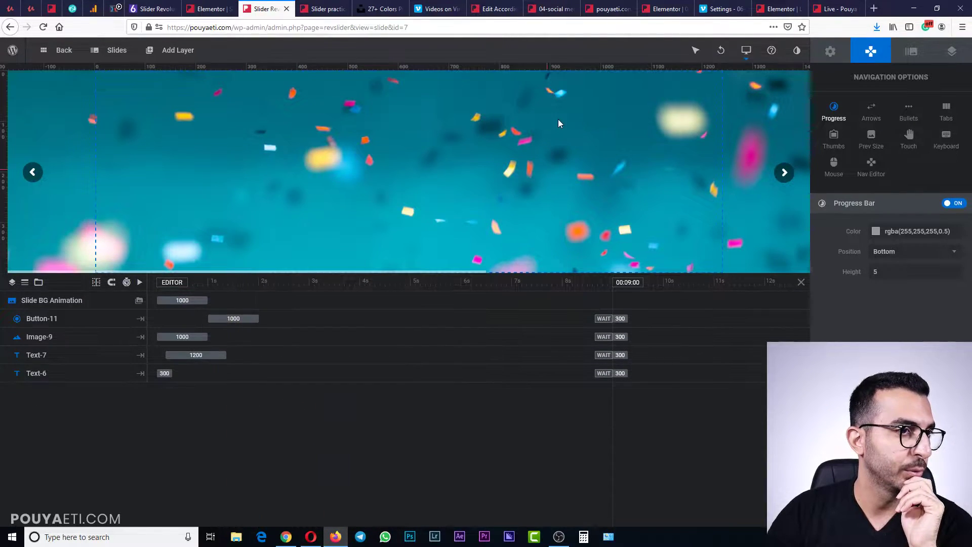
Delete the title text, paragraph text, button and bottle image layers from the slide
left_click(831, 52)
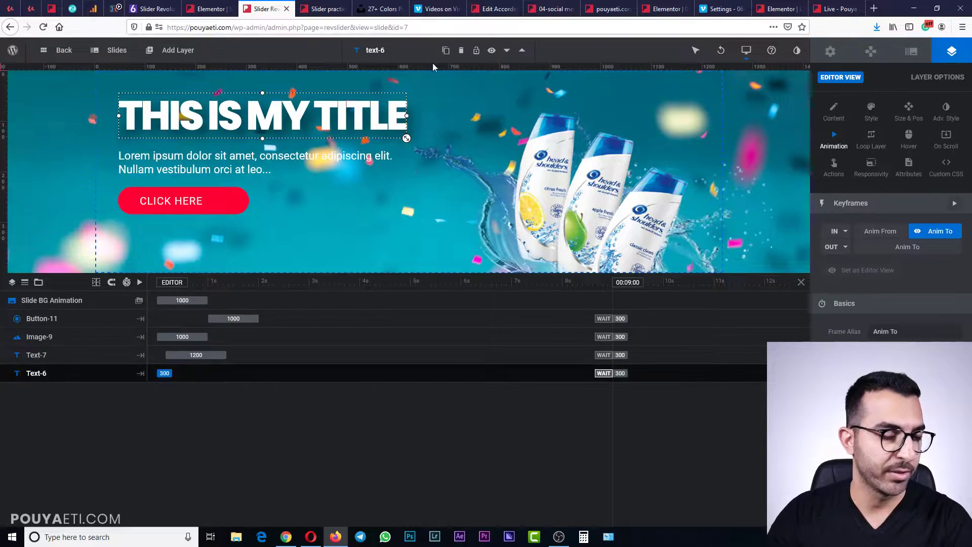
key("Delete")
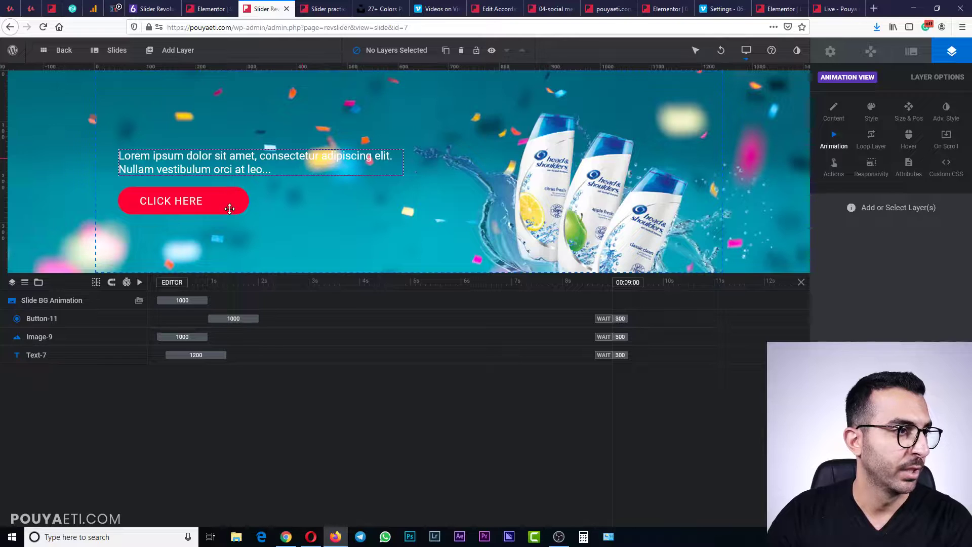
left_click(230, 164)
key("Delete")
left_click(238, 203)
key("Delete")
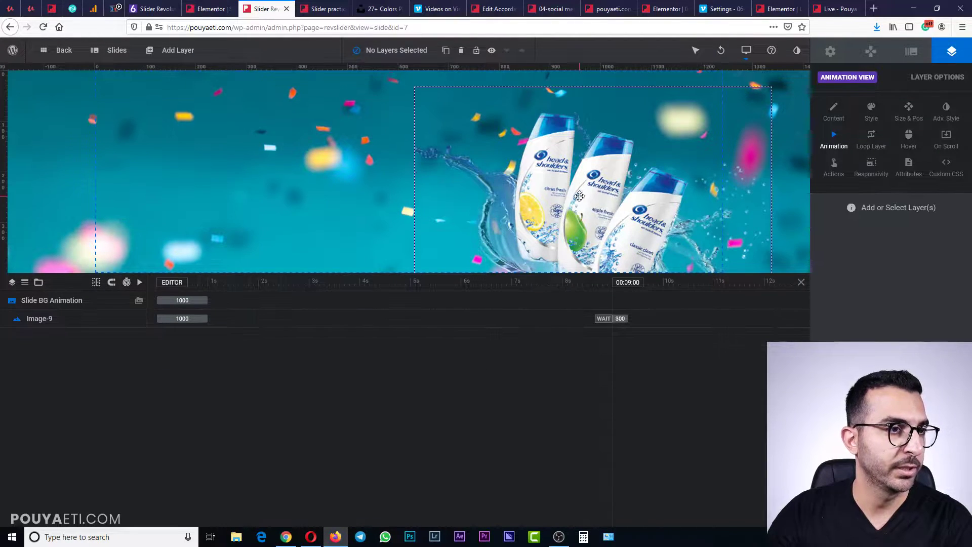
left_click(656, 146)
key("Delete")
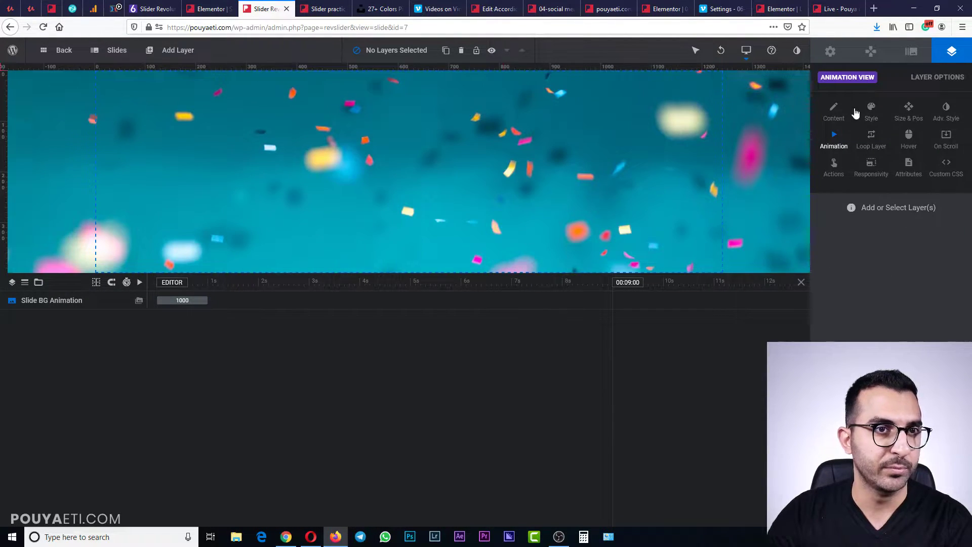
Set the slide's background source type to Transparent
left_click(858, 56)
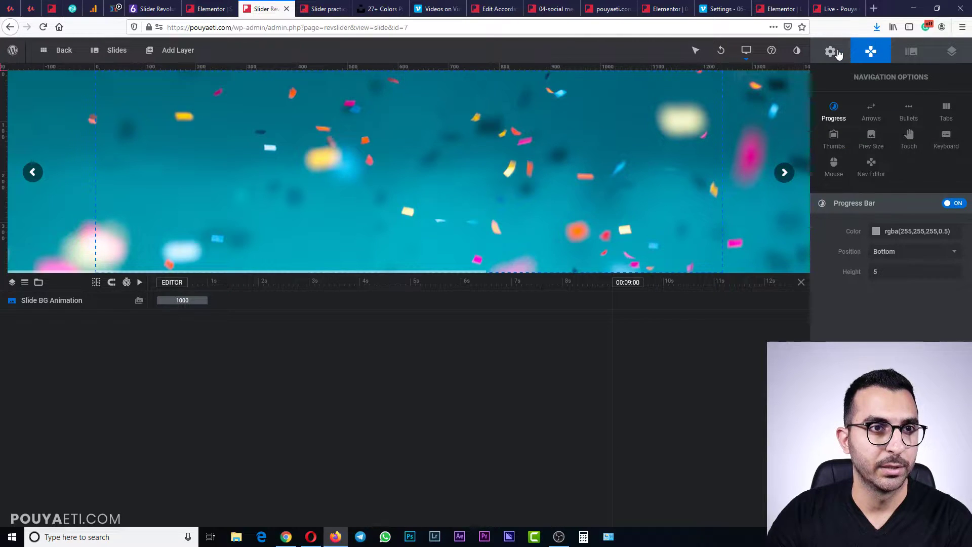
left_click(836, 53)
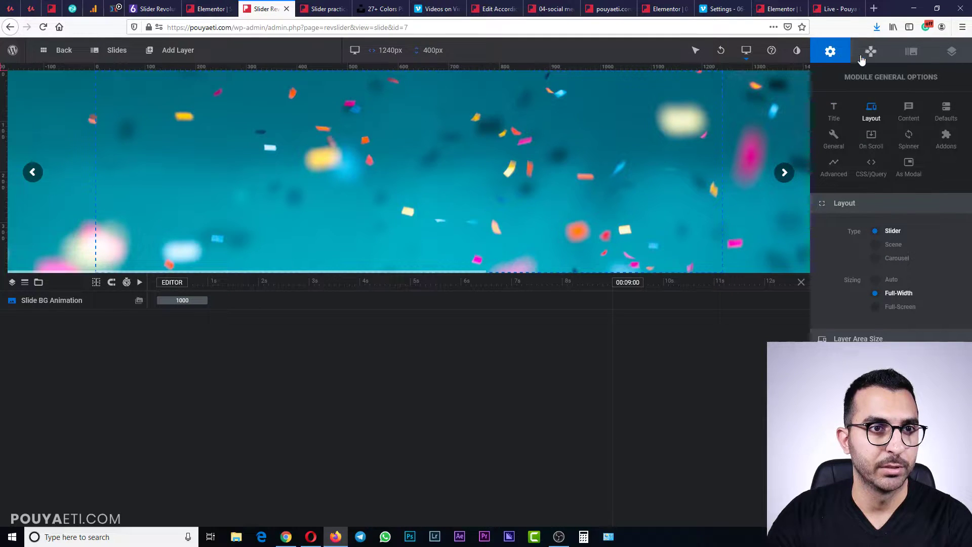
left_click(908, 52)
left_click(834, 111)
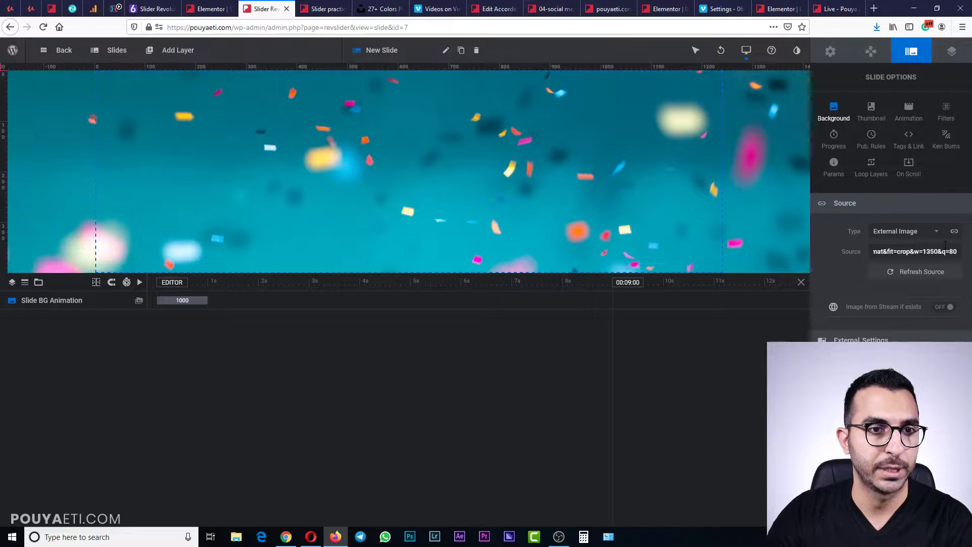
left_click(934, 233)
left_click(923, 255)
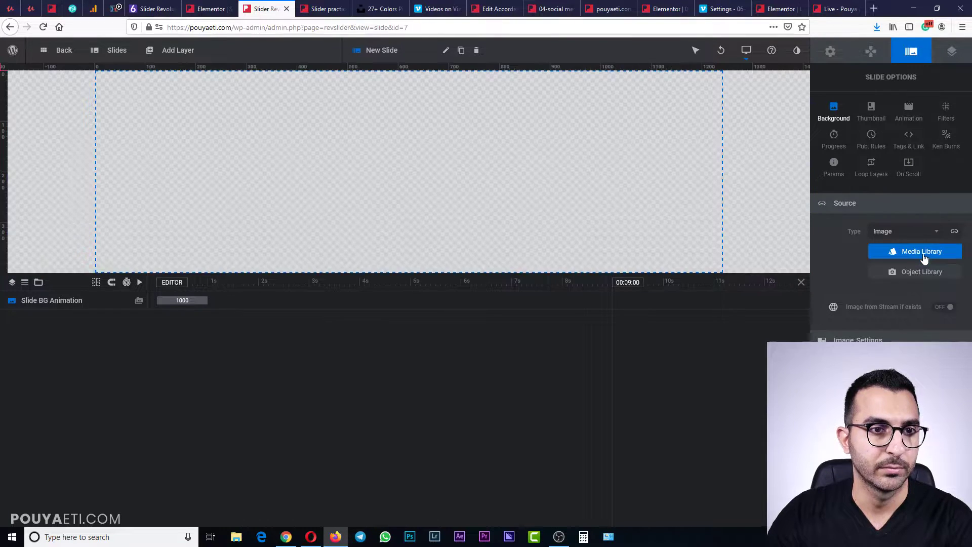
left_click(917, 232)
left_click(905, 284)
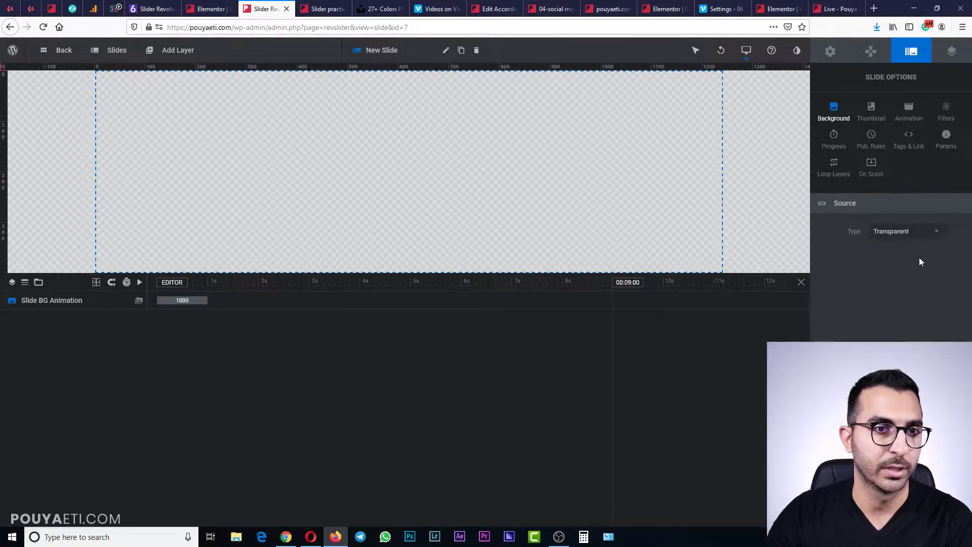
Delete slide #2 from the slider and save the changes
mouse_move(116, 51)
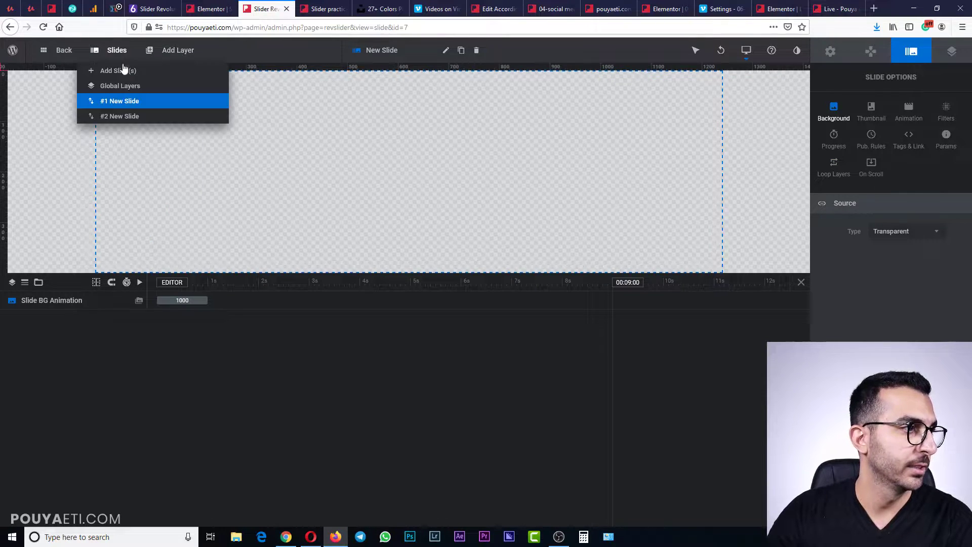
left_click(195, 118)
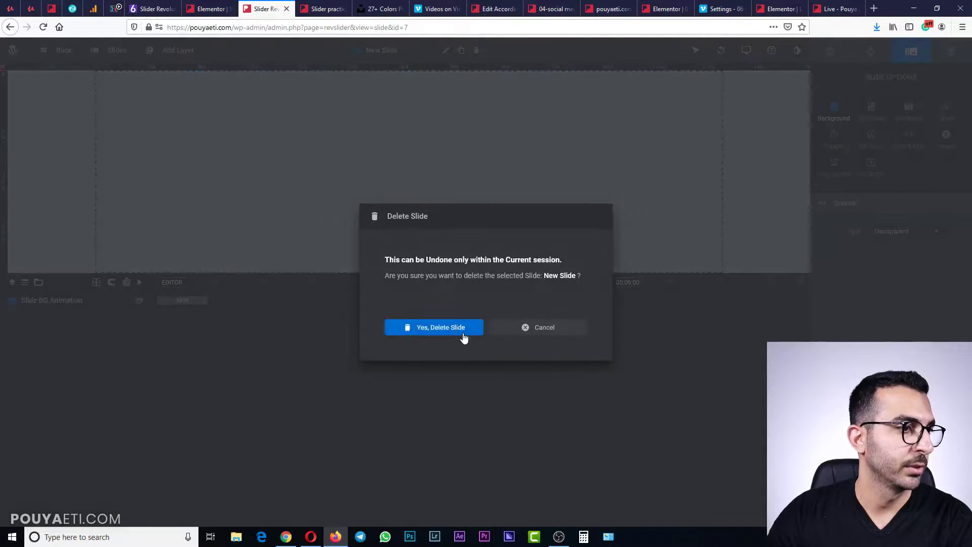
left_click(465, 338)
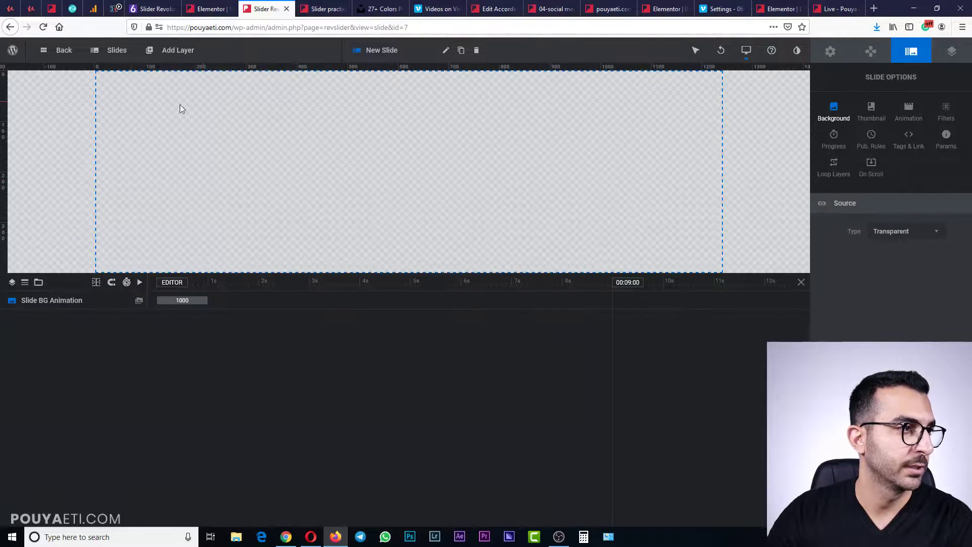
key("ctrl+s")
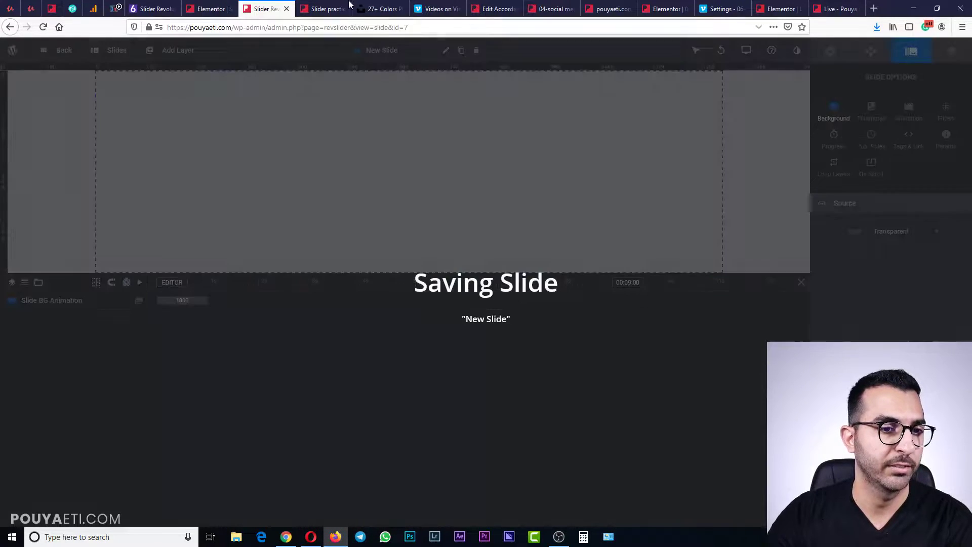
Reload the published slider practice page and its Elementor editor page to check the slider
left_click(320, 11)
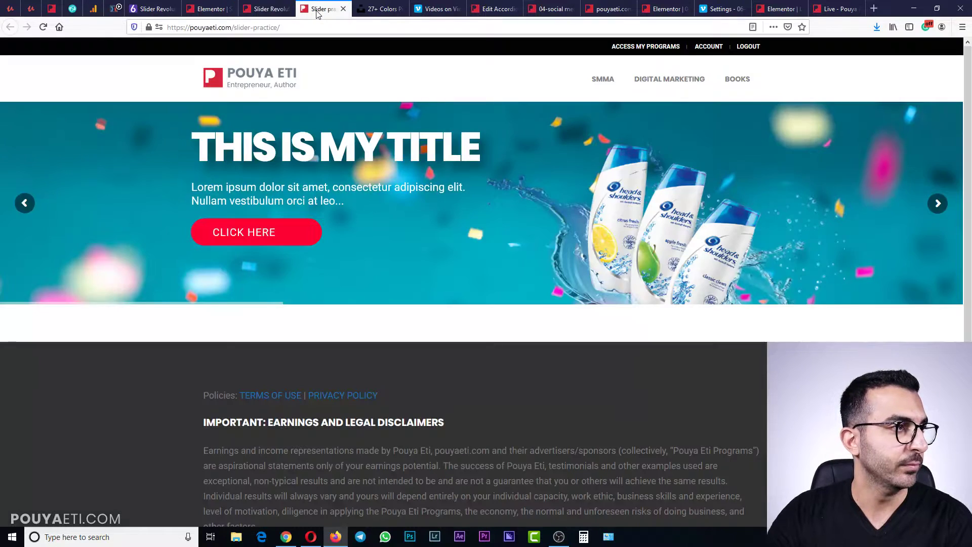
left_click(43, 26)
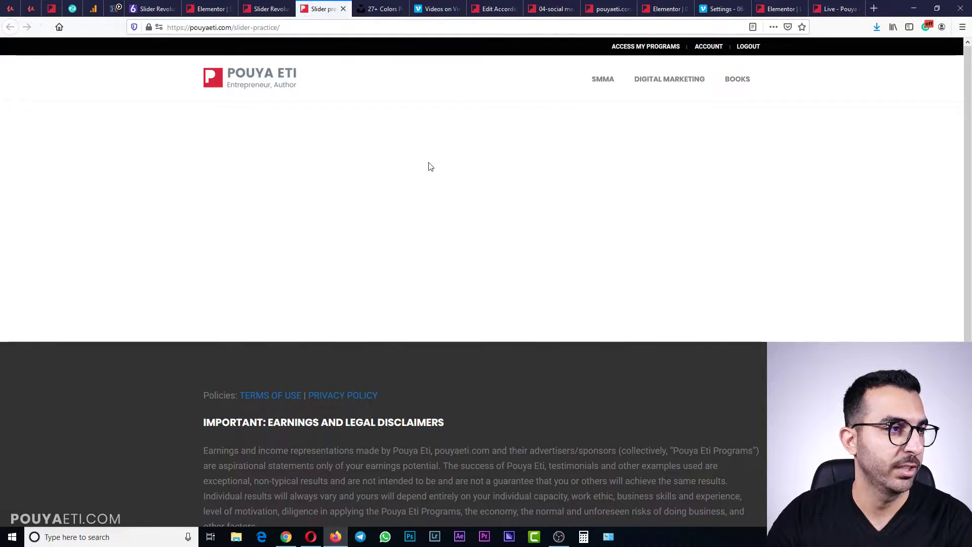
left_click(266, 9)
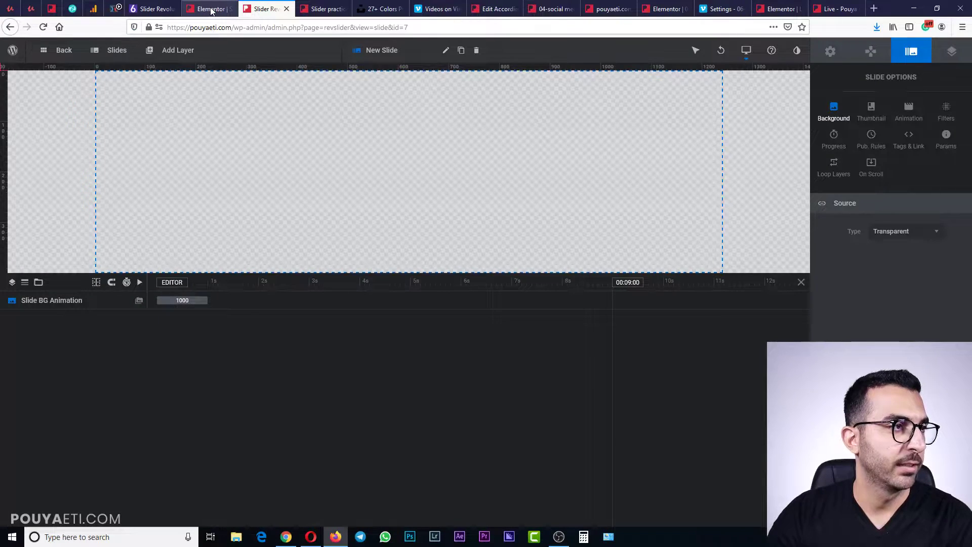
left_click(211, 10)
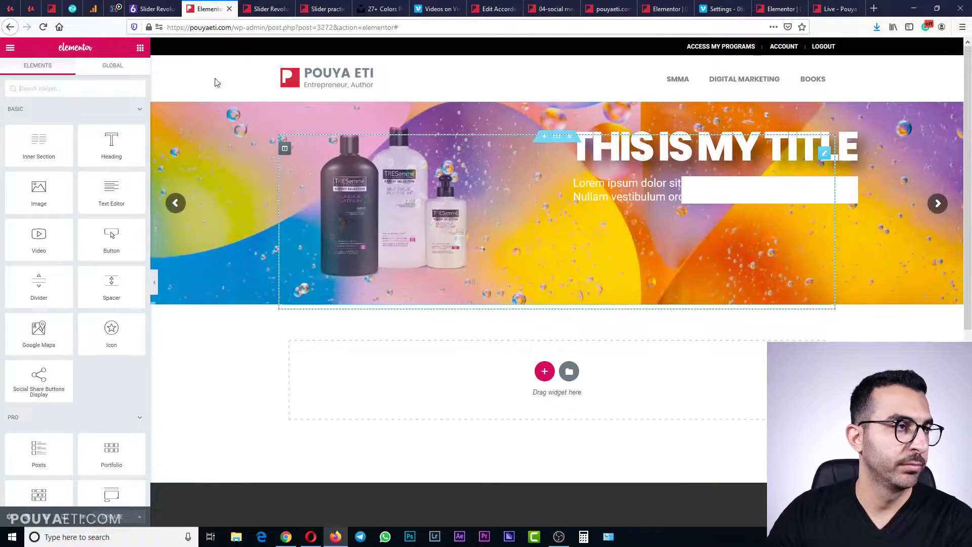
key("F5")
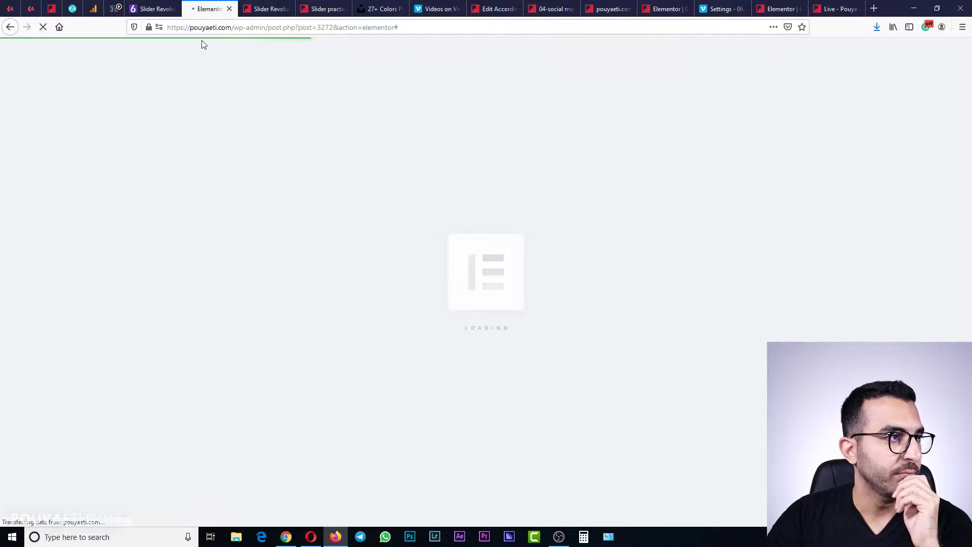
Search Google for "slider revolution" and open the plugin's CodeCanyon item page
left_click(152, 9)
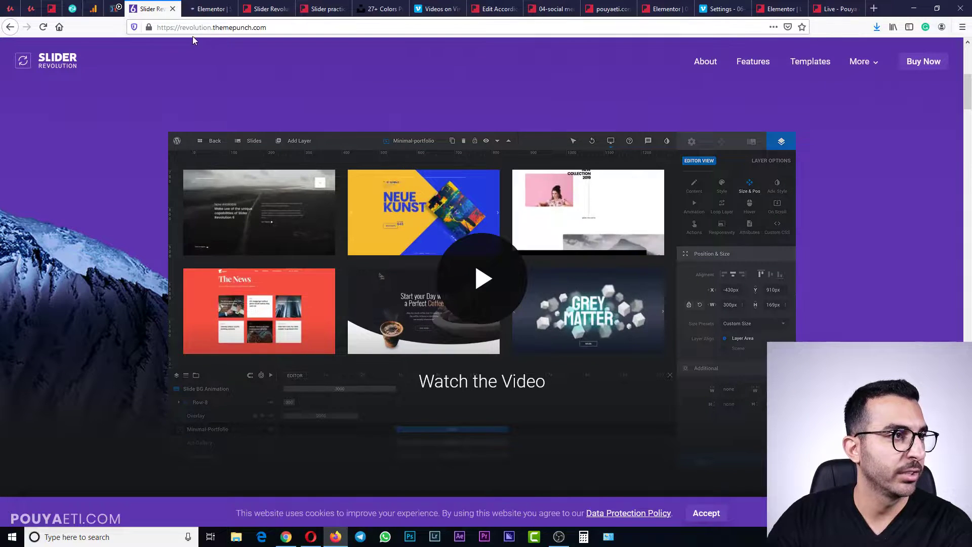
left_click(243, 27)
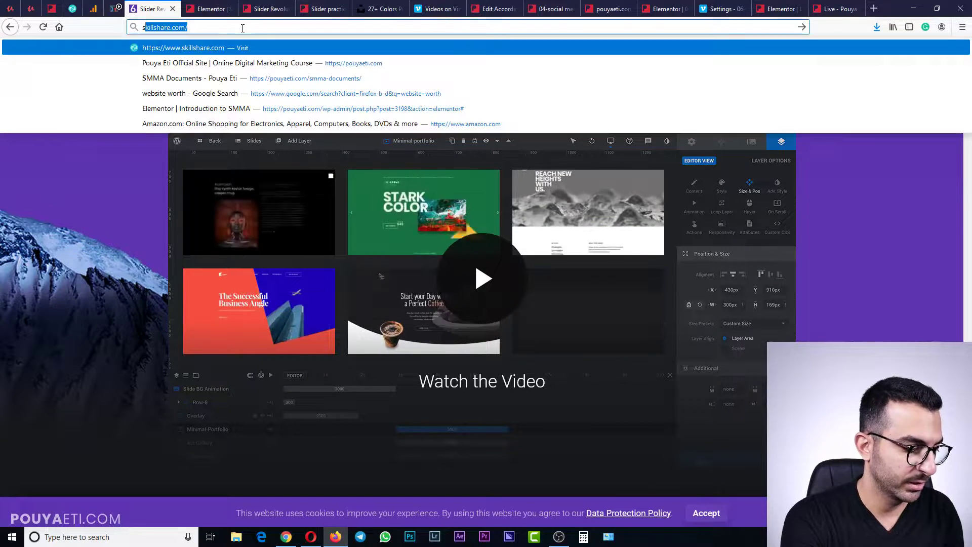
type("slider revolu")
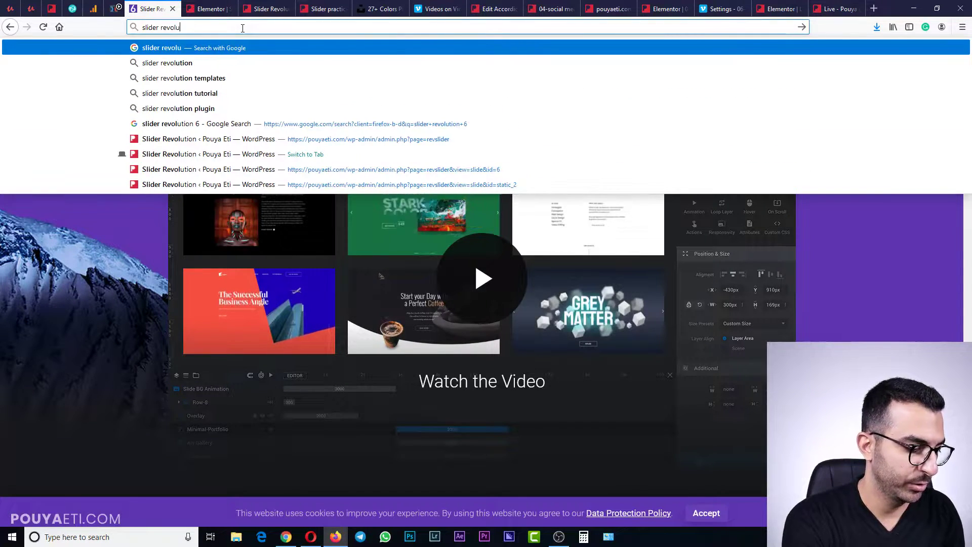
type("tion")
key("Return")
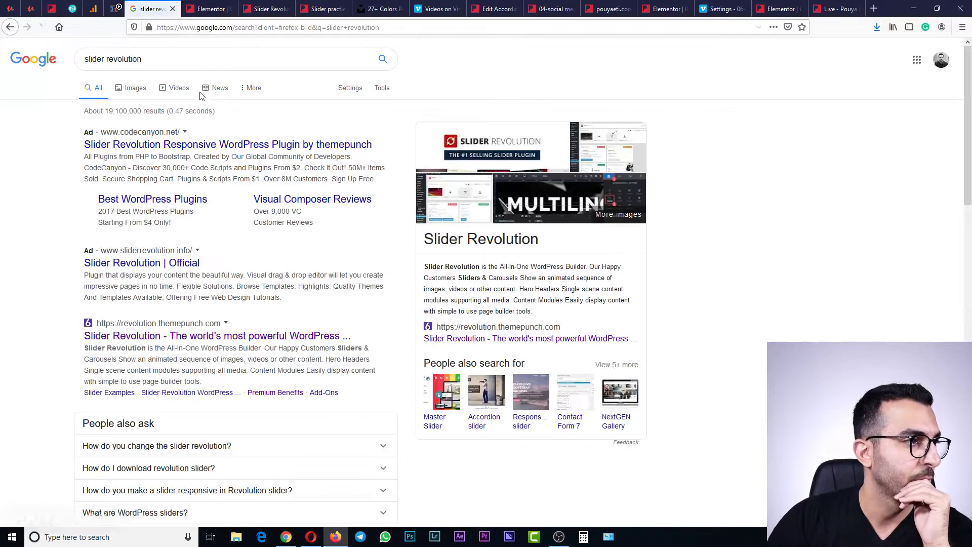
scroll(64, 159, "down", 7)
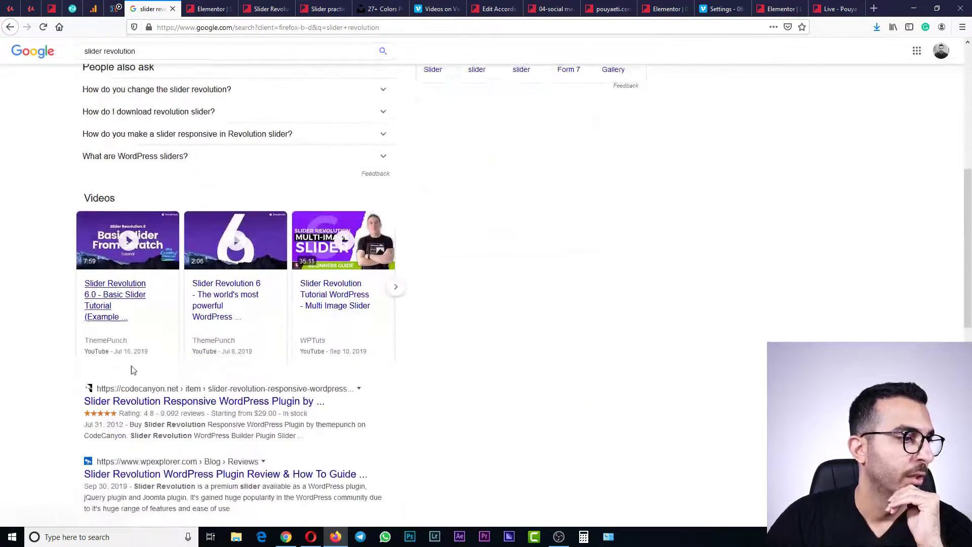
scroll(161, 385, "down", 2)
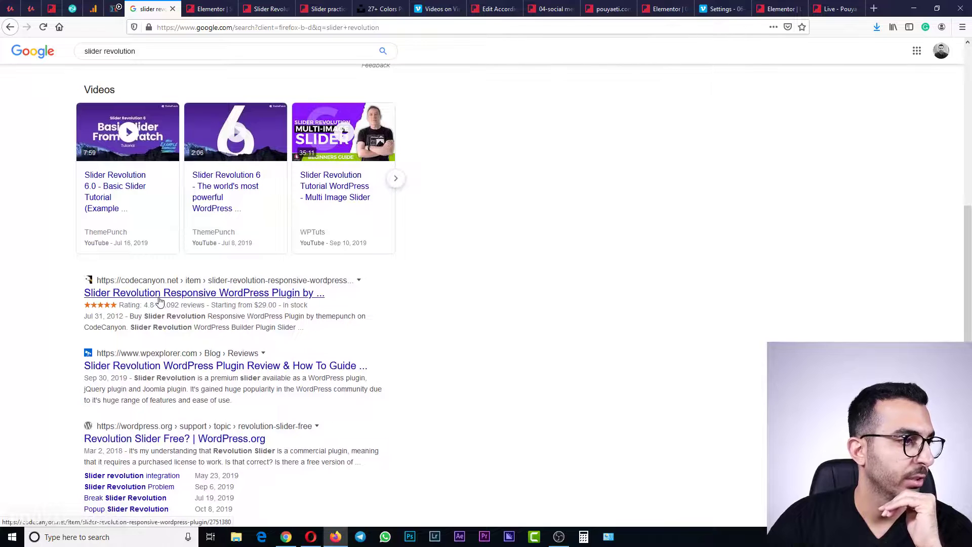
left_click(181, 302)
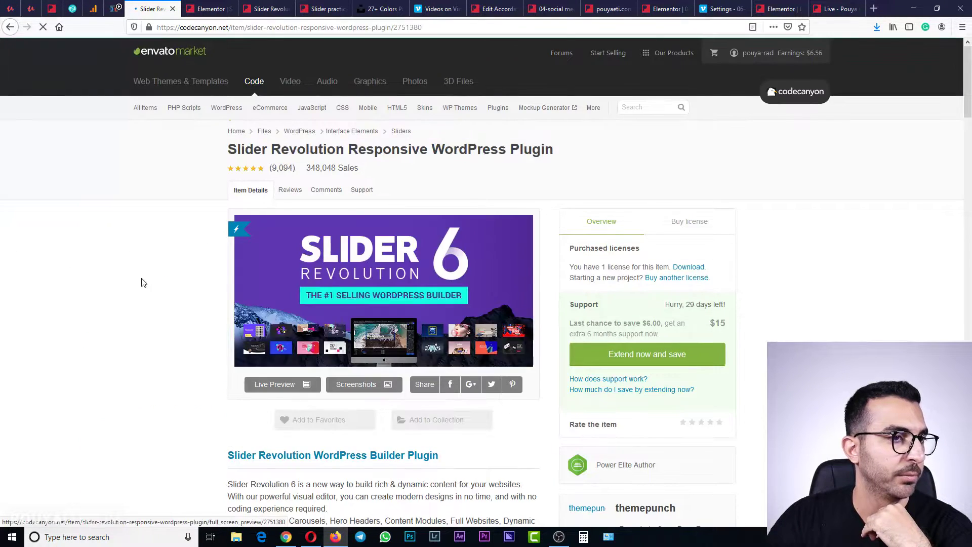
Examine the plugin's description, support, rating and compatibility details on CodeCanyon, and close the page
scroll(152, 275, "down", 6)
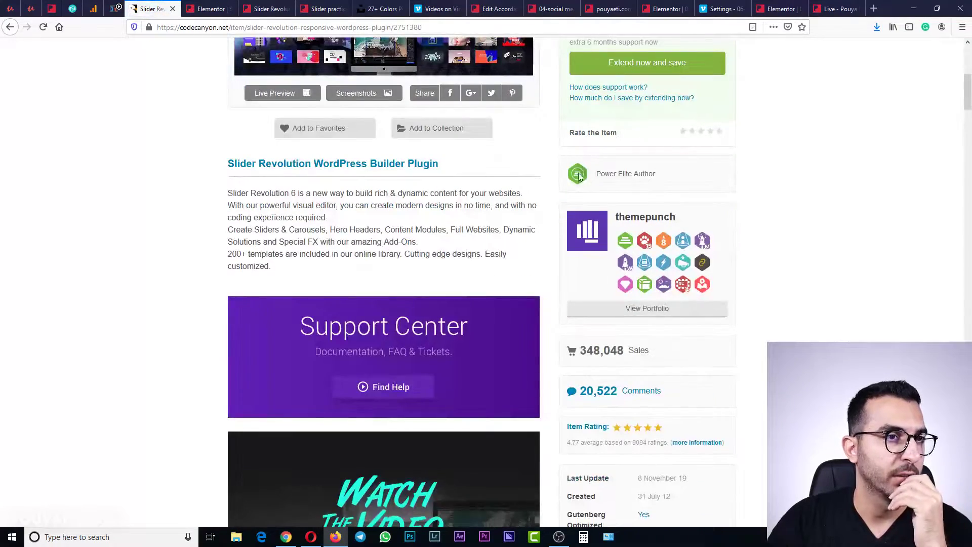
scroll(440, 202, "up", 4)
scroll(444, 204, "down", 2)
scroll(445, 204, "down", 10)
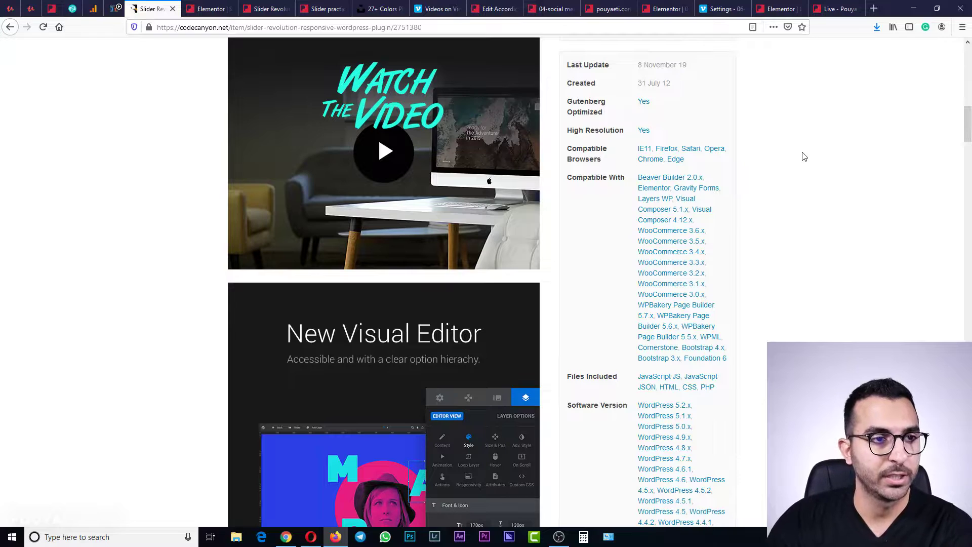
scroll(774, 132, "up", 9)
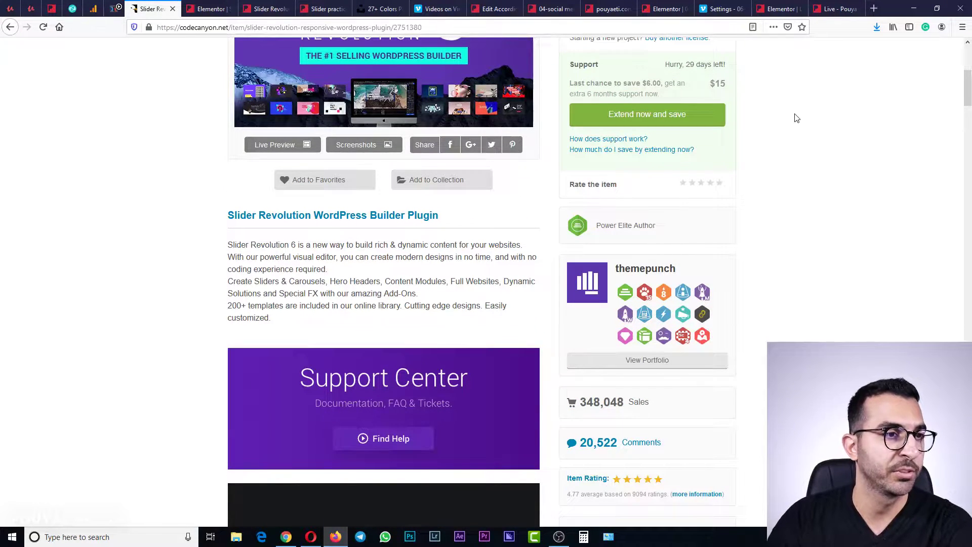
scroll(773, 147, "up", 3)
scroll(771, 154, "down", 1)
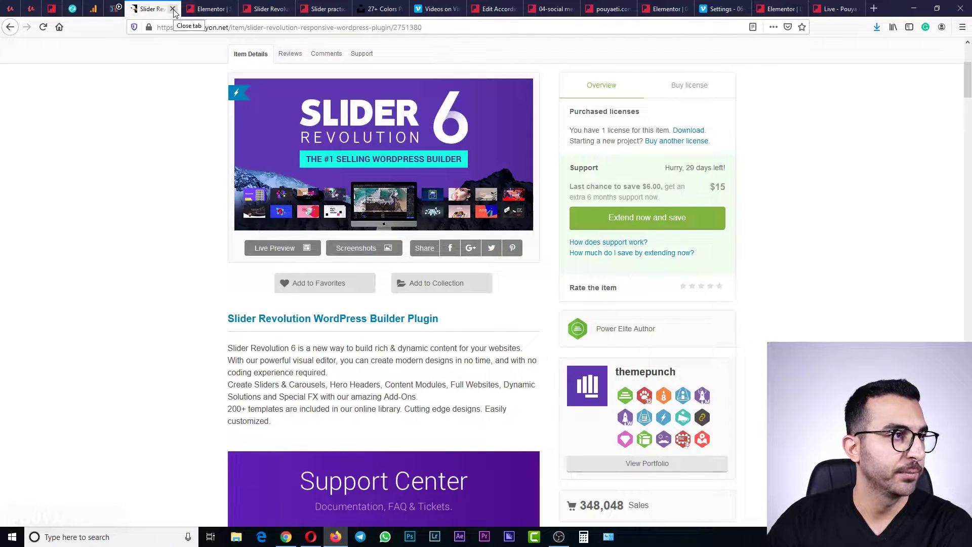
left_click(174, 10)
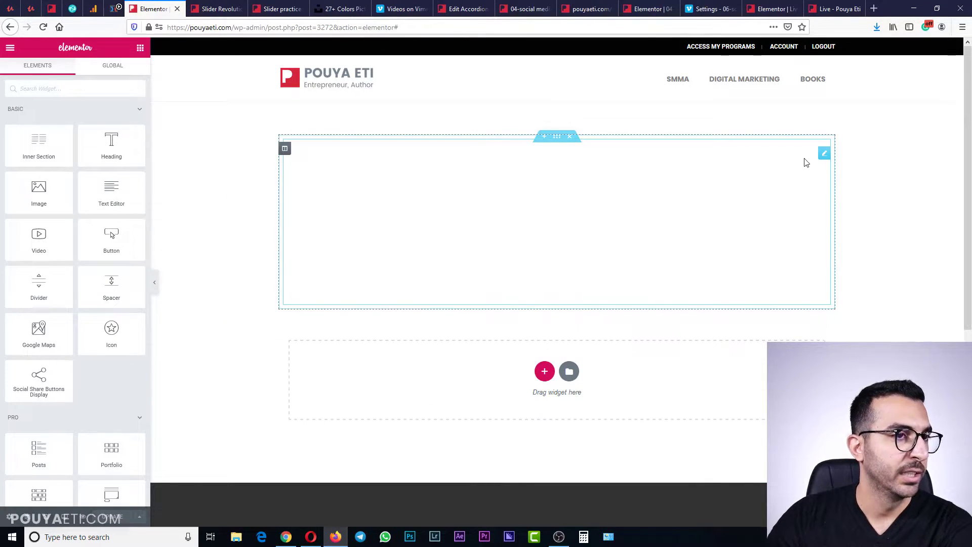
Delete the existing slider section from the Elementor page and add a new single-column section
left_click(569, 137)
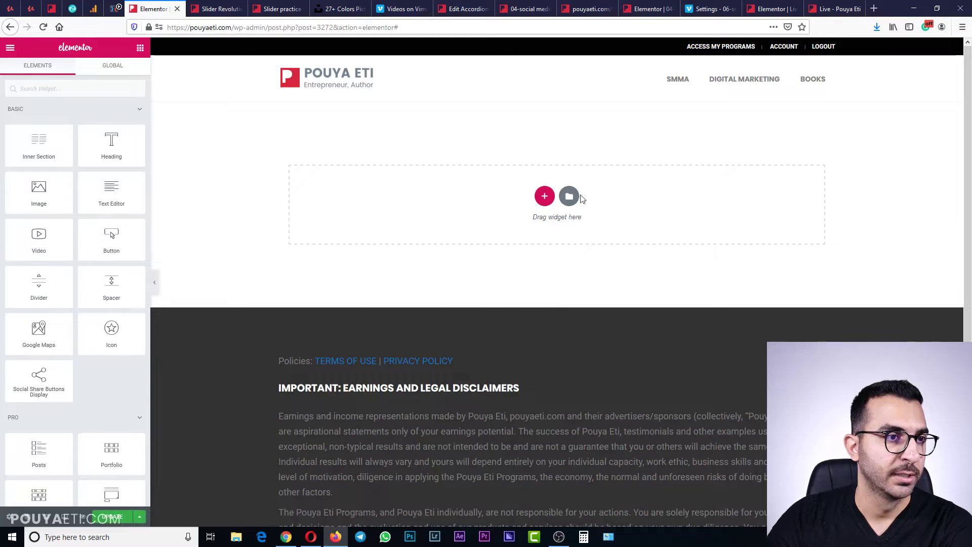
left_click(543, 195)
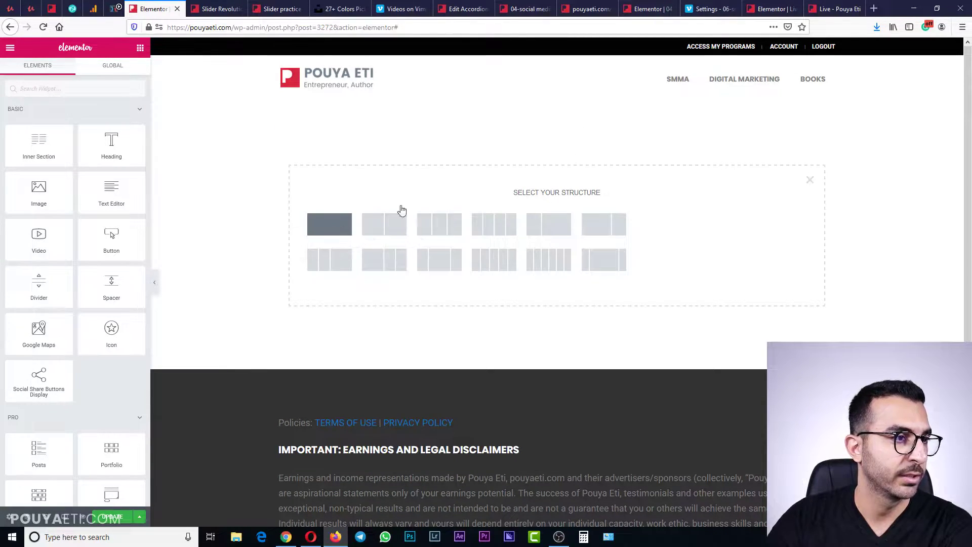
left_click(381, 222)
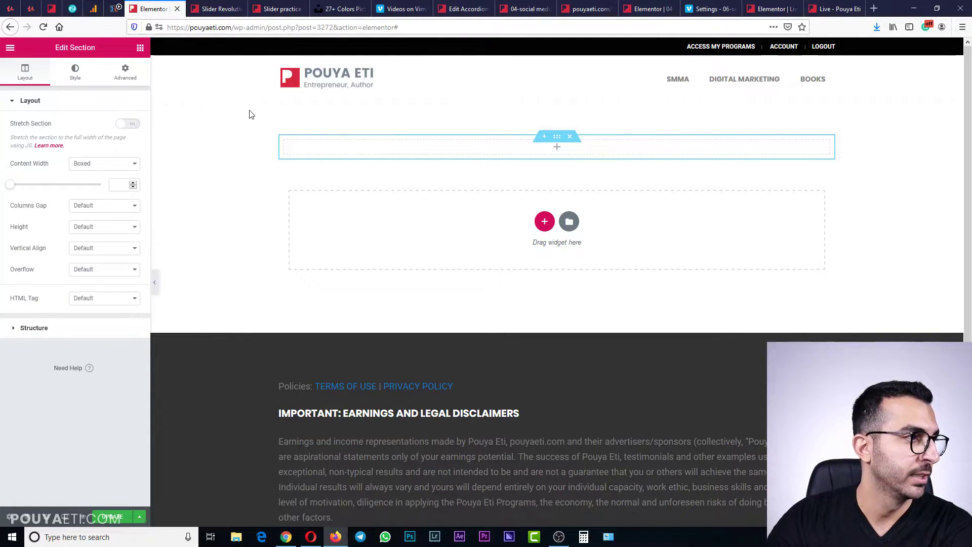
Search the widgets for "slider", add a Slider Revolution widget to the new section and choose the Slider 2 module
left_click(196, 132)
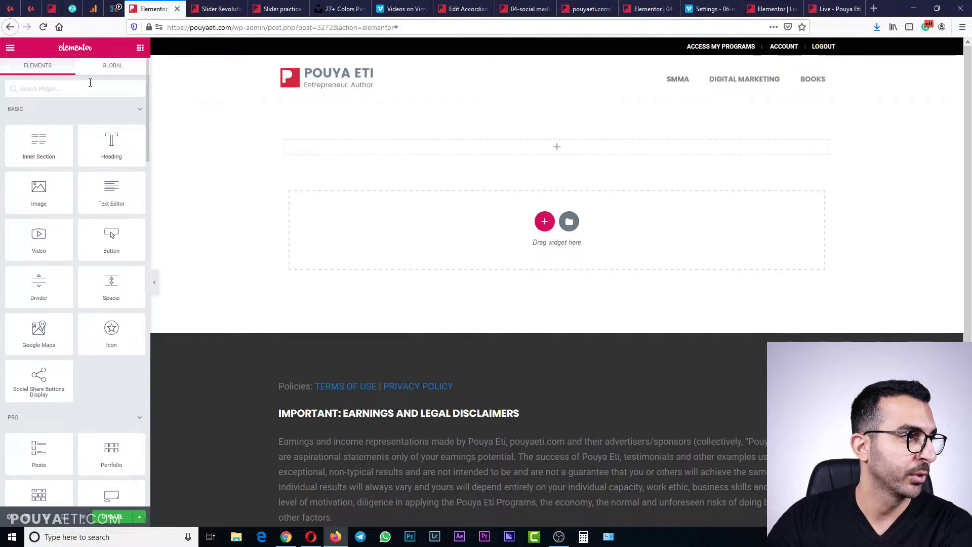
type("slider")
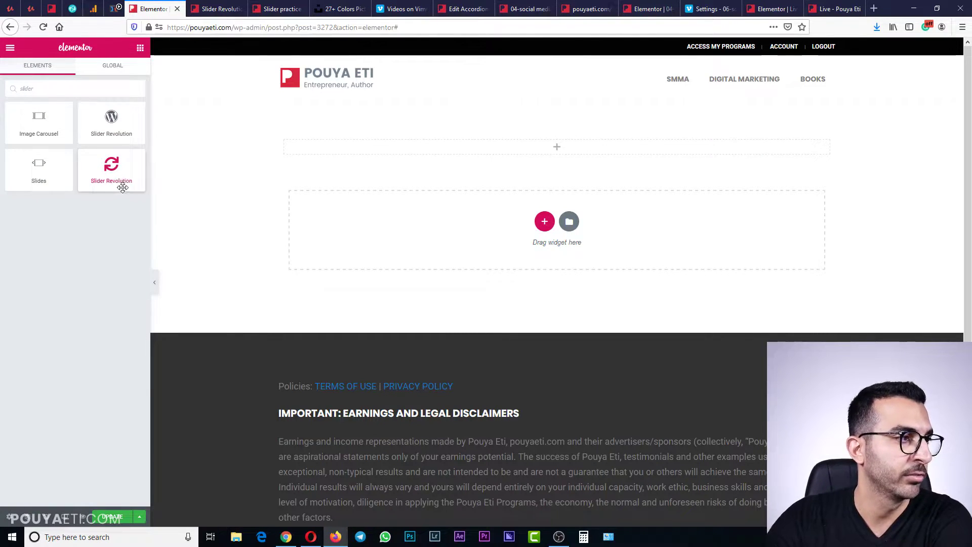
left_click_drag(121, 184, 555, 153)
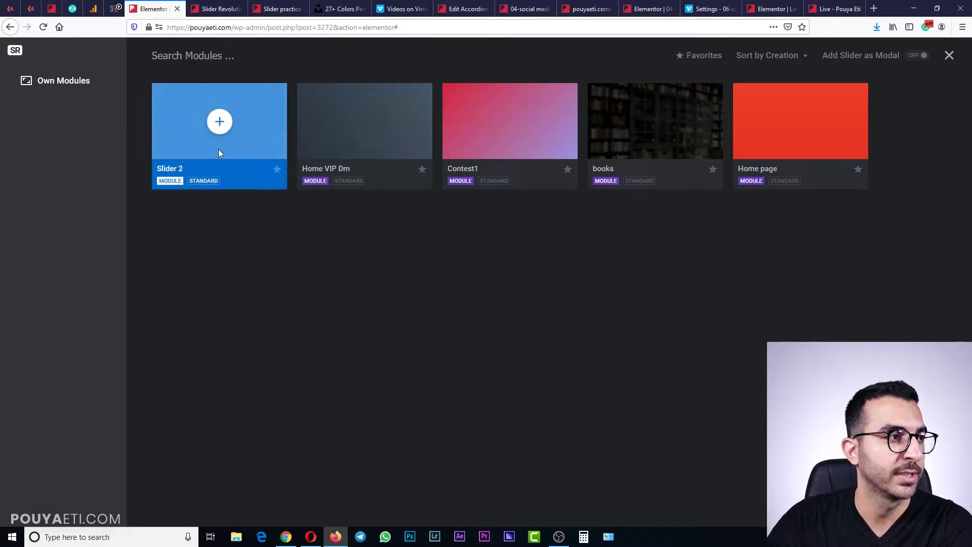
left_click(220, 121)
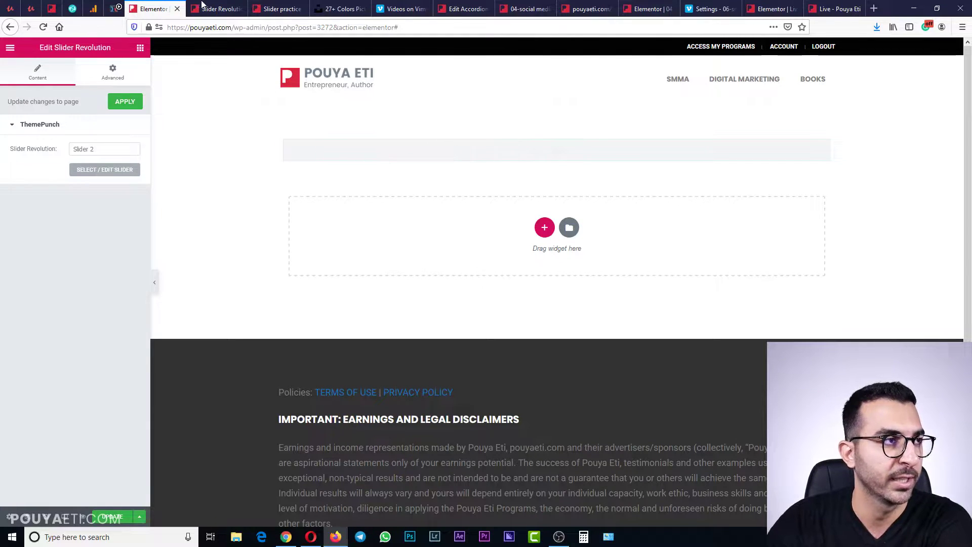
In the Slider Revolution editor, set the slide's background to the solid red #ff3a2d and save the slide
left_click(218, 9)
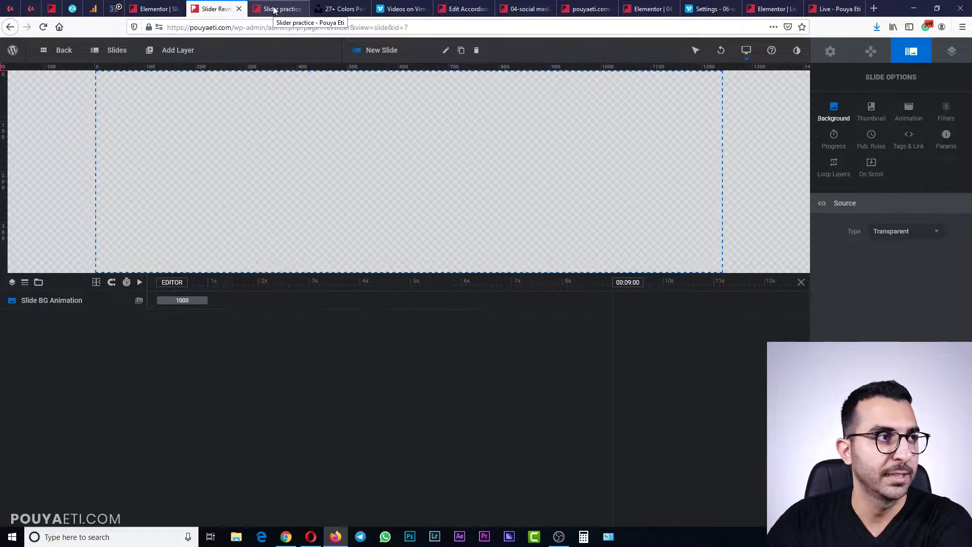
left_click(893, 234)
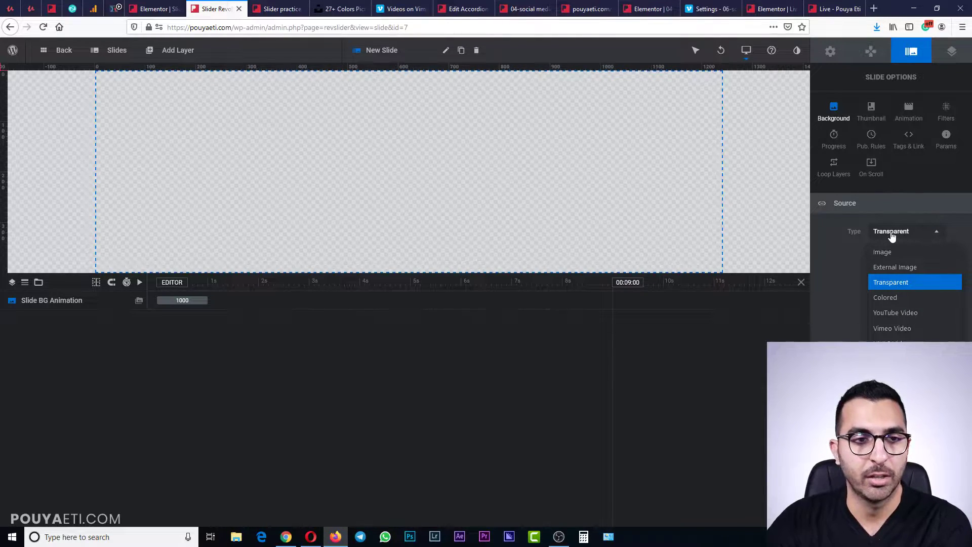
left_click(905, 303)
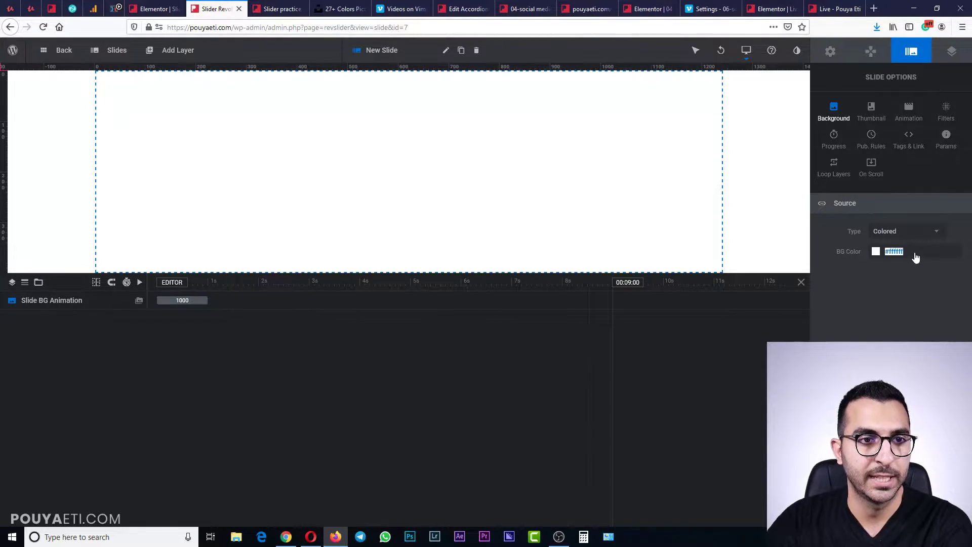
left_click(916, 256)
left_click(530, 321)
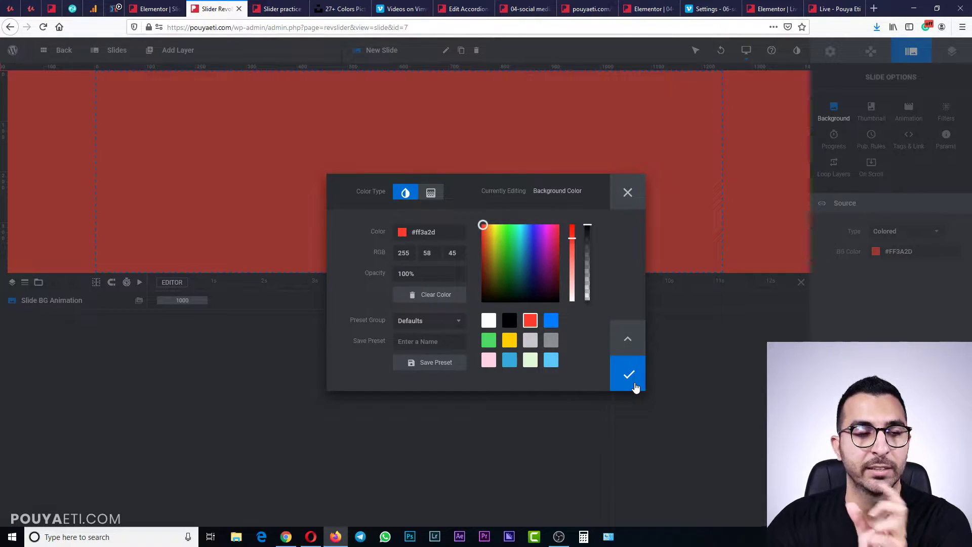
left_click(694, 411)
key("ctrl+s")
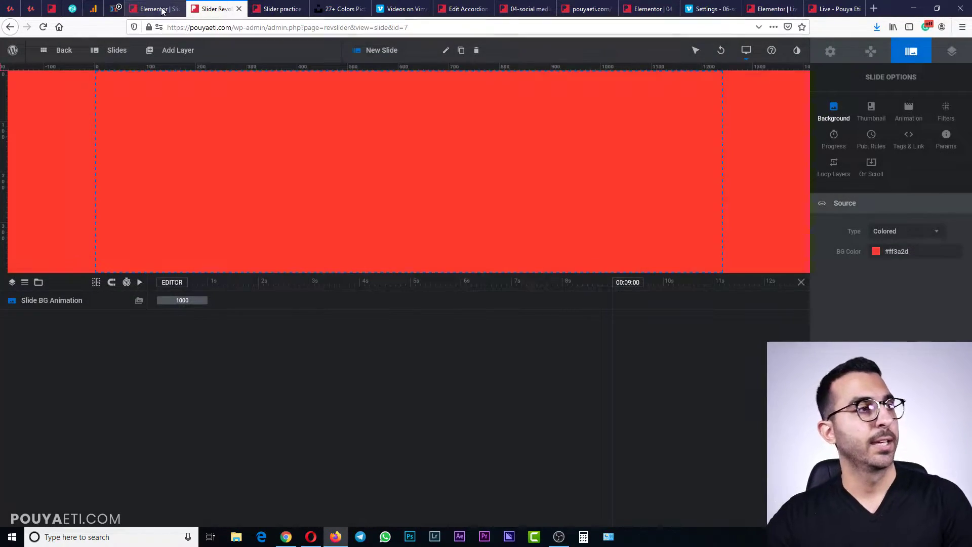
Update the Elementor page containing the slider widget and reload the published slider practice page
left_click(149, 9)
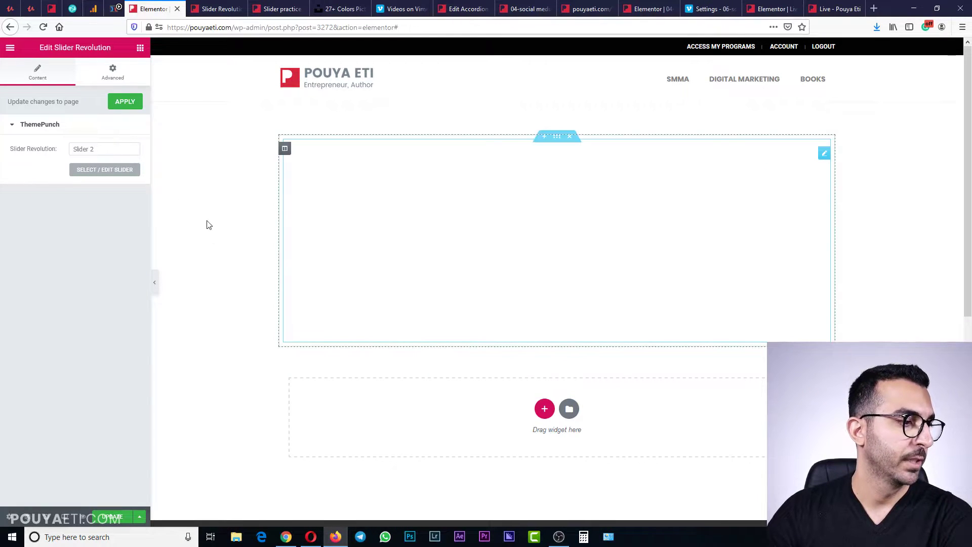
left_click(112, 516)
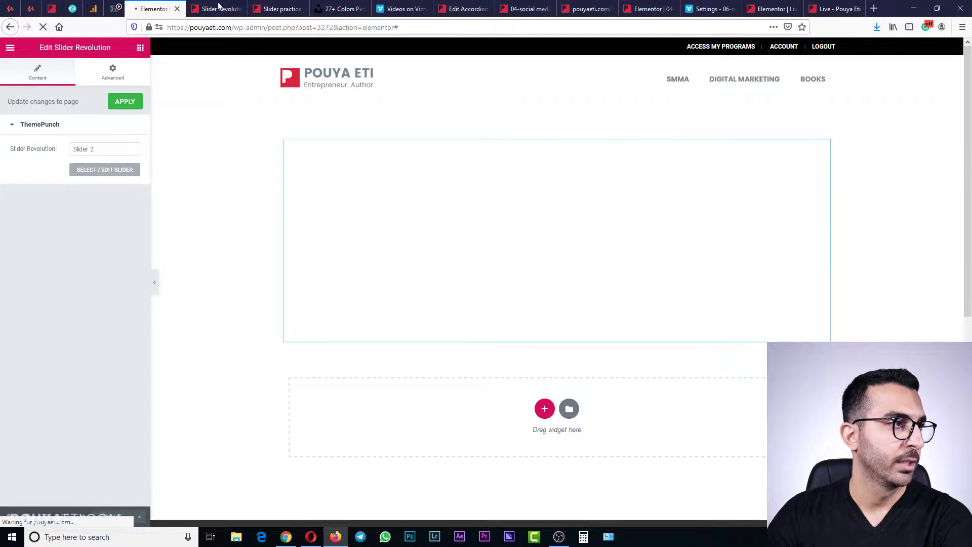
left_click(279, 8)
left_click(42, 27)
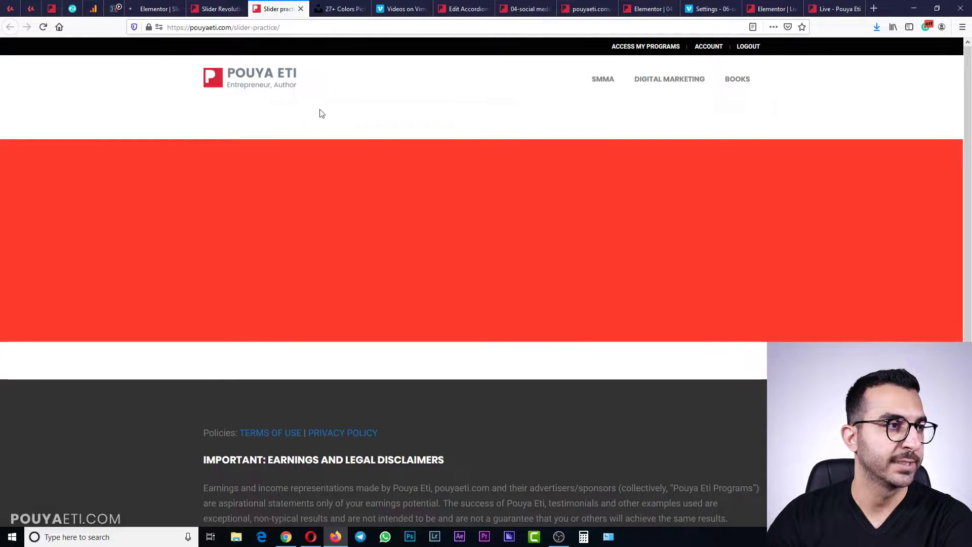
Back in Elementor, unlink the slider section's margin values and lower its top margin to -76 px
left_click(219, 9)
left_click(153, 8)
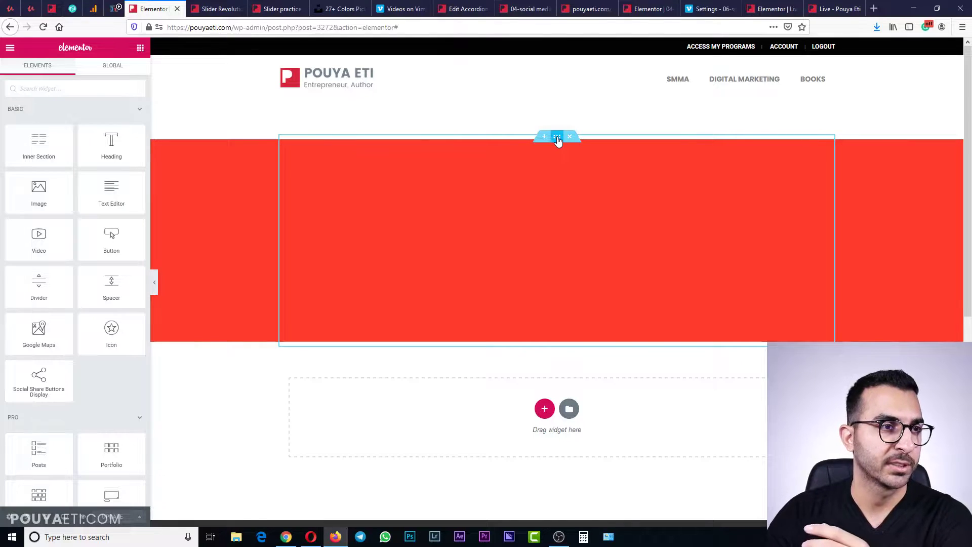
left_click(557, 137)
left_click(136, 78)
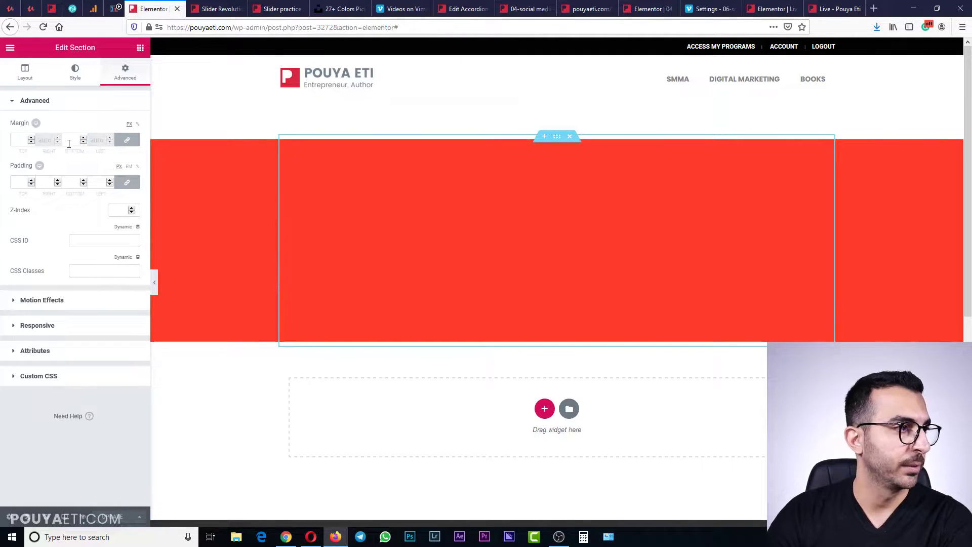
left_click(127, 140)
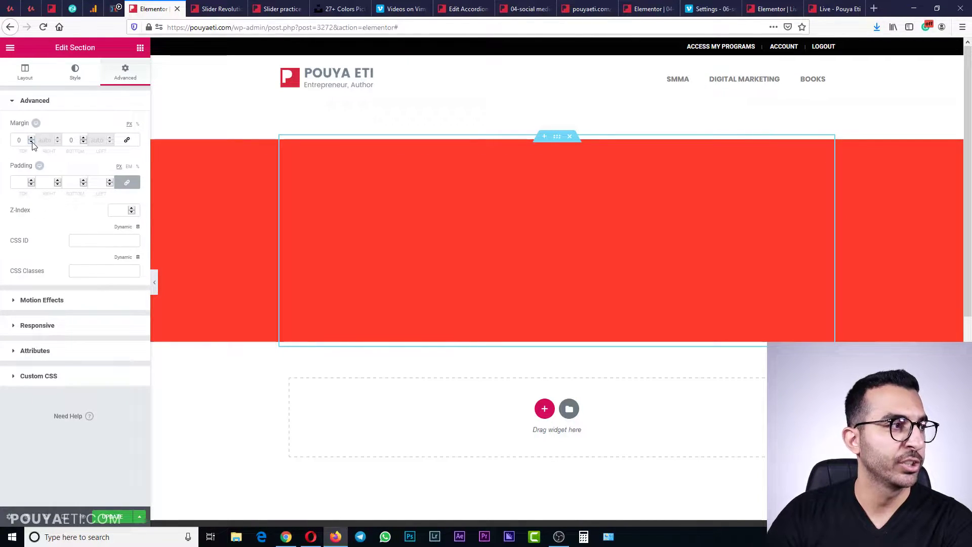
left_click_drag(32, 142, 32, 142)
left_click_drag(31, 143, 32, 143)
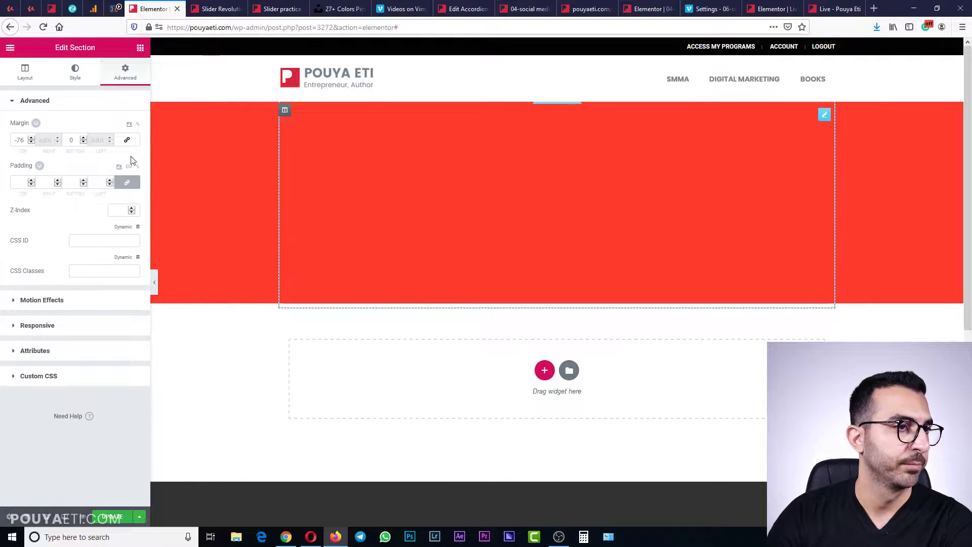
Fine-tune the section's top margin to -75 px, update the page and reload the published slider practice page
left_click(31, 138)
left_click(31, 137)
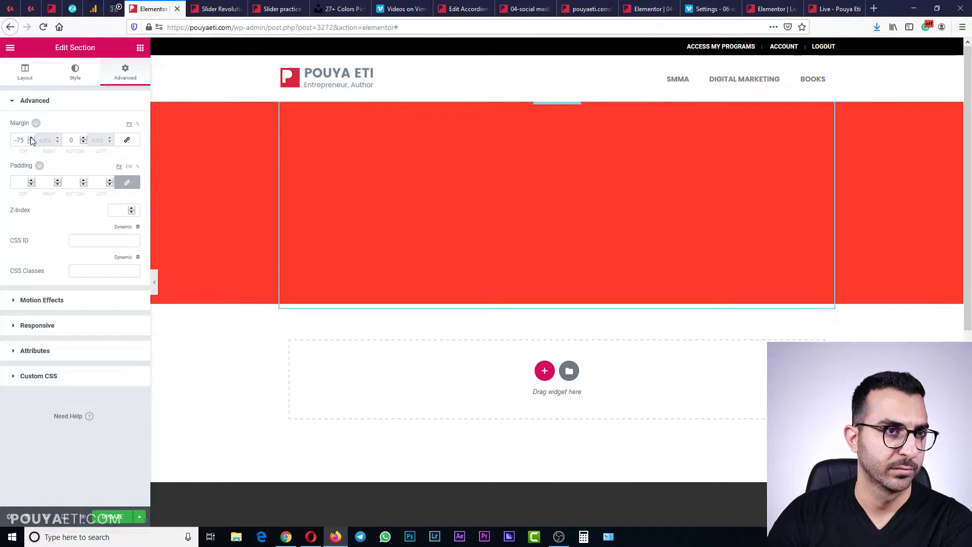
left_click(32, 137)
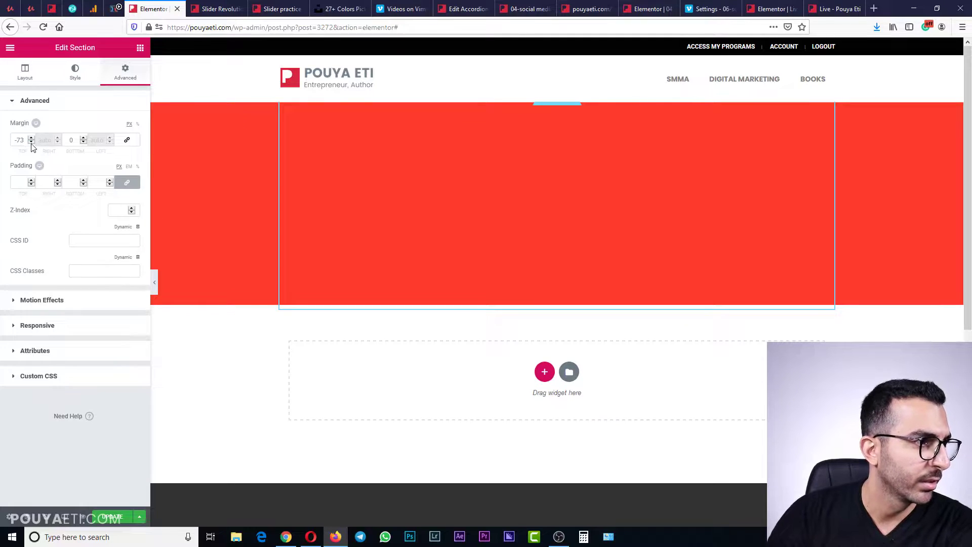
left_click(32, 142)
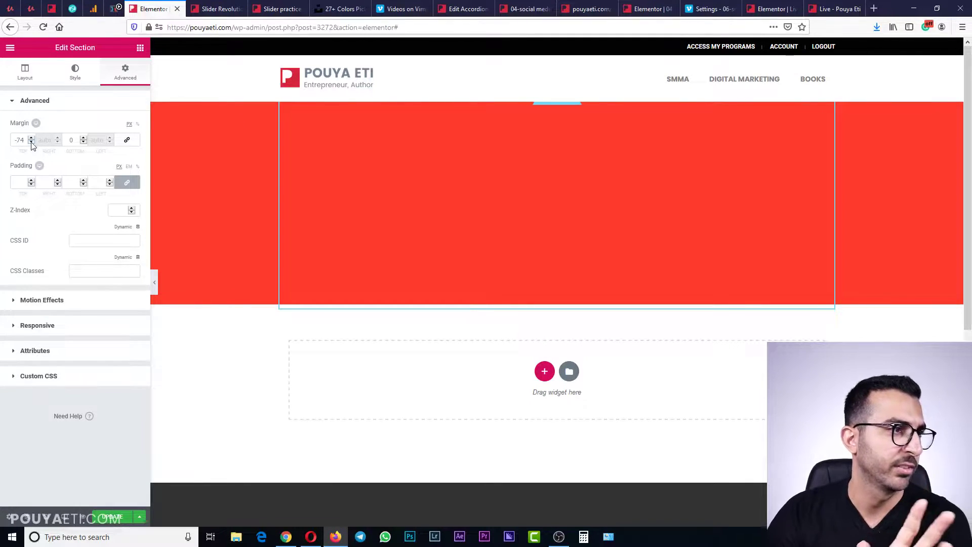
left_click(31, 142)
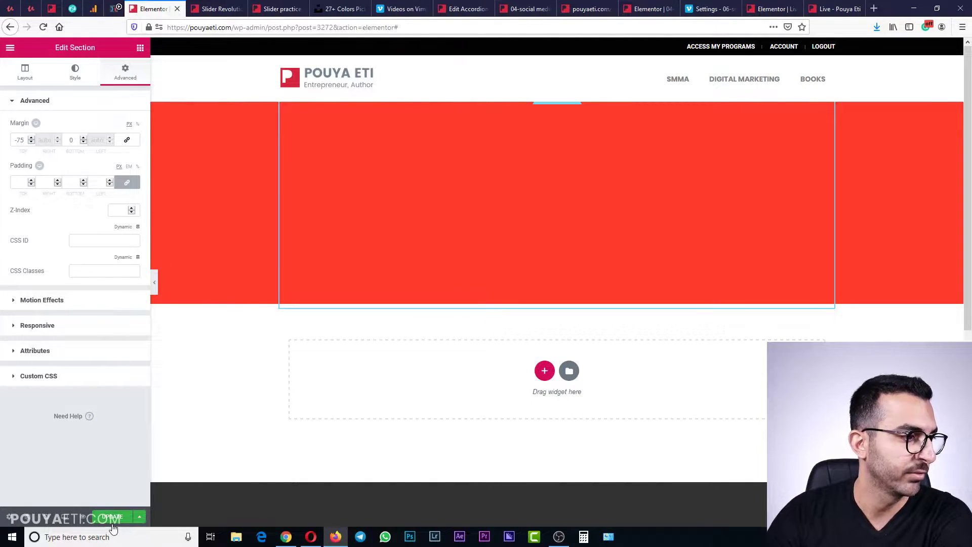
left_click(267, 10)
left_click(43, 27)
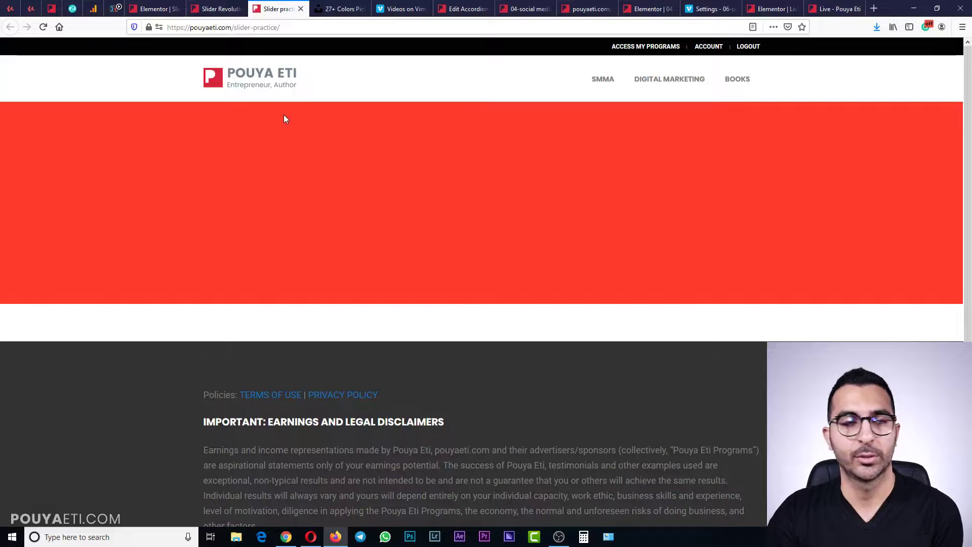
Return to the Slider Revolution editor and add a second blank slide to the slider
key("ctrl+shift+Tab")
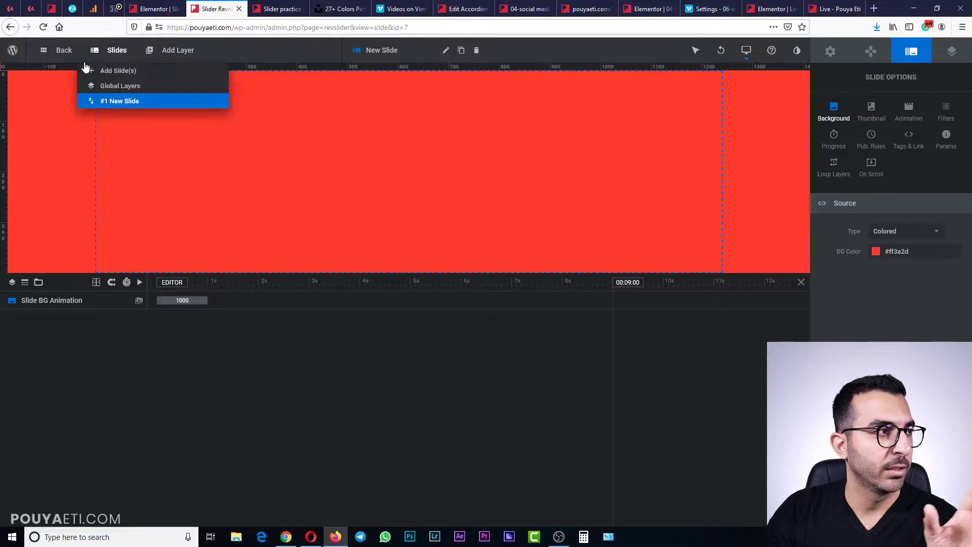
mouse_move(158, 69)
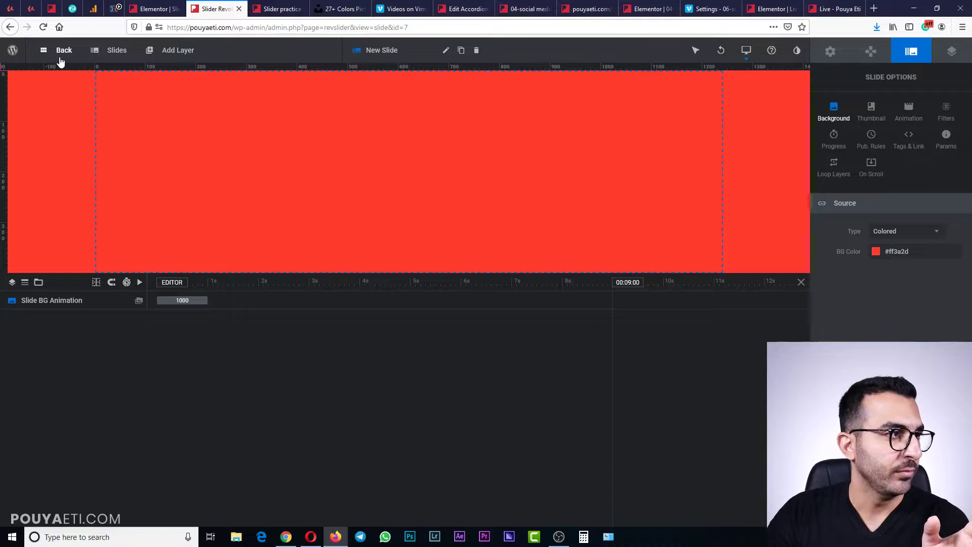
mouse_move(124, 63)
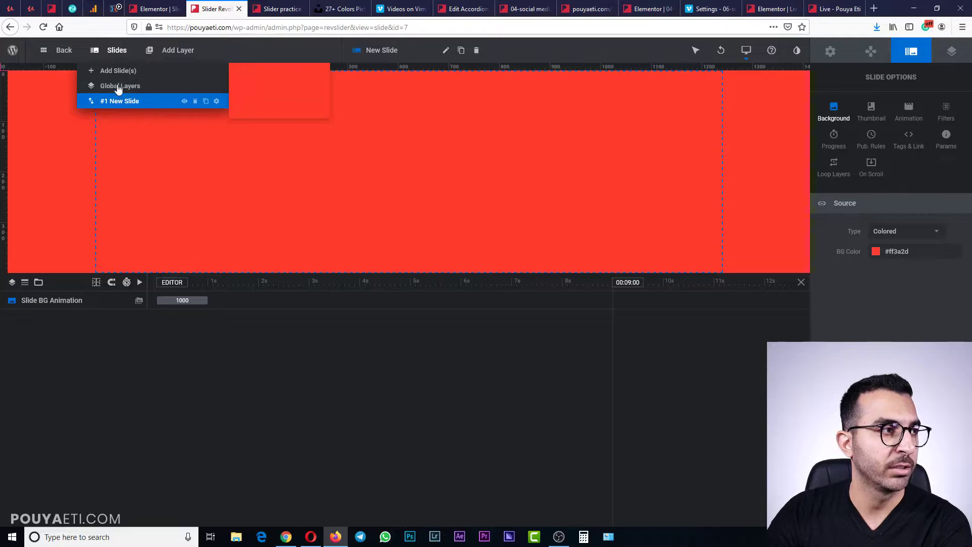
mouse_move(135, 109)
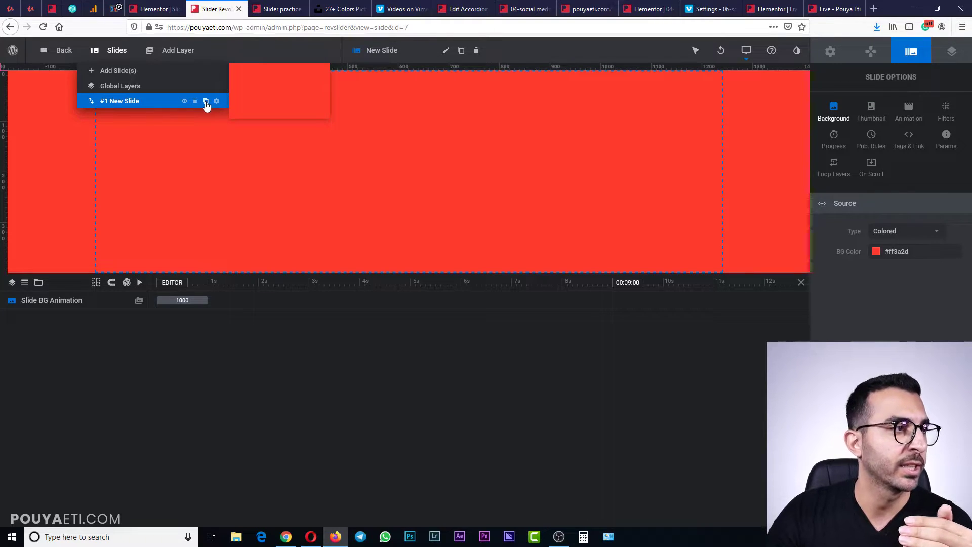
left_click(122, 74)
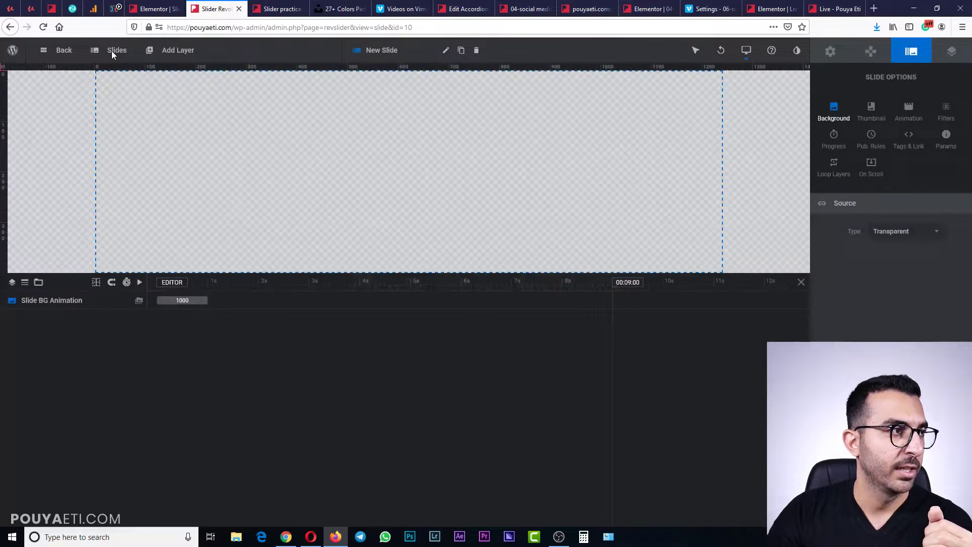
mouse_move(110, 51)
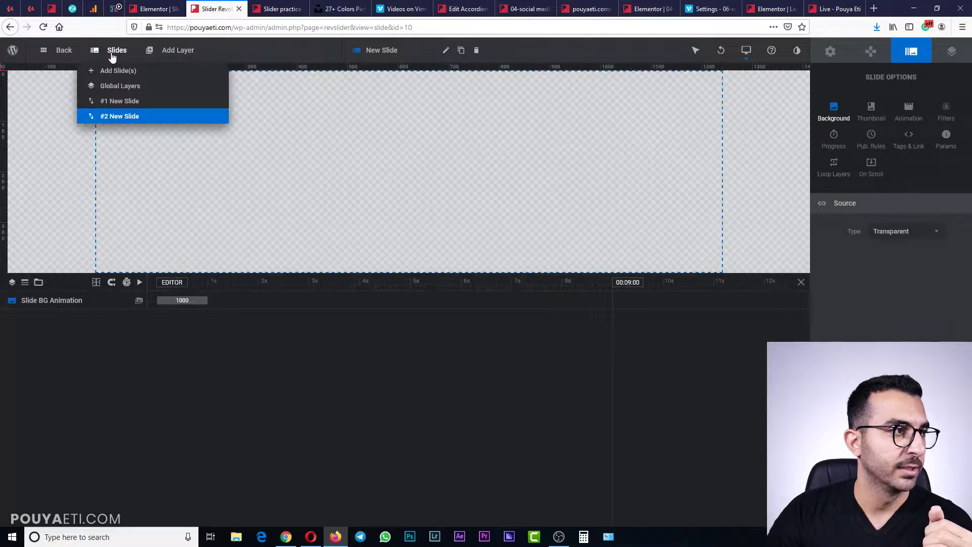
Set the second slide's background to the solid yellow #ffcc00 and save the slide
left_click(916, 232)
left_click(905, 299)
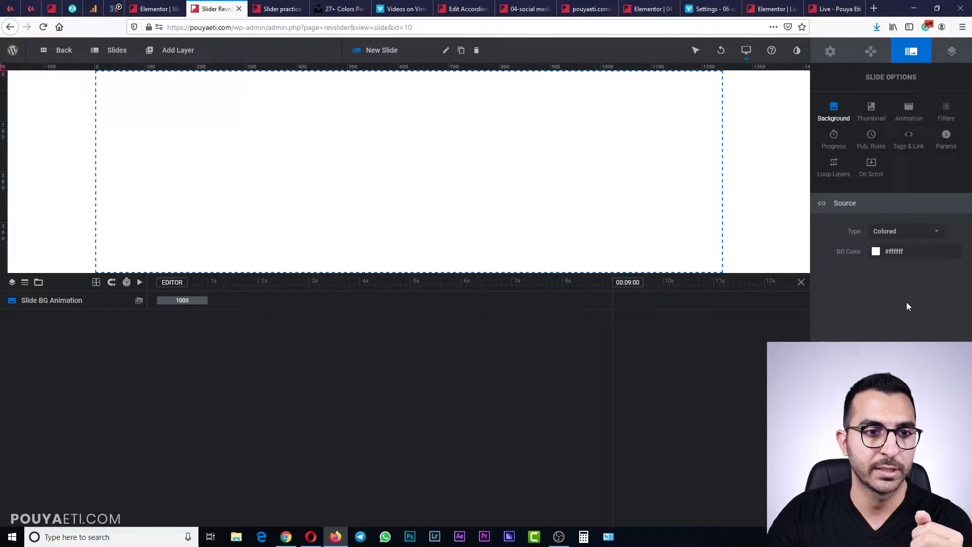
left_click(907, 258)
left_click(510, 339)
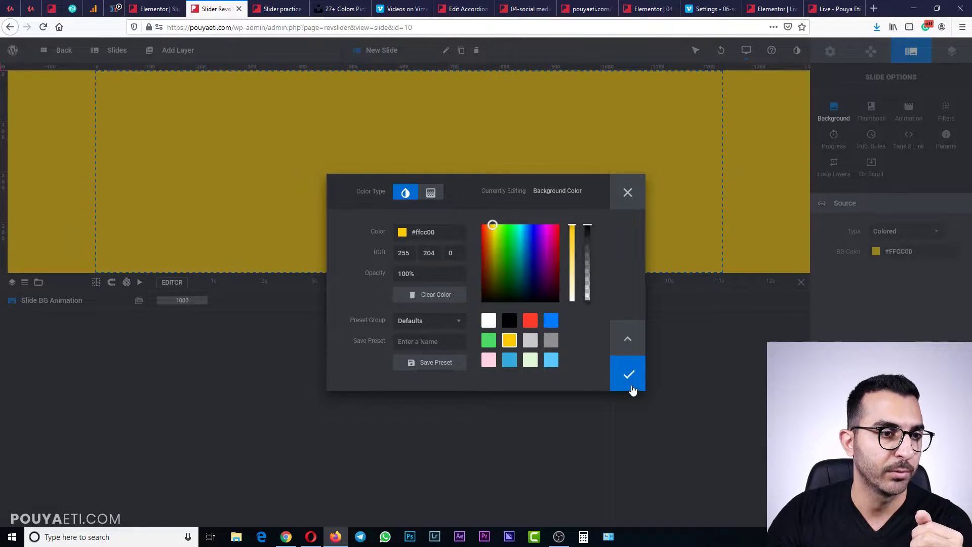
left_click(629, 375)
key("ctrl+s")
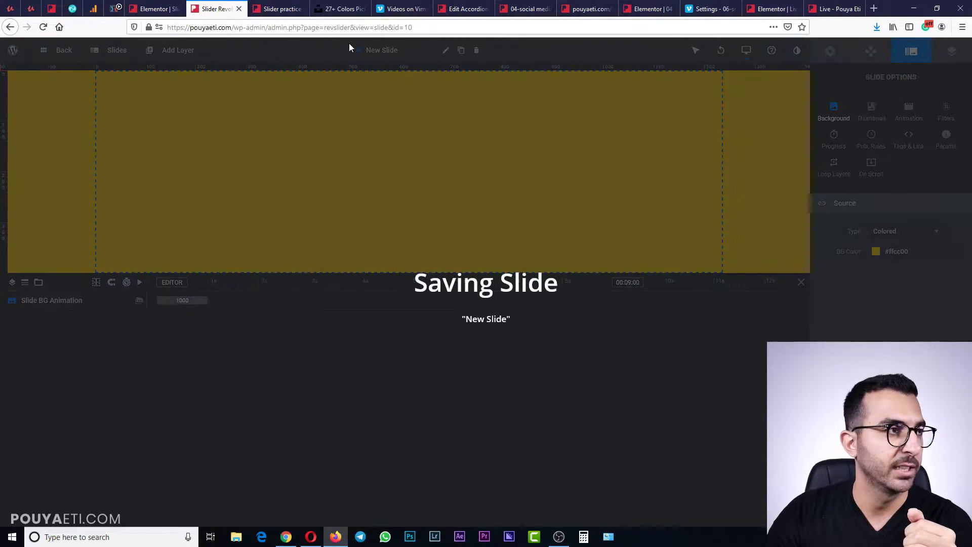
Reload the published slider practice page, advance the slider with its navigation arrow, and return to the slide editor
left_click(284, 9)
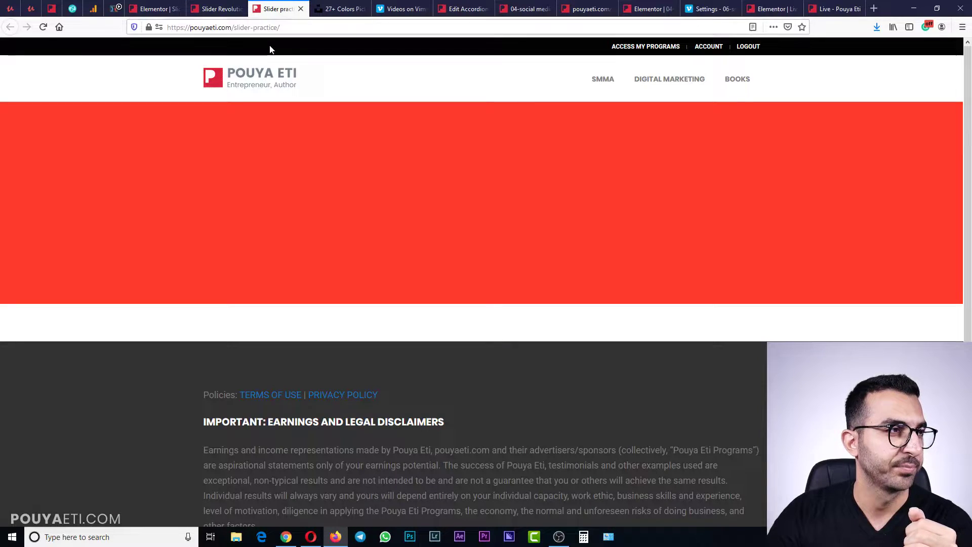
left_click(47, 29)
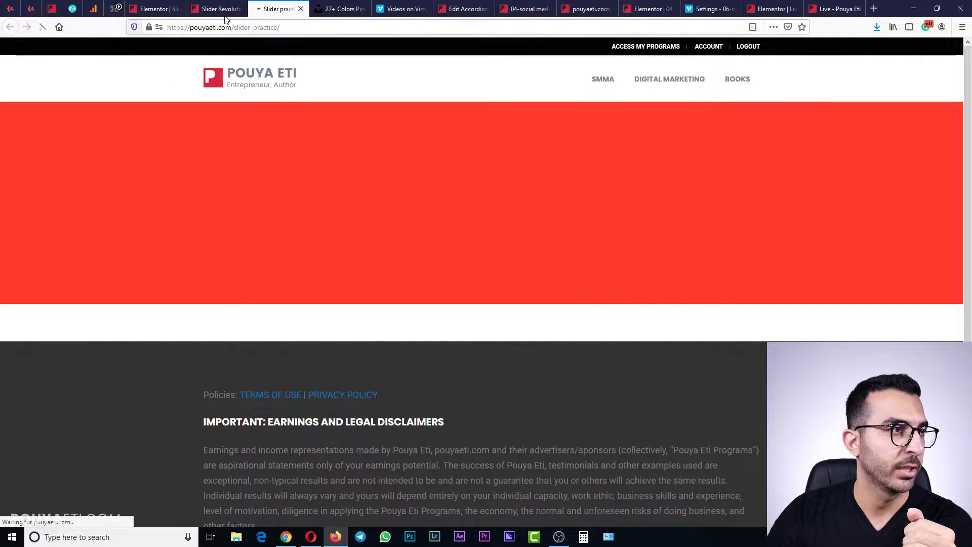
left_click(217, 10)
left_click(278, 9)
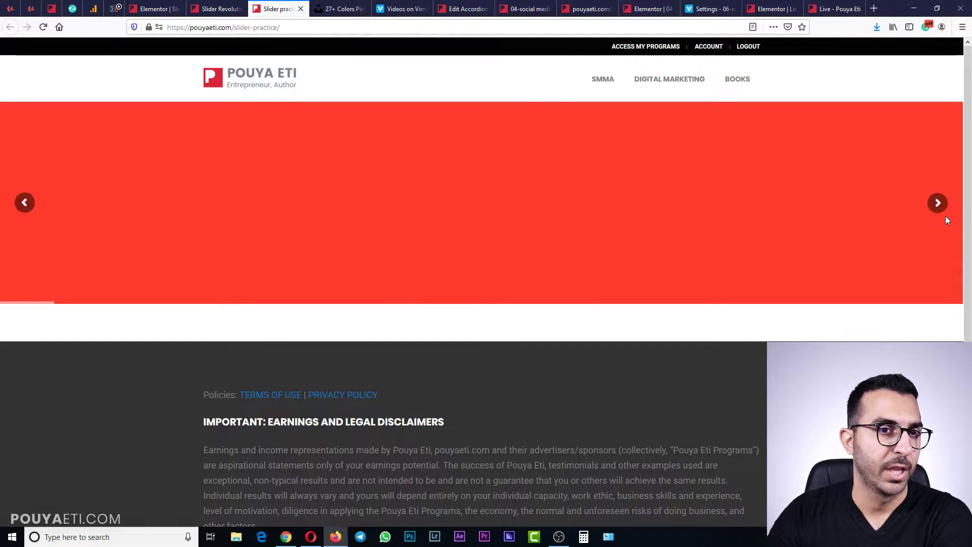
left_click(938, 205)
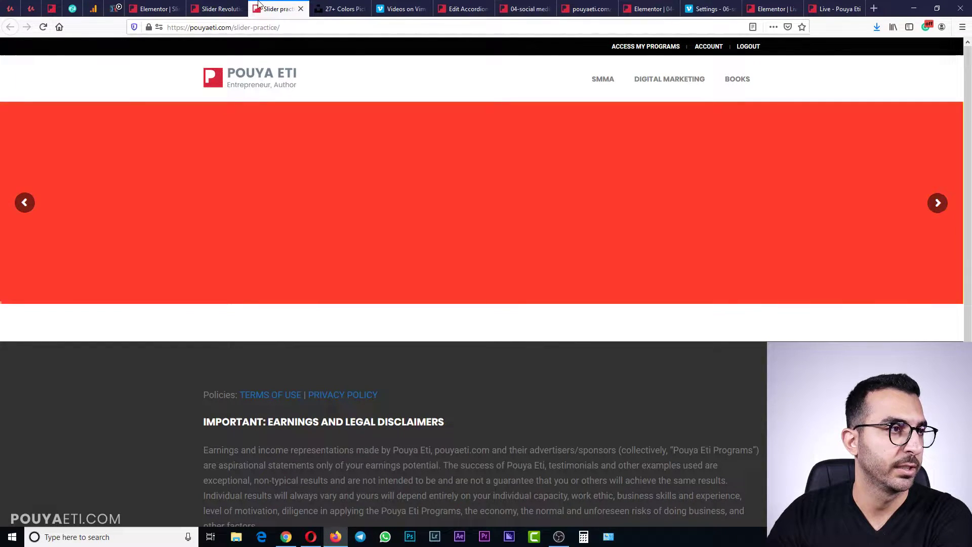
left_click(217, 9)
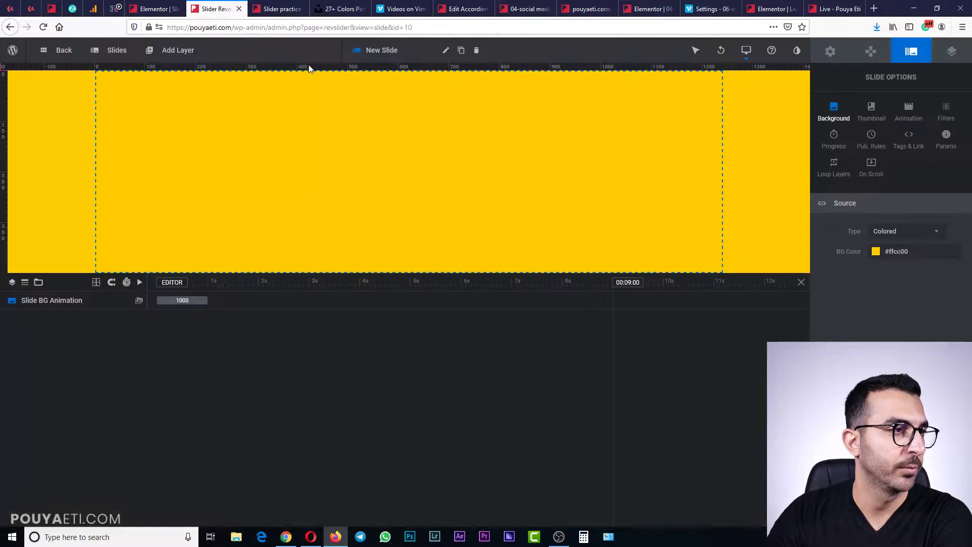
Delete the yellow slide from the slider, keeping only the red slide
mouse_move(153, 51)
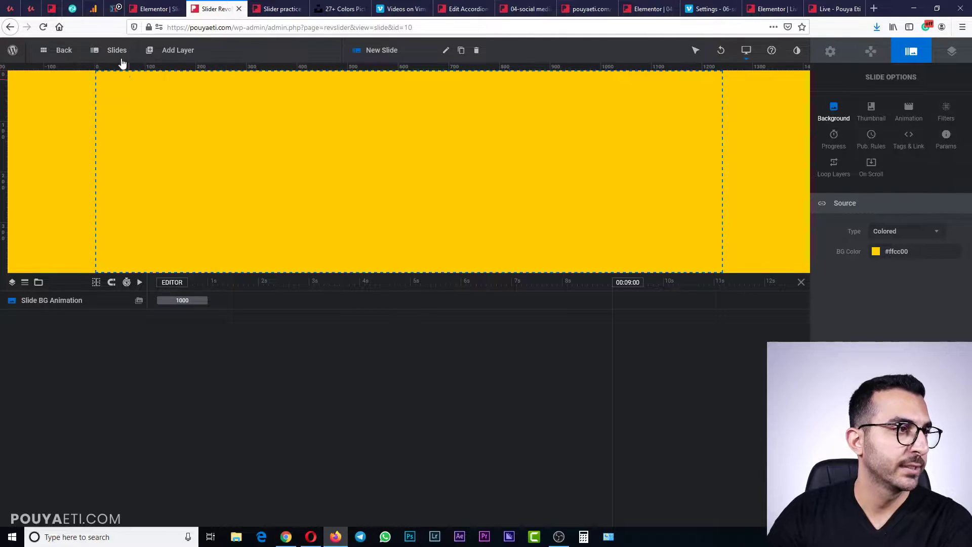
mouse_move(113, 52)
mouse_move(169, 117)
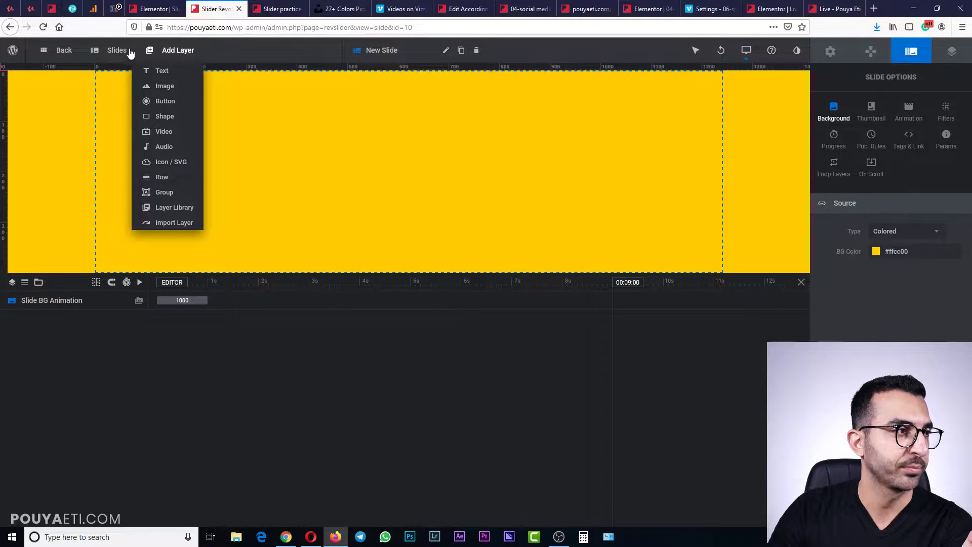
left_click(194, 118)
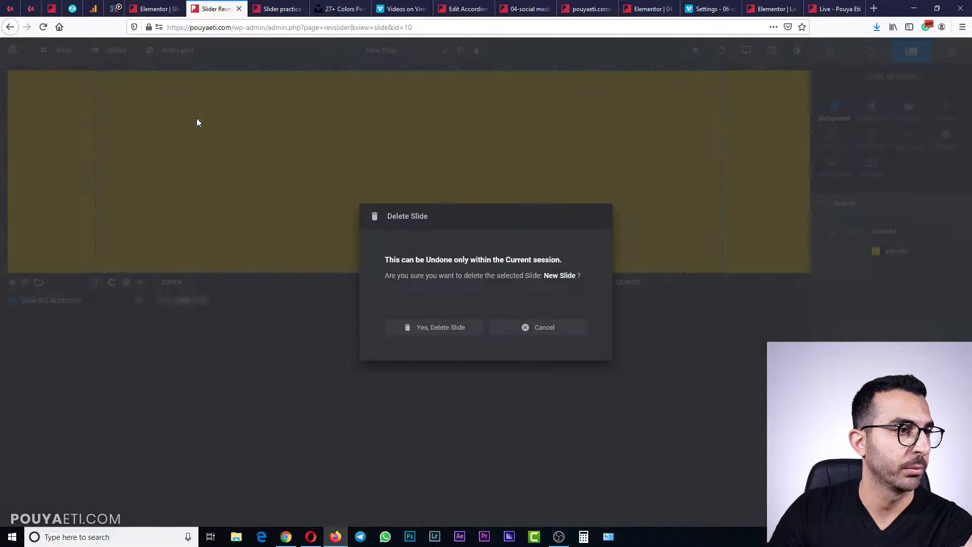
left_click(469, 334)
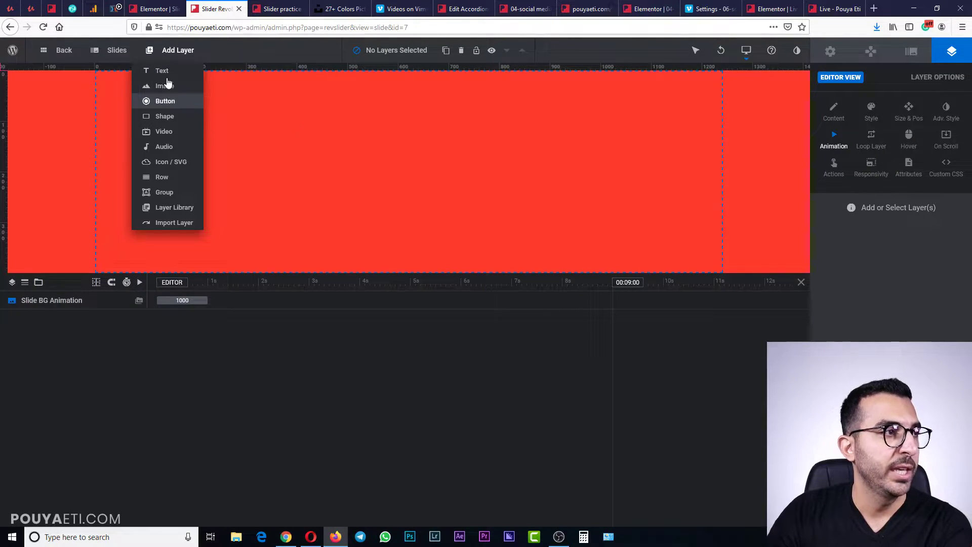
Add a text layer to the red slide and enlarge its text to about 82 px
mouse_move(181, 76)
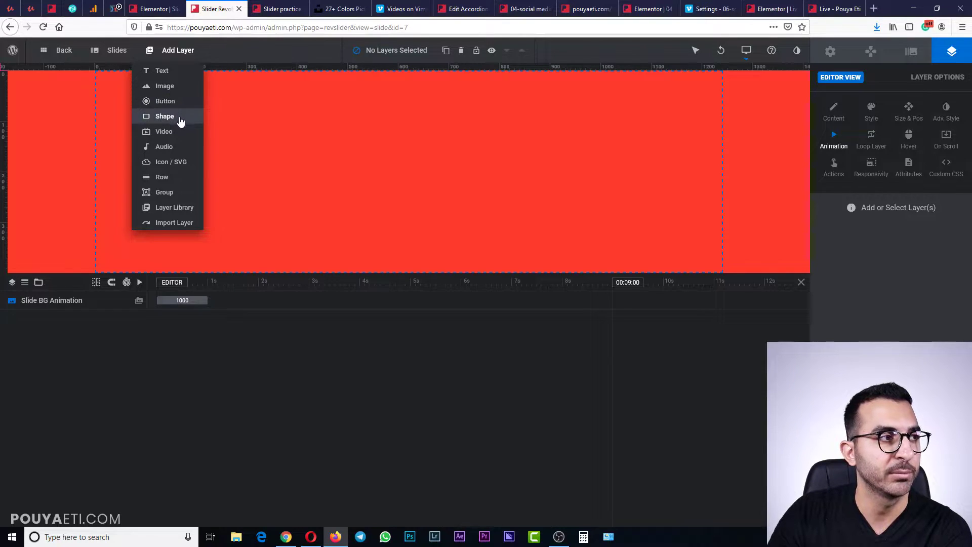
mouse_move(172, 134)
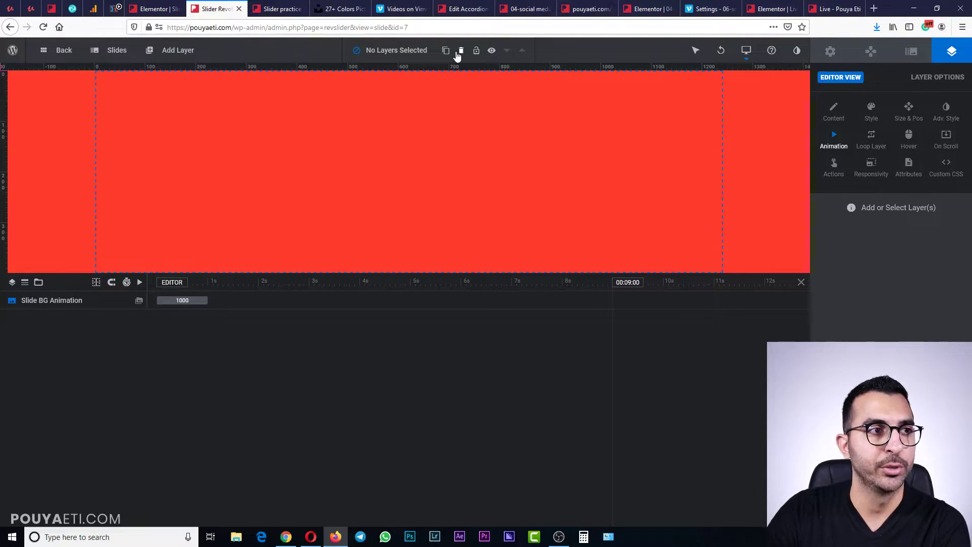
mouse_move(479, 58)
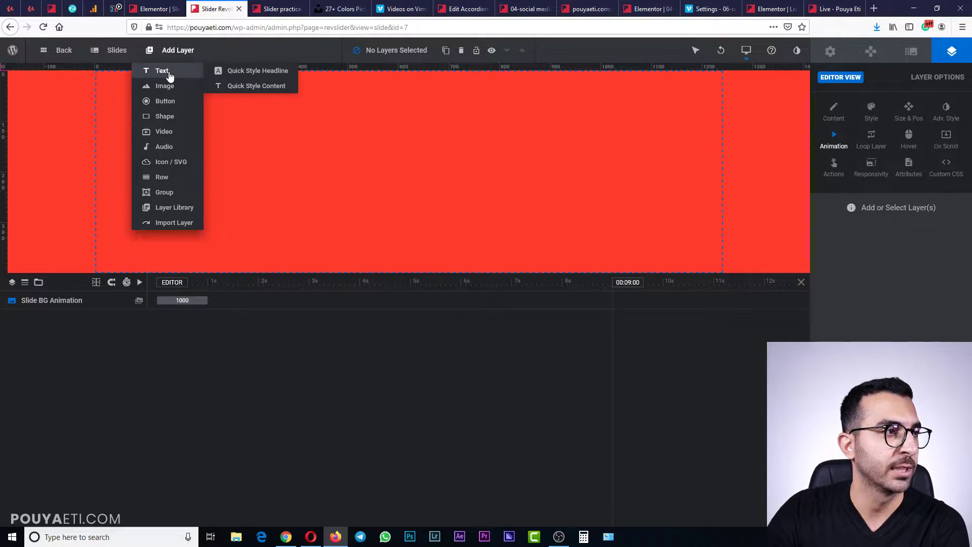
left_click(173, 74)
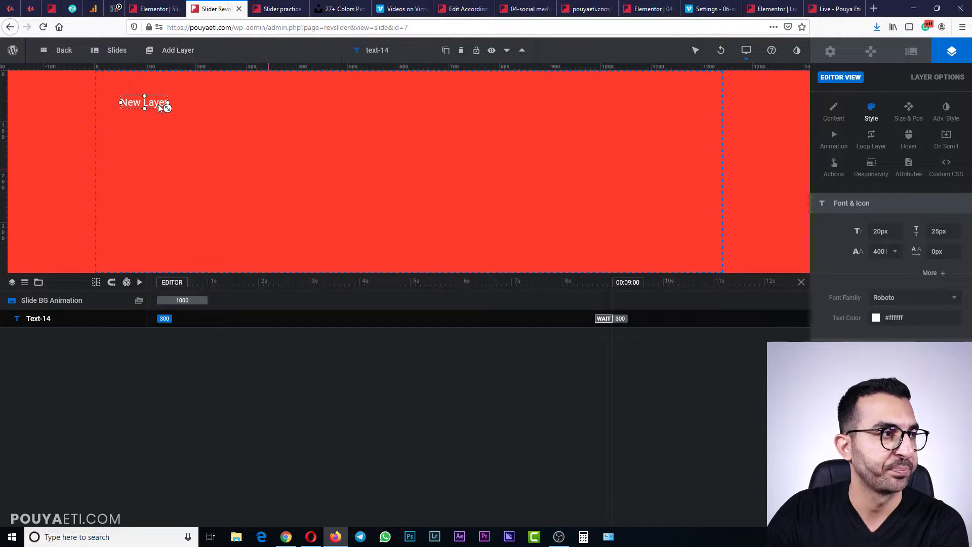
left_click_drag(160, 106, 398, 160)
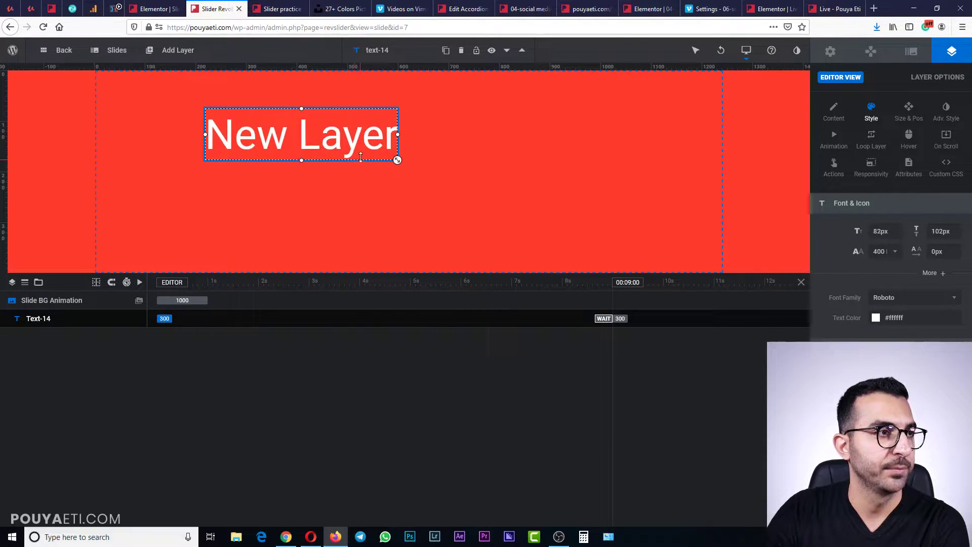
Lock the selected text layer on the slide
left_click(396, 49)
mouse_move(462, 51)
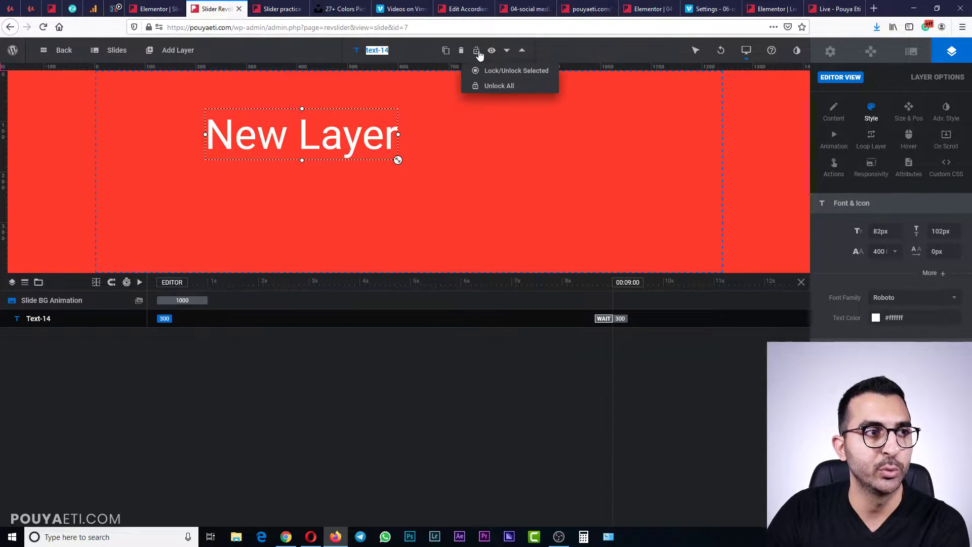
left_click(474, 71)
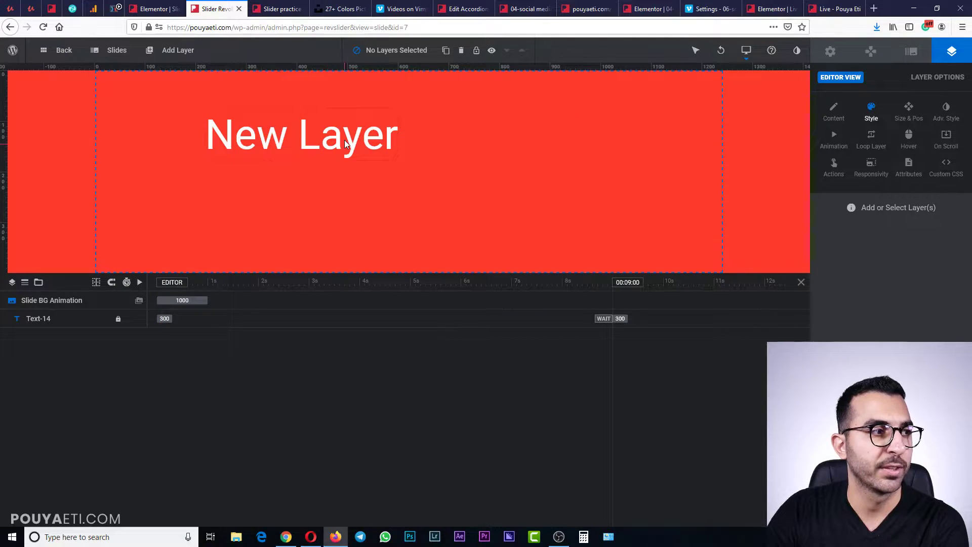
Unlock the text layer and delete it from the red slide
mouse_move(482, 55)
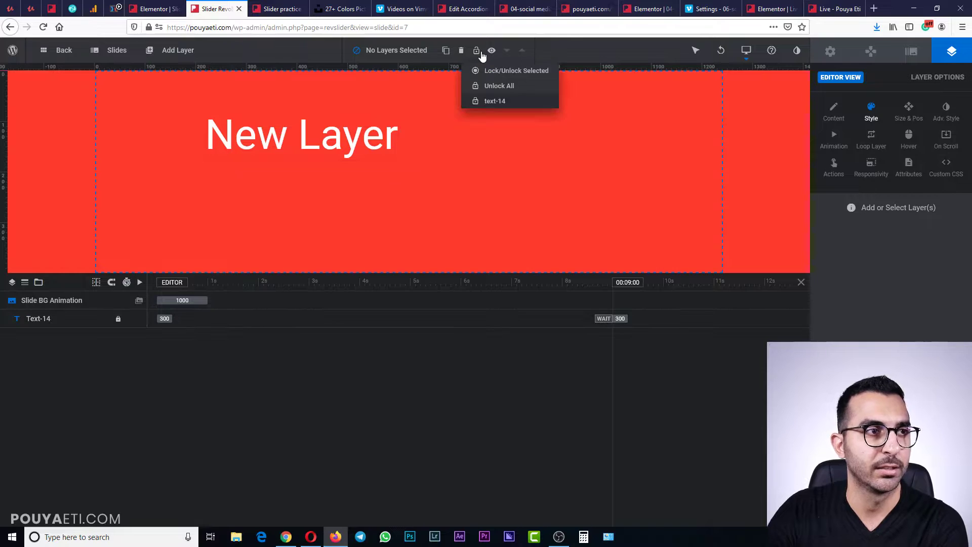
mouse_move(119, 321)
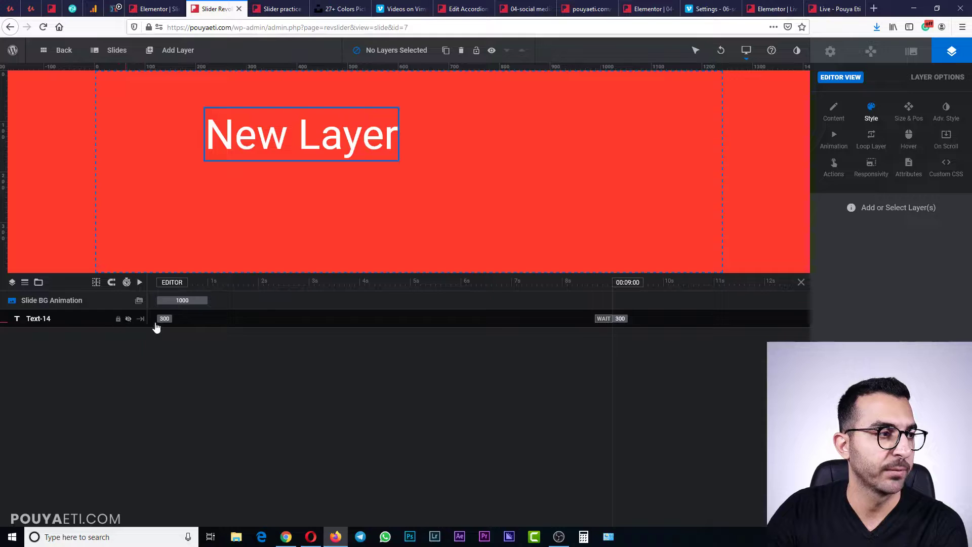
left_click(130, 325)
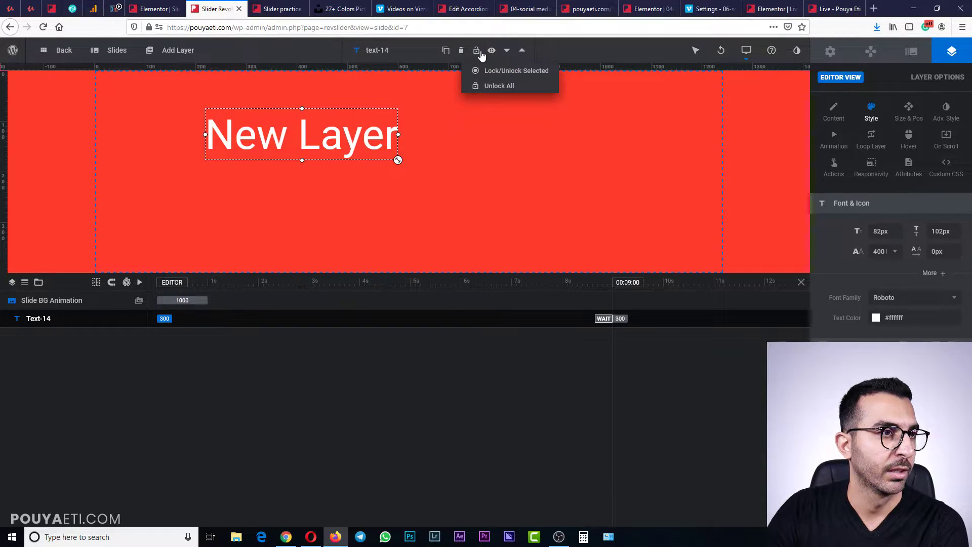
left_click(461, 51)
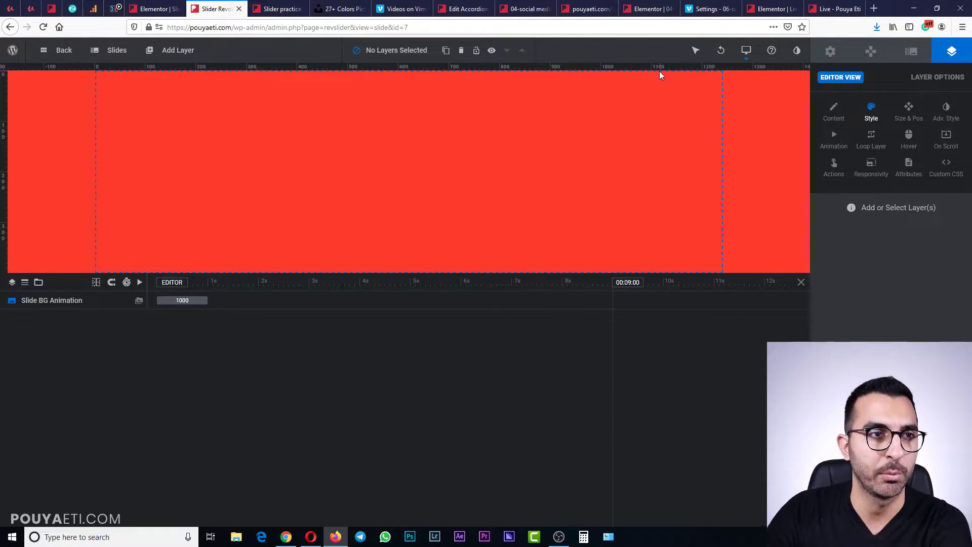
Turn off the slider's progress bar and its navigation arrows
mouse_move(703, 53)
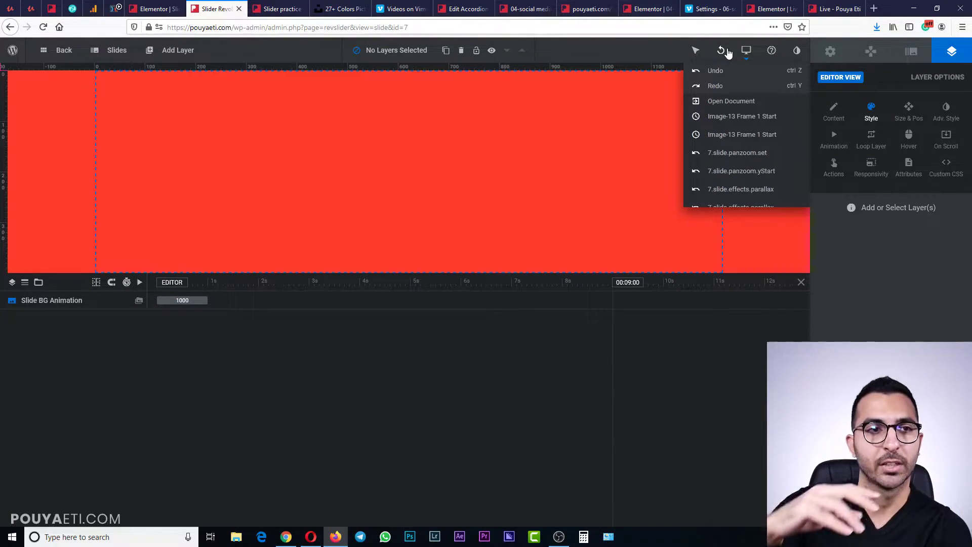
mouse_move(753, 62)
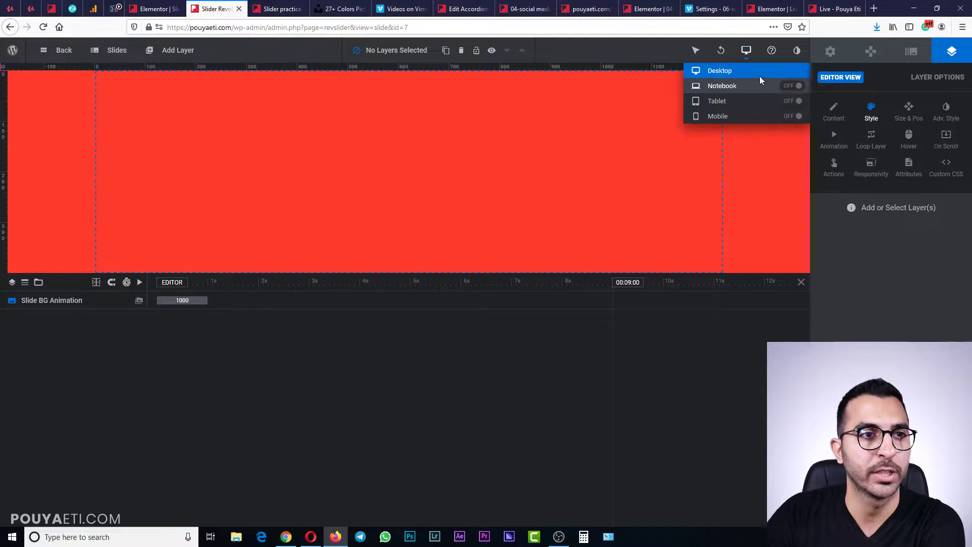
left_click(831, 53)
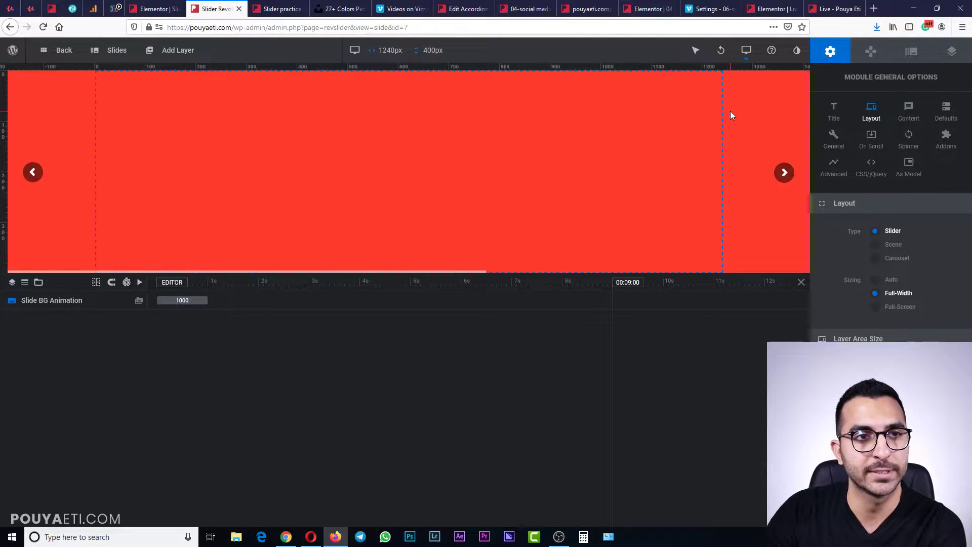
left_click(870, 53)
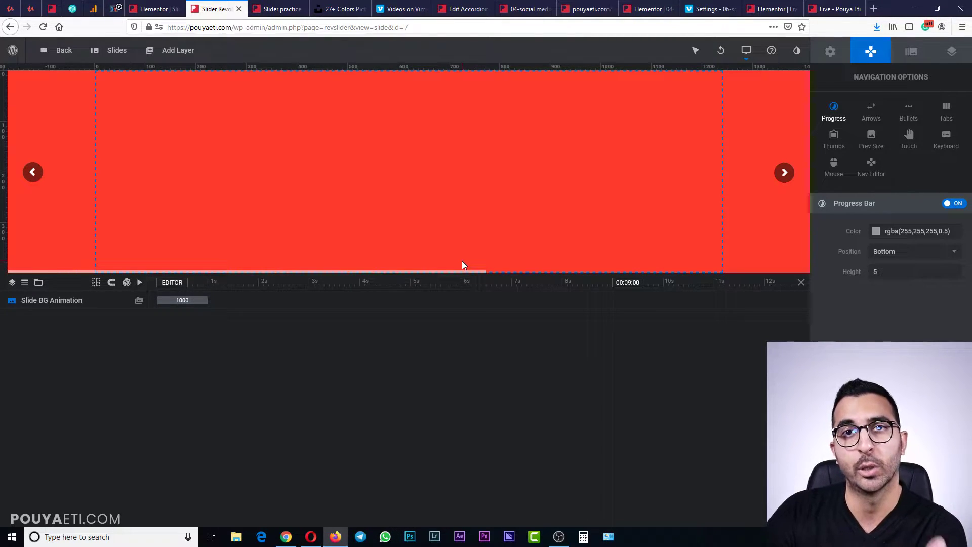
left_click(955, 203)
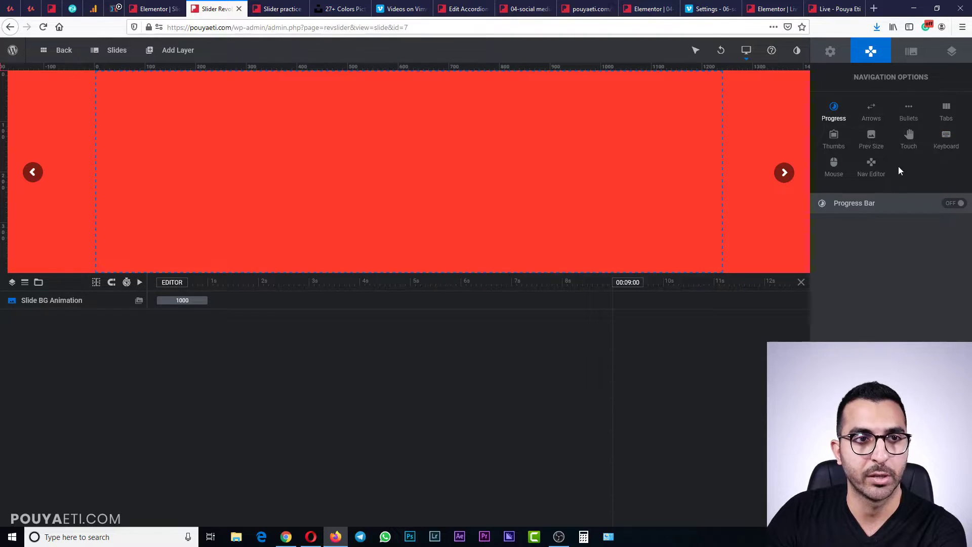
left_click(871, 121)
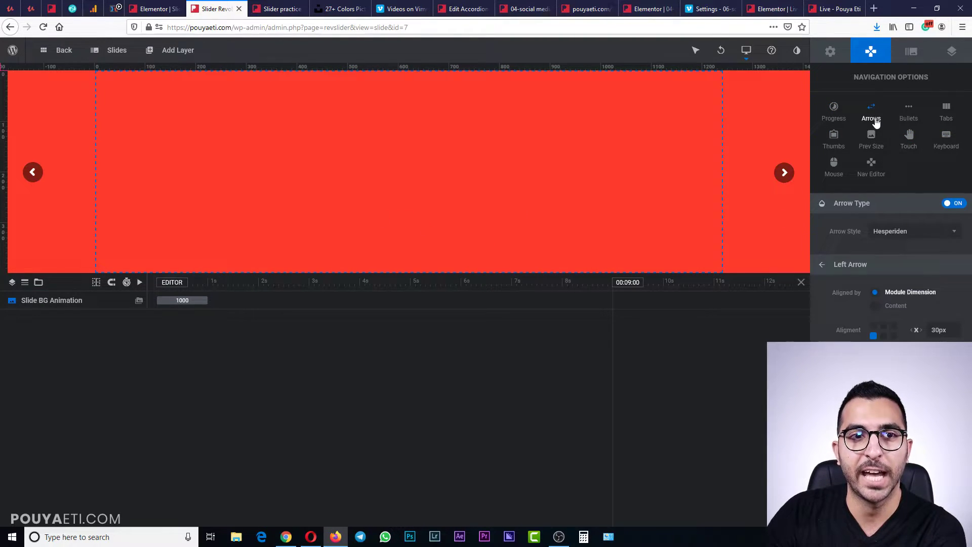
left_click(955, 205)
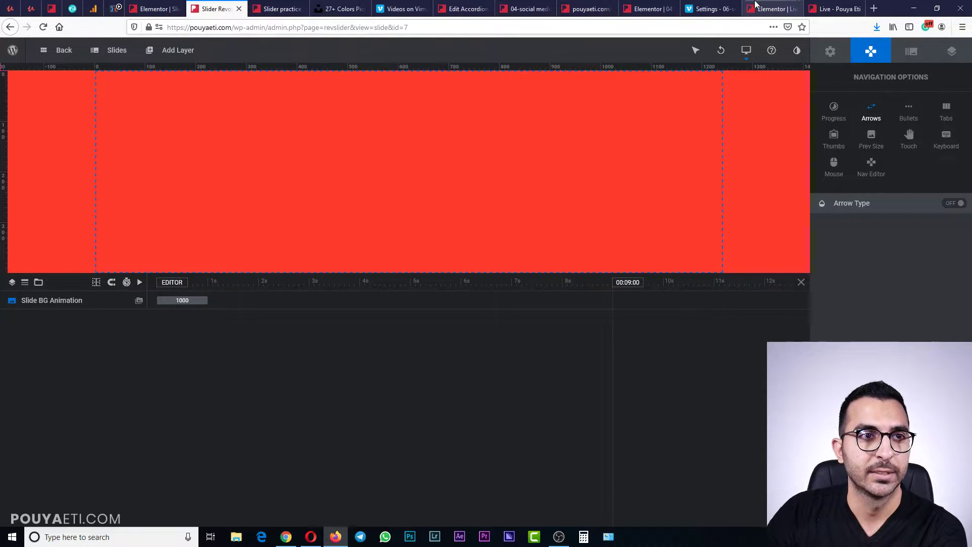
Add a text layer to the red slide with the content "My Title"
left_click(910, 57)
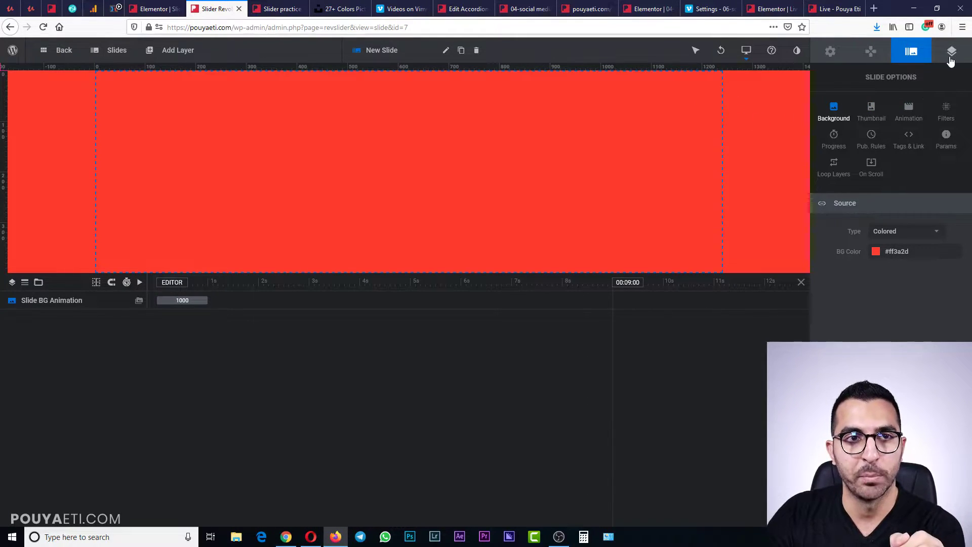
left_click(951, 53)
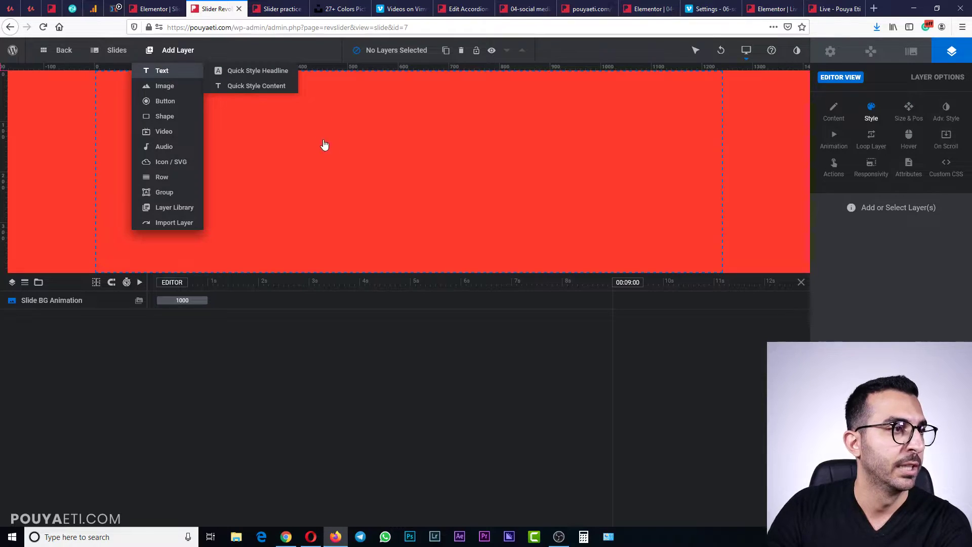
left_click(157, 69)
left_click(834, 112)
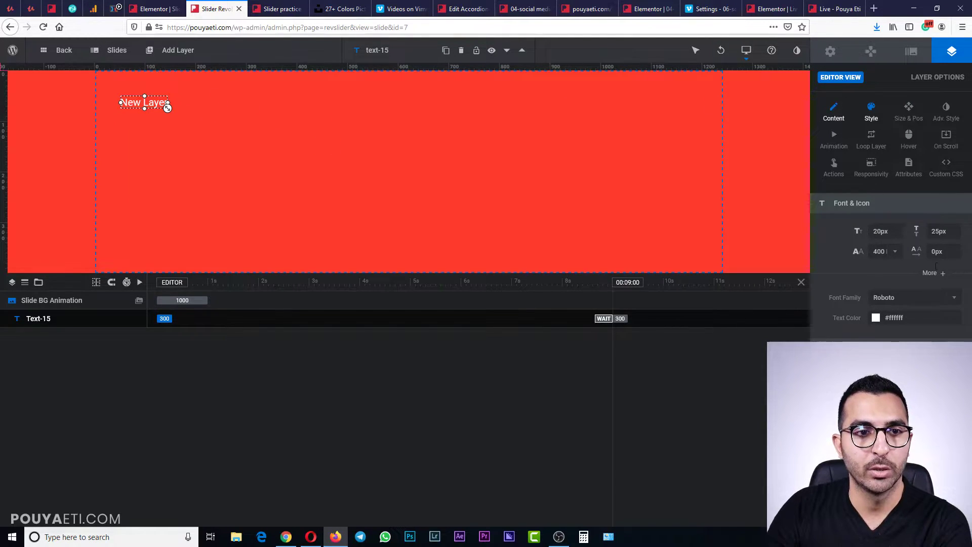
left_click_drag(864, 255, 806, 256)
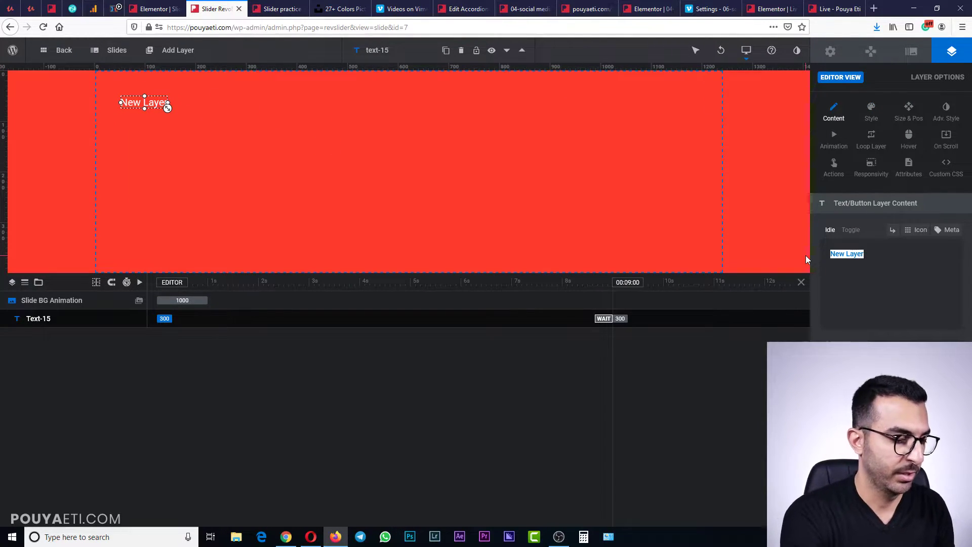
type("My Title")
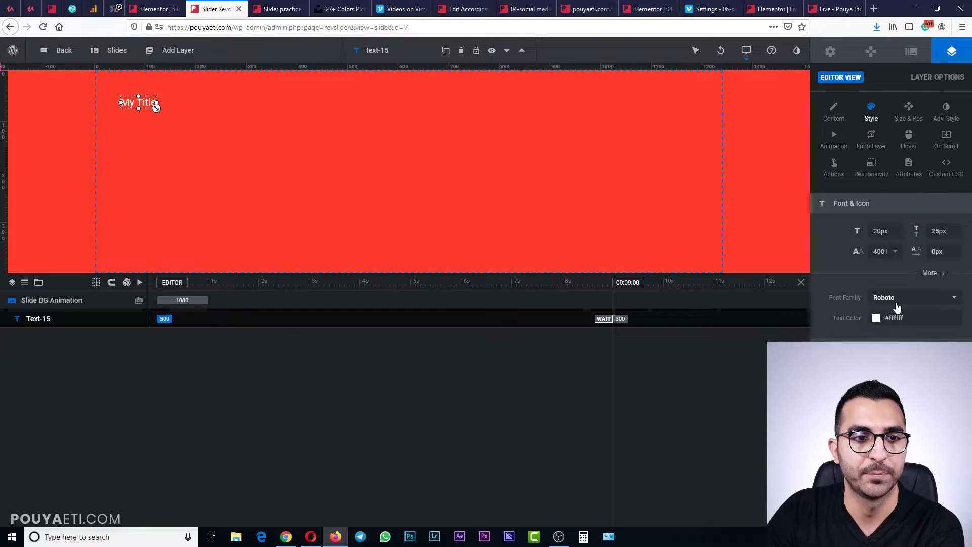
left_click(917, 323)
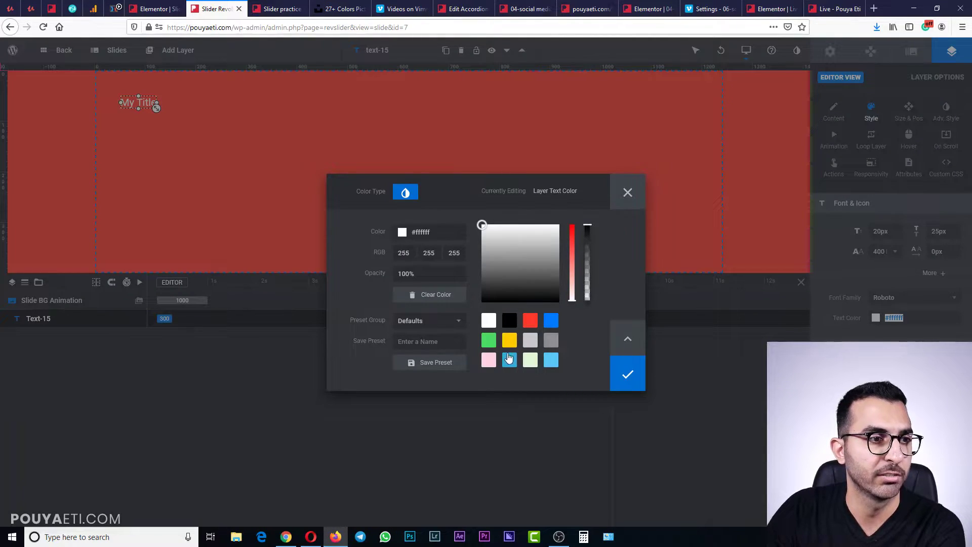
left_click(510, 340)
left_click(749, 373)
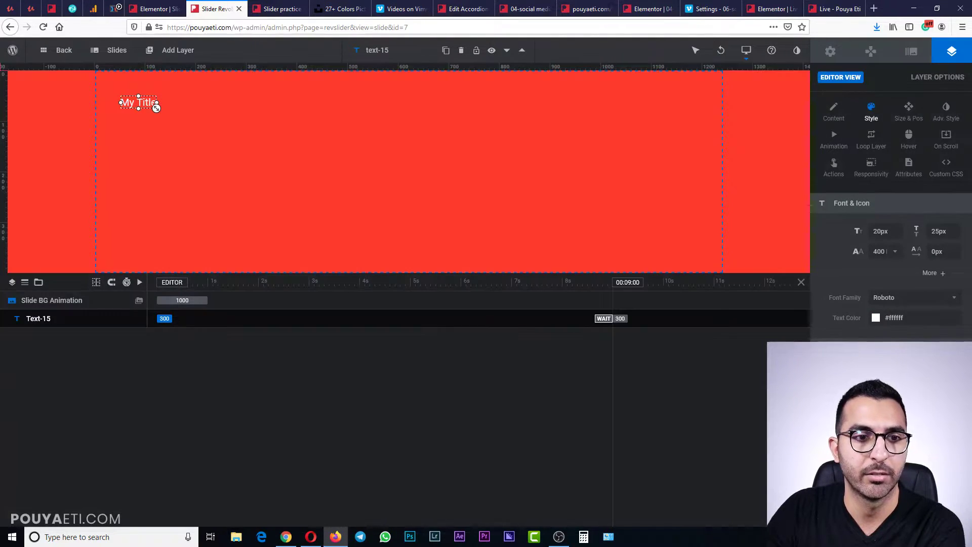
Give the "My Title" text layer a solid purple background color
left_click(876, 358)
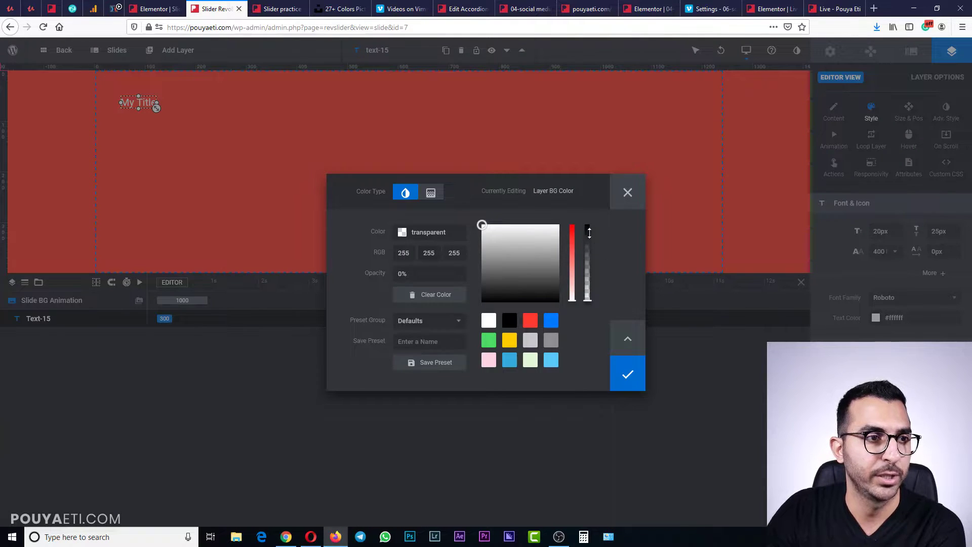
left_click_drag(547, 249, 543, 257)
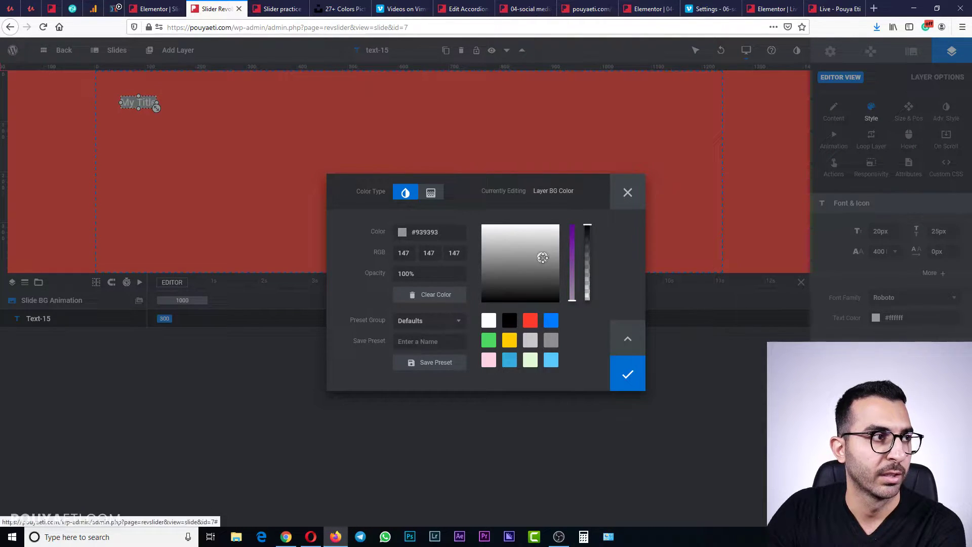
left_click(570, 231)
left_click(628, 377)
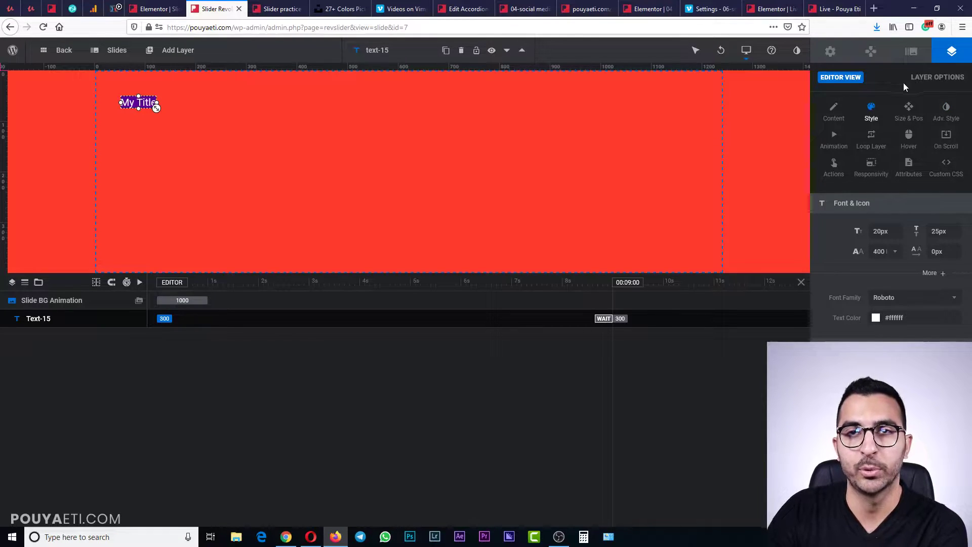
Move the "My Title" layer to about X 124, Y 72 and delete it from the slide
left_click_drag(141, 107, 178, 118)
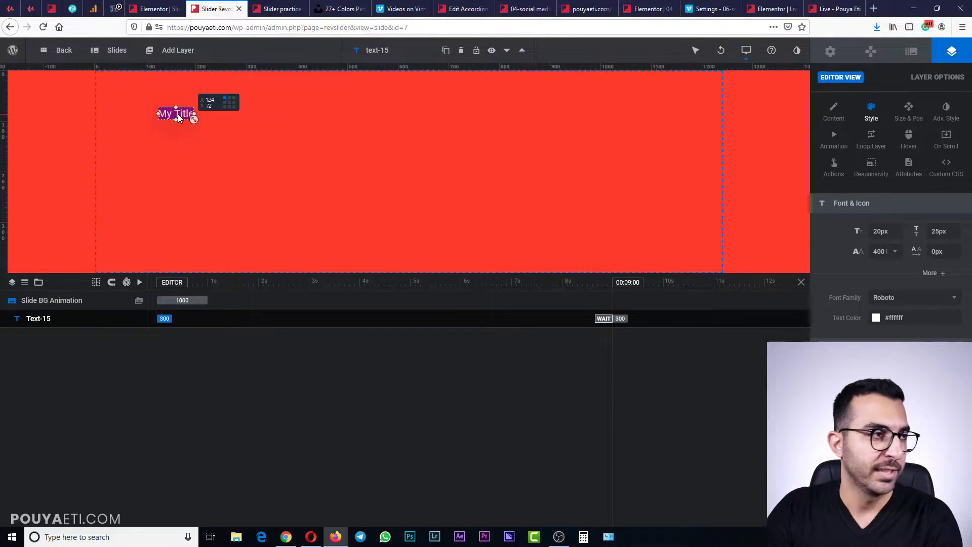
key("Delete")
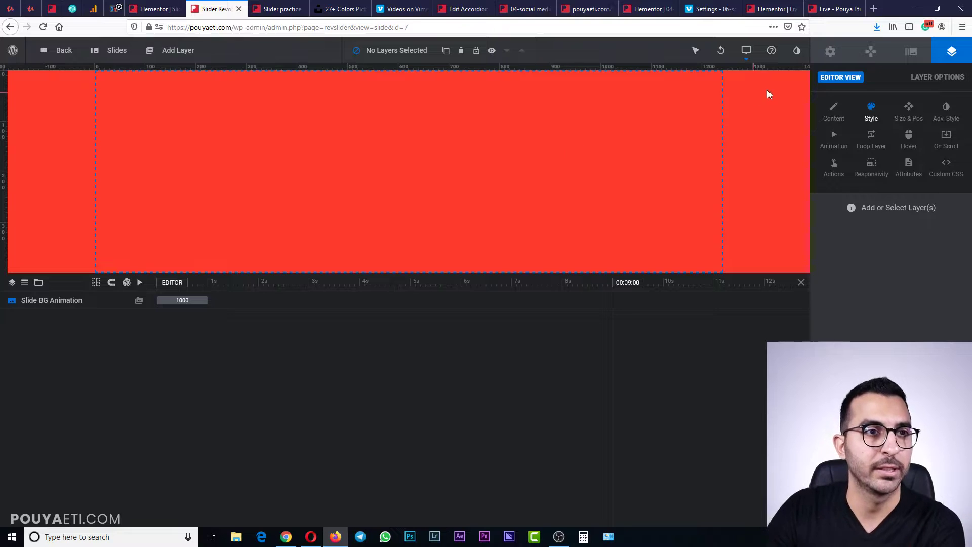
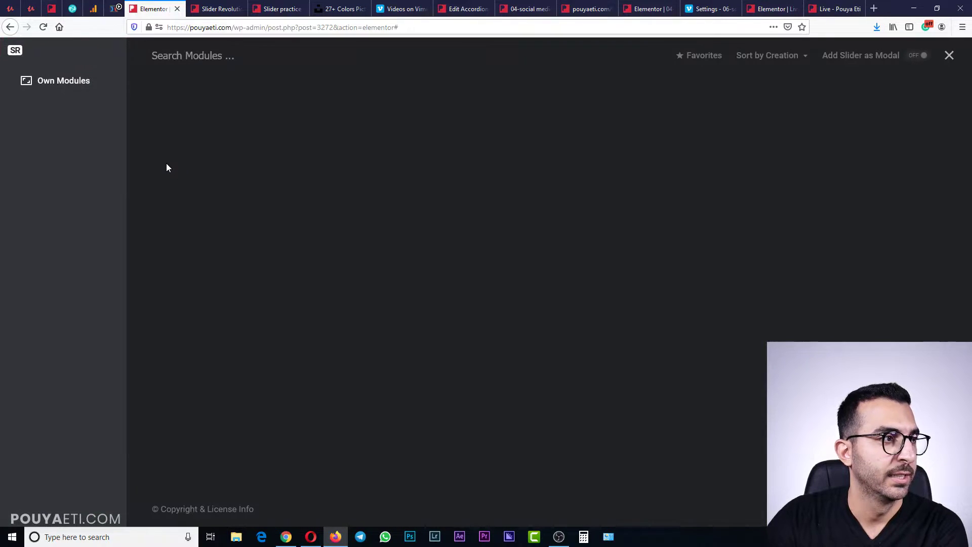
Close the module chooser without picking a slider and retitle the slider module "Our Test Slides"
mouse_move(207, 178)
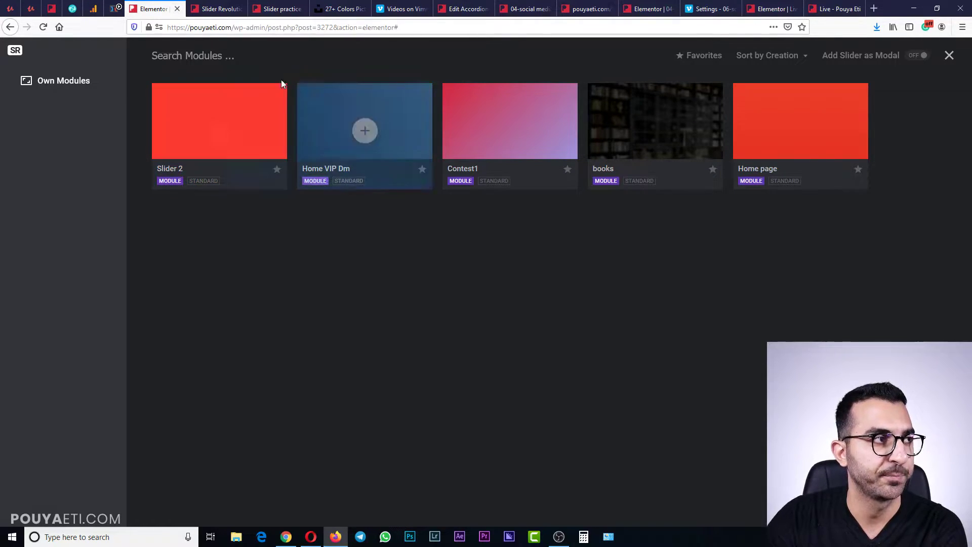
left_click(946, 55)
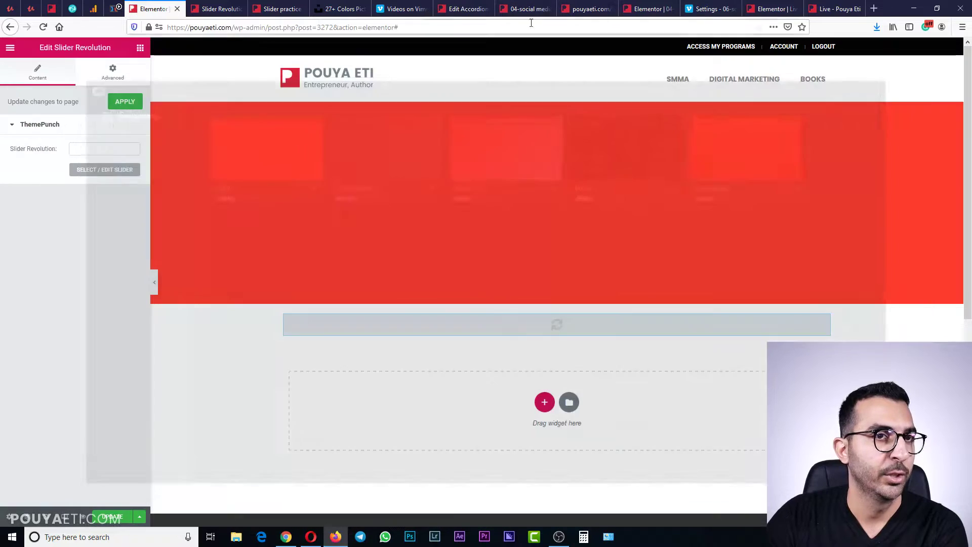
left_click(197, 12)
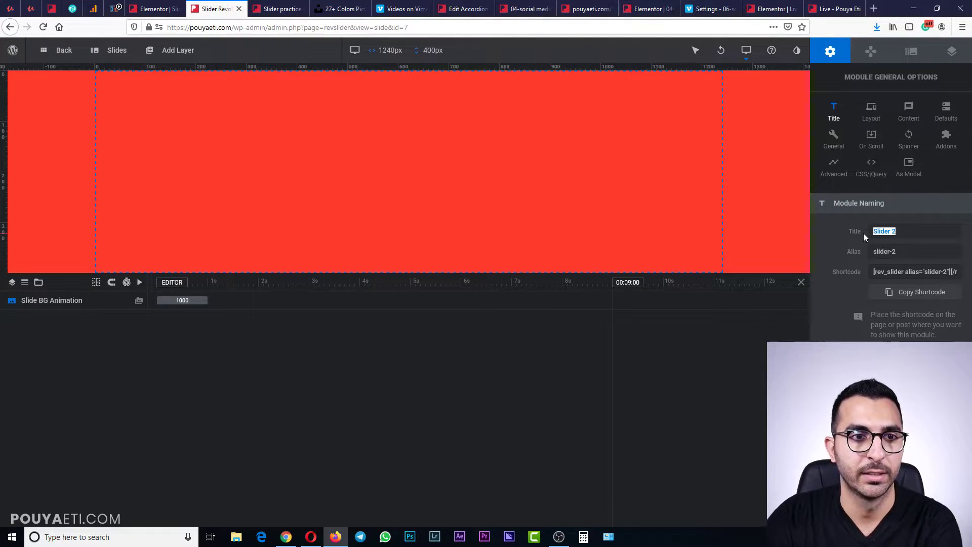
type("Our")
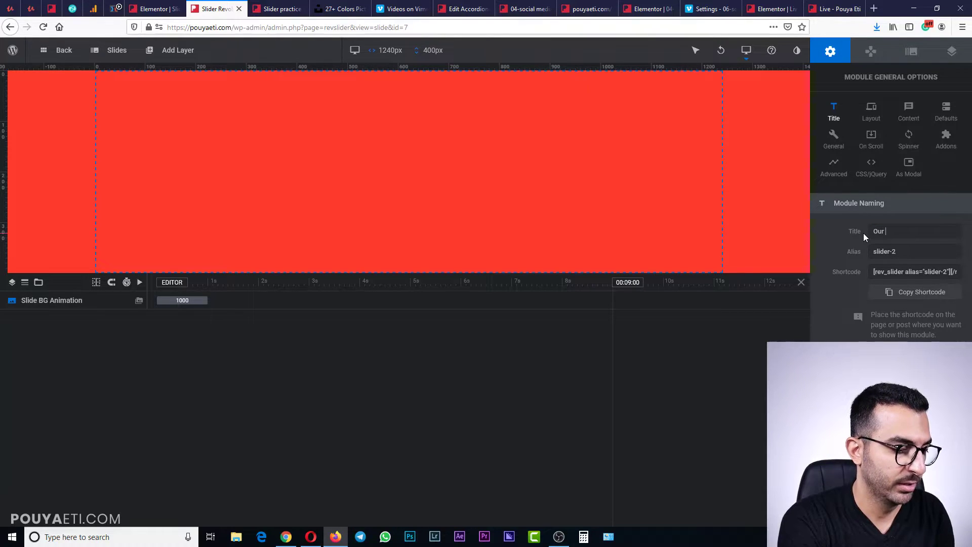
type(" Test Sli")
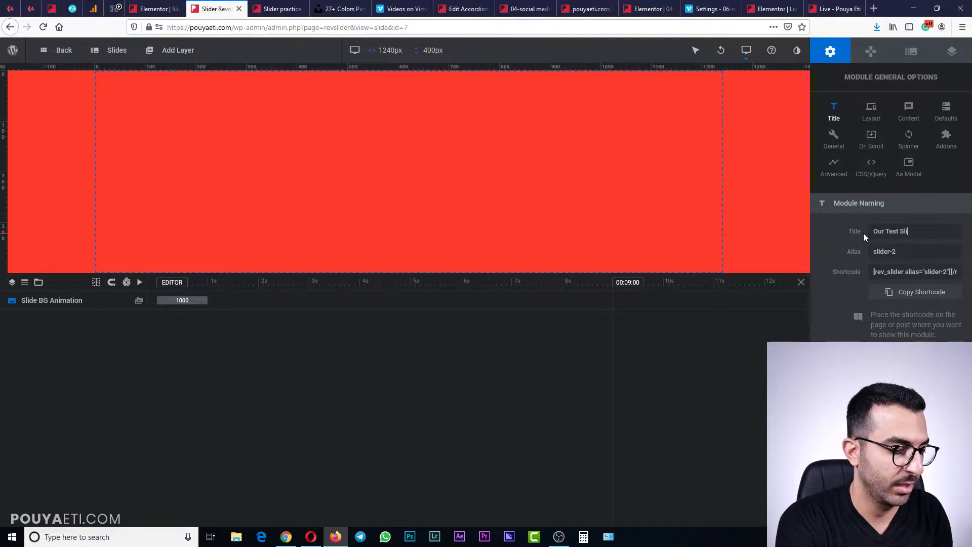
type("des")
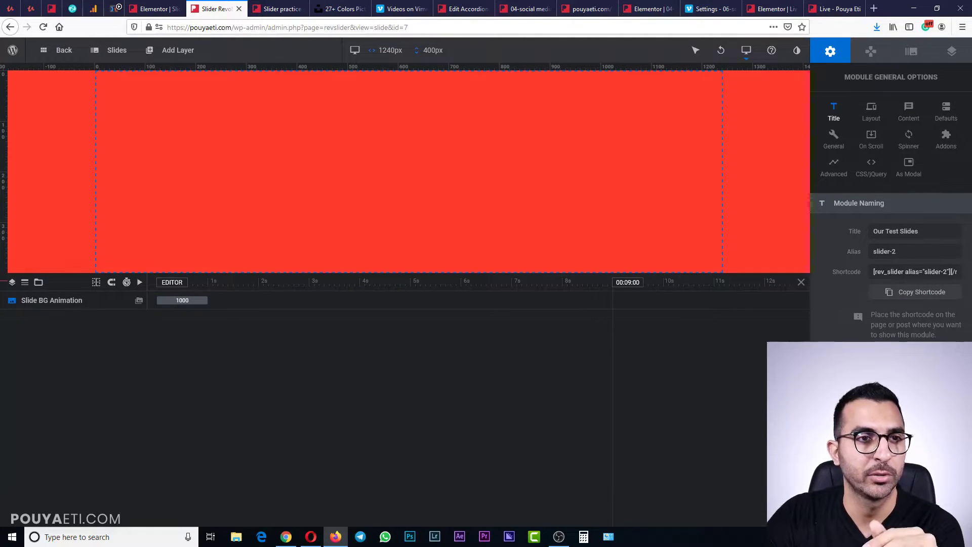
Try desktop layer area heights of 300 px and 800 px in the slider's layout settings
left_click(871, 121)
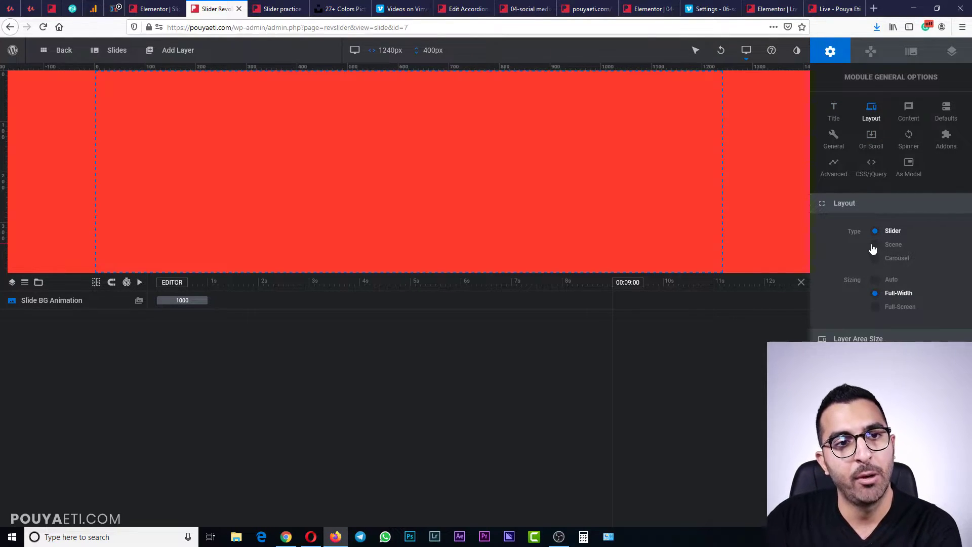
scroll(853, 242, "down", 1)
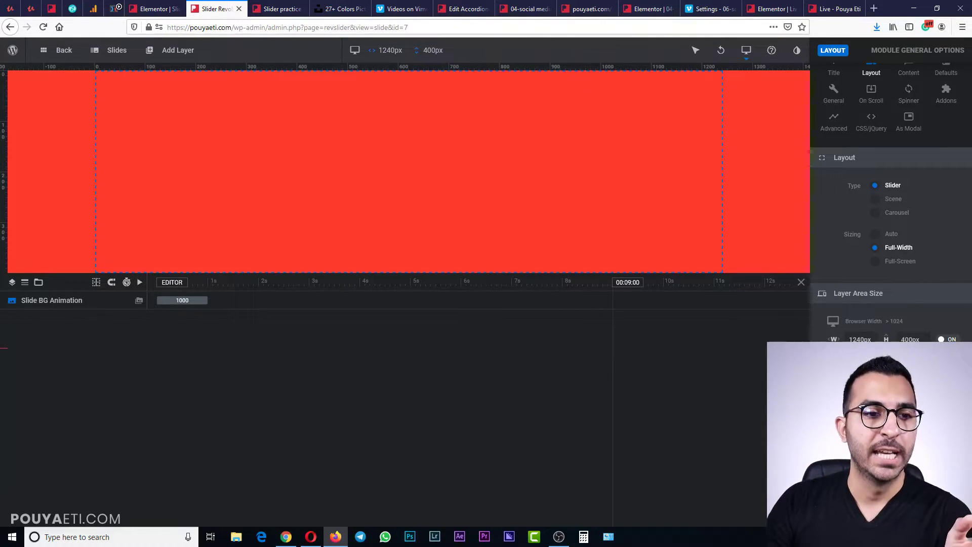
left_click(906, 339)
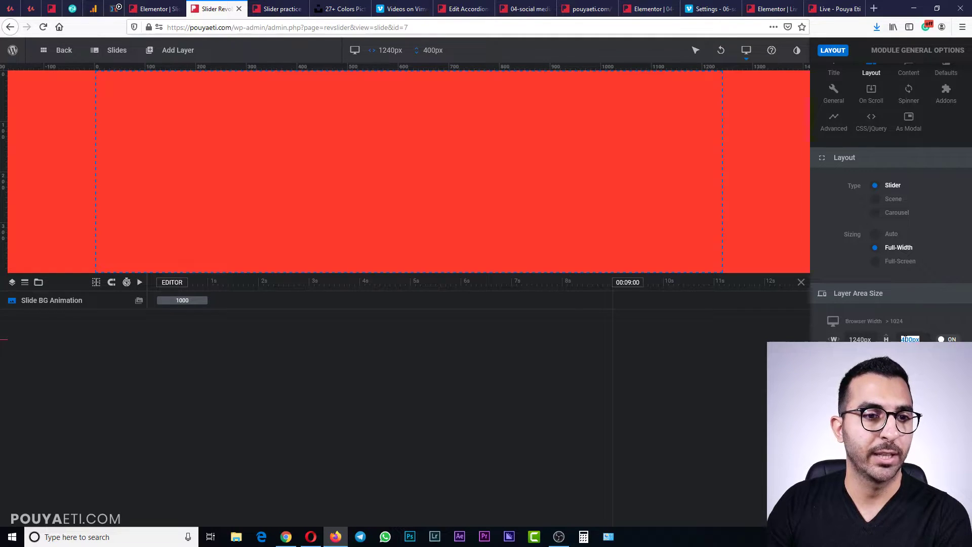
type("3")
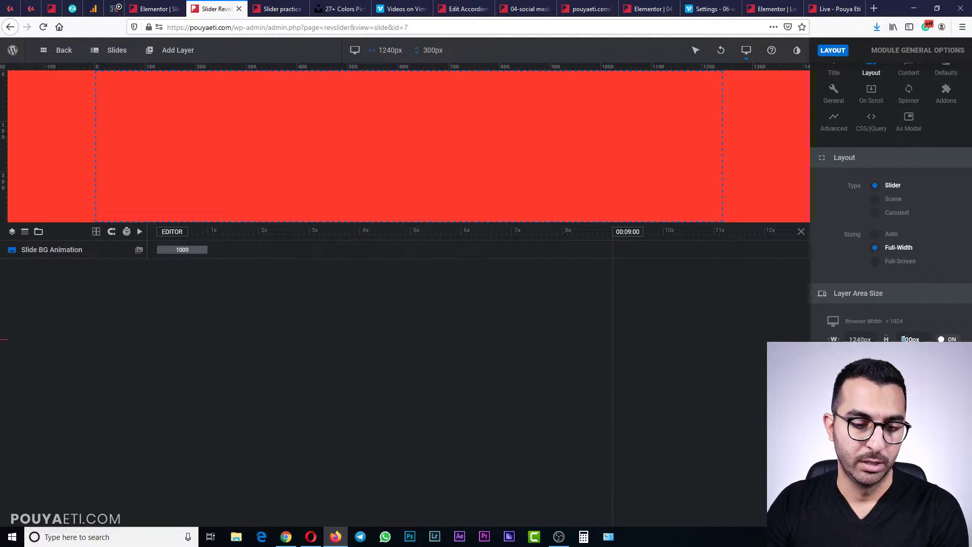
type("8")
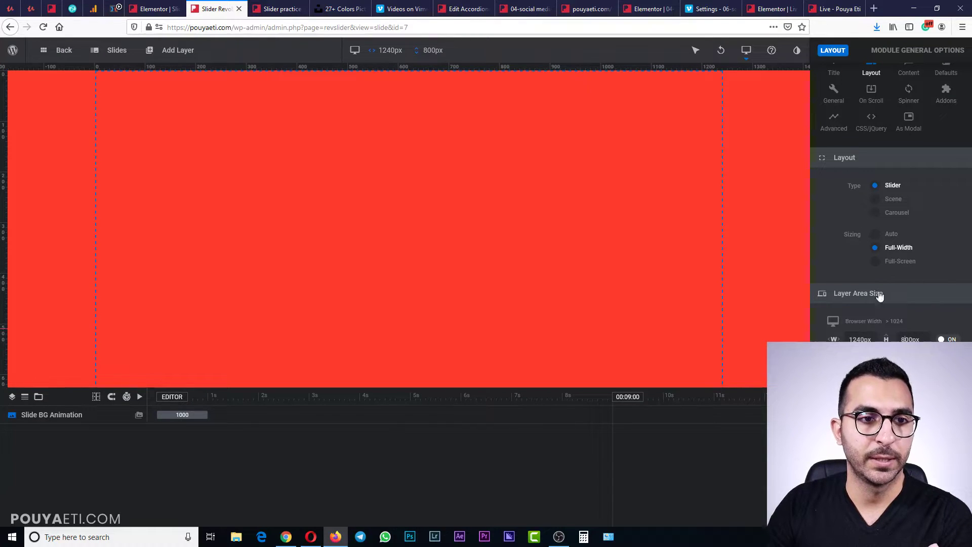
Set the slider's sizing to Full-Screen with a desktop layer area height of 400 px and save the slider
left_click(879, 262)
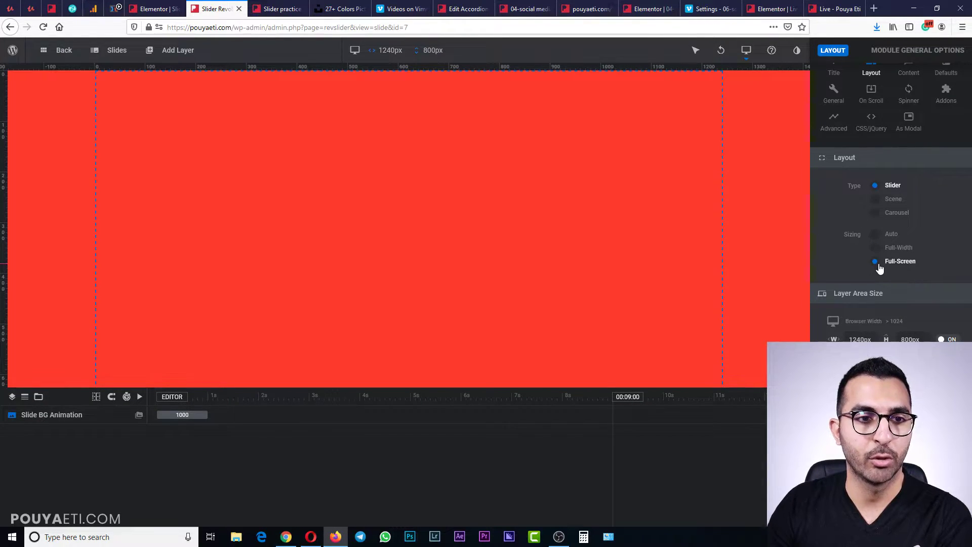
left_click_drag(909, 340, 902, 339)
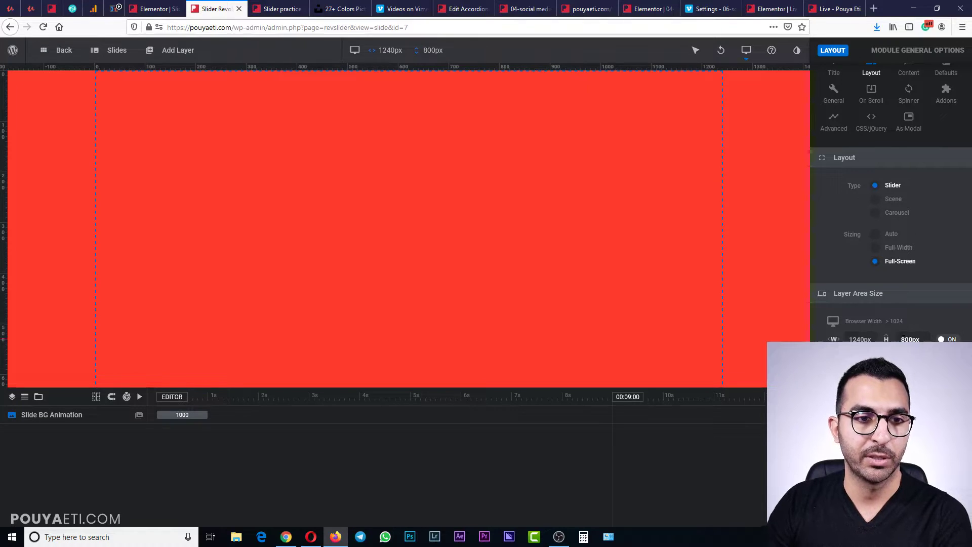
type("4")
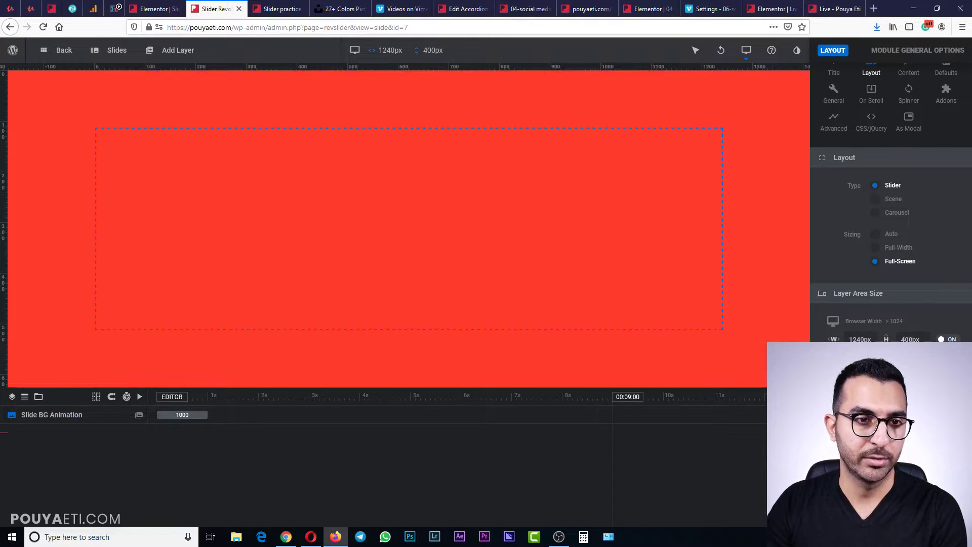
key("ctrl+s")
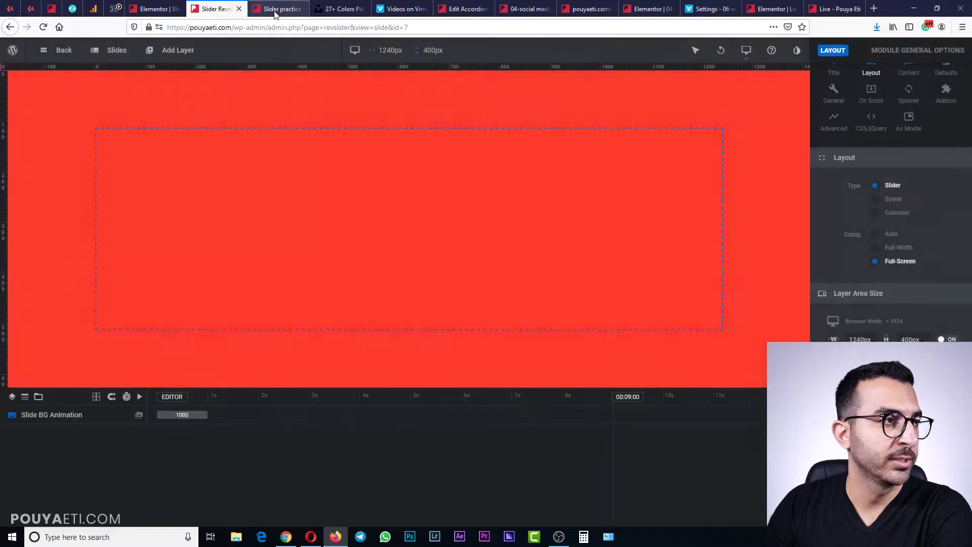
Reload the live slider practice page and examine how much of the page the full-screen slider covers
left_click(275, 11)
left_click(43, 27)
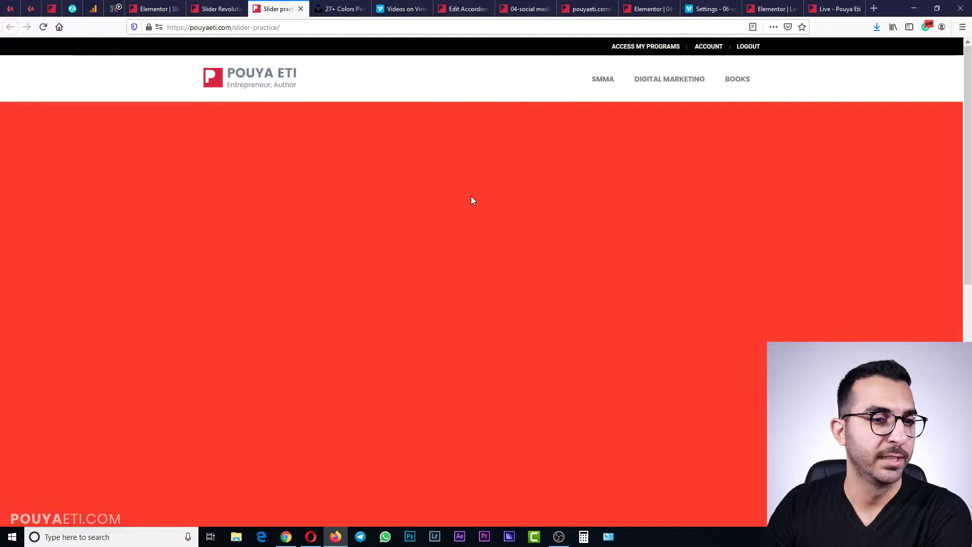
scroll(471, 196, "down", 1)
scroll(471, 196, "up", 1)
scroll(470, 193, "down", 1)
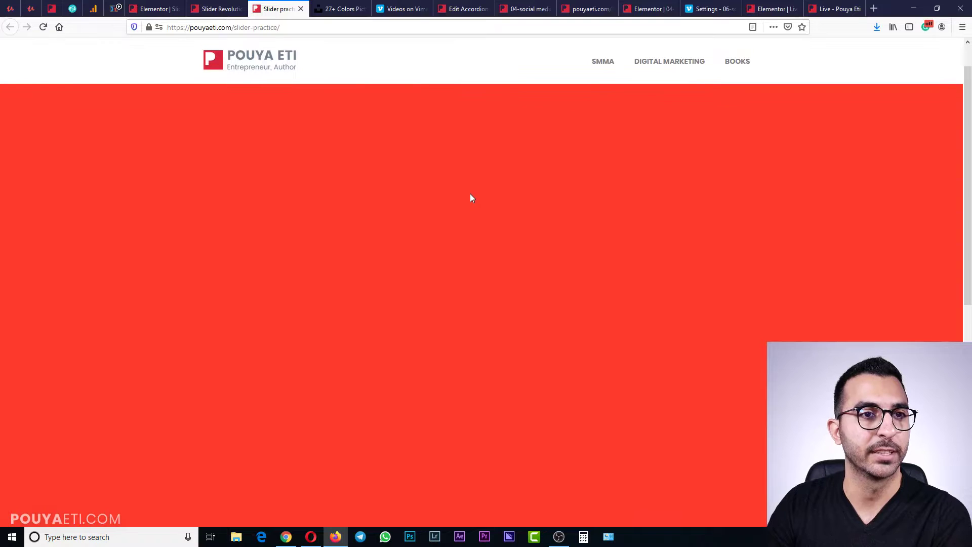
scroll(470, 197, "up", 1)
scroll(573, 147, "down", 1)
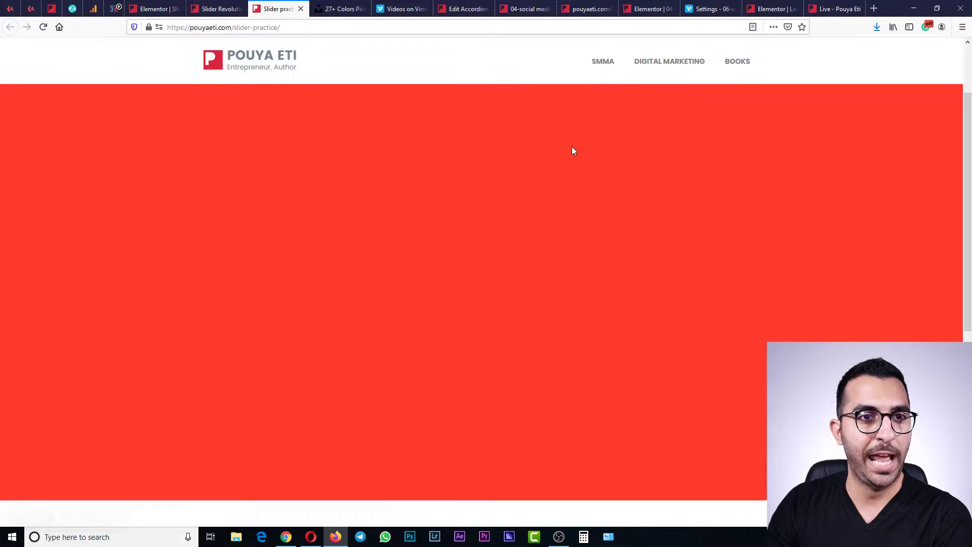
scroll(697, 205, "down", 2)
scroll(969, 307, "up", 1)
scroll(968, 307, "up", 2)
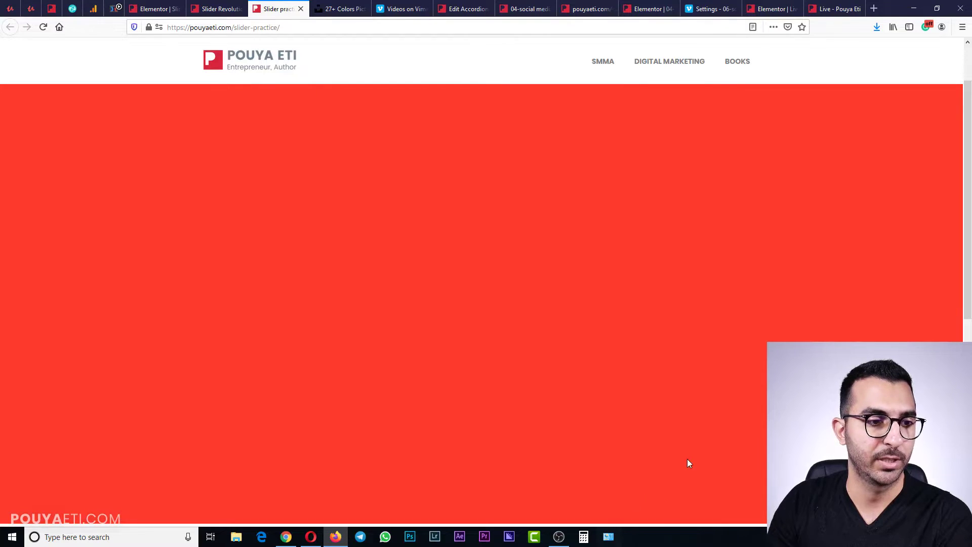
left_click_drag(966, 297, 967, 212)
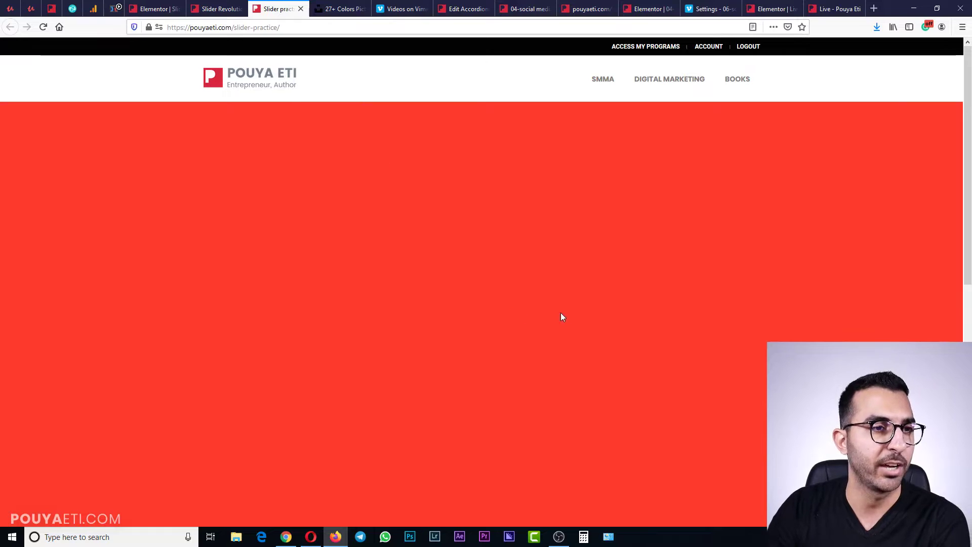
Return to the slider editor and set the slider's sizing to Full-Width
left_click(216, 10)
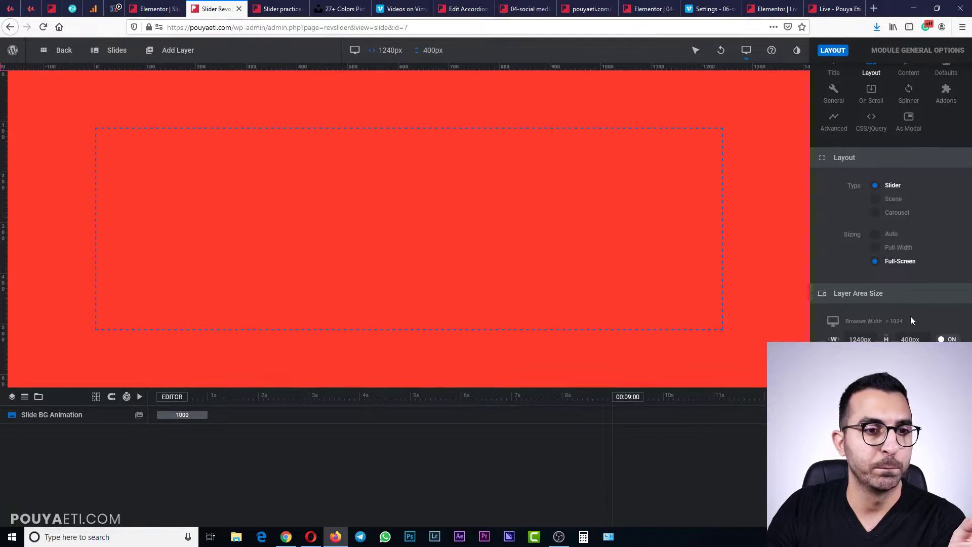
left_click(885, 249)
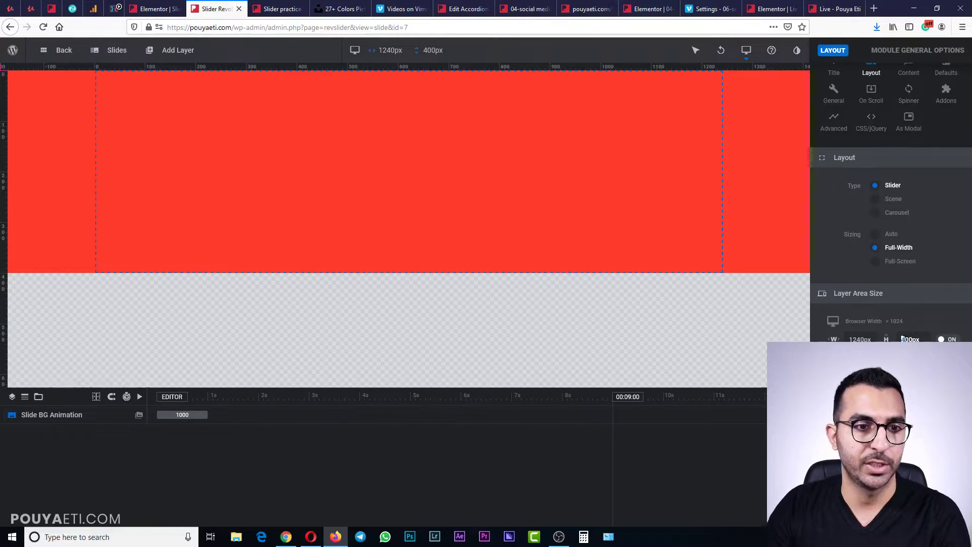
left_click(941, 339)
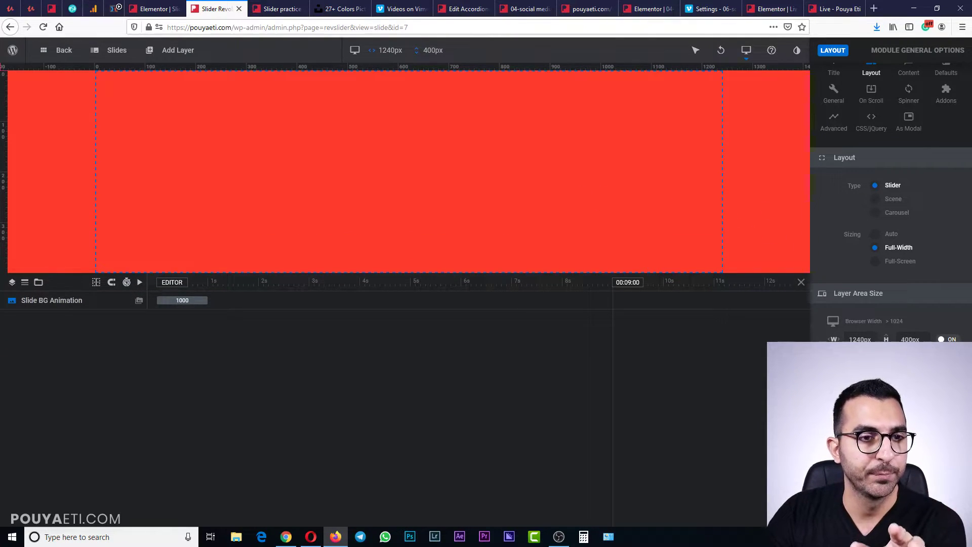
mouse_move(752, 57)
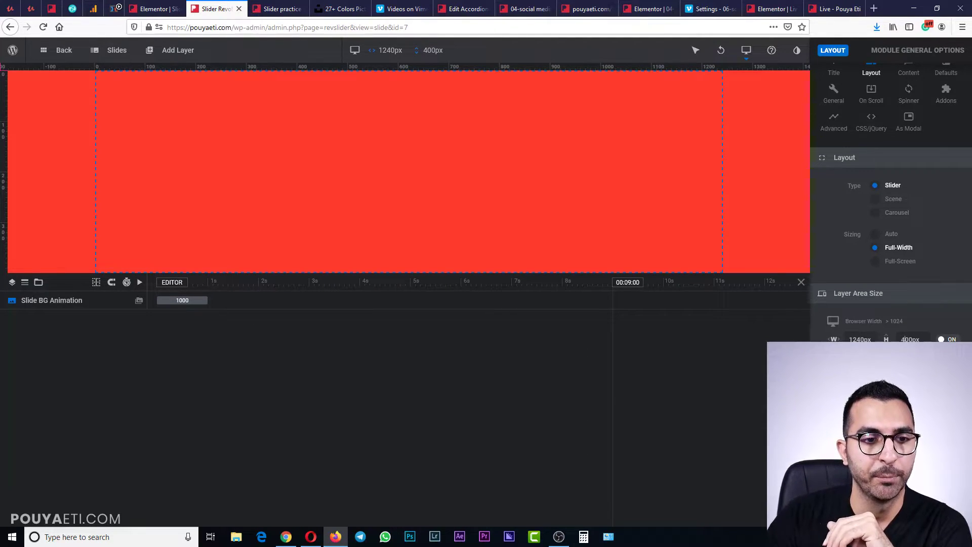
Review the module's content source options, default basics, and general slideshow, first-slide and mobile settings
scroll(865, 77, "up", 2)
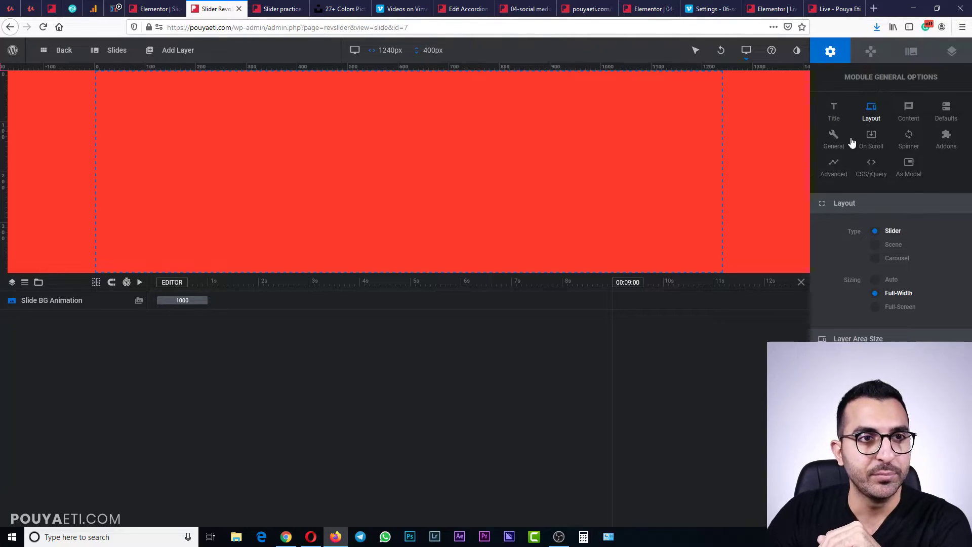
left_click(909, 112)
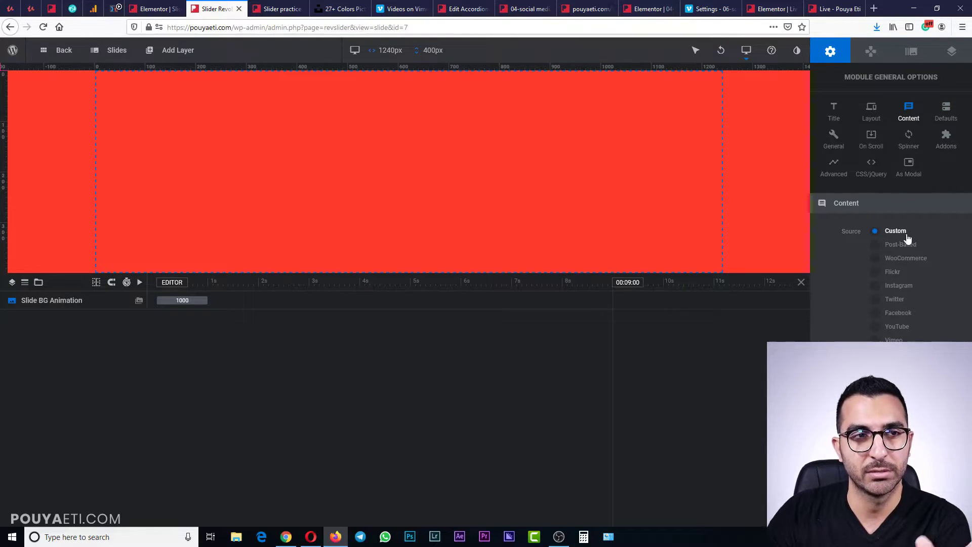
left_click(945, 112)
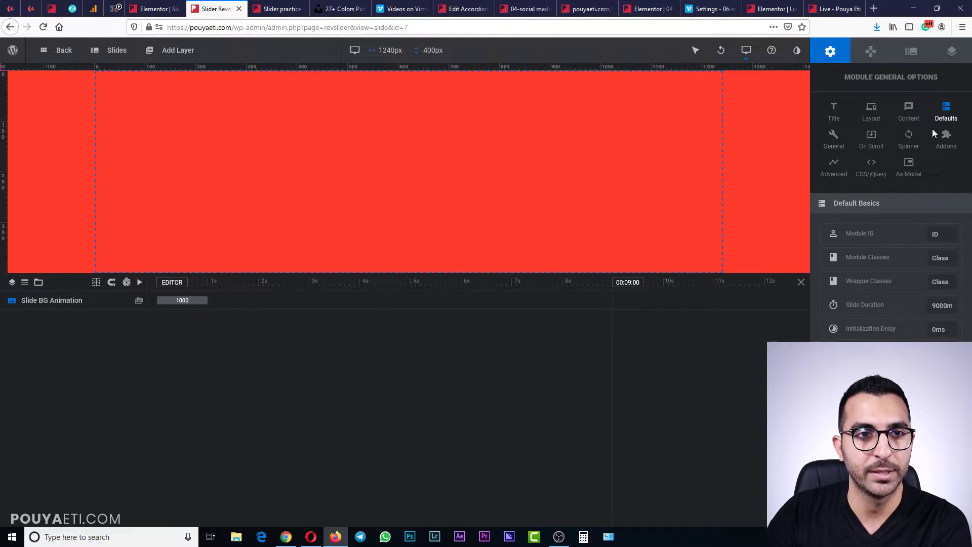
left_click(840, 148)
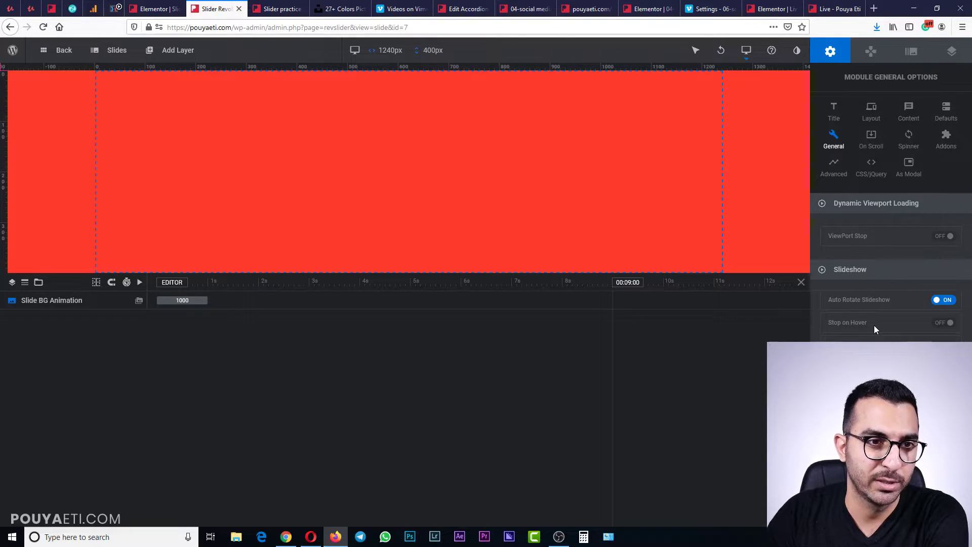
scroll(833, 332, "down", 1)
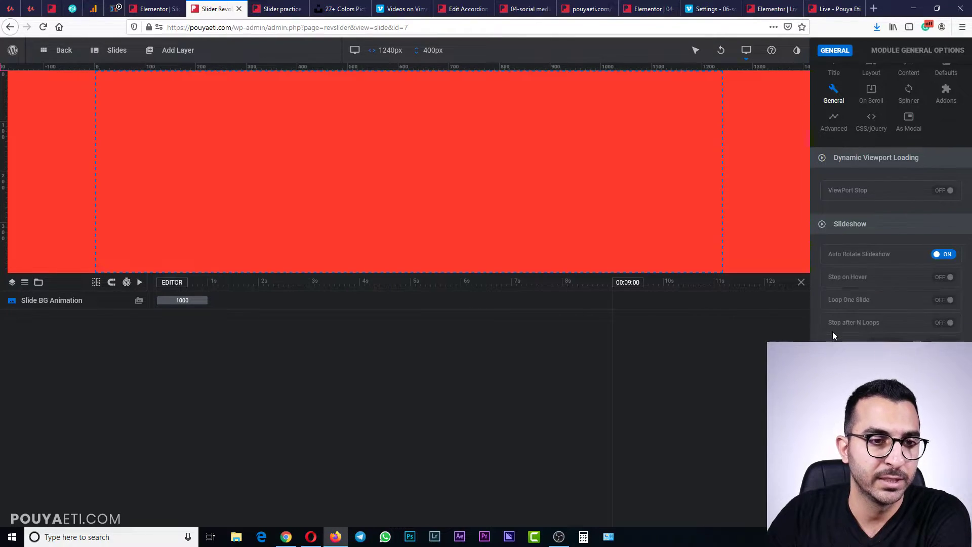
scroll(833, 332, "down", 5)
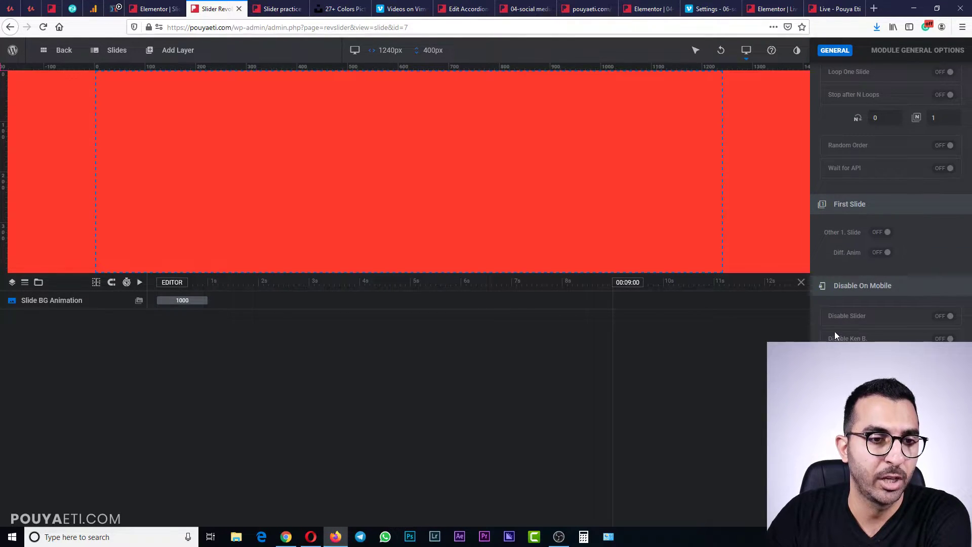
scroll(835, 330, "up", 6)
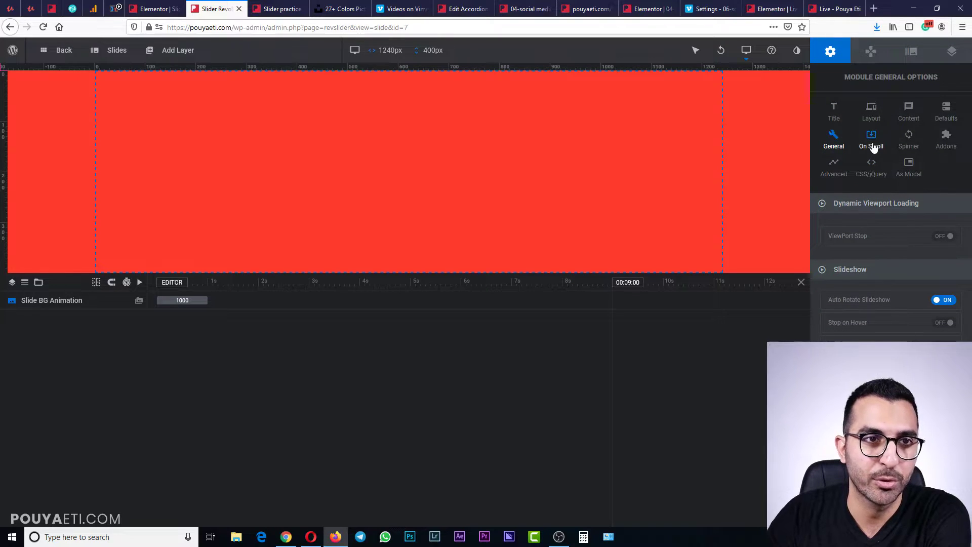
Look over the module's scroll-based parallax and mouse interaction options and its spinner settings
left_click(872, 142)
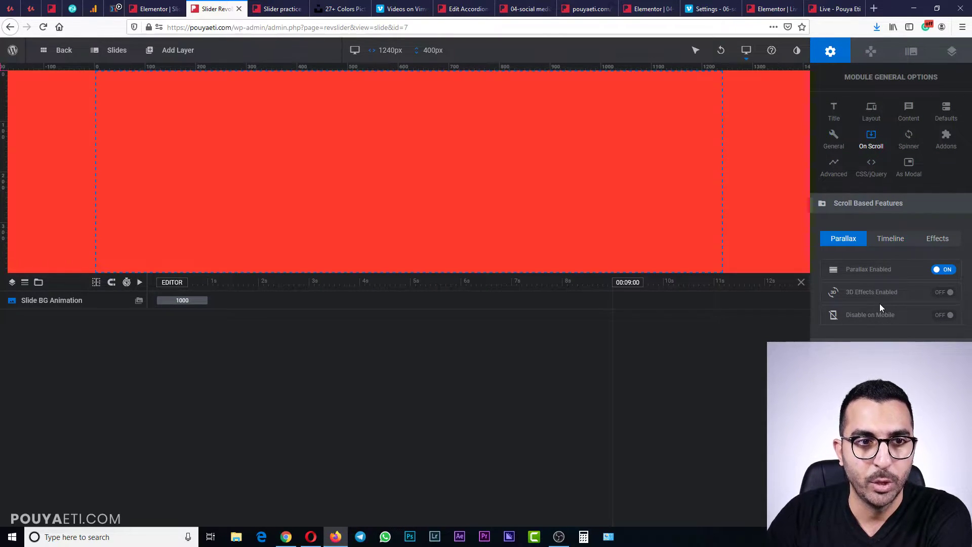
scroll(868, 322, "down", 2)
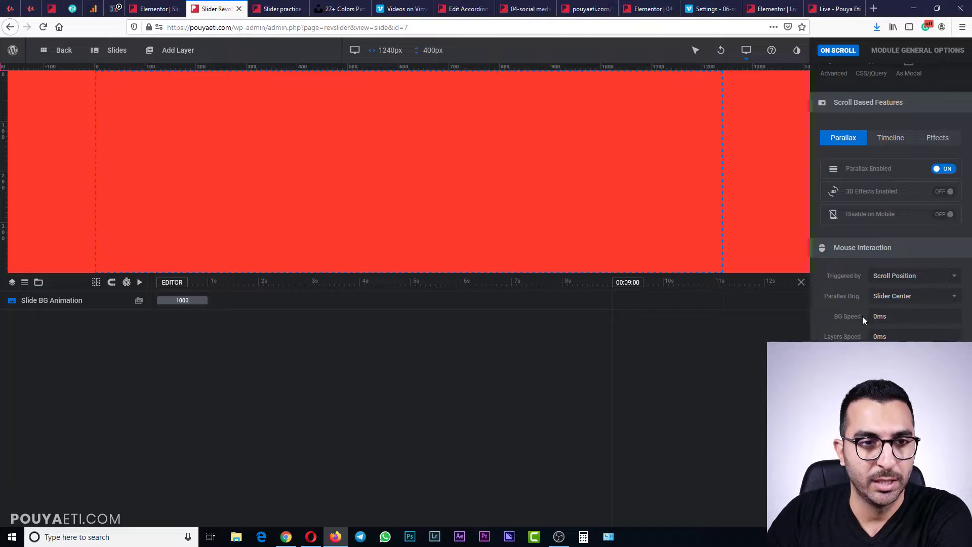
scroll(866, 309, "up", 2)
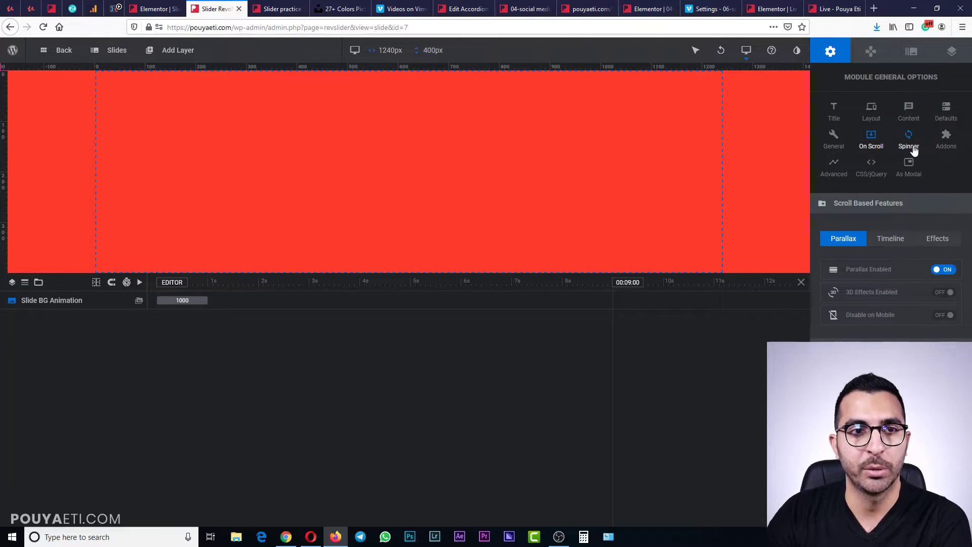
left_click(911, 147)
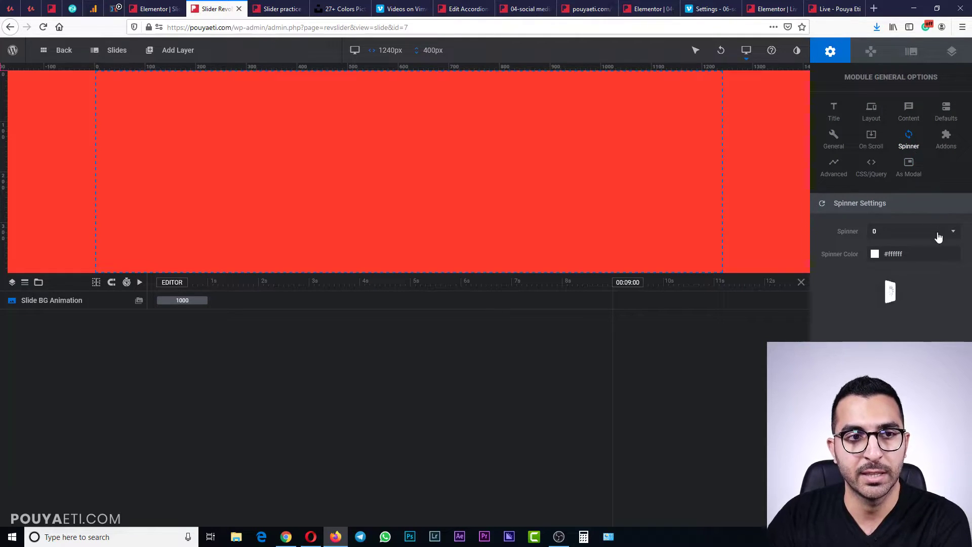
Look at the spinner choices and reload the live slider practice page to observe how the slider loads
left_click(906, 235)
left_click(906, 235)
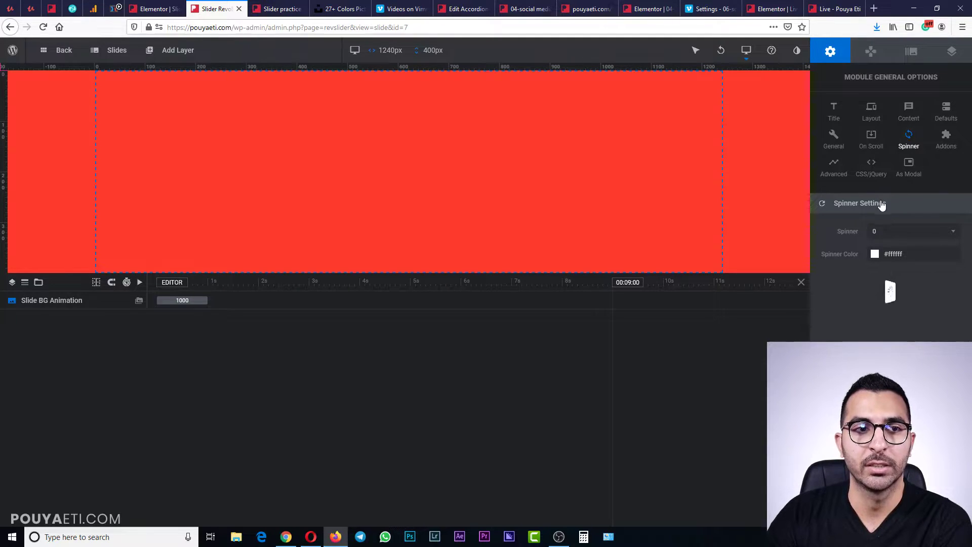
left_click(277, 9)
left_click(43, 30)
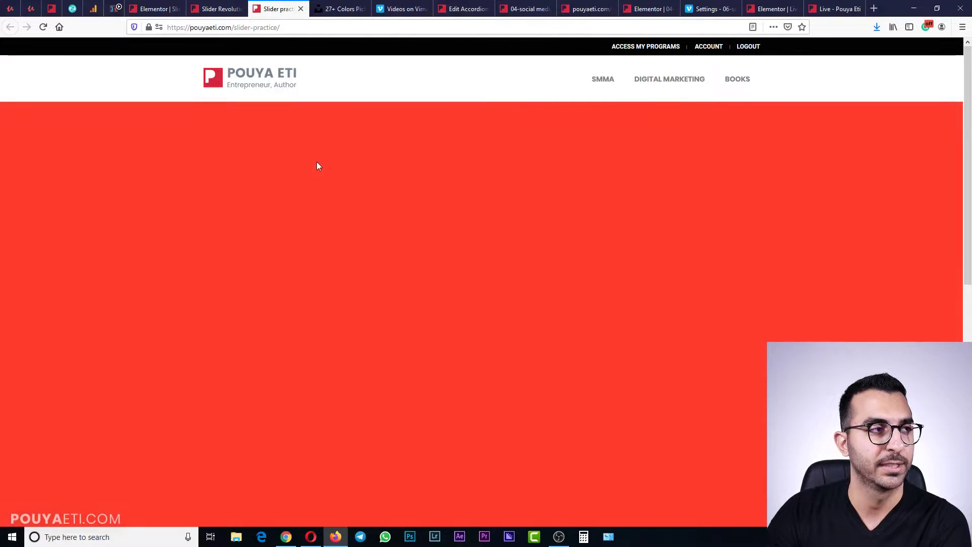
left_click(217, 8)
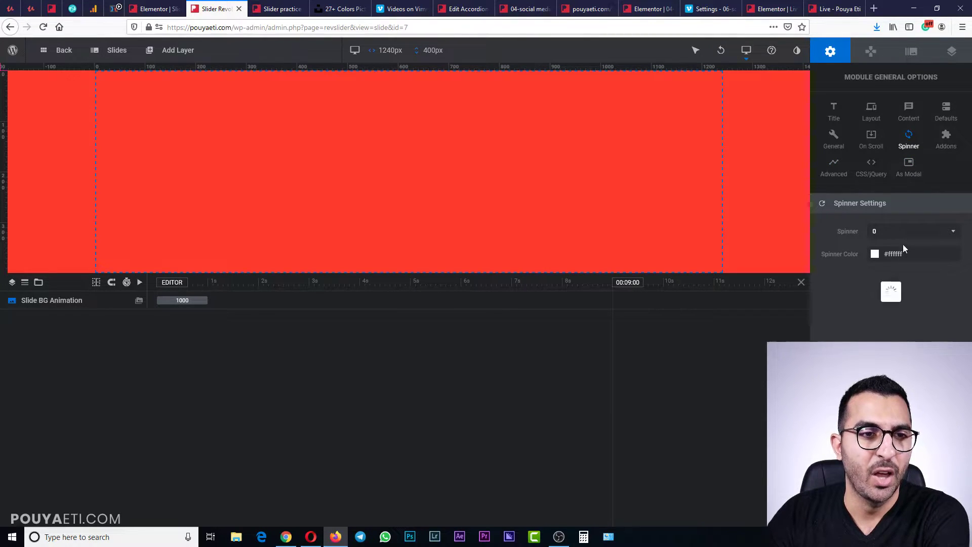
Browse the available Slider Revolution addons and revisit the module's title and layout options
left_click(945, 140)
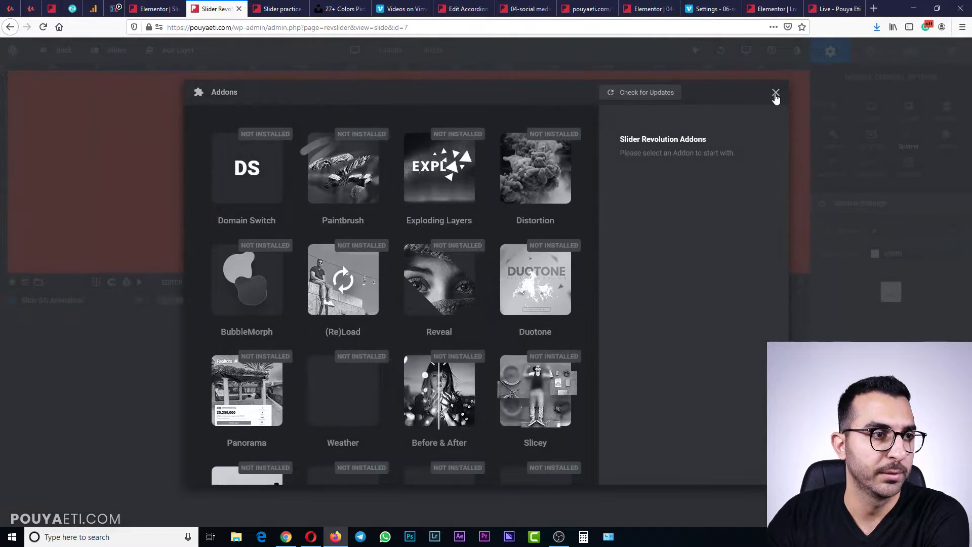
left_click(776, 92)
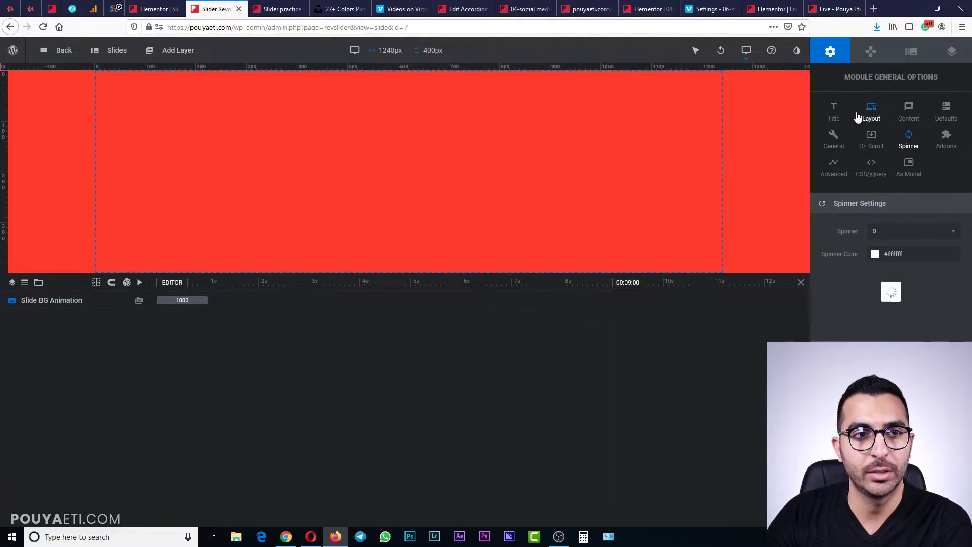
left_click(832, 117)
left_click(872, 118)
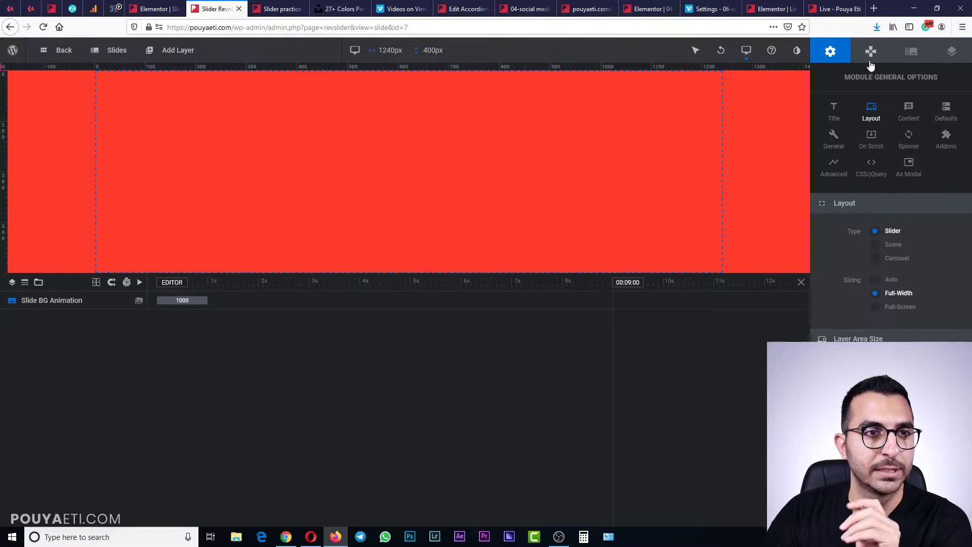
Change the slide's background type to External Image and clear its existing source URL
left_click(913, 57)
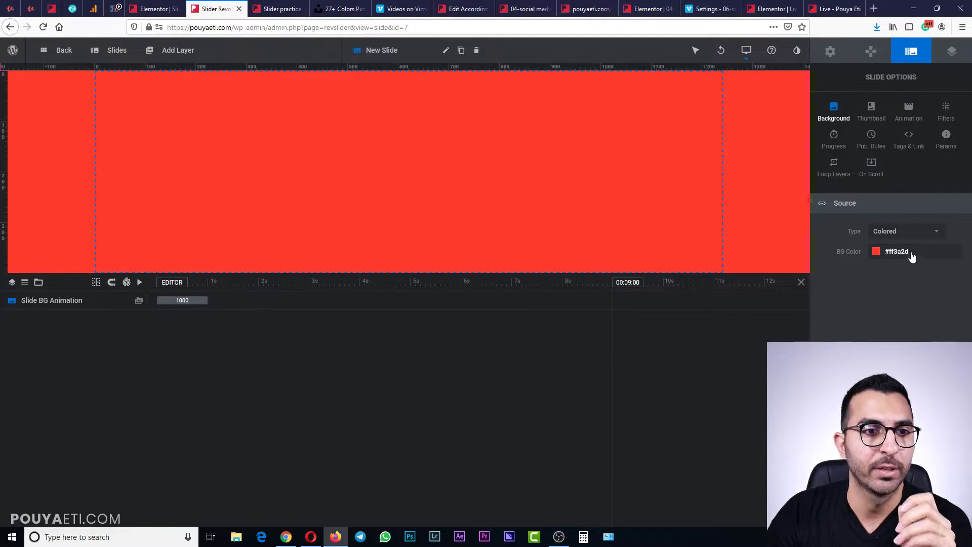
left_click(914, 236)
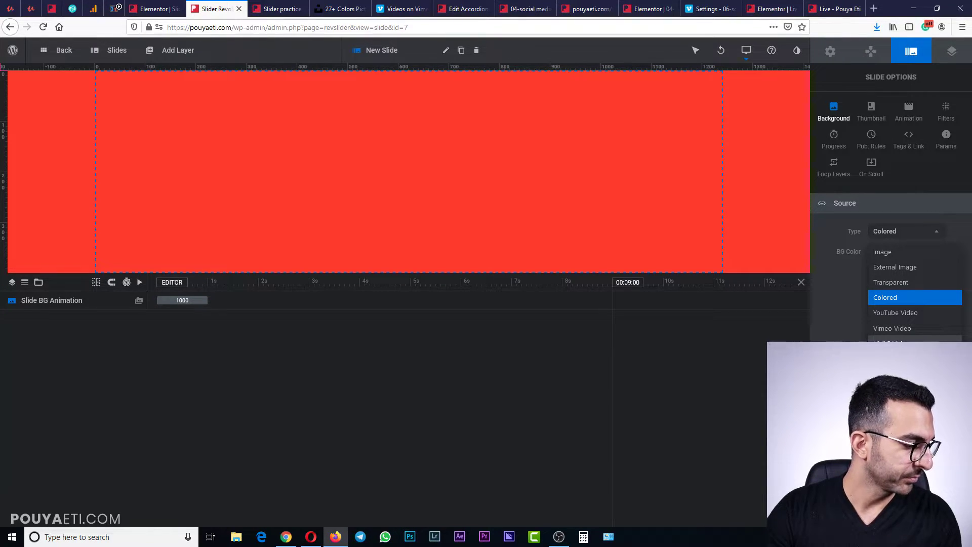
left_click(914, 268)
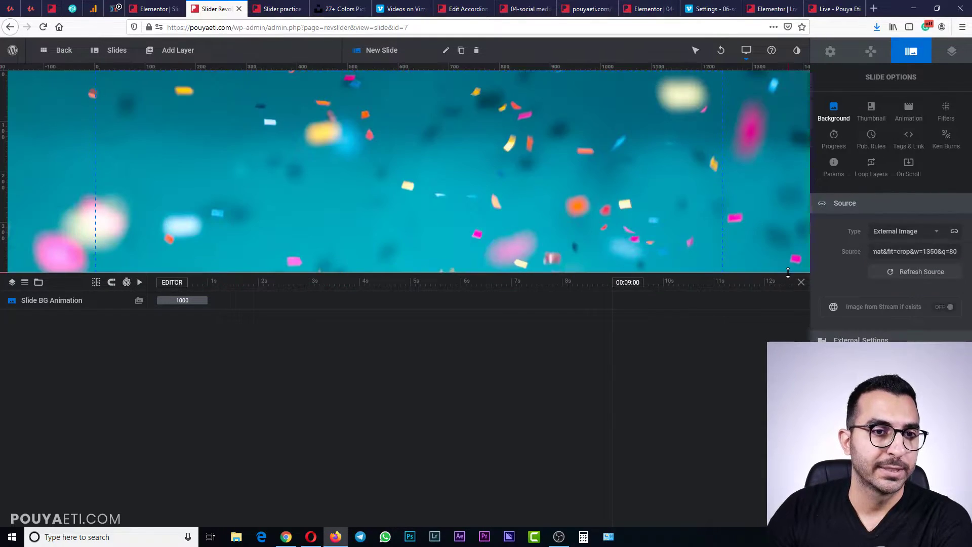
left_click(931, 251)
double_click(930, 251)
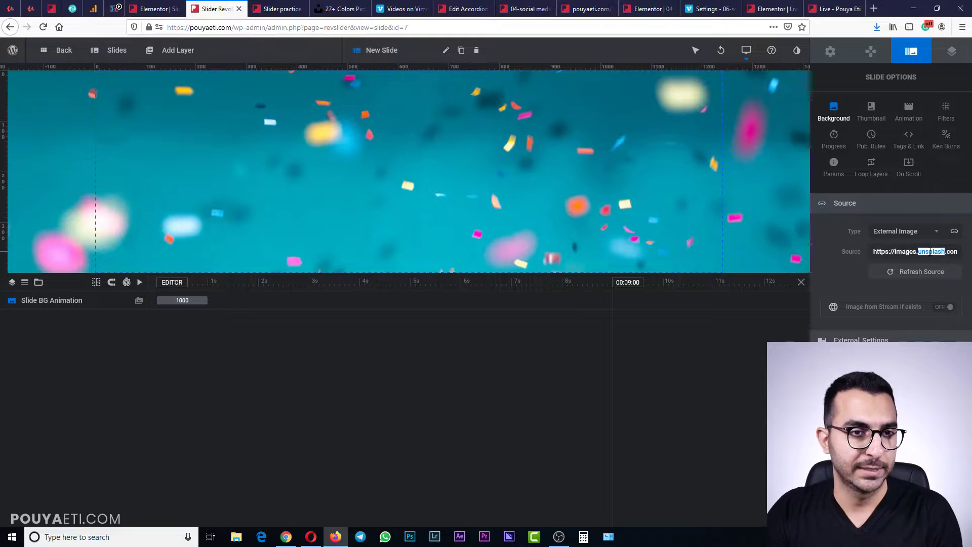
key("ctrl+a")
key("BackSpace")
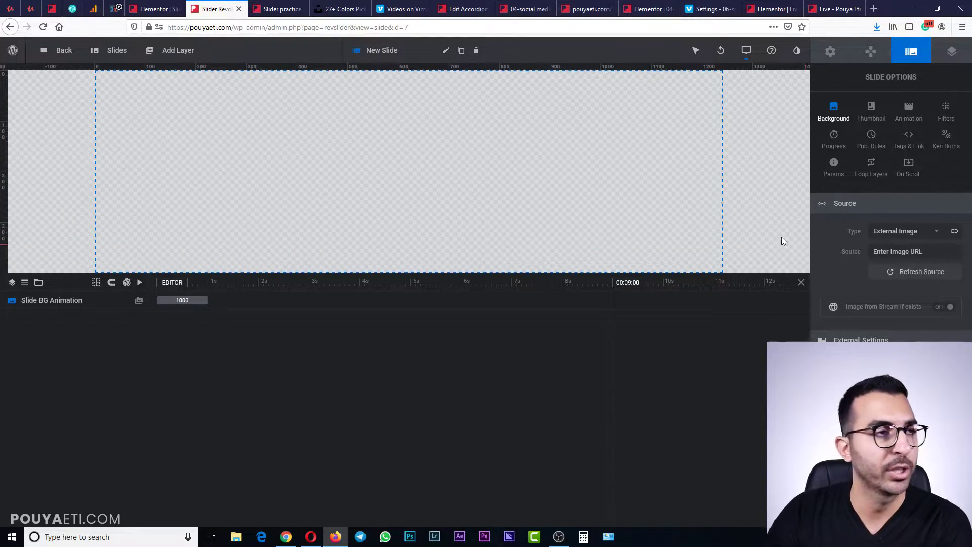
Look through the Unsplash "colors" photo results for an image suited to the slide background
key("ctrl+Tab")
key("ctrl+Tab")
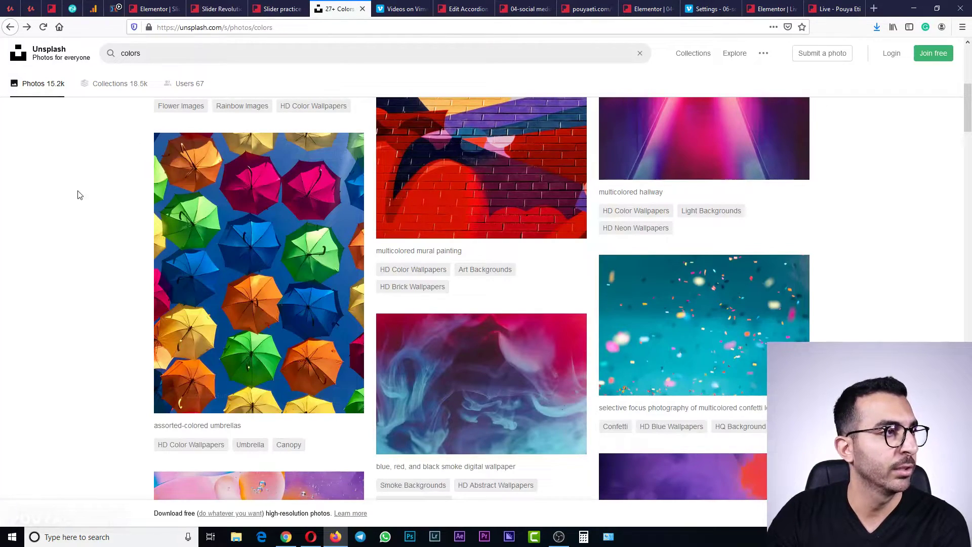
scroll(79, 195, "up", 7)
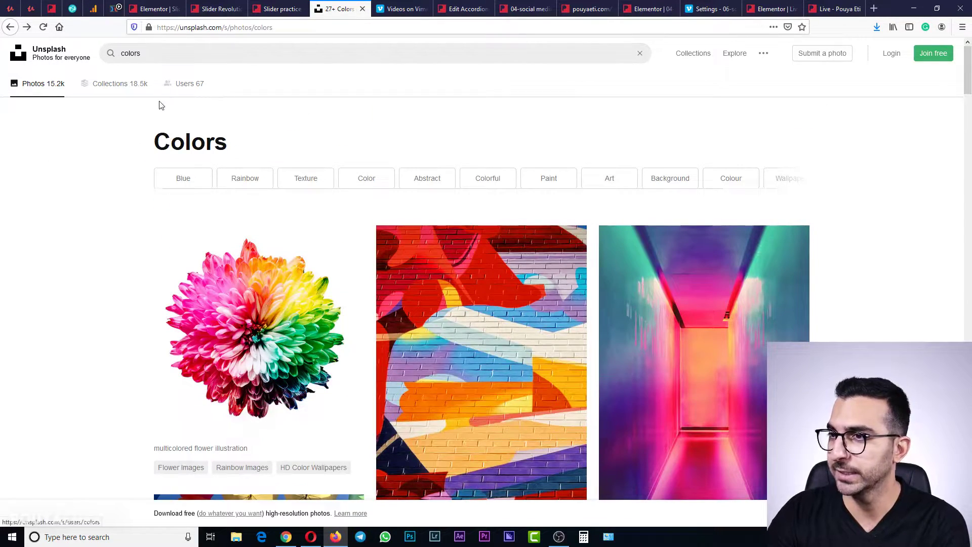
middle_click(44, 162)
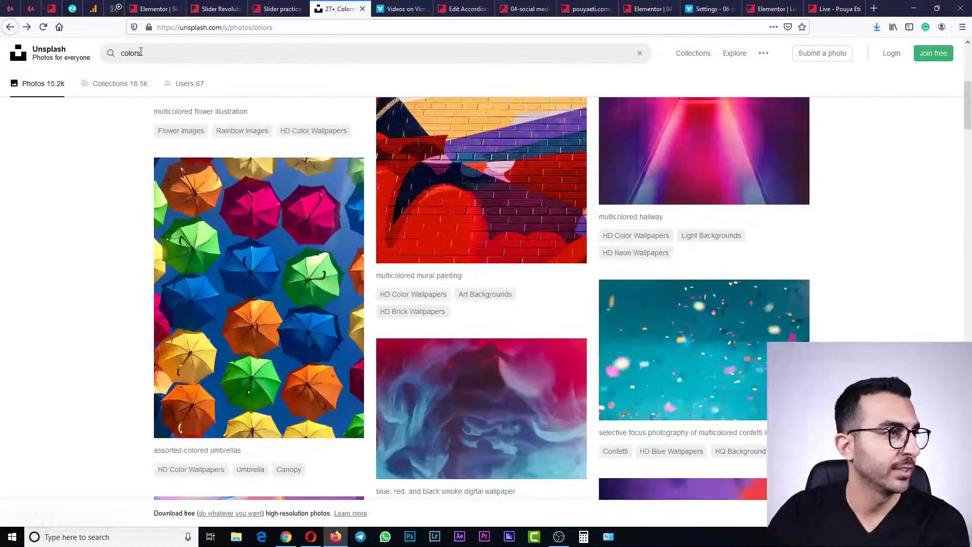
middle_click(67, 123)
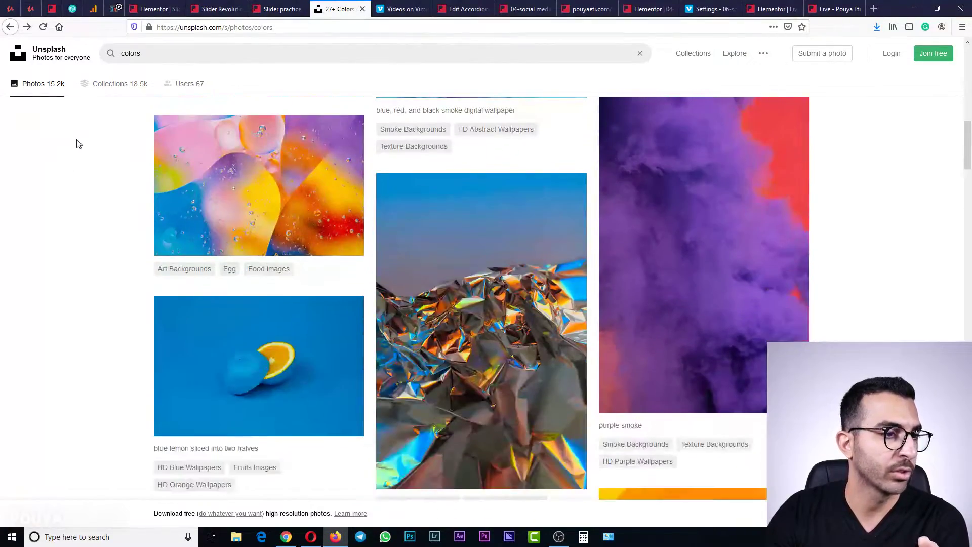
middle_click(78, 144)
scroll(98, 190, "down", 5)
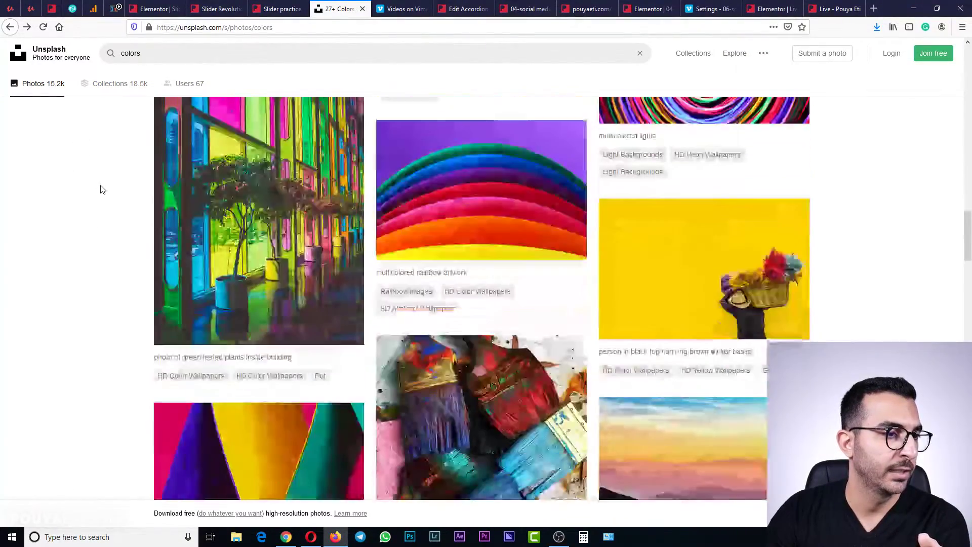
scroll(101, 192, "down", 5)
middle_click(101, 193)
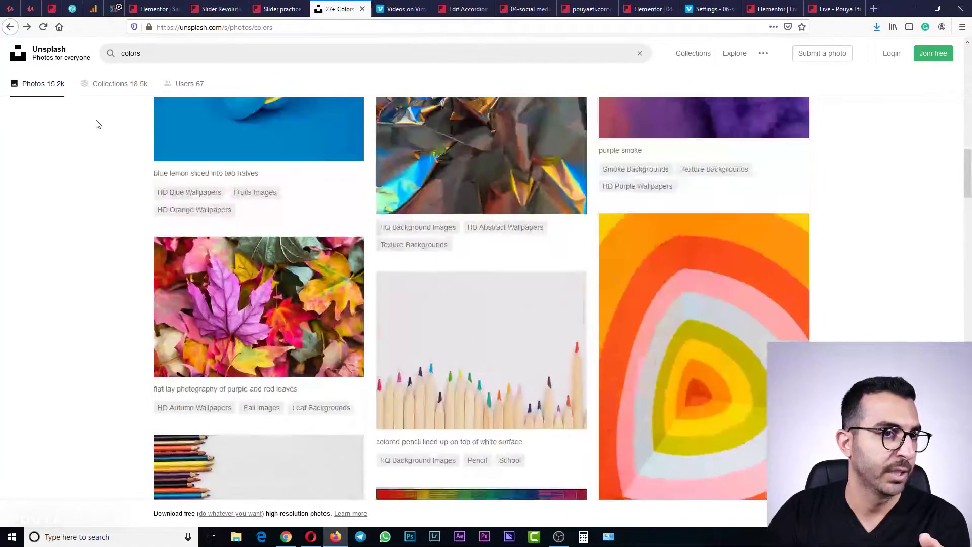
middle_click(96, 147)
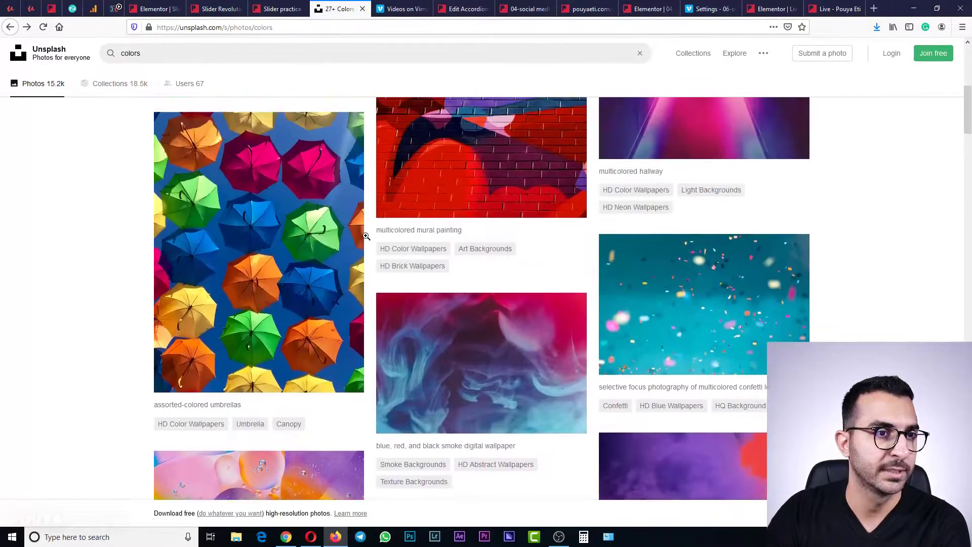
scroll(557, 258, "up", 1)
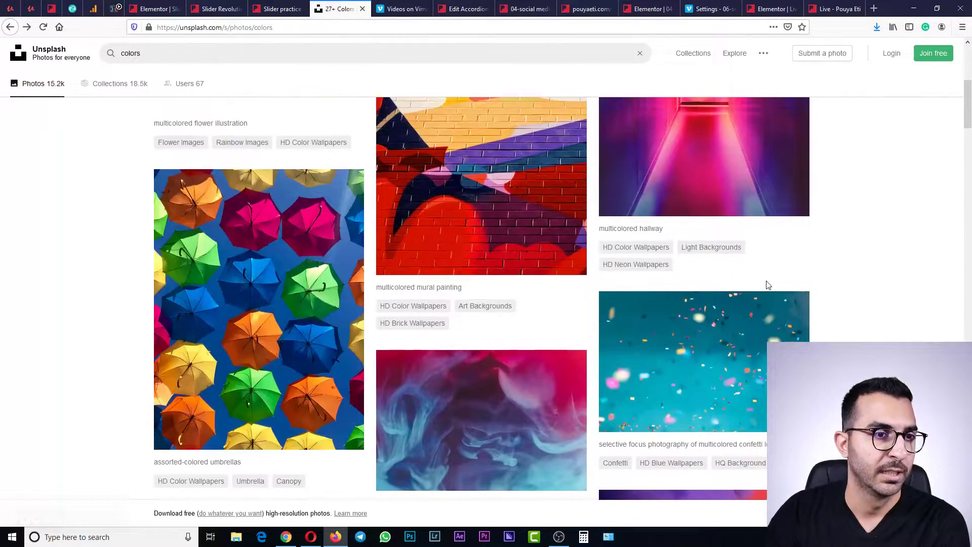
Open the teal confetti photo from Unsplash as a standalone image and copy its URL
middle_click(696, 340)
left_click(380, 8)
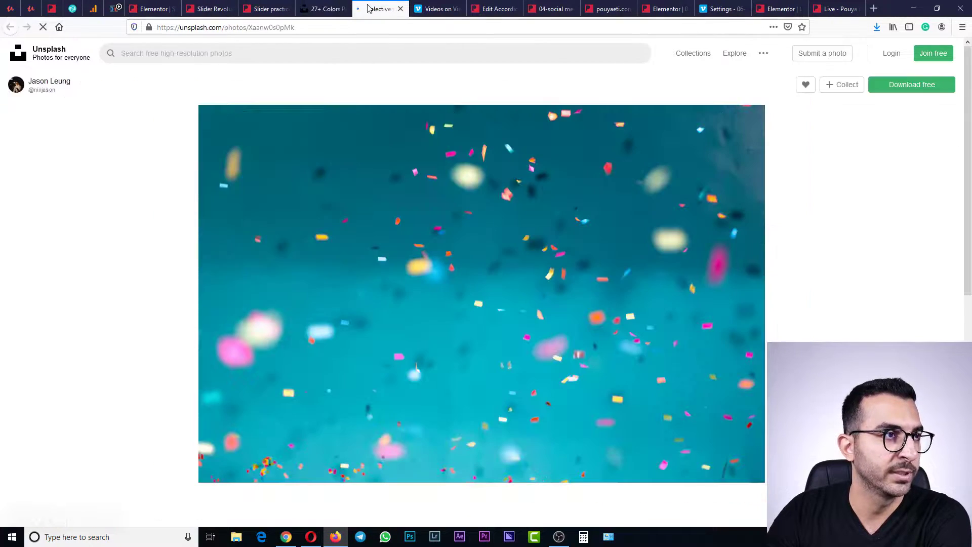
right_click(435, 210)
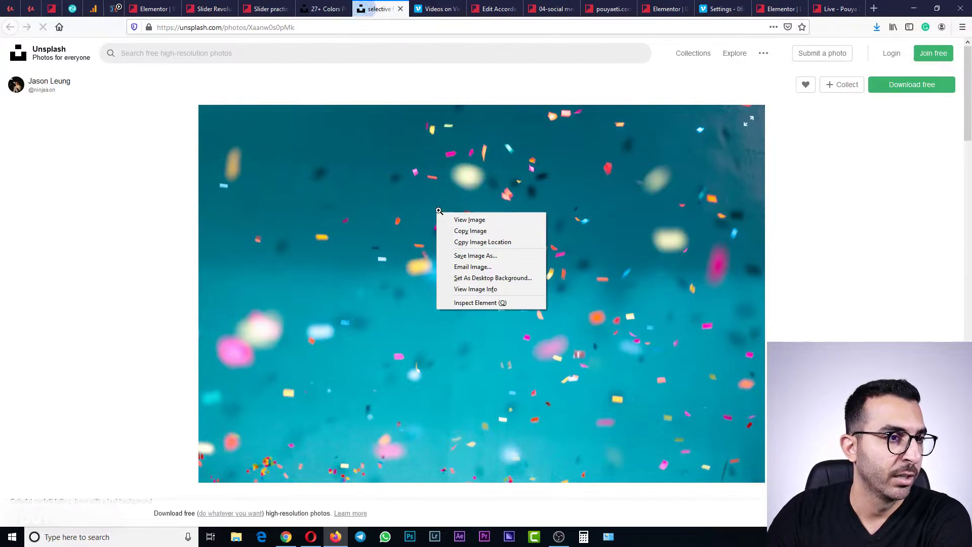
left_click(448, 225)
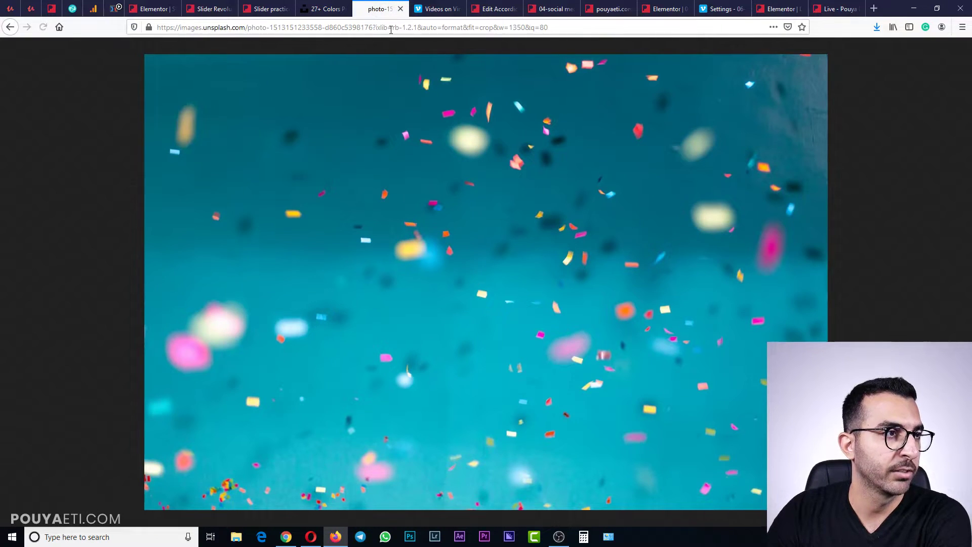
left_click(391, 28)
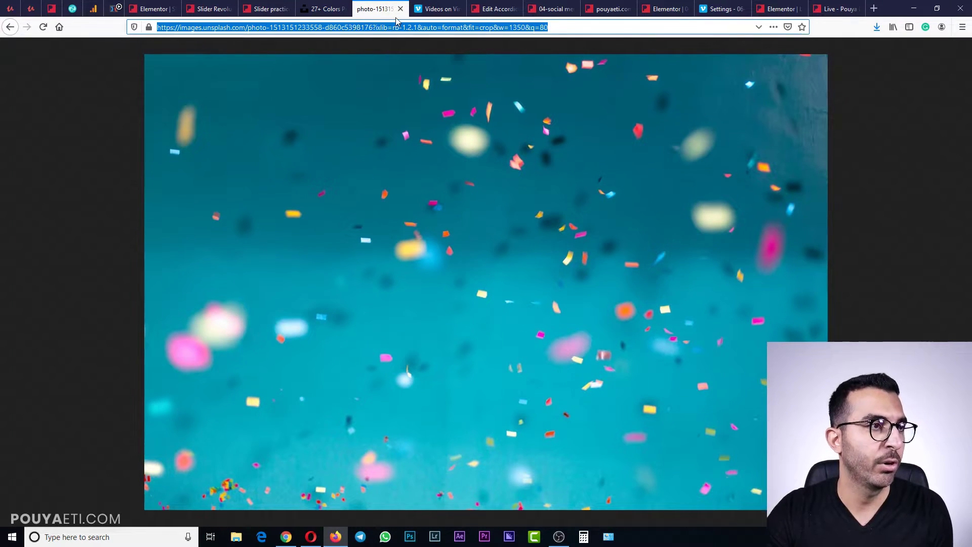
left_click(400, 9)
Return to the slider editor, enter the copied confetti image URL as the background source, and save the slider
left_click(246, 10)
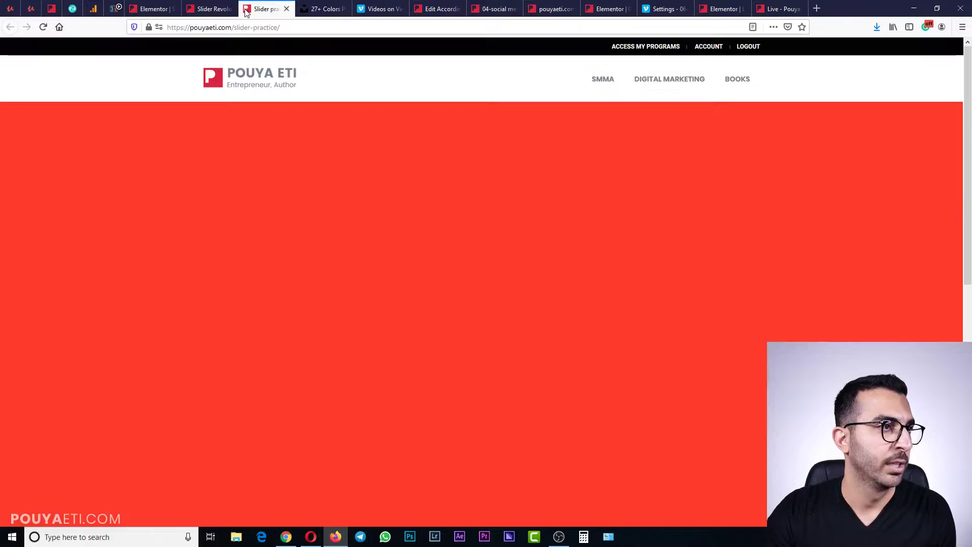
left_click(215, 9)
left_click(894, 252)
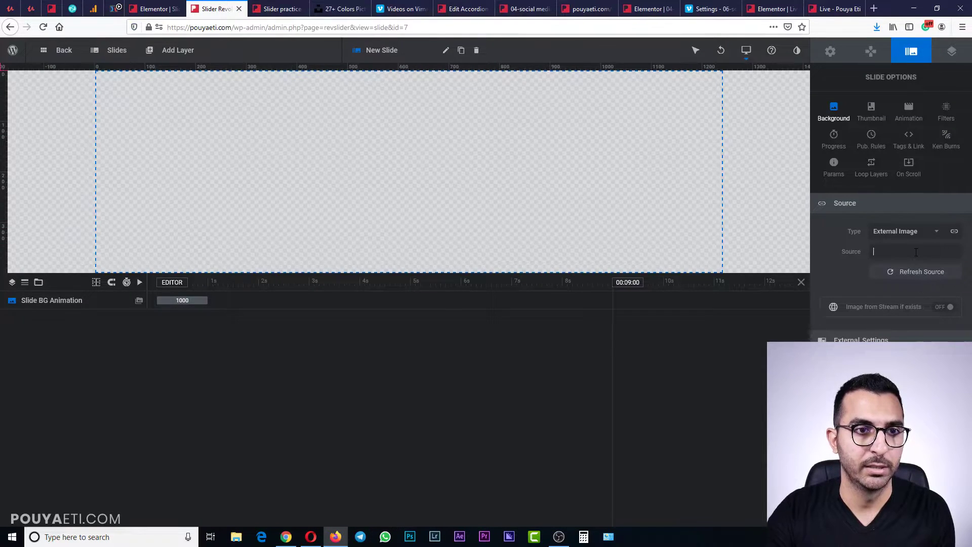
key("ctrl+v")
left_click(822, 276)
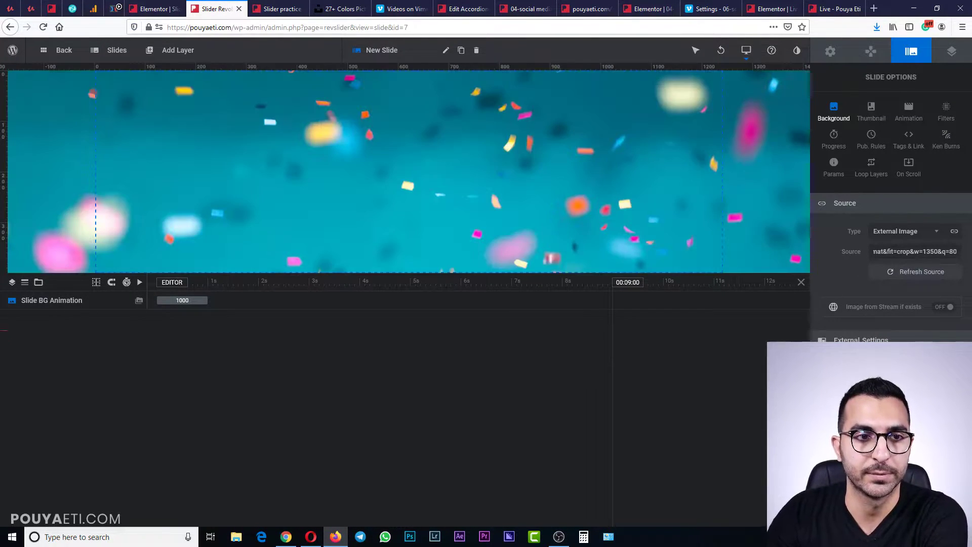
key("ctrl+s")
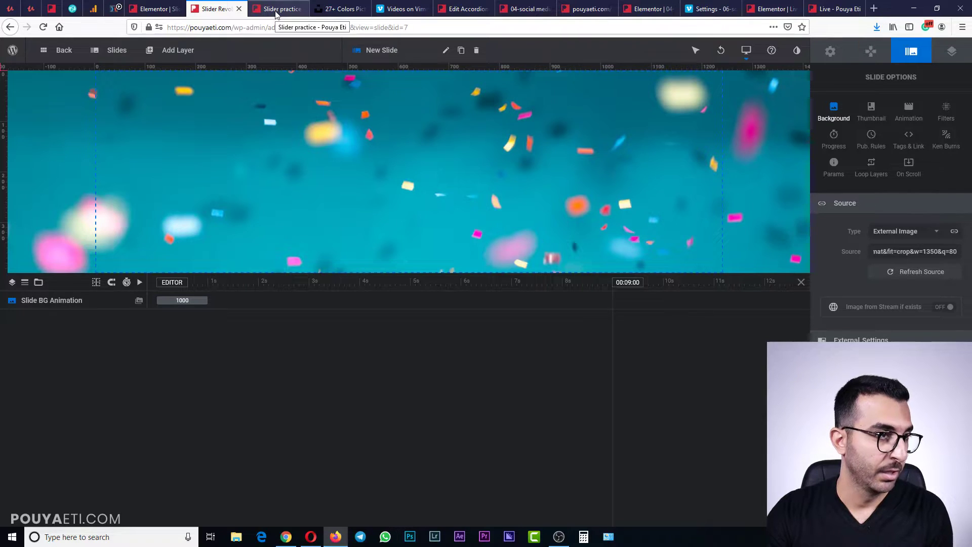
Reload the live slider practice page and check how the slider displays the confetti background
left_click(276, 14)
left_click(43, 27)
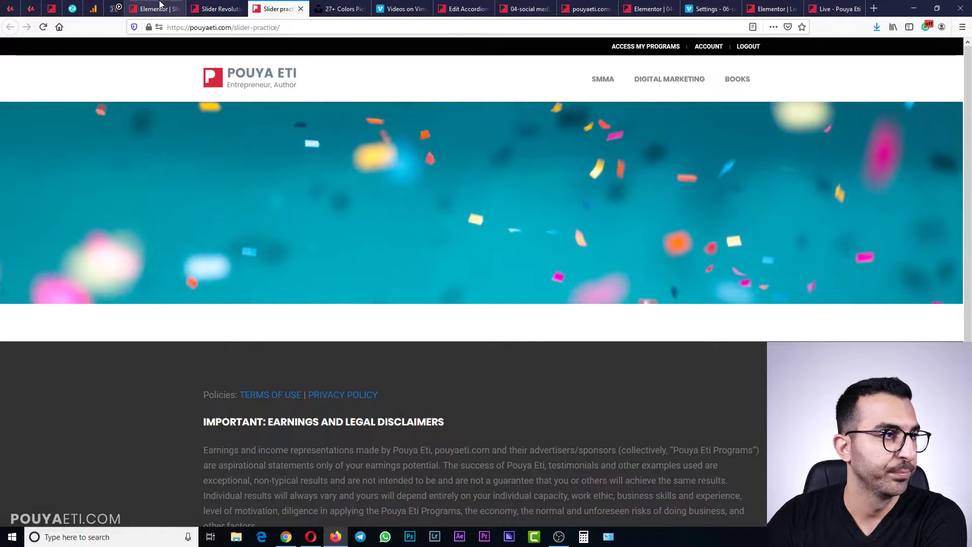
left_click(217, 8)
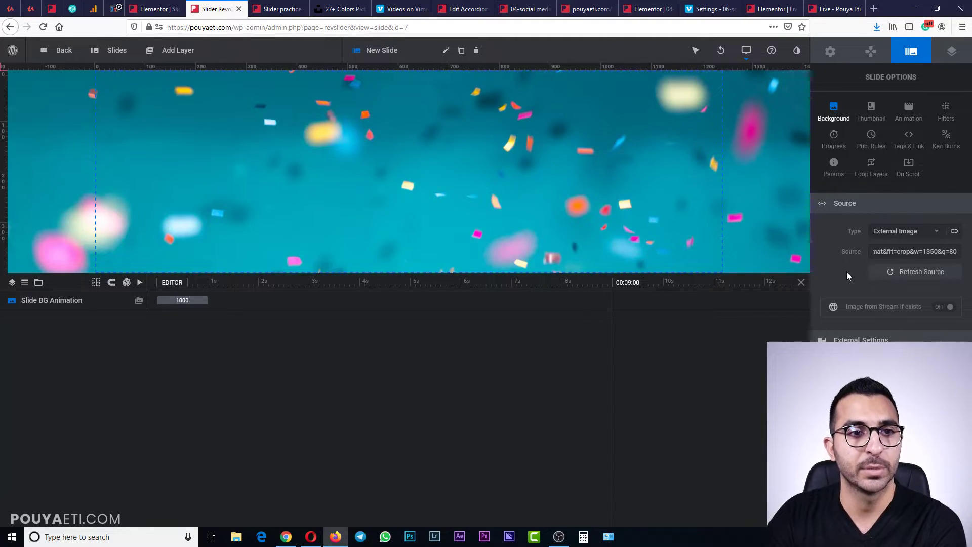
Compare with the original confetti photo on Unsplash and review the slide's external background settings
left_click(348, 10)
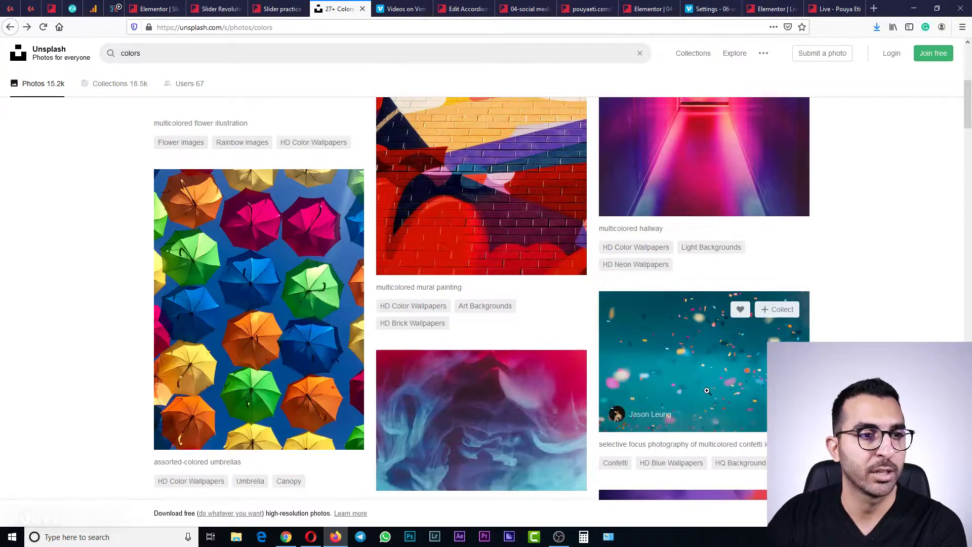
left_click(207, 11)
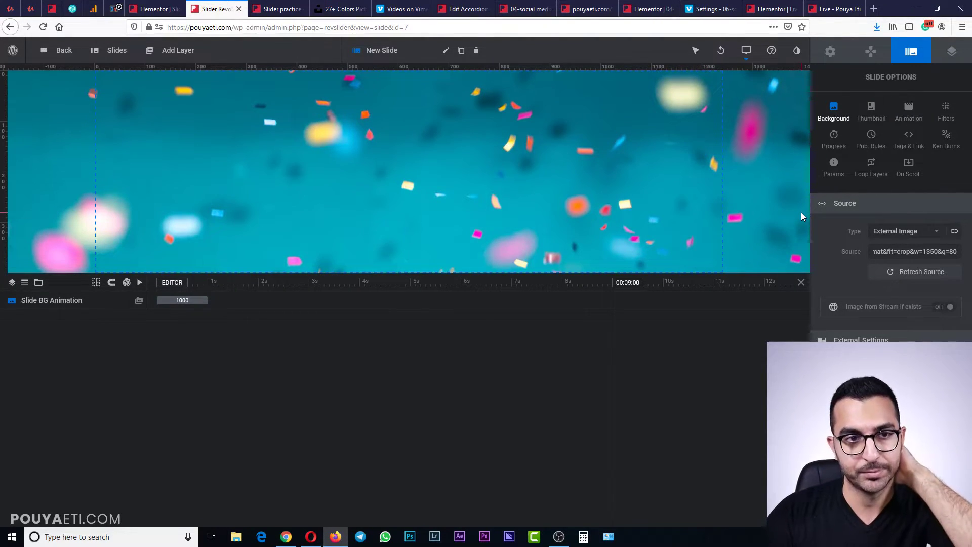
scroll(819, 181, "down", 2)
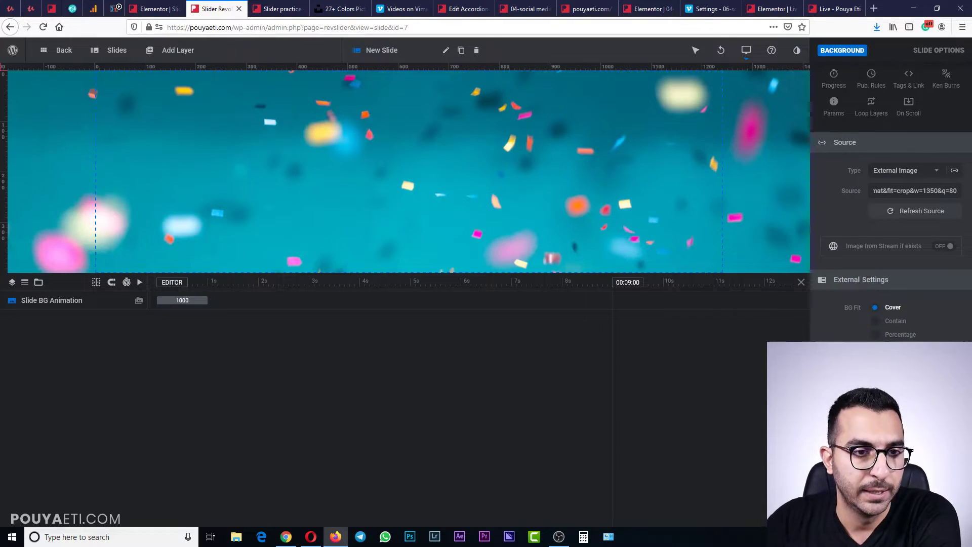
scroll(863, 304, "up", 2)
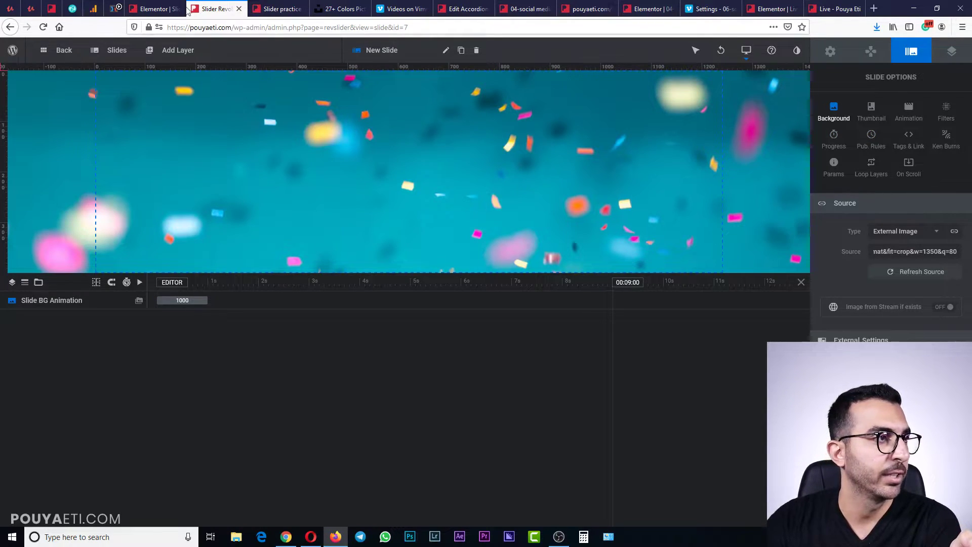
Add a text layer to the slide and apply the Poppins 80px, weight 800 headline quick style to it
mouse_move(191, 54)
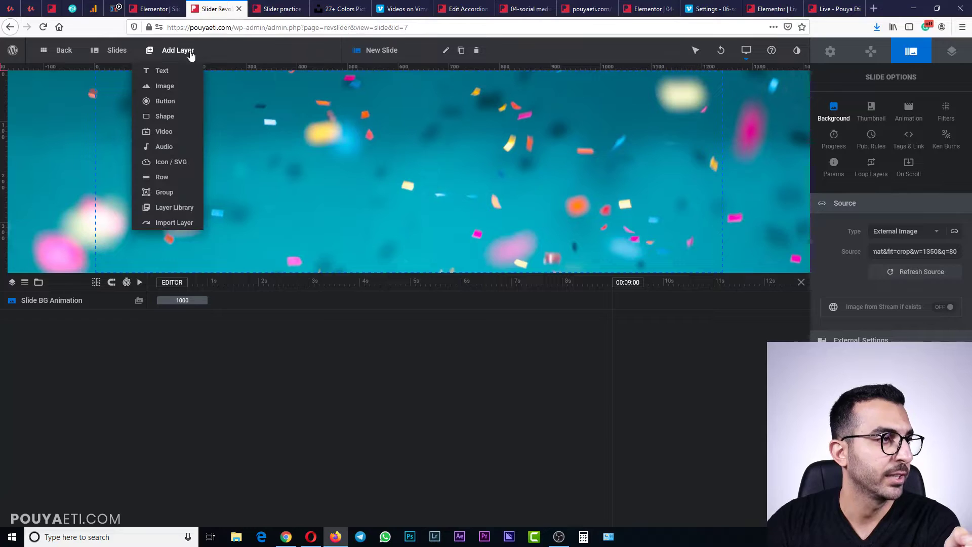
mouse_move(162, 72)
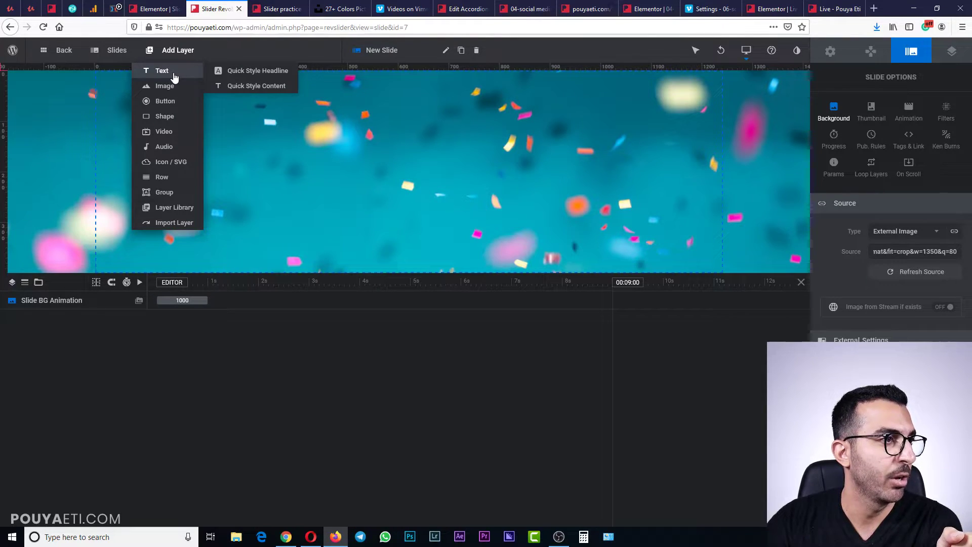
left_click(256, 87)
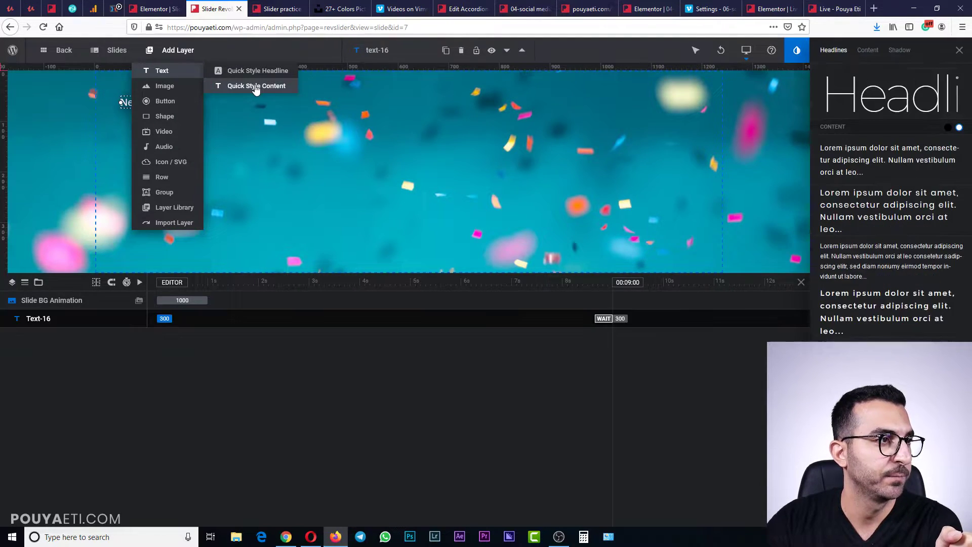
scroll(905, 140, "up", 10)
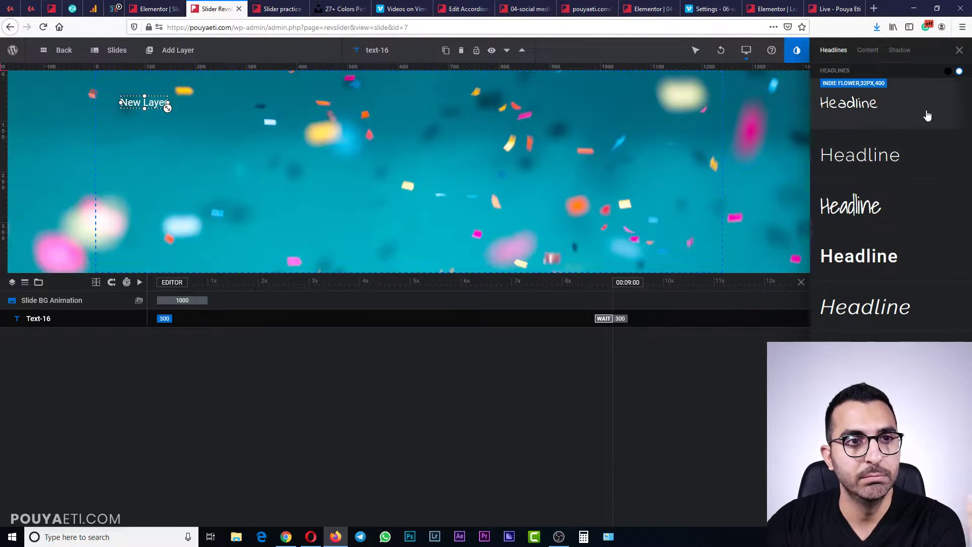
scroll(918, 214, "down", 1)
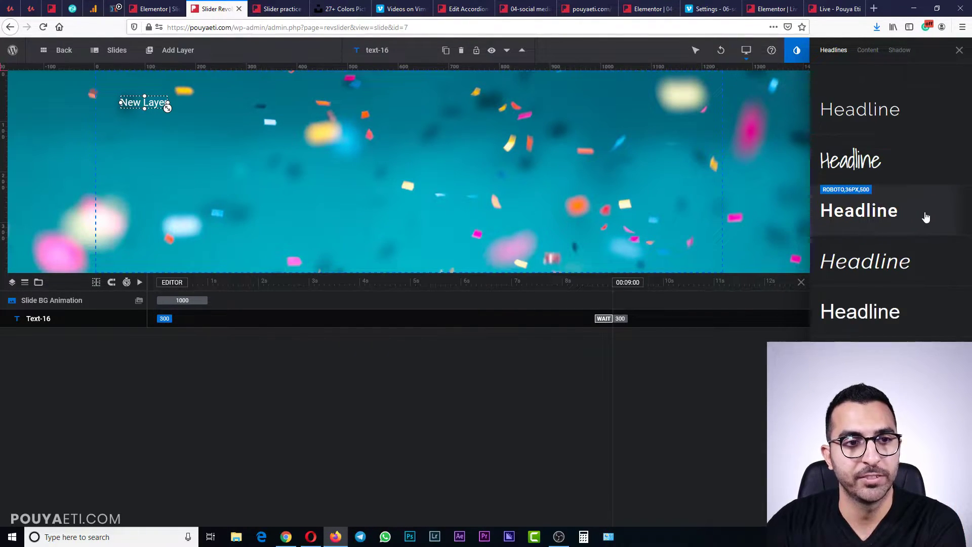
scroll(921, 308, "down", 1)
scroll(924, 326, "down", 4)
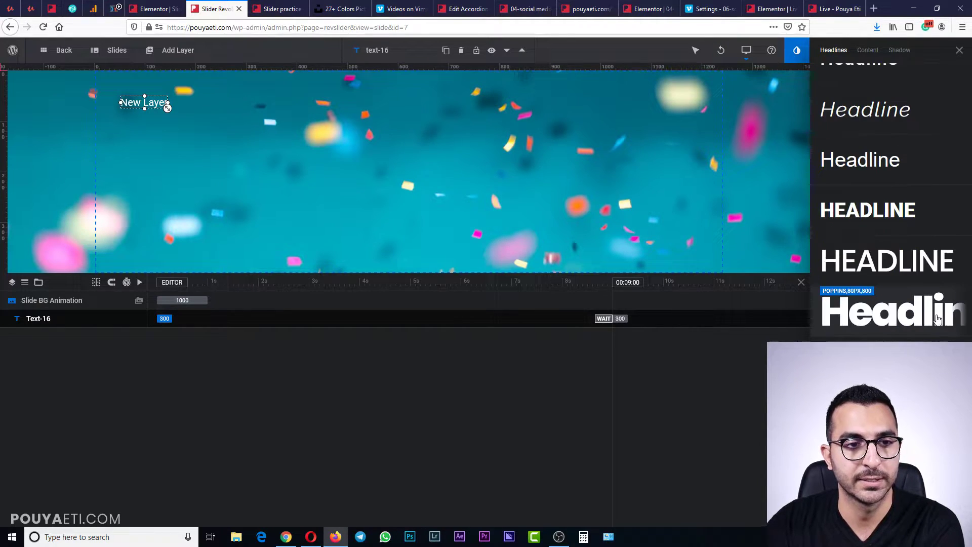
left_click(899, 197)
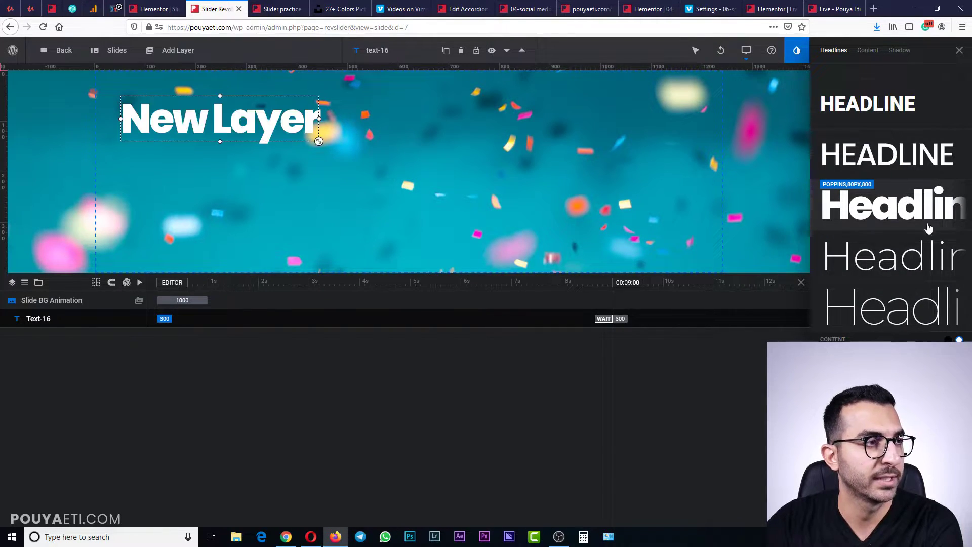
scroll(925, 231, "down", 1)
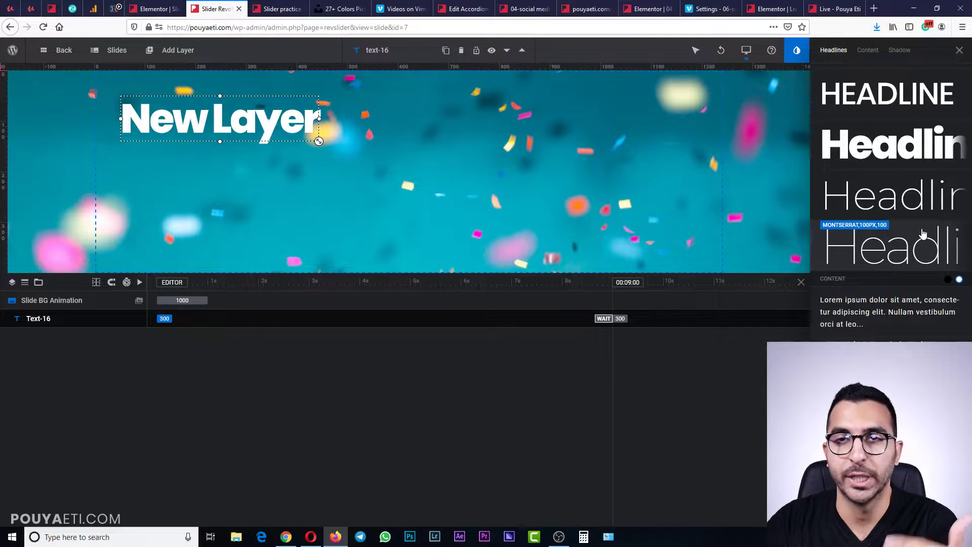
scroll(916, 248, "down", 5)
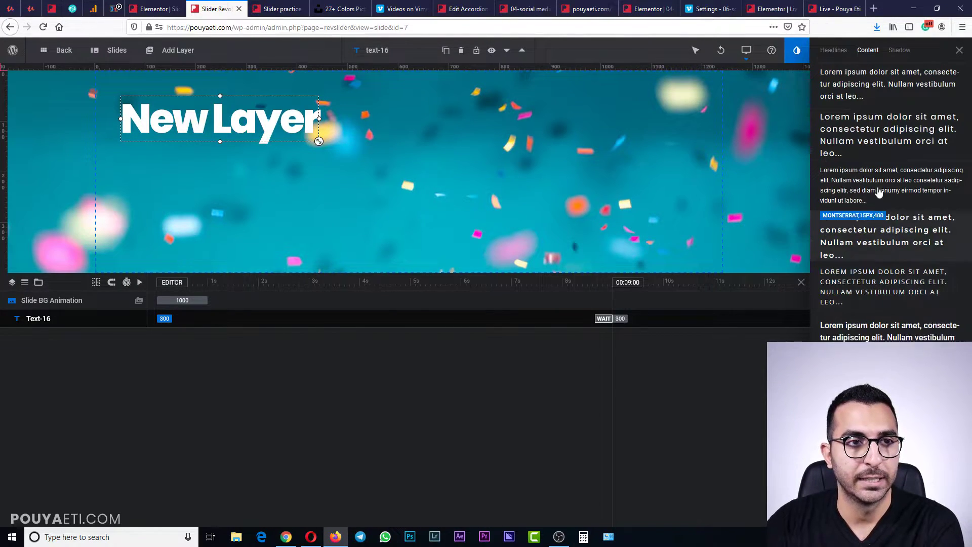
scroll(880, 193, "down", 2)
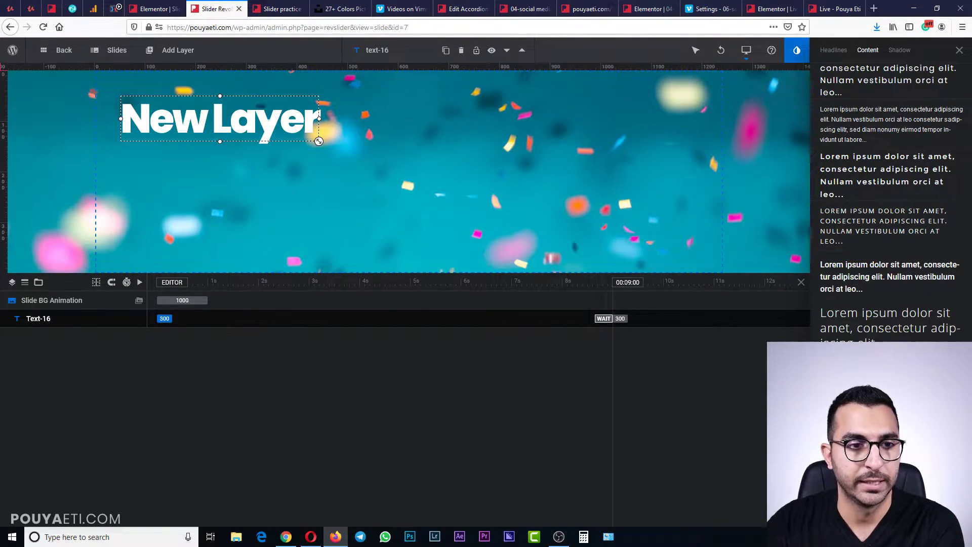
scroll(886, 202, "down", 1)
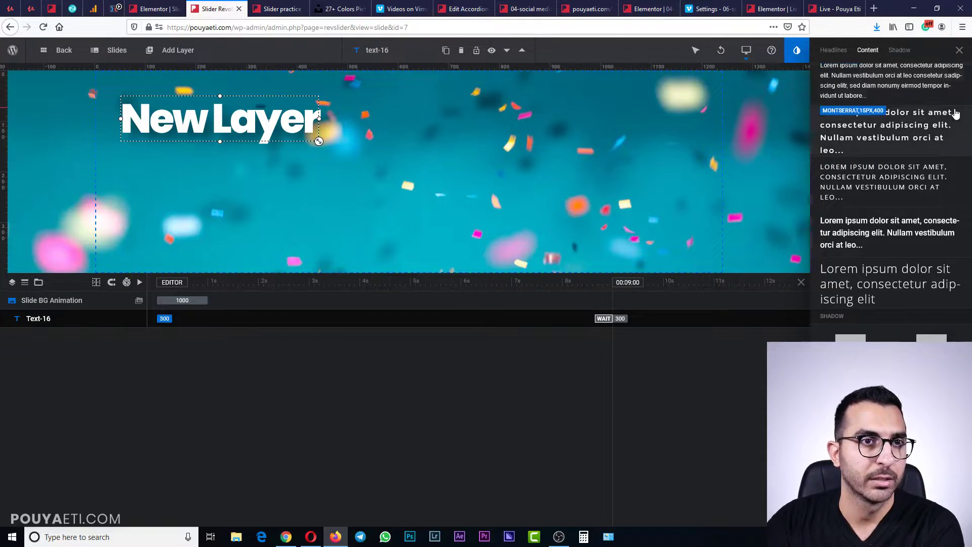
left_click(959, 50)
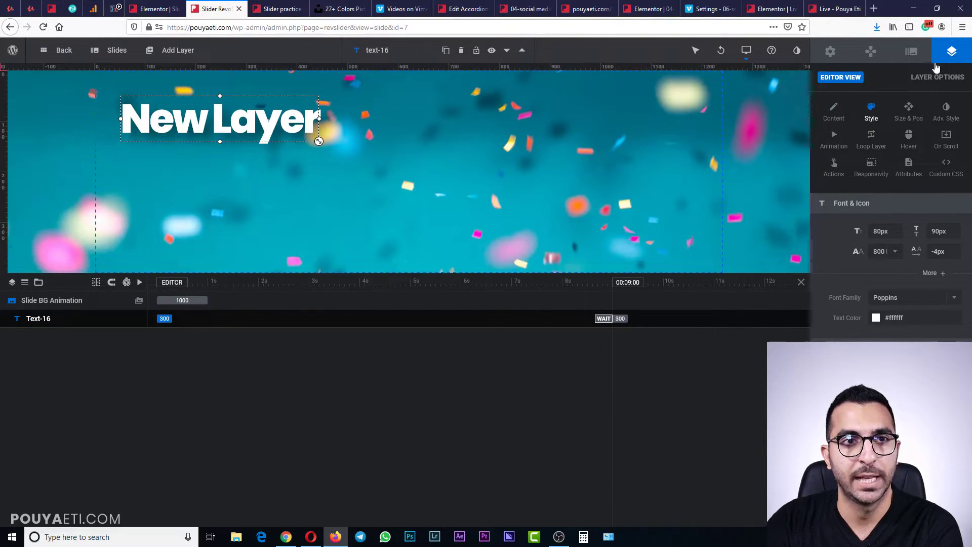
Replace the headline layer's text with "THIS IS MY TITLE" and open its font style options
left_click(843, 118)
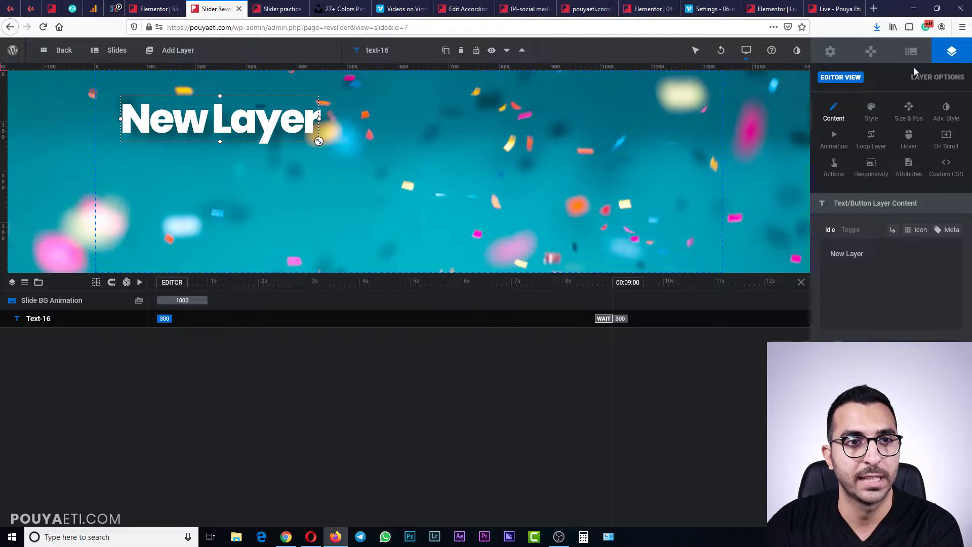
left_click_drag(863, 254, 808, 257)
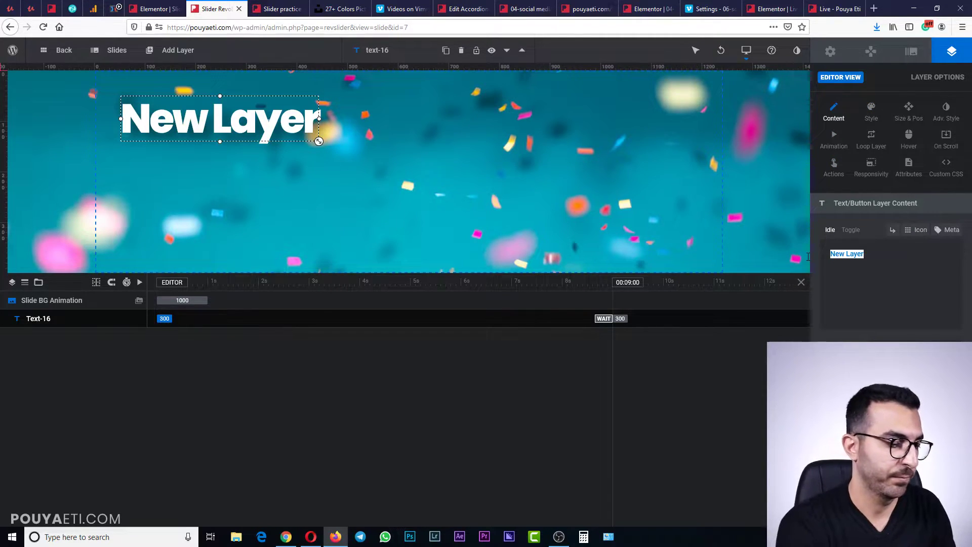
type("THI")
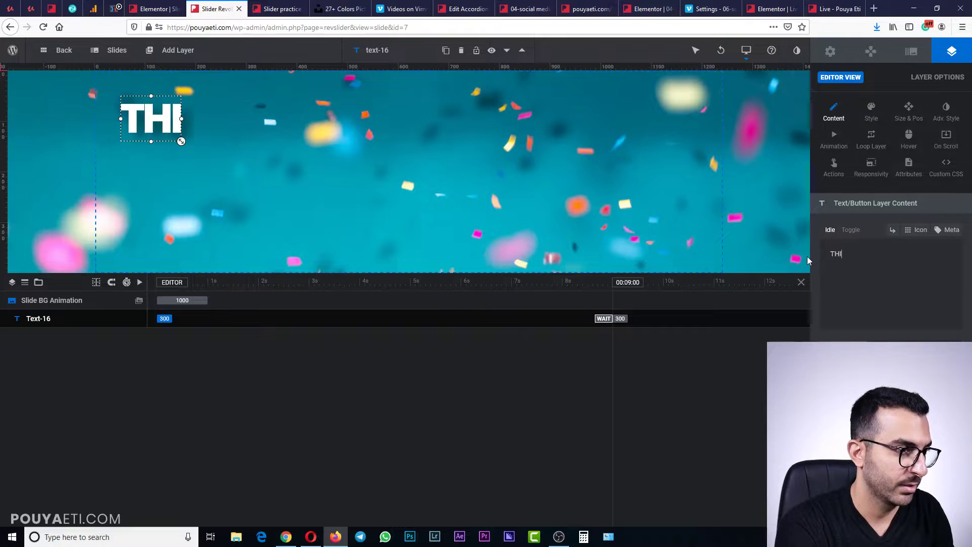
type("W")
key("BackSpace")
type("S I")
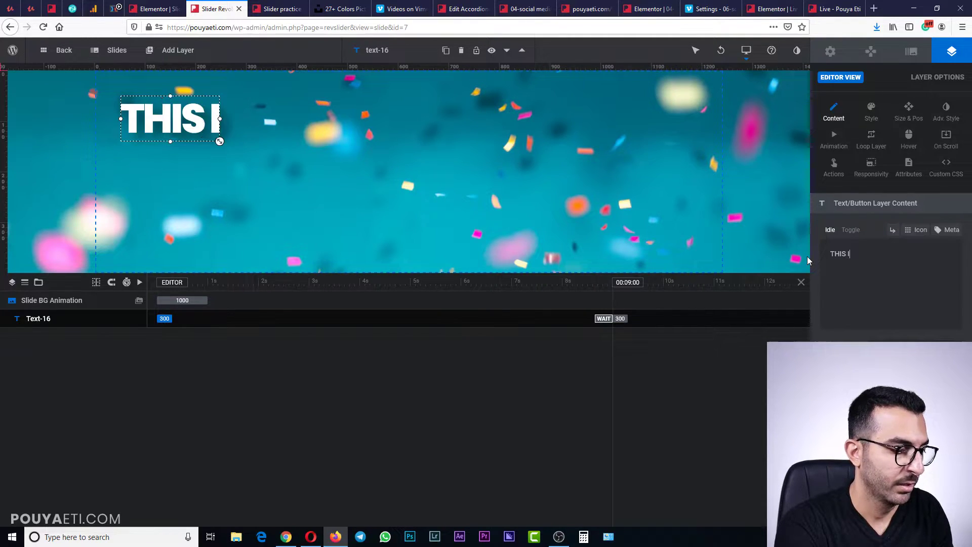
type("S MY TITLE")
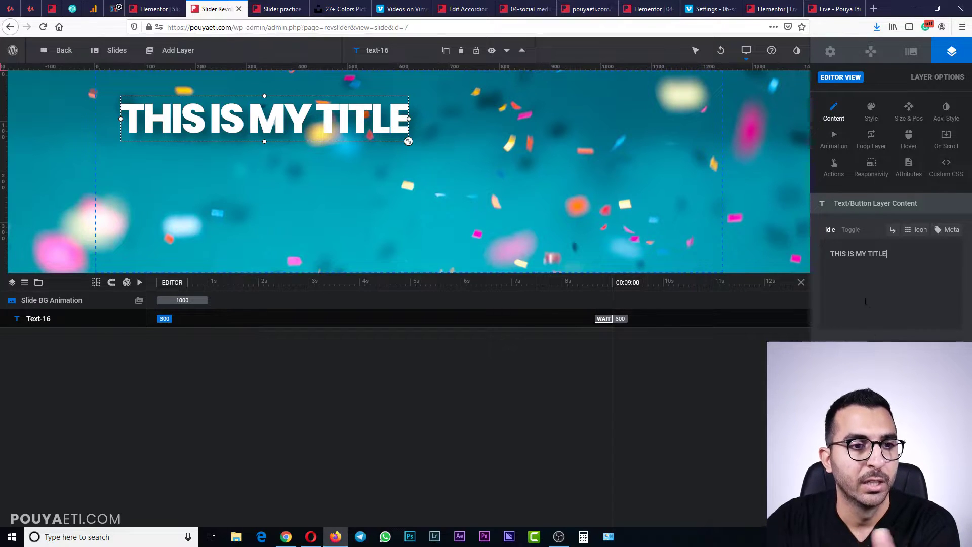
scroll(864, 327, "down", 1)
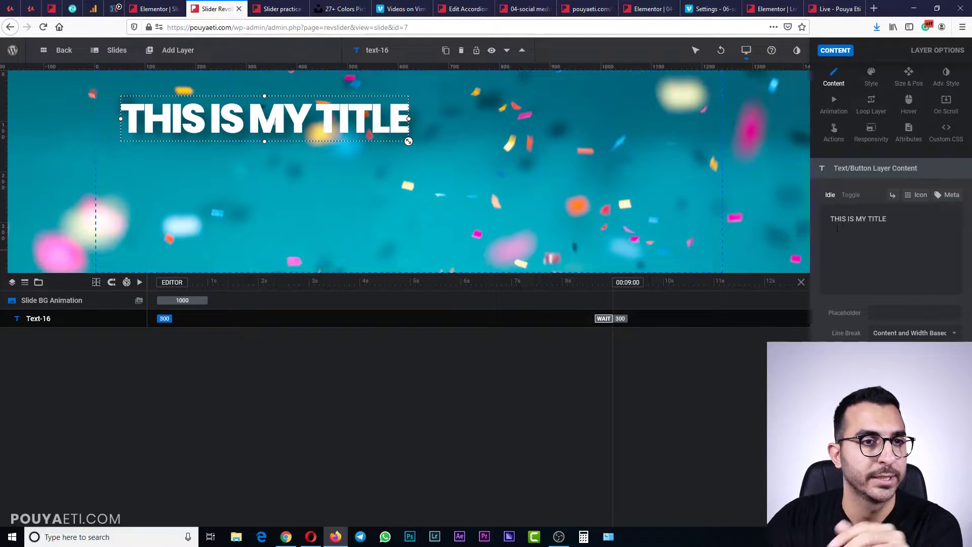
scroll(838, 229, "up", 1)
left_click(872, 111)
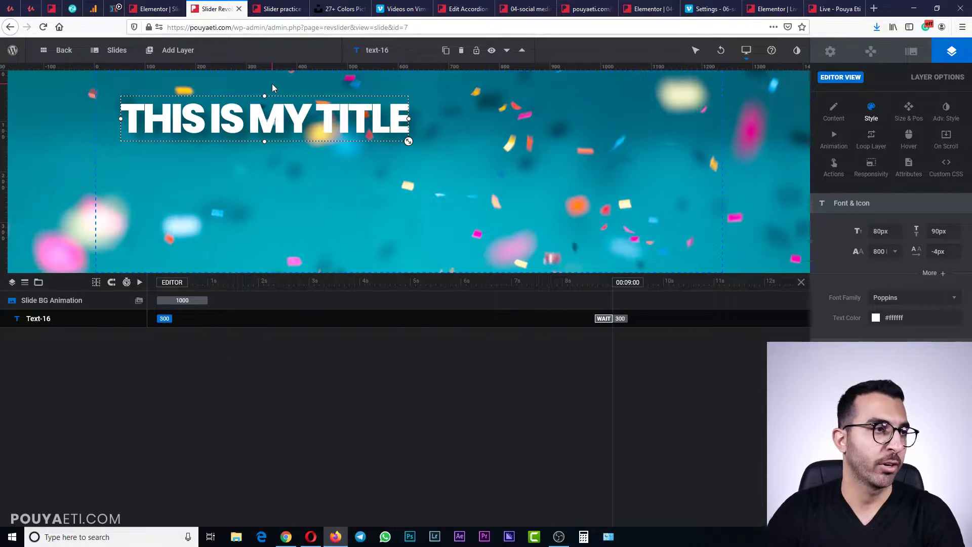
Add a shape layer and resize it to about 615 by 104 px so it frames the title
mouse_move(147, 51)
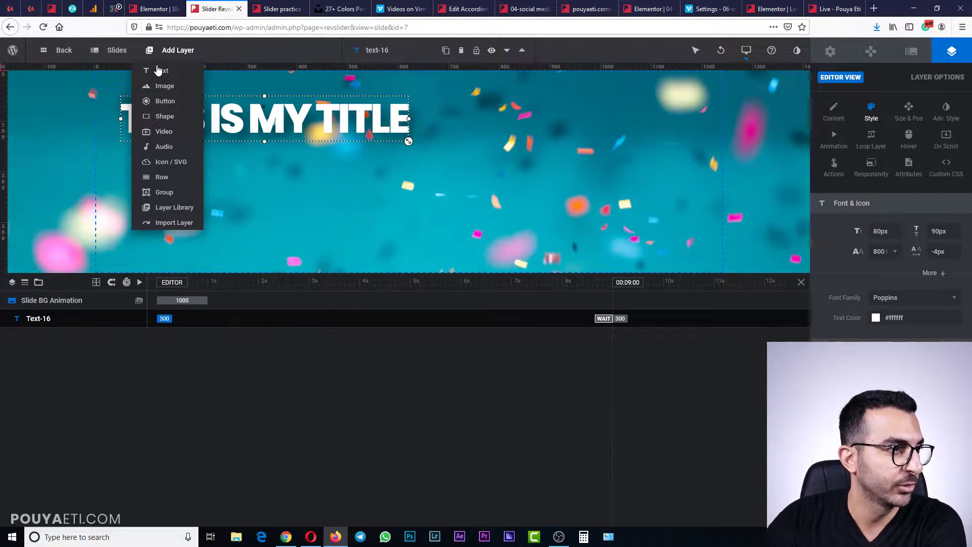
left_click(170, 120)
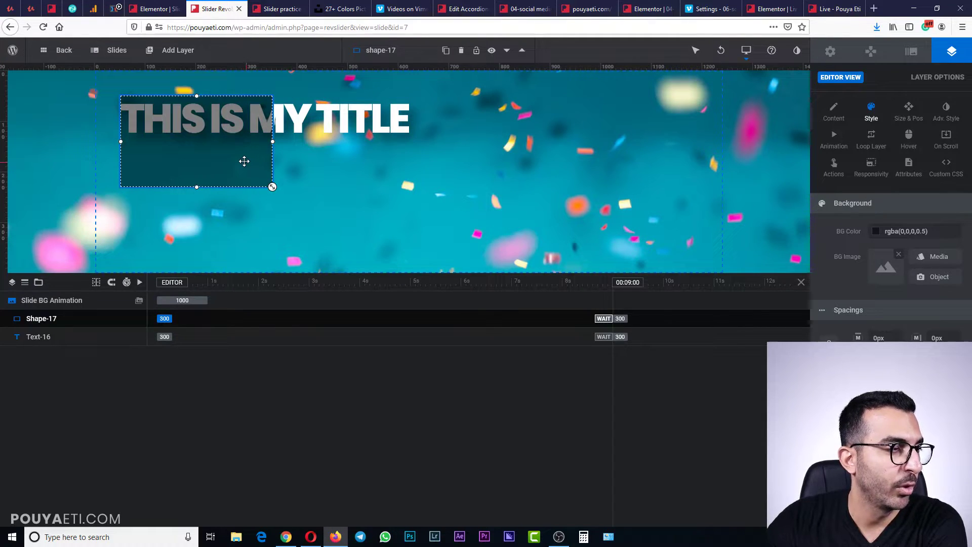
left_click_drag(236, 163, 429, 185)
left_click_drag(429, 137, 421, 138)
left_click_drag(268, 184, 275, 147)
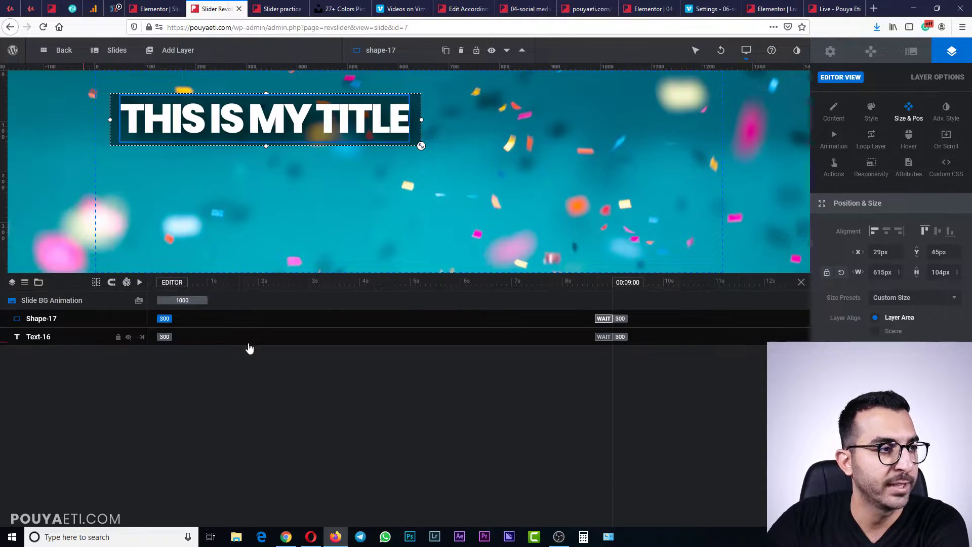
left_click(280, 176)
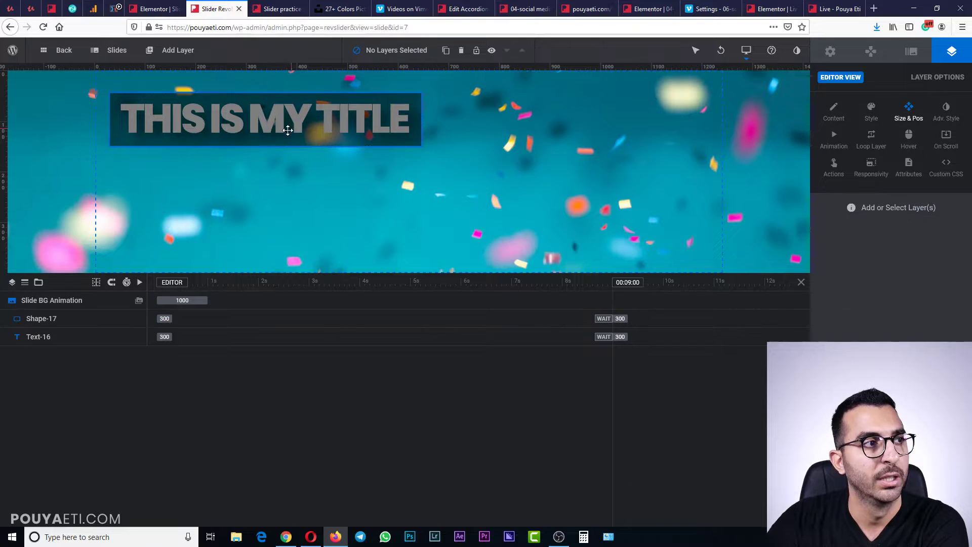
Move the shape layer one level down in the layer order so it sits behind the title text
left_click(417, 137)
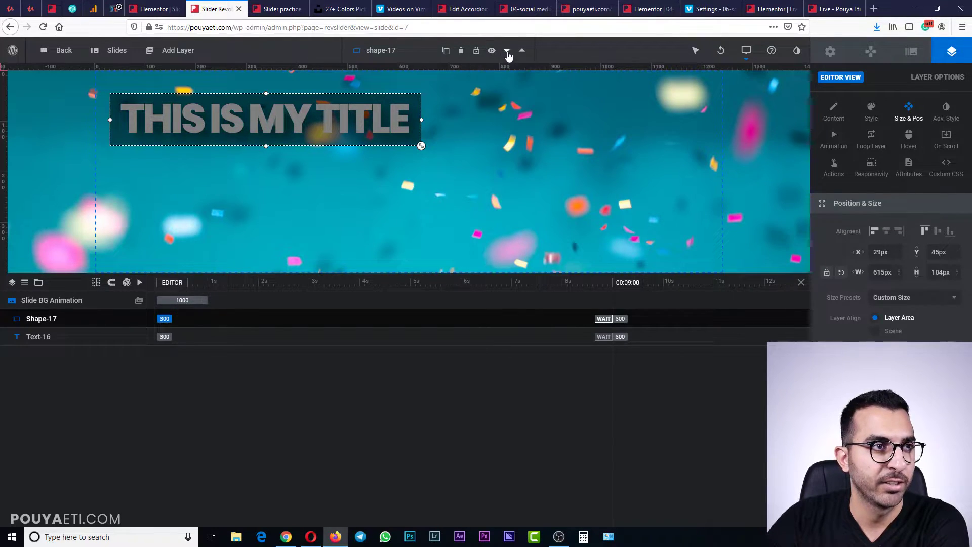
left_click(507, 51)
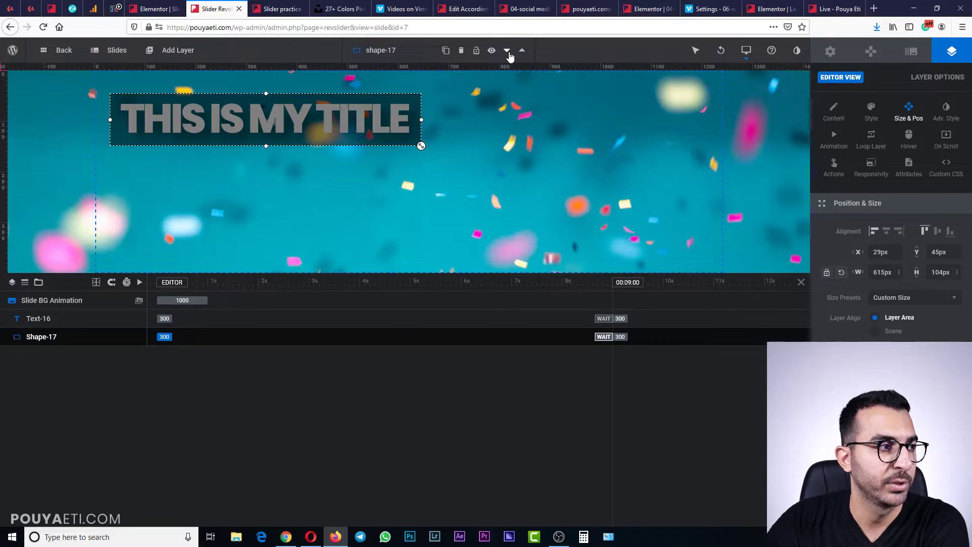
left_click(397, 210)
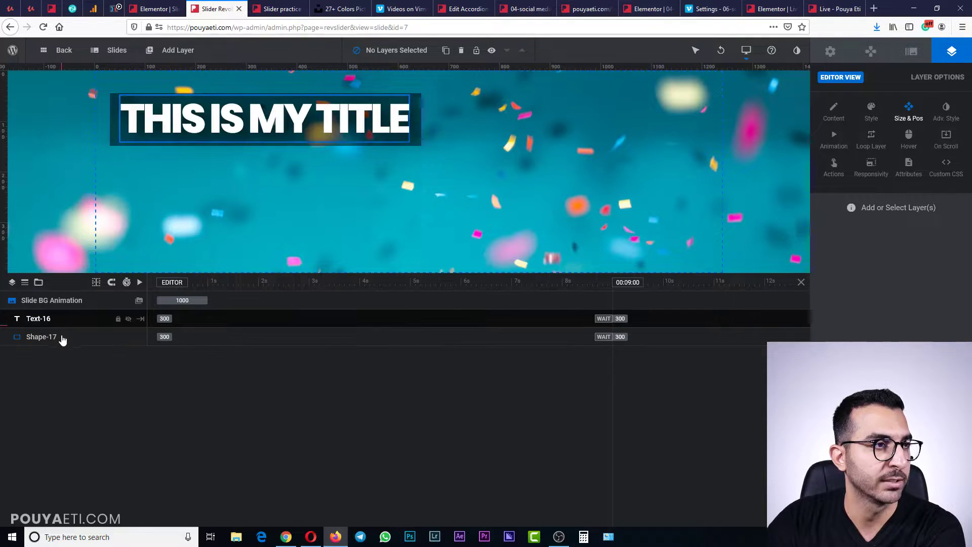
Add a second text layer at about X 31, Y 167 below the title box, using the Poppins 16px, weight 400 content quick style
mouse_move(177, 50)
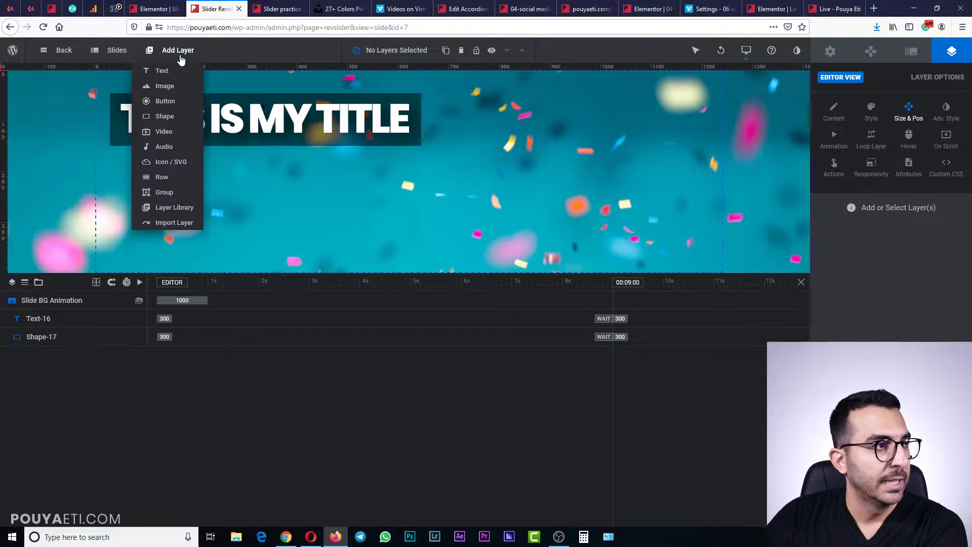
mouse_move(173, 81)
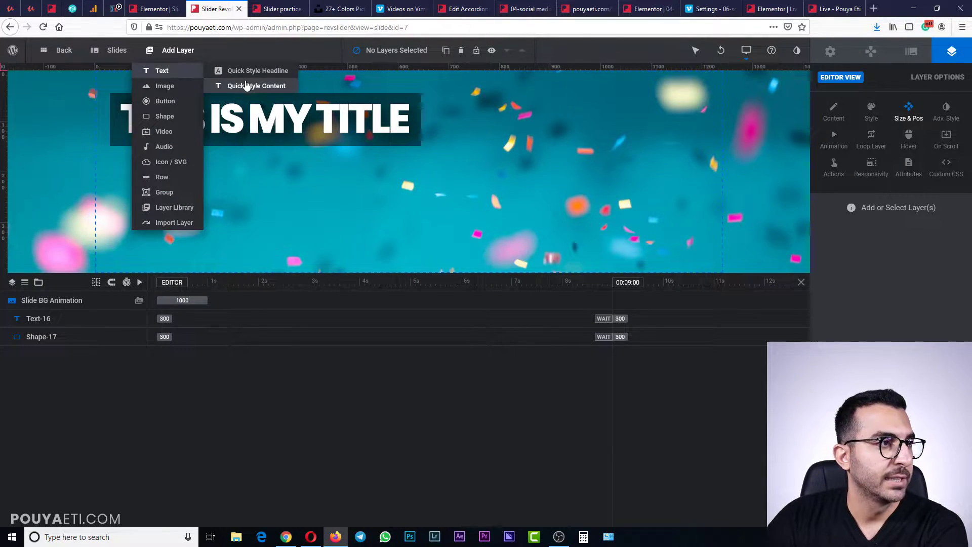
left_click(273, 86)
scroll(855, 140, "up", 1)
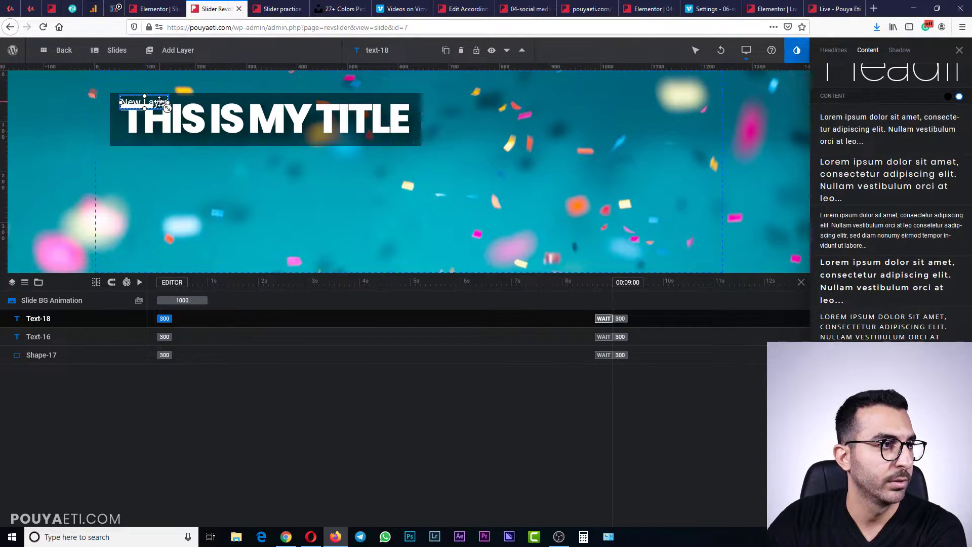
left_click_drag(157, 103, 151, 164)
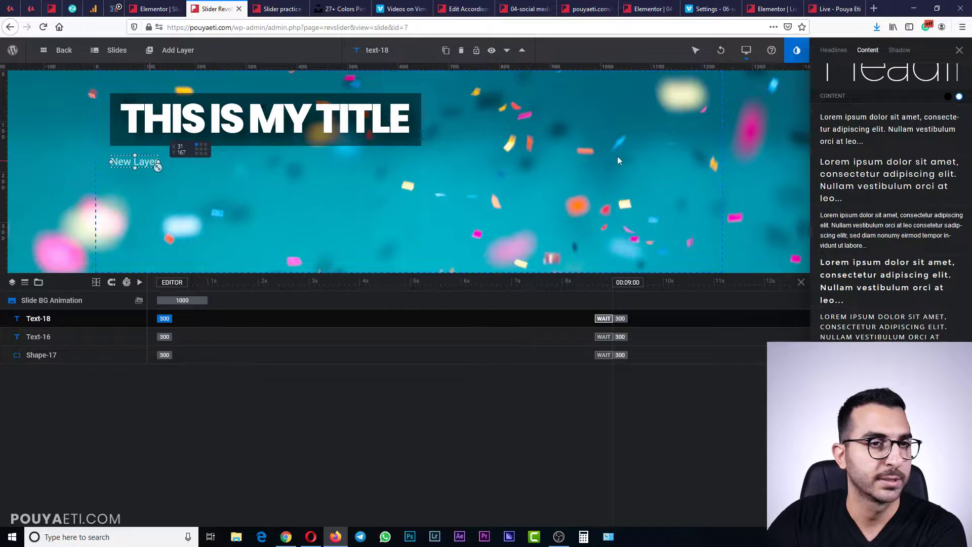
left_click(882, 181)
Replace the new layer's text with the quick style's lorem ipsum sample and narrow the layer to the title box's right edge
left_click_drag(845, 202, 823, 169)
key("ctrl+c")
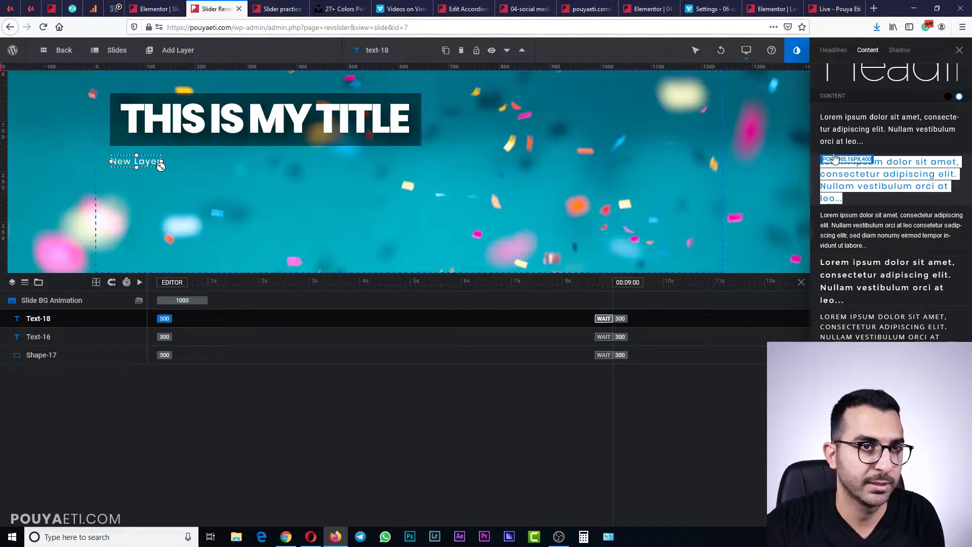
left_click(959, 50)
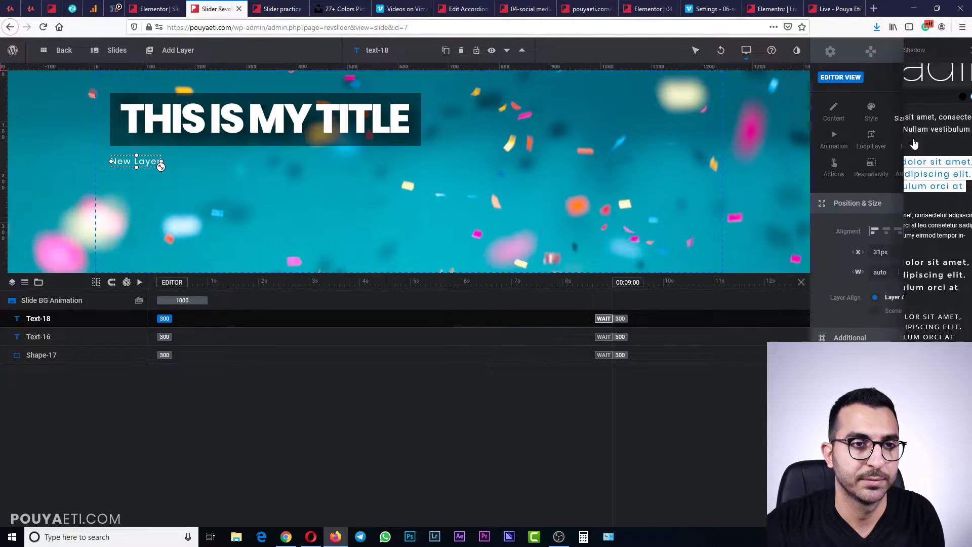
left_click(834, 109)
key("ctrl+a")
key("ctrl+v")
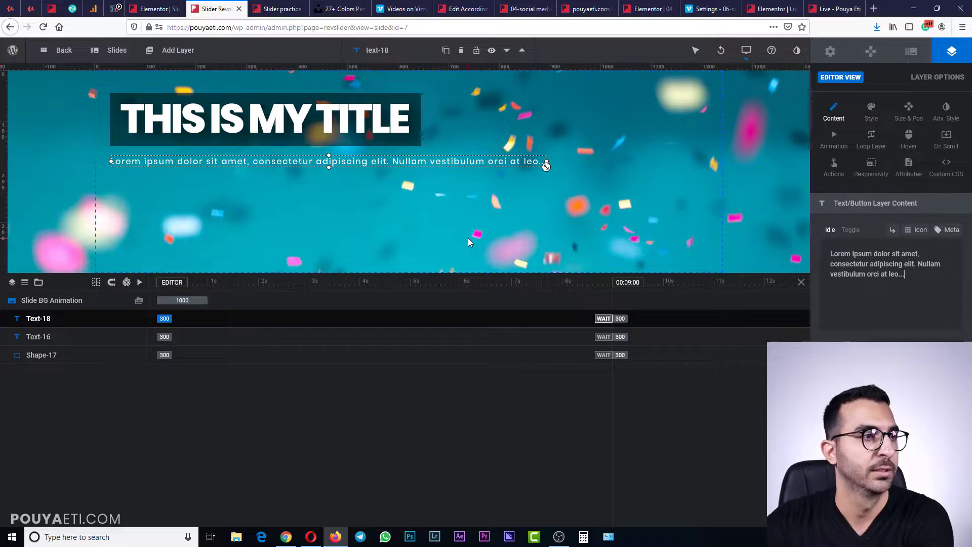
left_click_drag(546, 166, 421, 168)
left_click(277, 209)
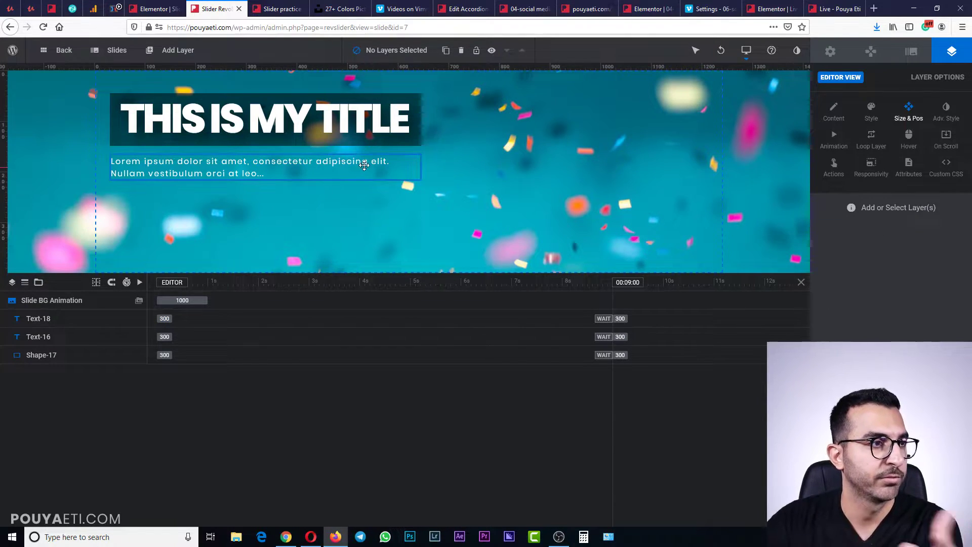
left_click(219, 167)
left_click(230, 218)
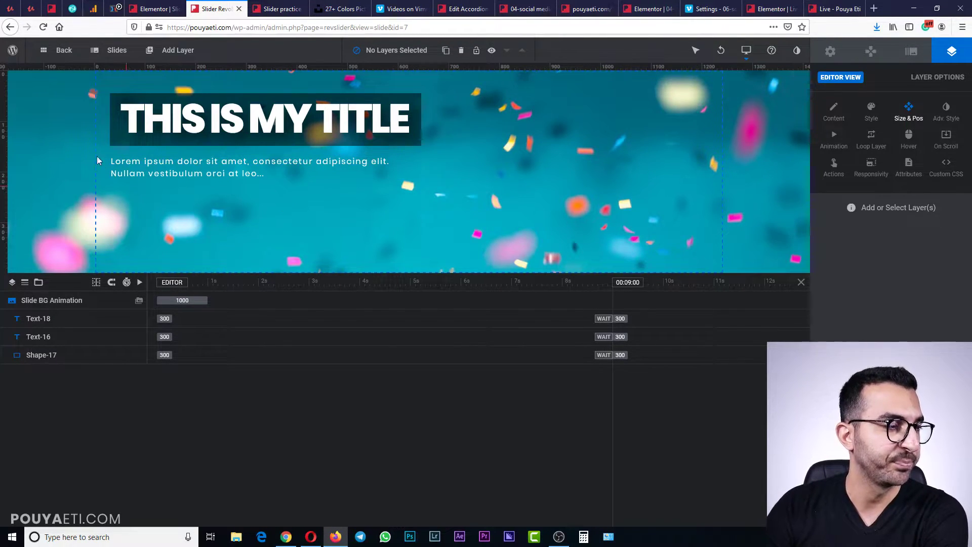
Add a button layer at about X 31, Y 248 below the paragraph and apply the black rounded "CLICK HERE" quick style with a chevron
mouse_move(172, 50)
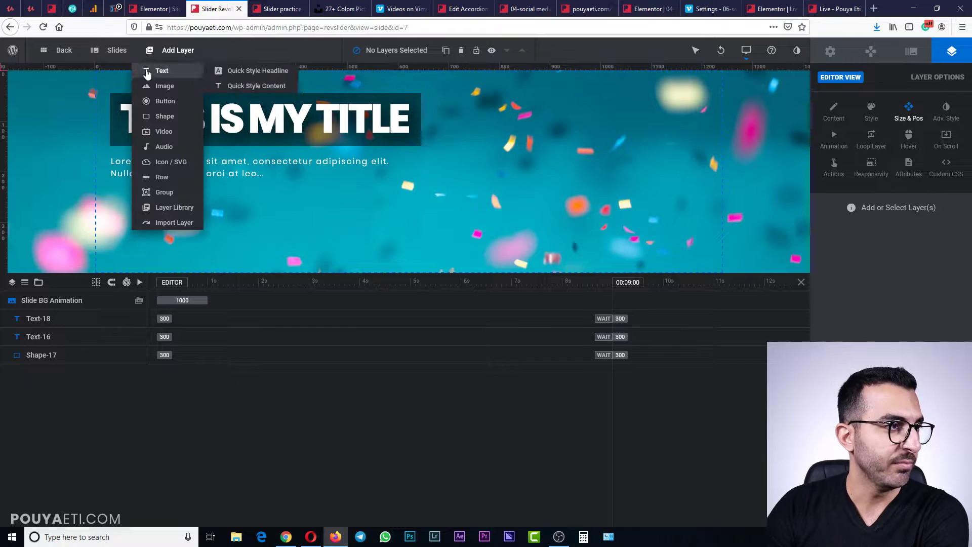
left_click(180, 102)
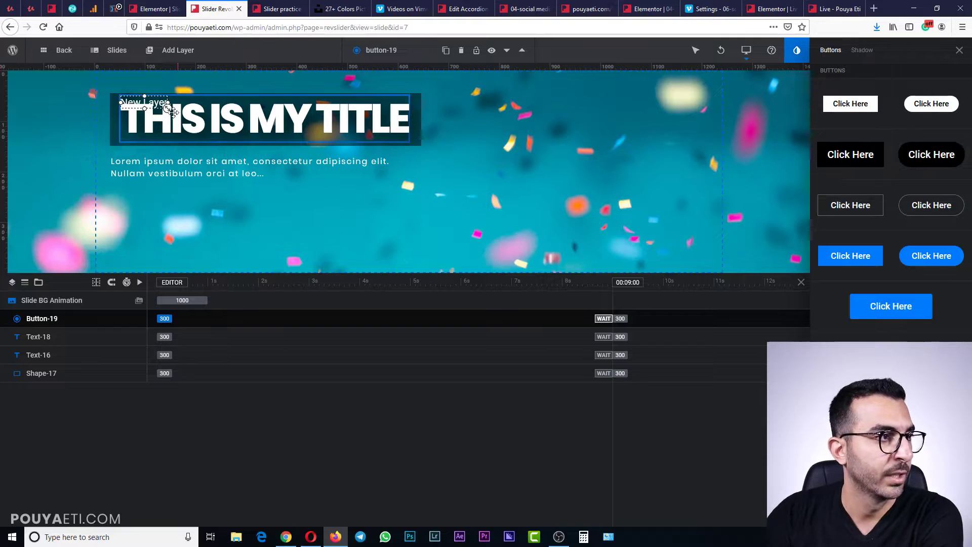
left_click_drag(156, 104, 147, 202)
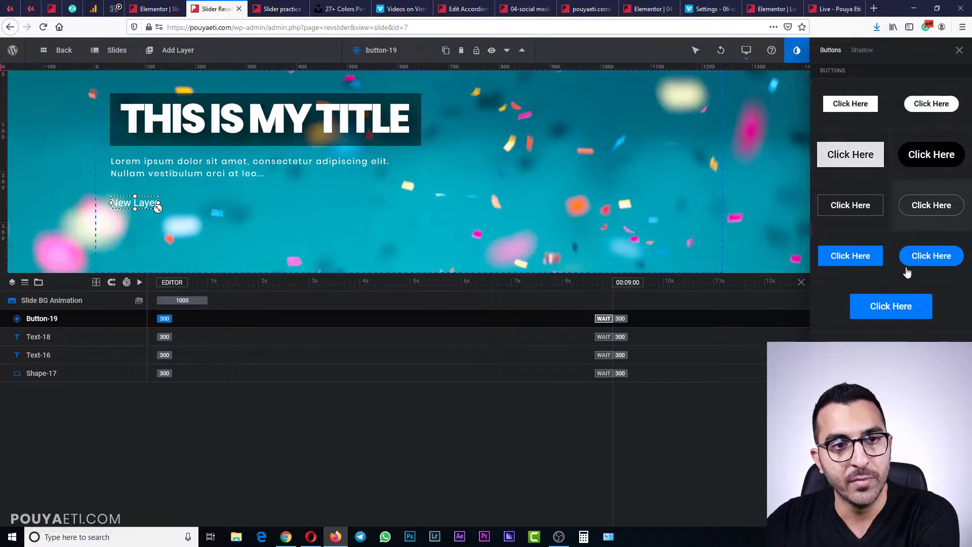
scroll(909, 273, "down", 8)
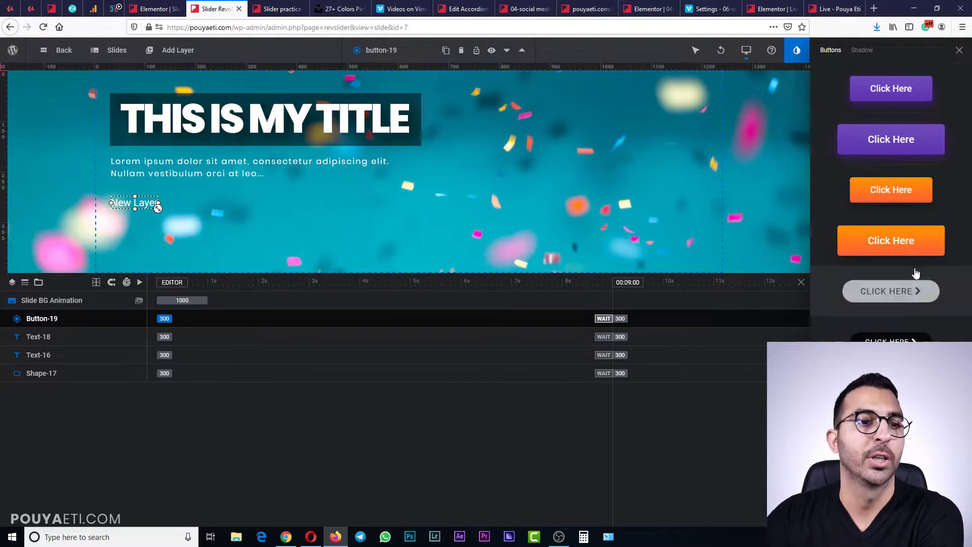
scroll(910, 287, "down", 2)
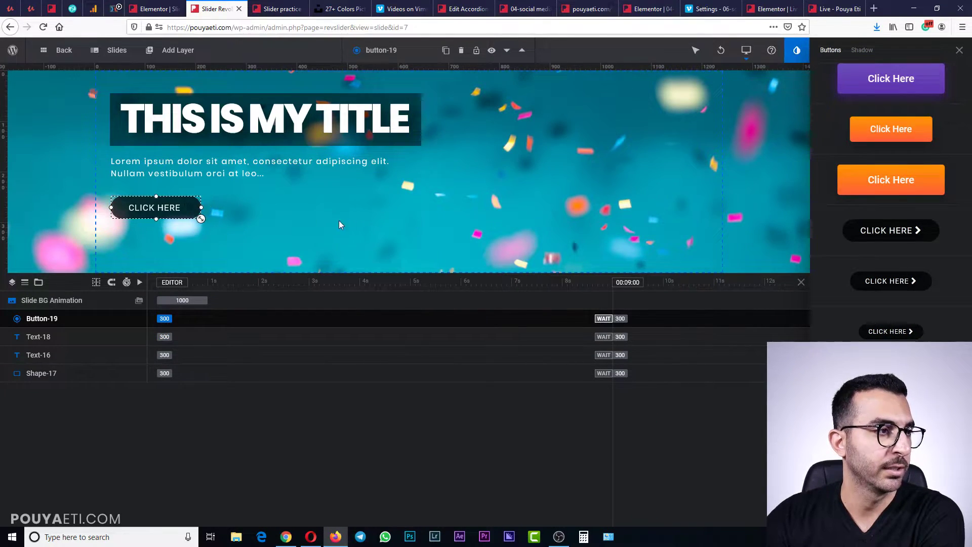
scroll(934, 275, "down", 10)
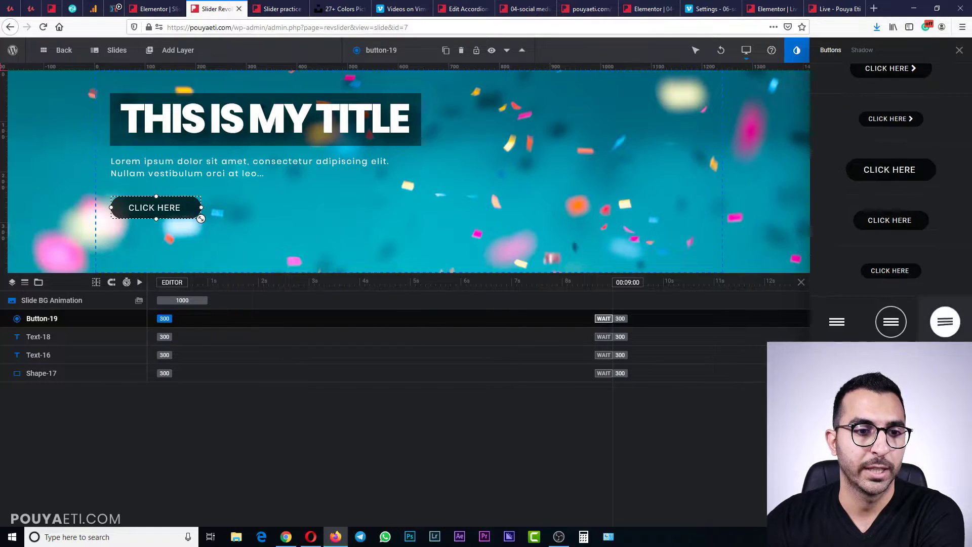
scroll(913, 320, "down", 1)
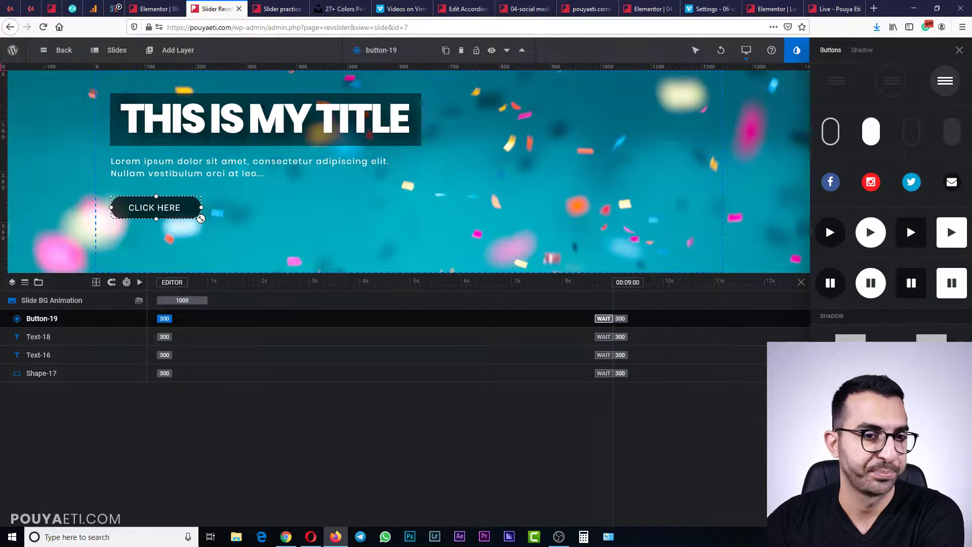
scroll(933, 203, "up", 2)
scroll(825, 298, "up", 2)
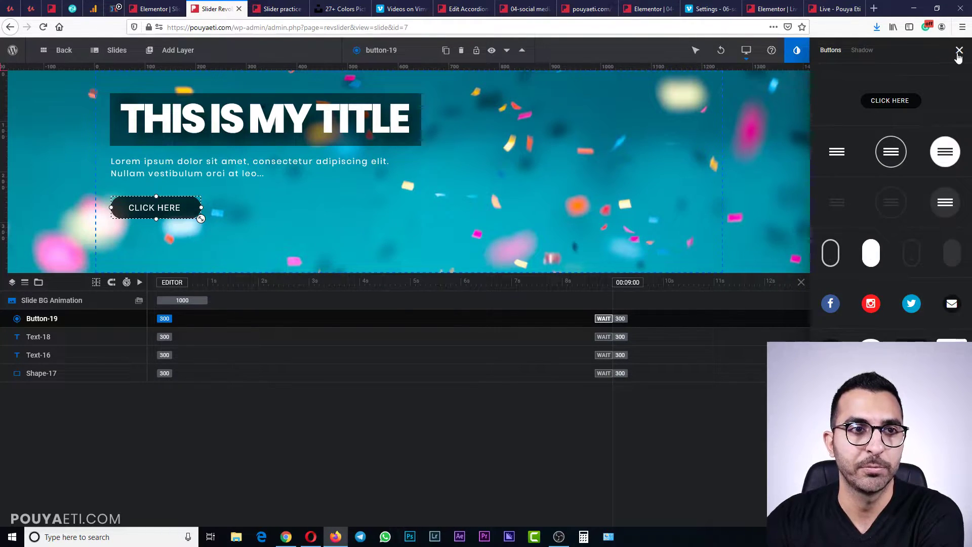
left_click(959, 52)
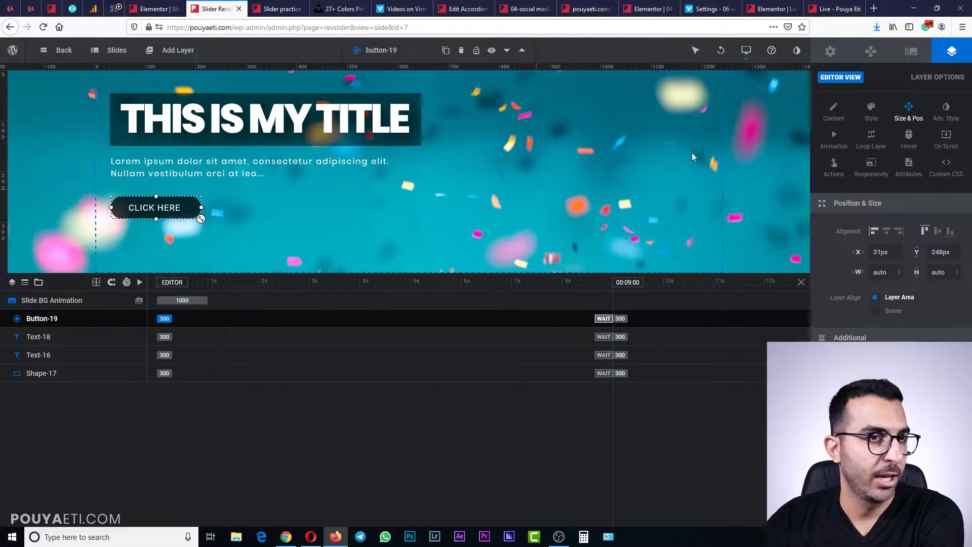
Replace the "Click Here" wording in the button's content with "JOIN US NOW", keeping the chevron icon code
left_click(836, 118)
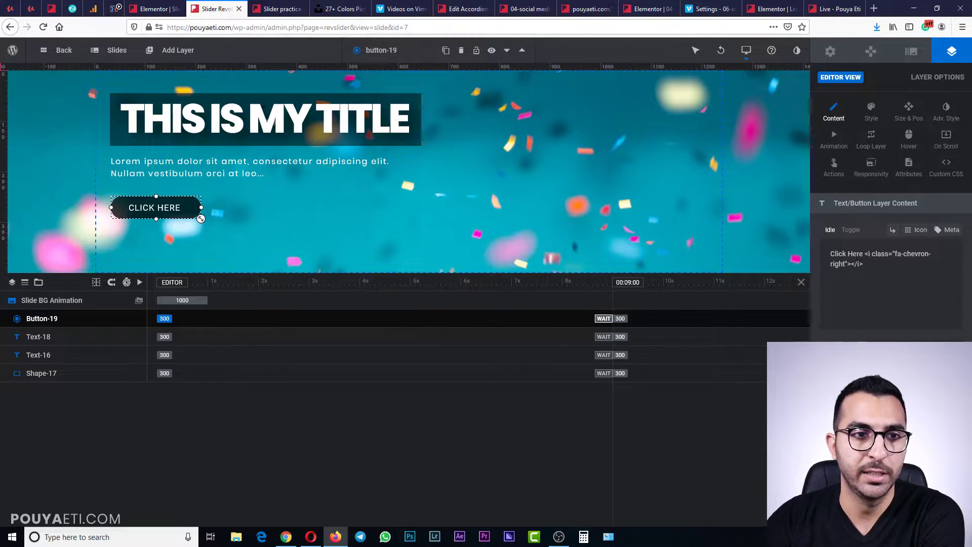
left_click_drag(864, 254, 831, 254)
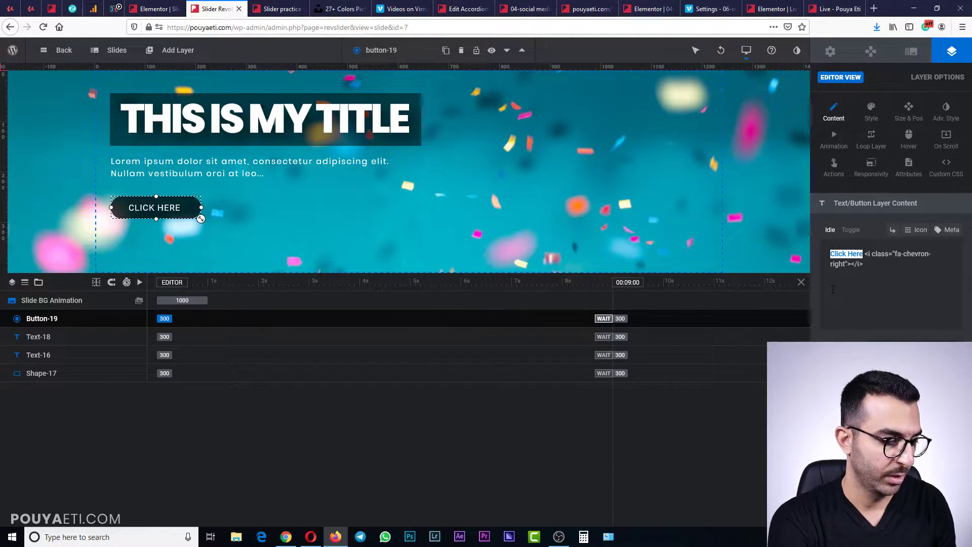
key("BackSpace")
type("Wait")
key("BackSpace")
key("BackSpace")
key("BackSpace")
key("BackSpace")
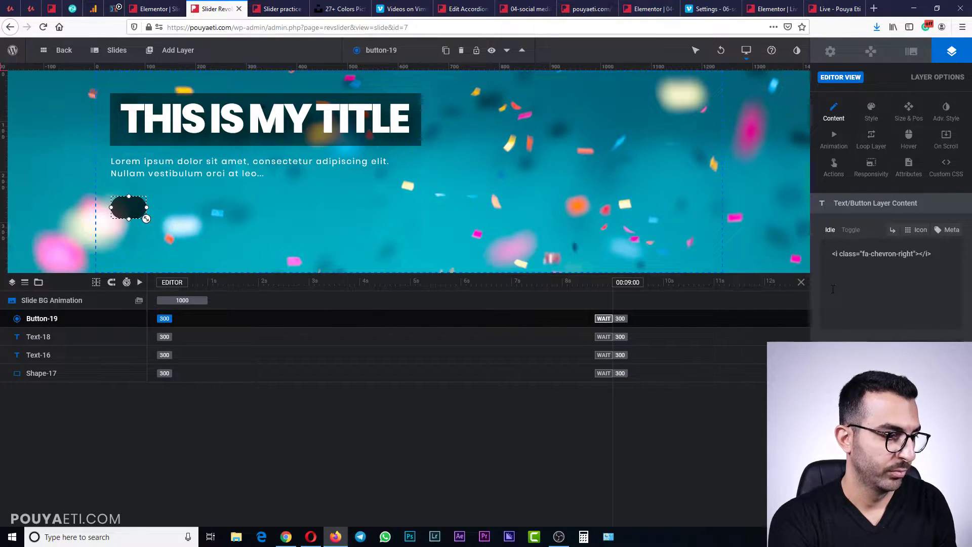
type("JOIN US ")
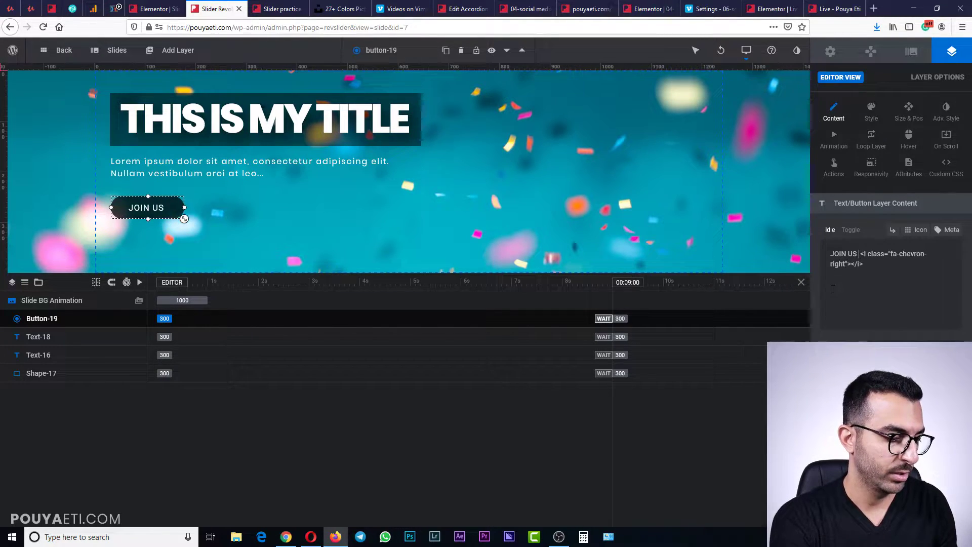
type("NOW")
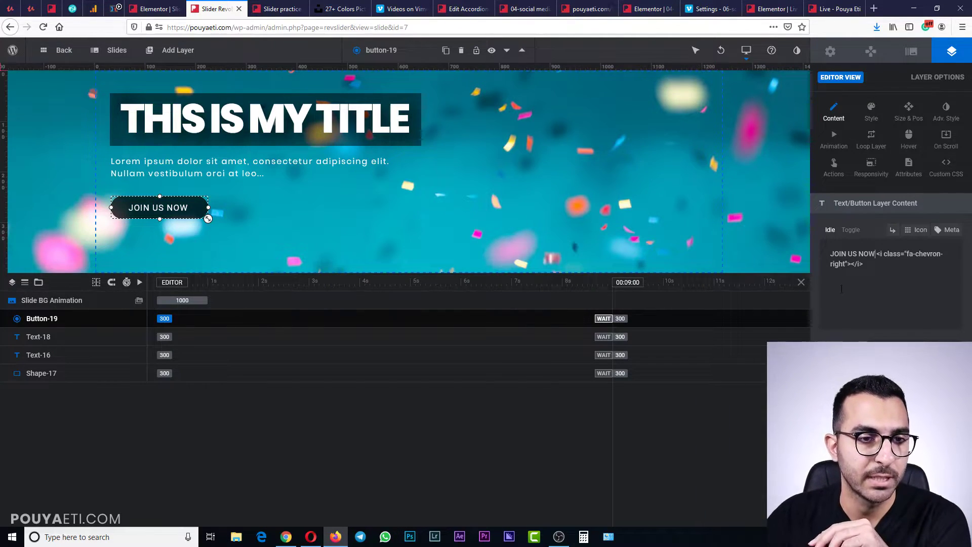
Set the button's background colour to red #fc0008 at 100% opacity and copy its hex code
left_click(871, 113)
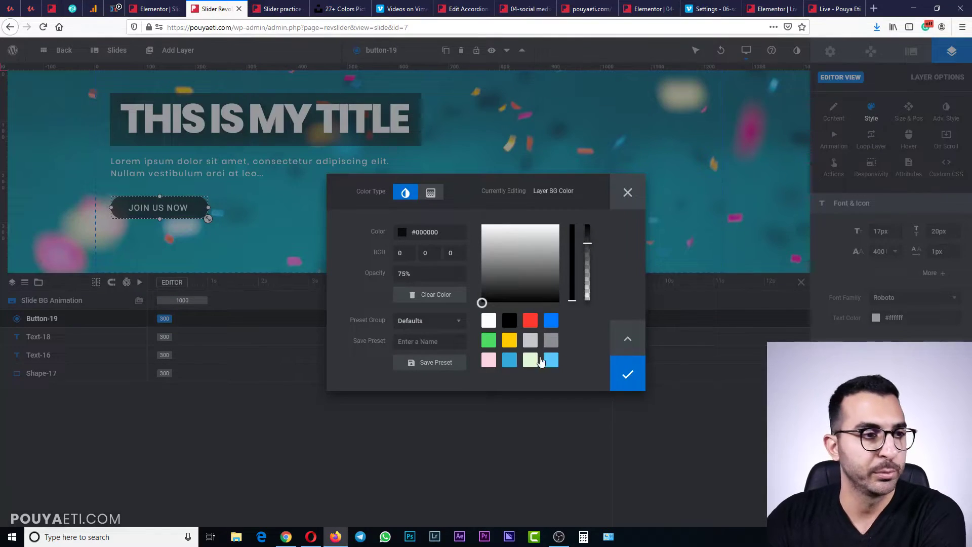
left_click(530, 320)
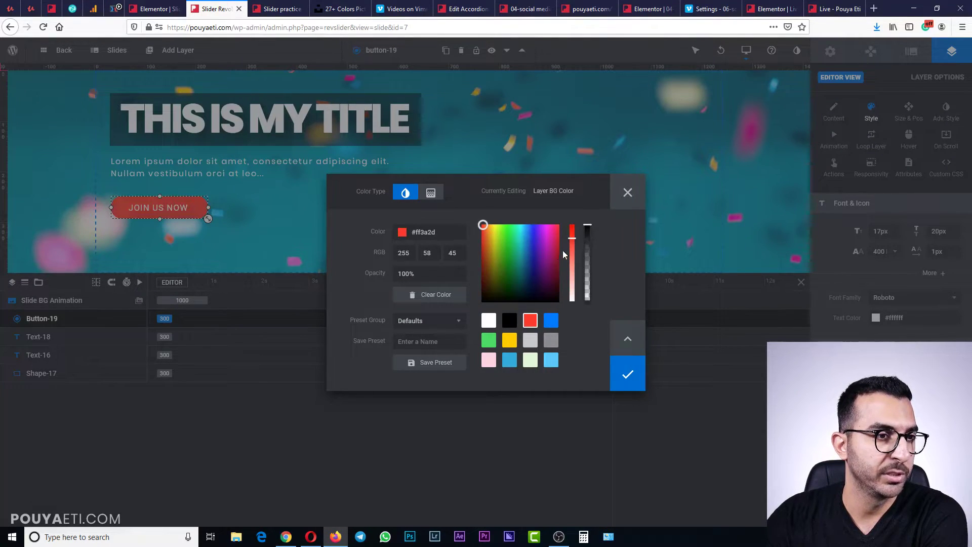
left_click_drag(573, 245, 563, 228)
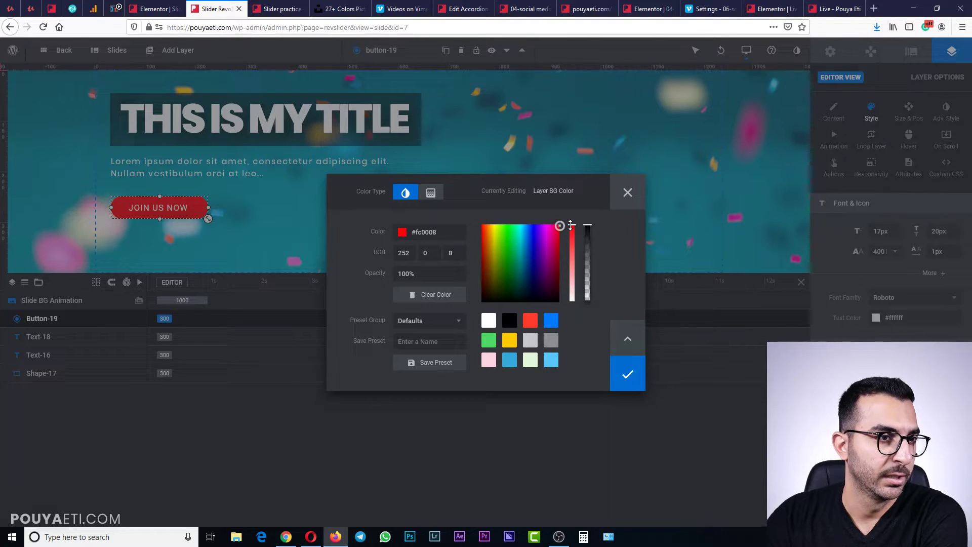
double_click(438, 232)
key("ctrl+c")
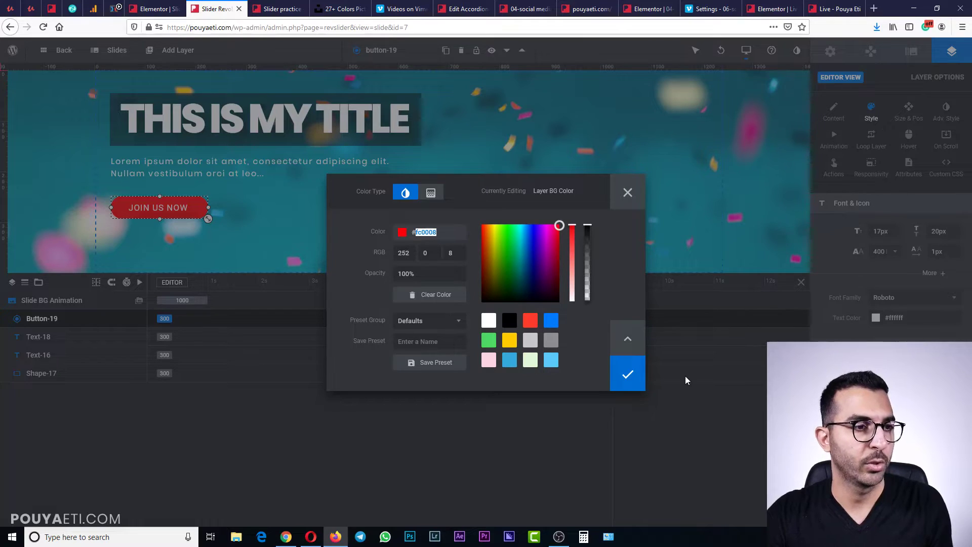
left_click(628, 377)
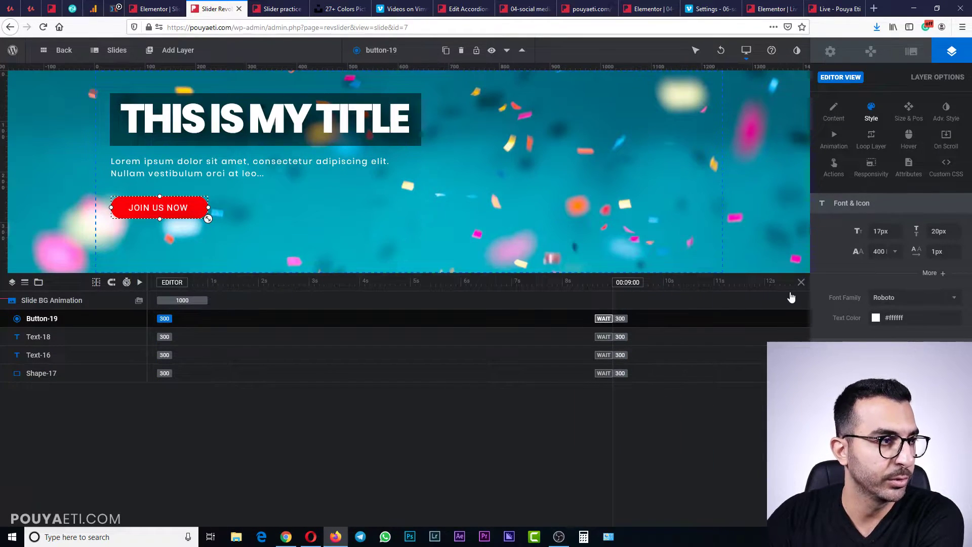
left_click(906, 318)
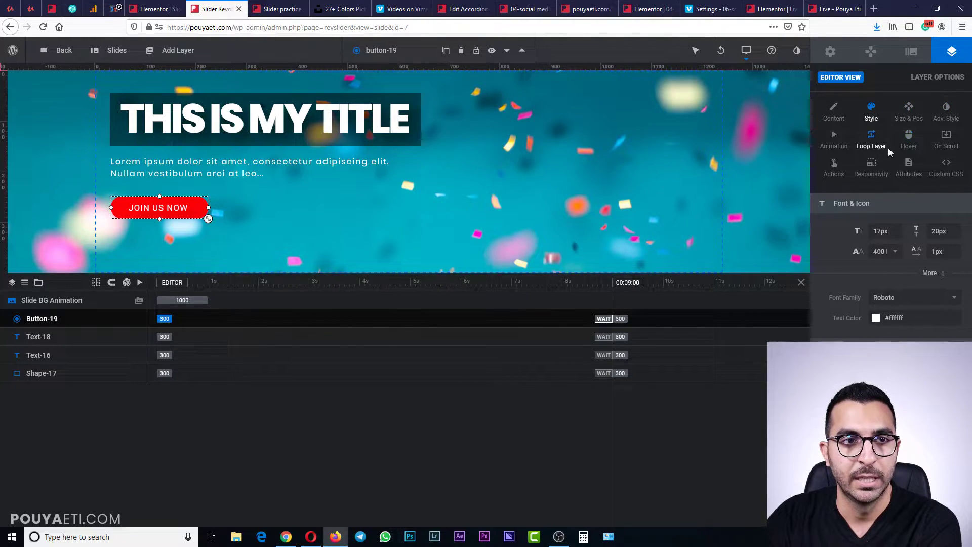
Set the button's hover text colour to the copied red, #fc0008
left_click(907, 150)
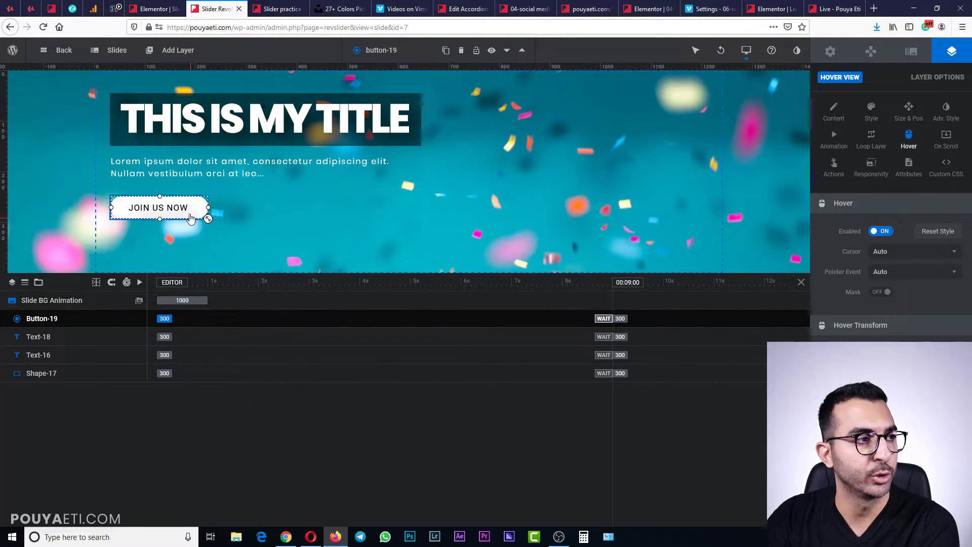
mouse_move(190, 219)
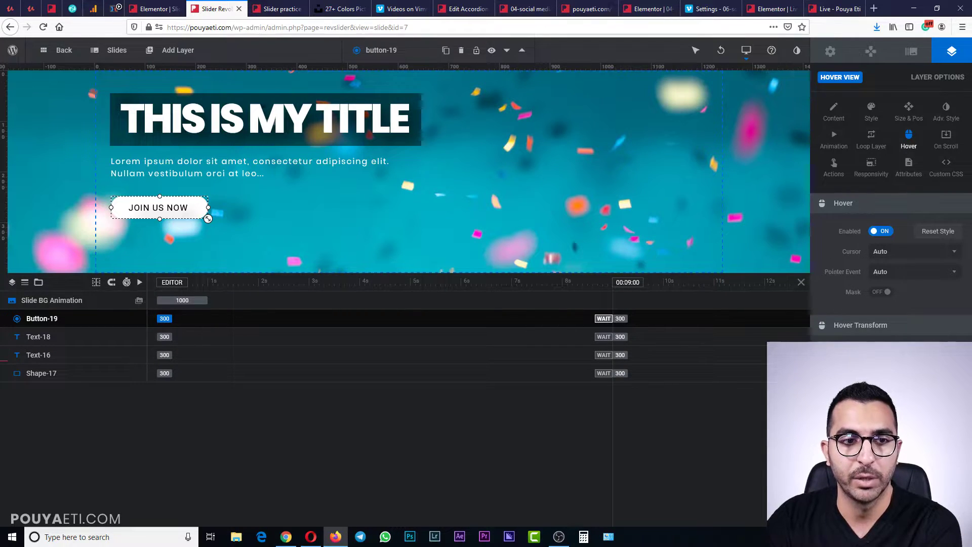
scroll(891, 202, "down", 5)
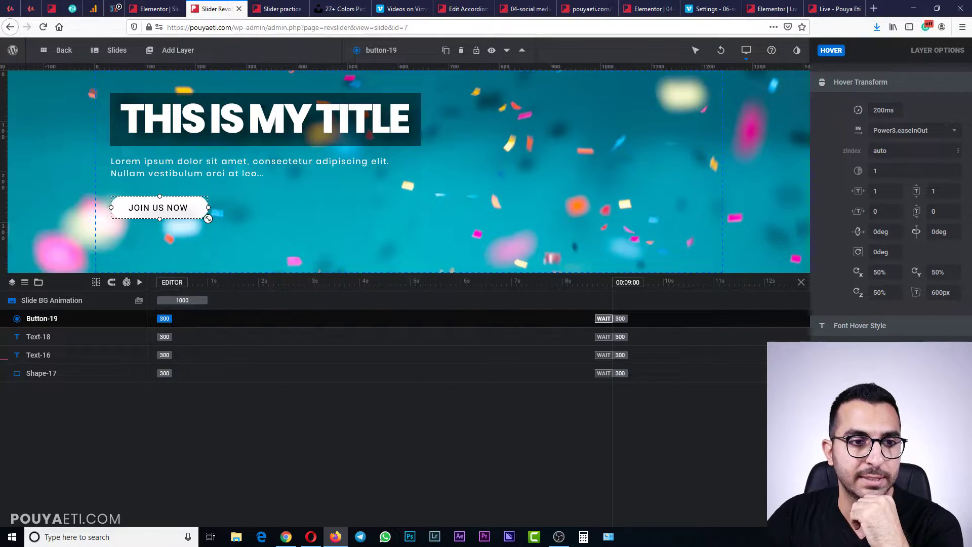
scroll(891, 203, "down", 1)
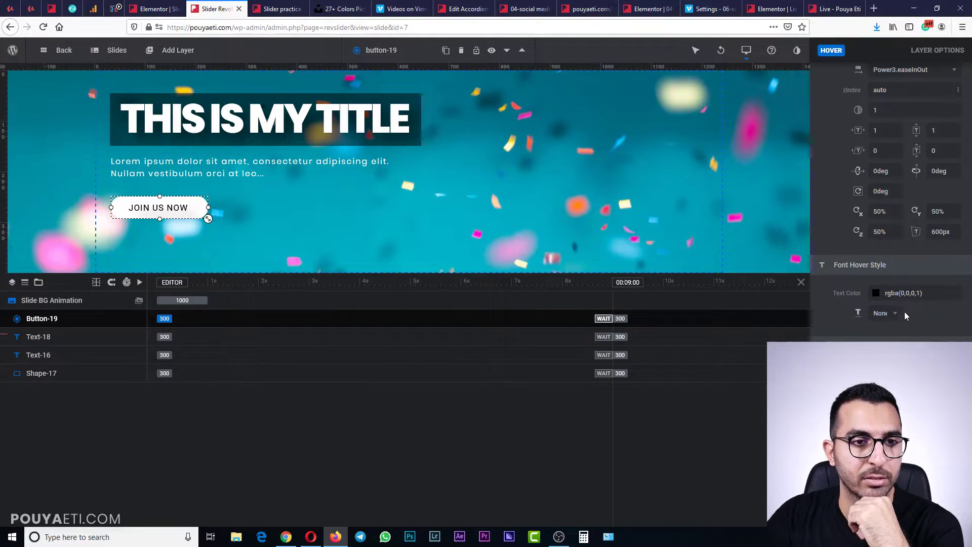
left_click(902, 293)
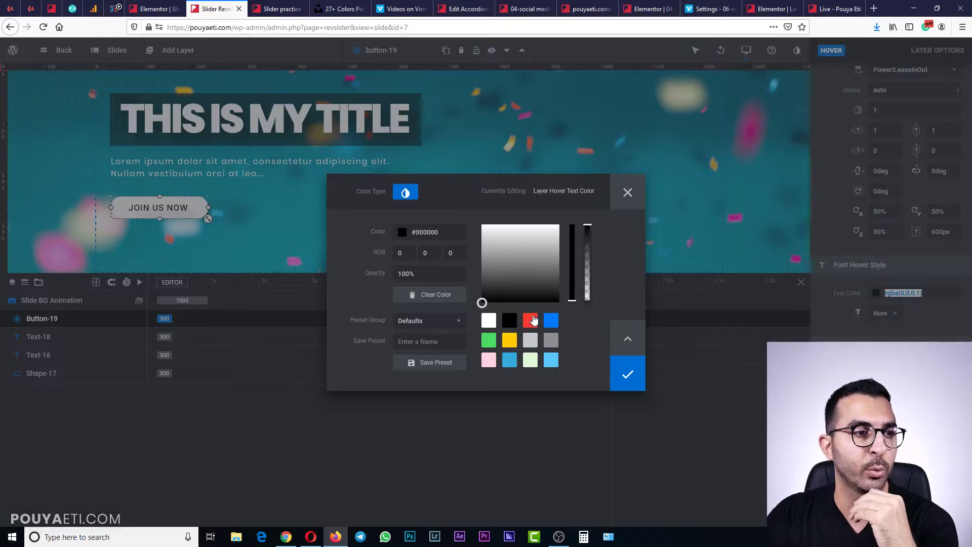
left_click_drag(439, 232, 344, 239)
key("ctrl+v")
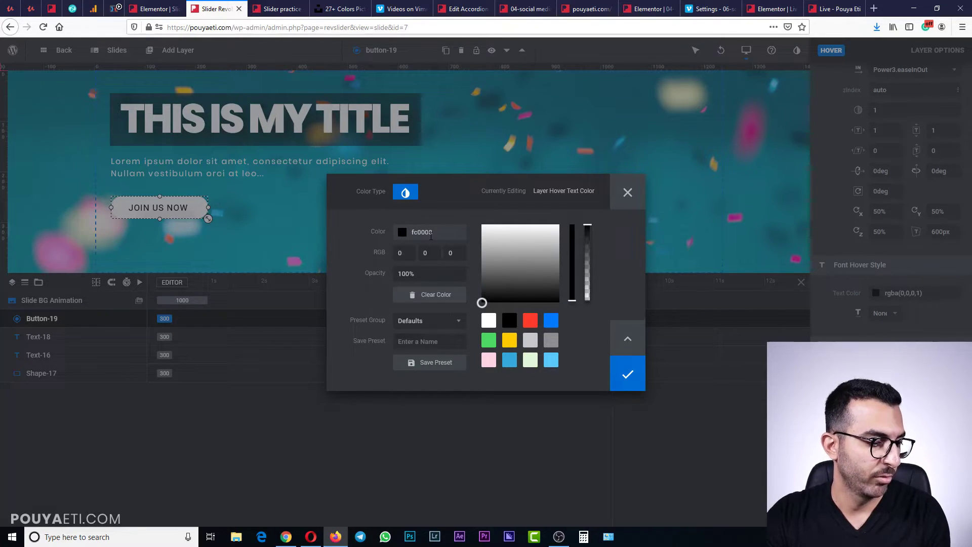
left_click(633, 378)
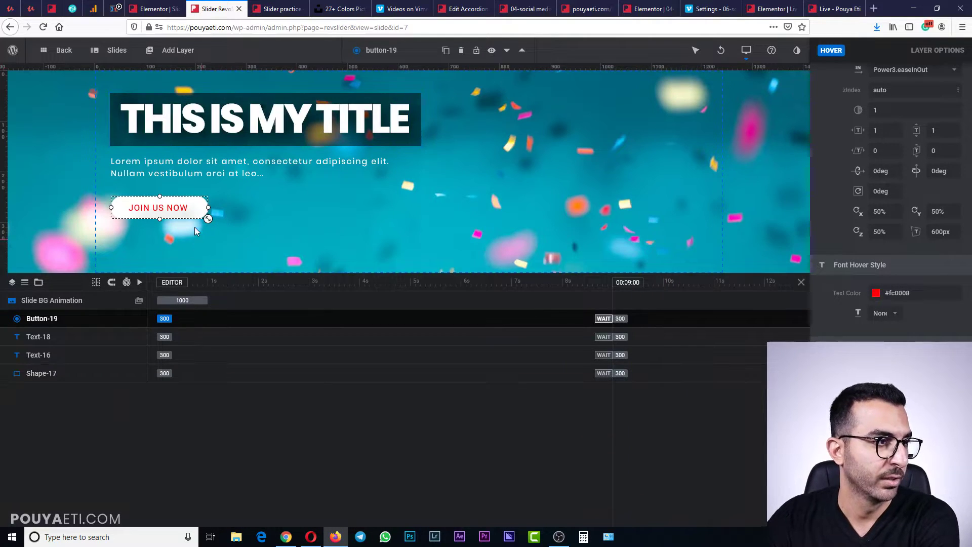
scroll(863, 304, "down", 2)
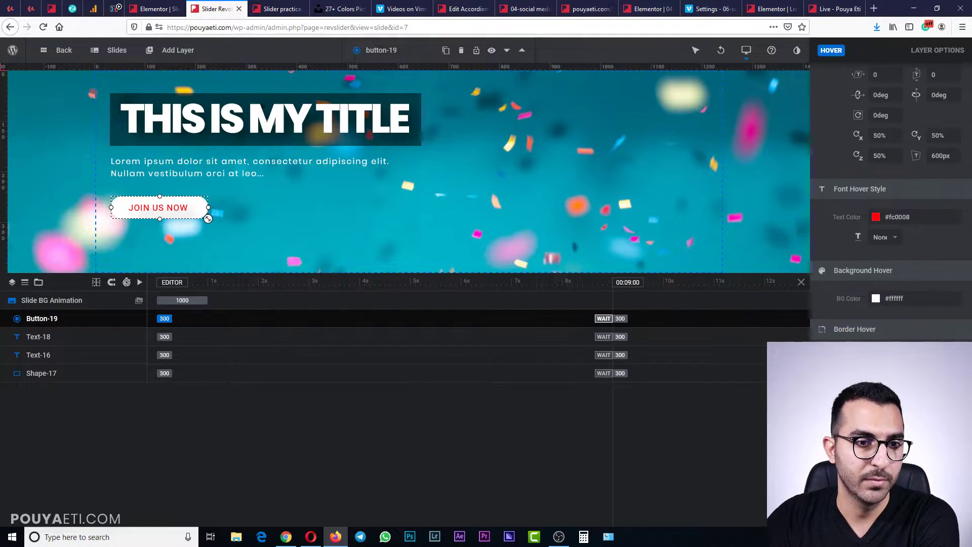
Switch the Join Us Now button from its hover settings to its content settings and deselect the layer
scroll(862, 312, "up", 4)
scroll(863, 312, "up", 4)
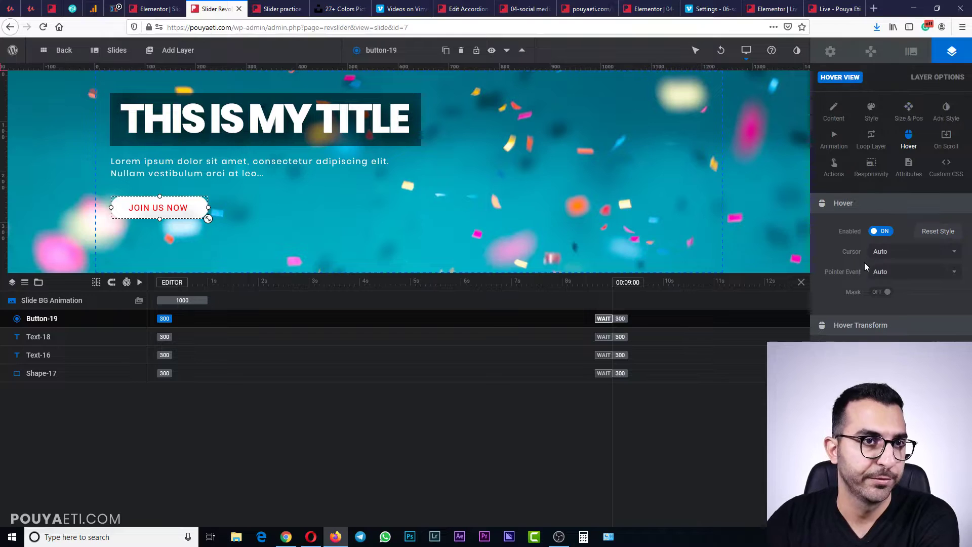
left_click(840, 118)
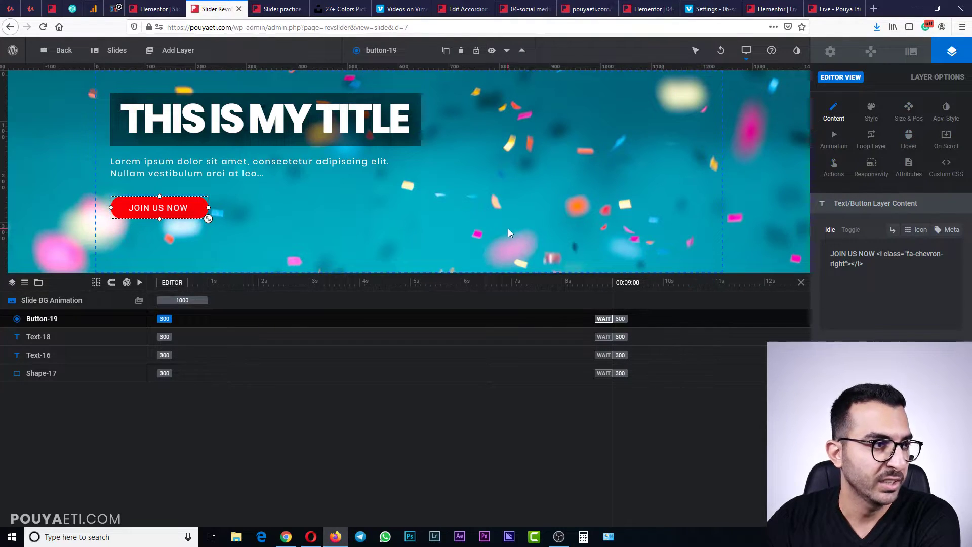
left_click(493, 248)
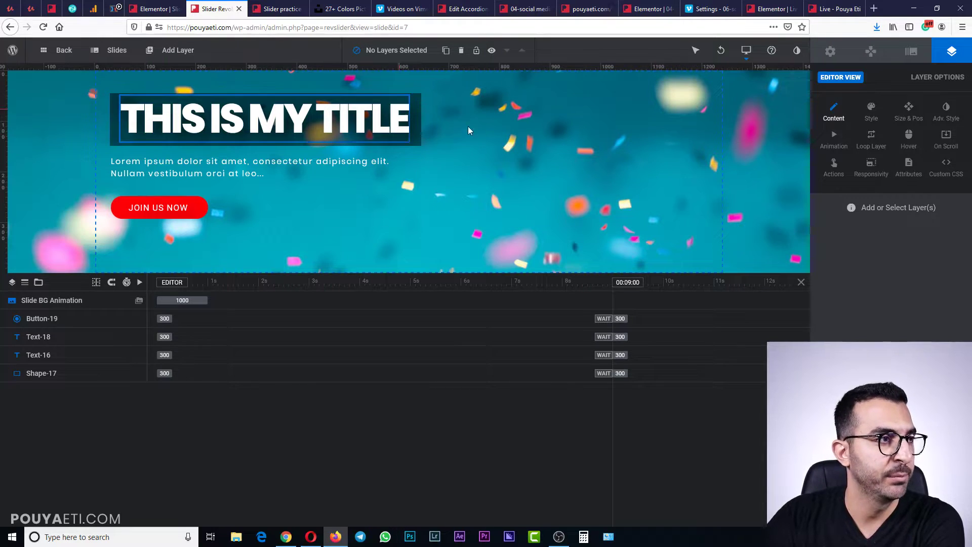
Add an image layer to the right of the title and fill it with the splashing Head & Shoulders bottles picture from the media library
mouse_move(159, 48)
mouse_move(170, 87)
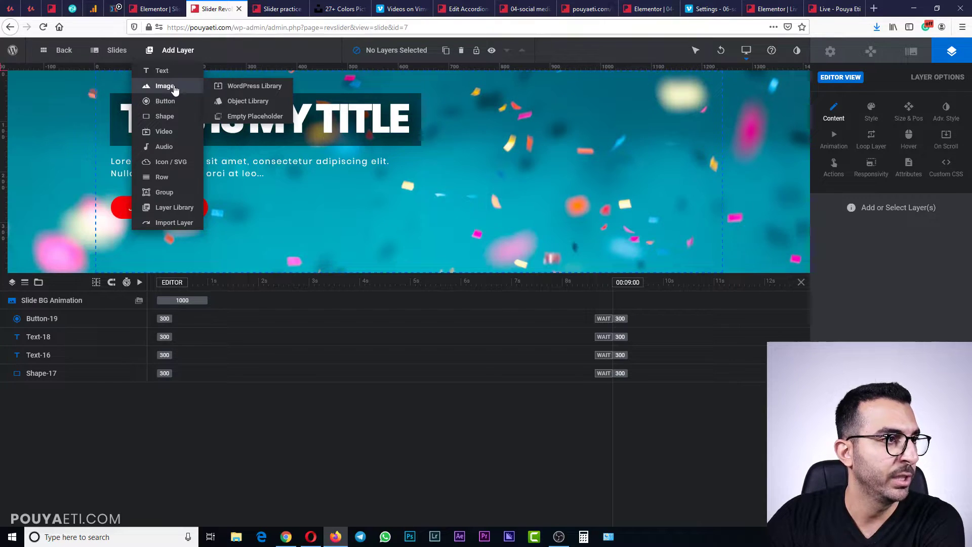
left_click(175, 86)
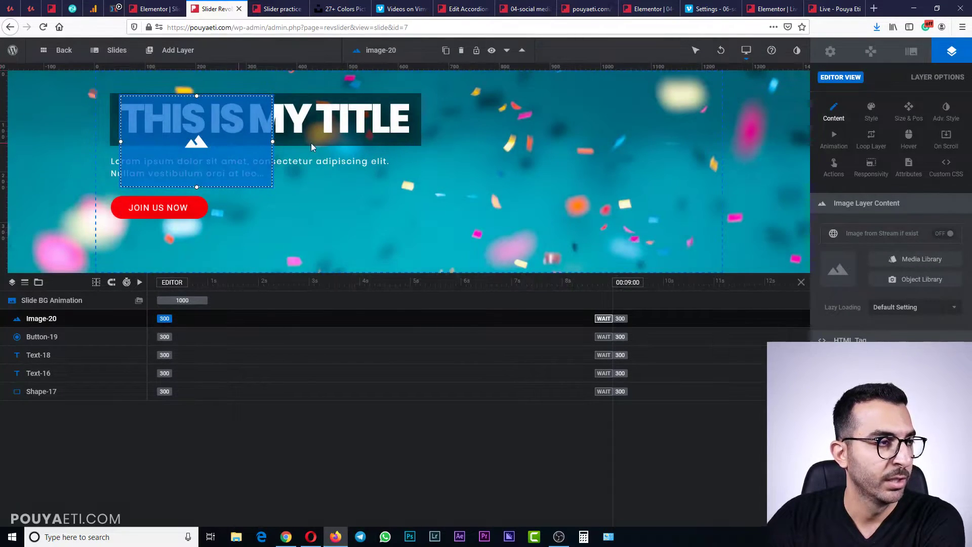
left_click_drag(223, 147, 608, 169)
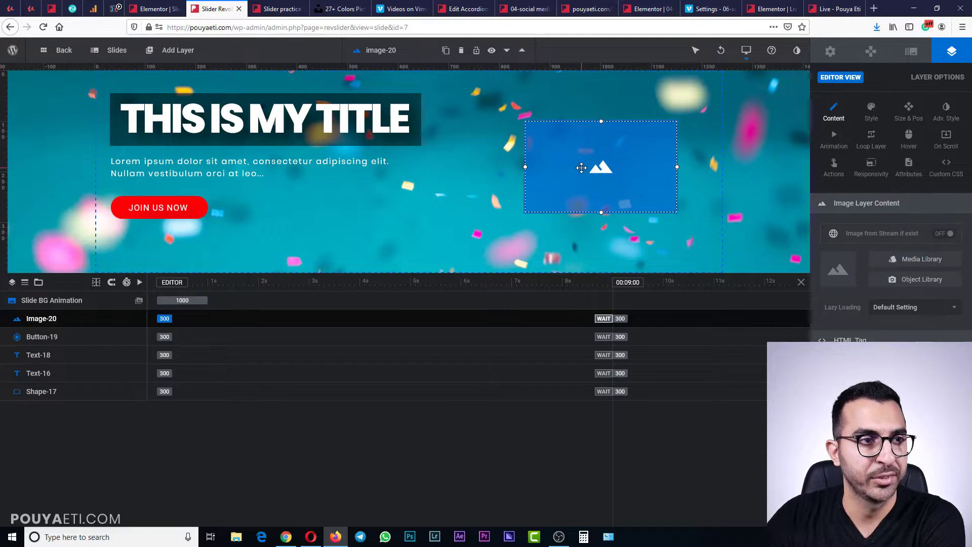
double_click(524, 174)
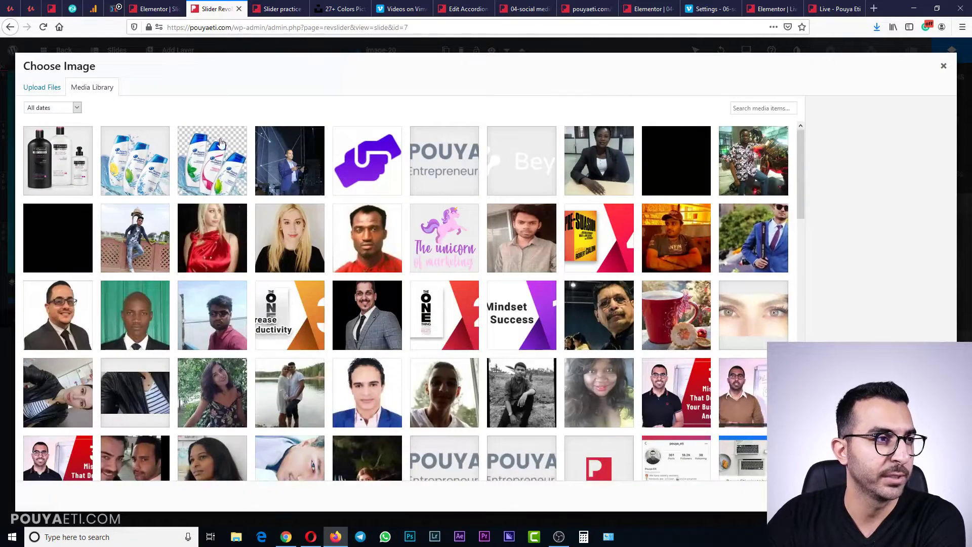
left_click(143, 170)
left_click(922, 496)
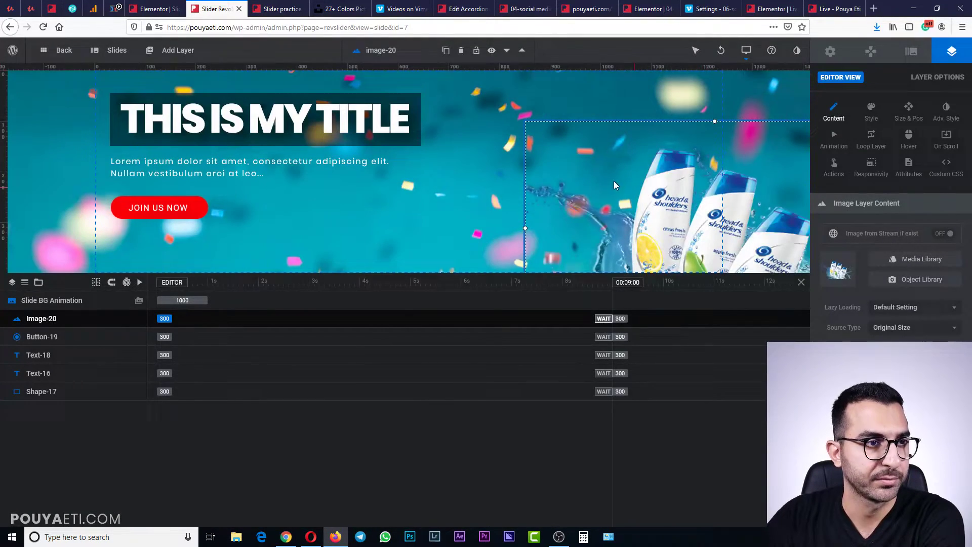
Shrink the bottles image and position it beside the title, against the right edge of the layer area
left_click_drag(614, 183, 389, 161)
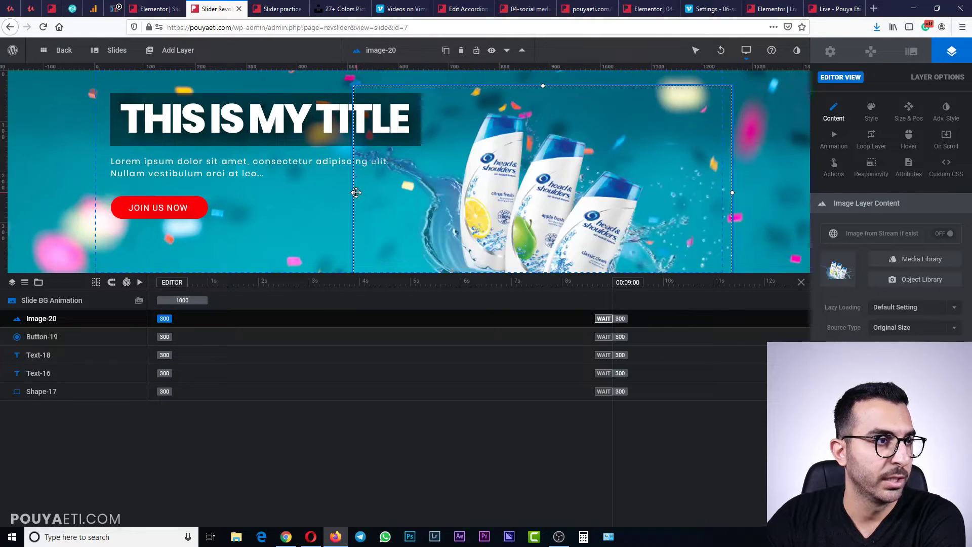
left_click_drag(358, 193, 422, 198)
left_click_drag(485, 195, 540, 195)
left_click(348, 220)
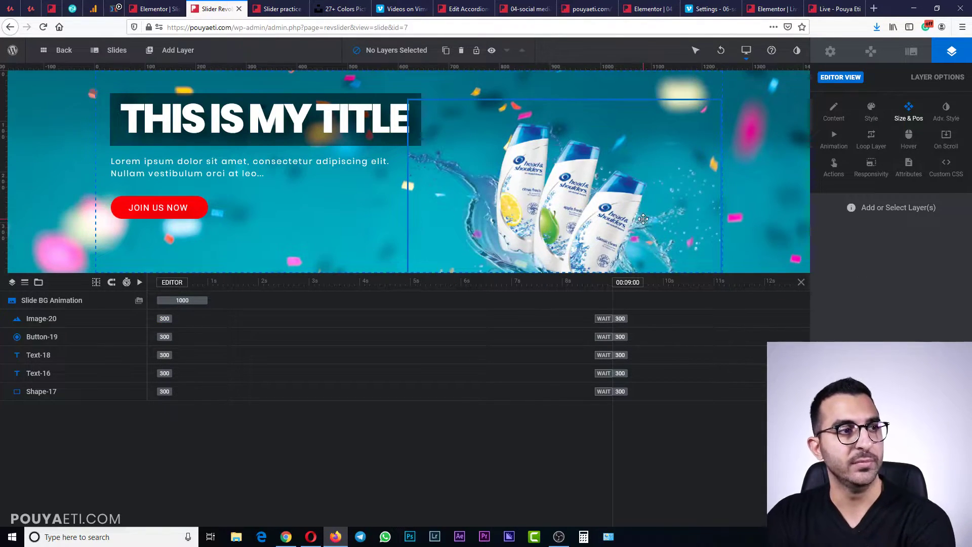
Save the slide, reload the live Slider practice page to check it, and return to the slide editor
key("ctrl+s")
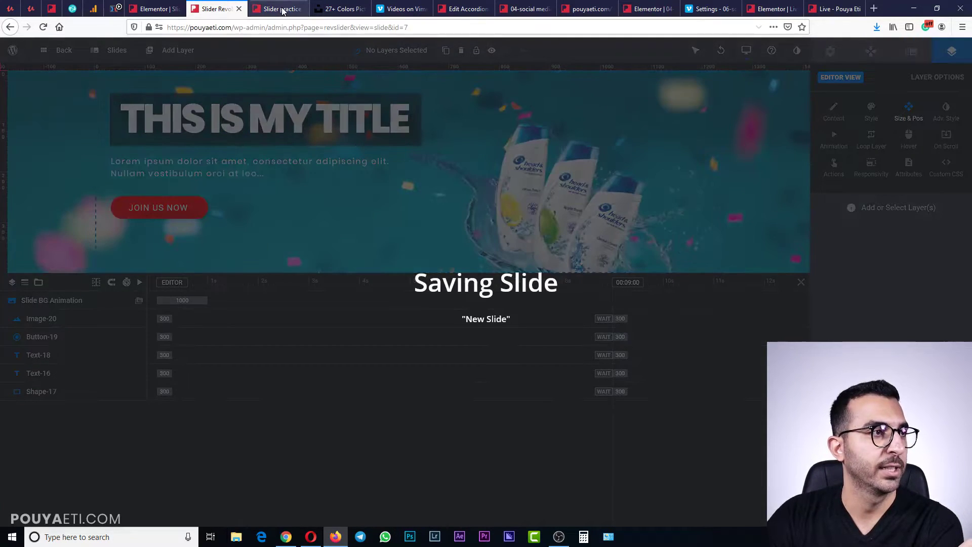
left_click(278, 9)
left_click(43, 27)
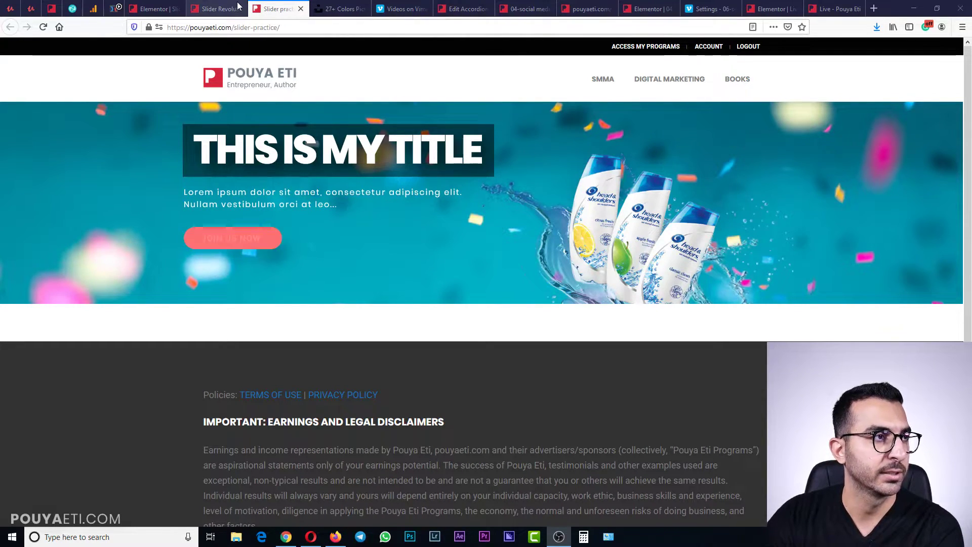
left_click(217, 9)
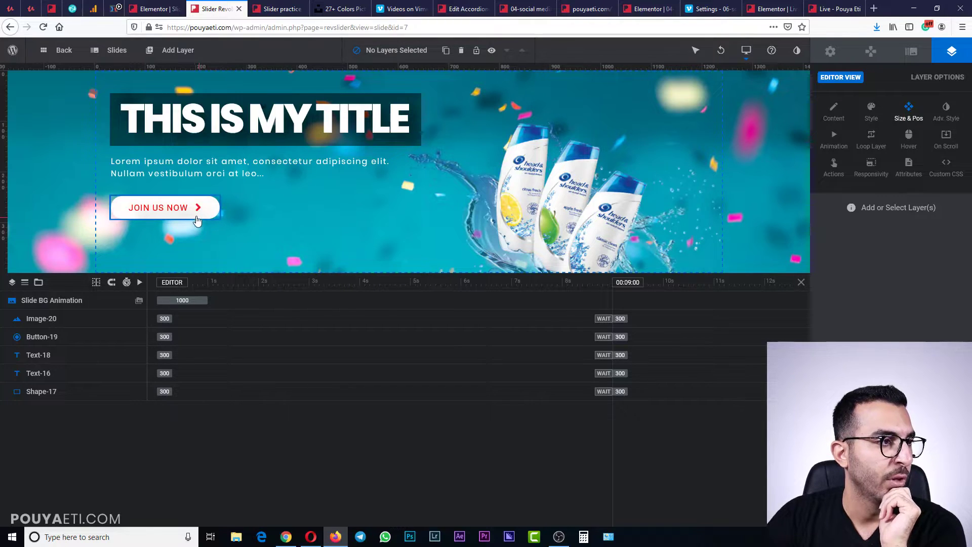
Try pop-up, masked and letter entrance animations on the Join Us Now button and apply the Block from Left transition
left_click(167, 213)
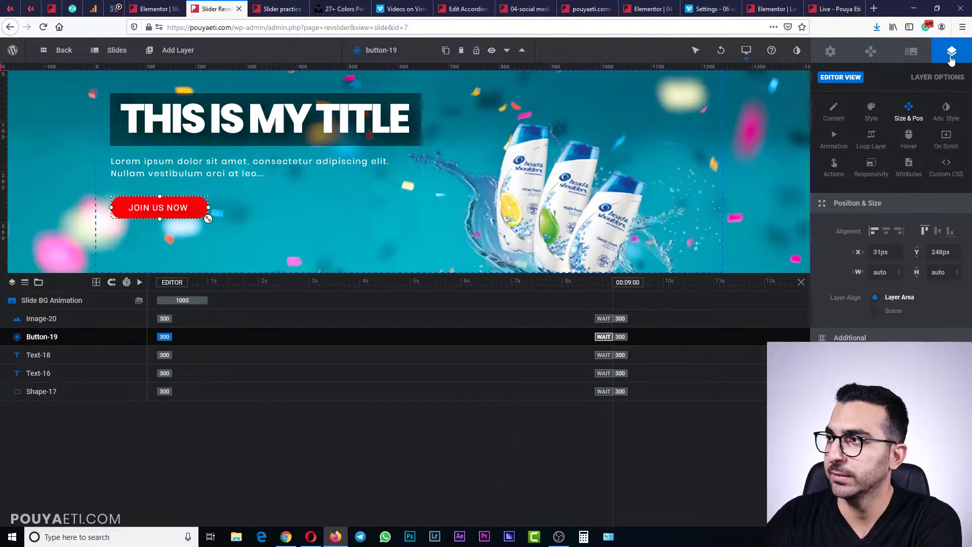
left_click(835, 147)
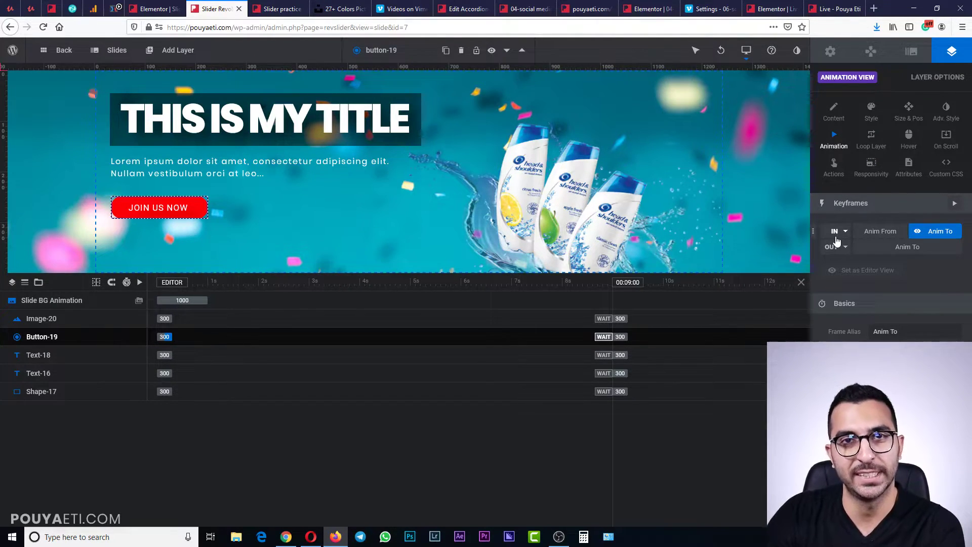
left_click(880, 237)
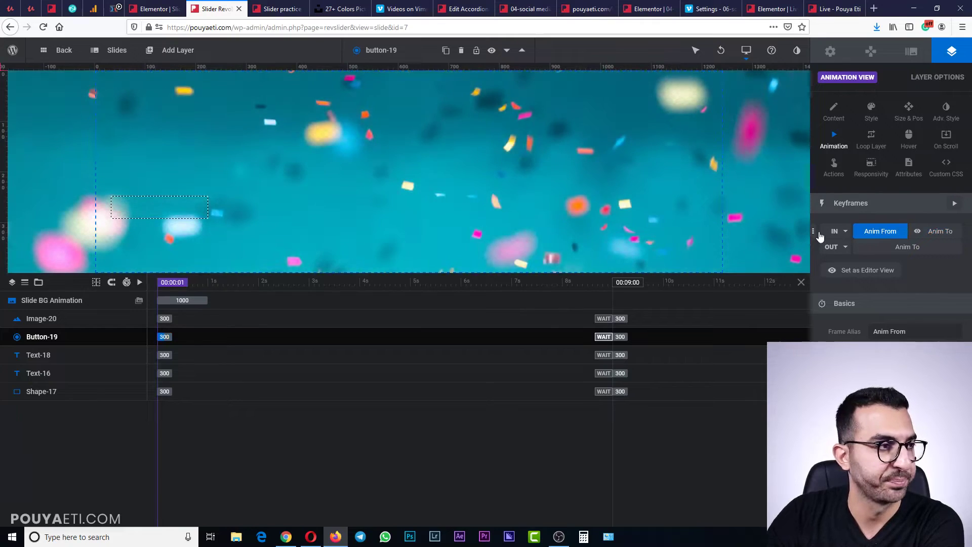
left_click(839, 237)
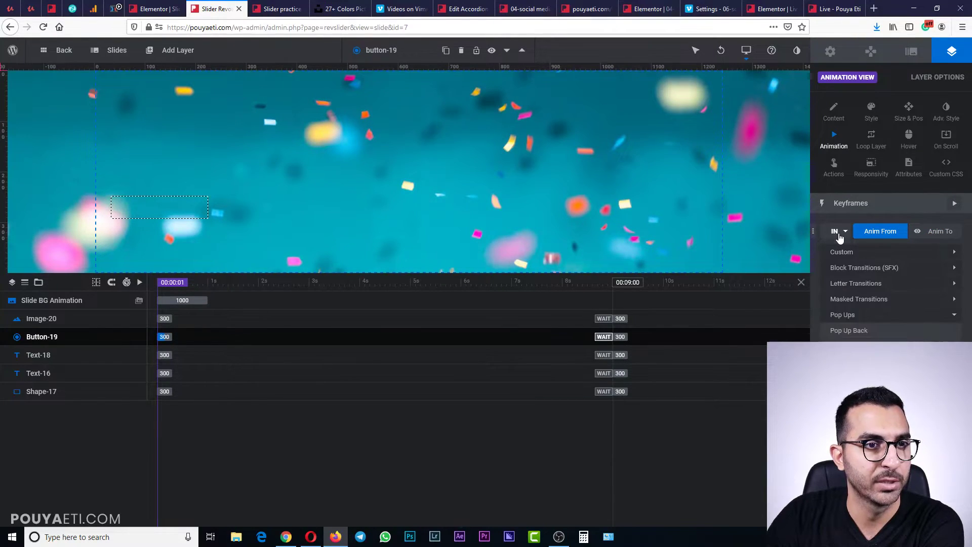
left_click(864, 345)
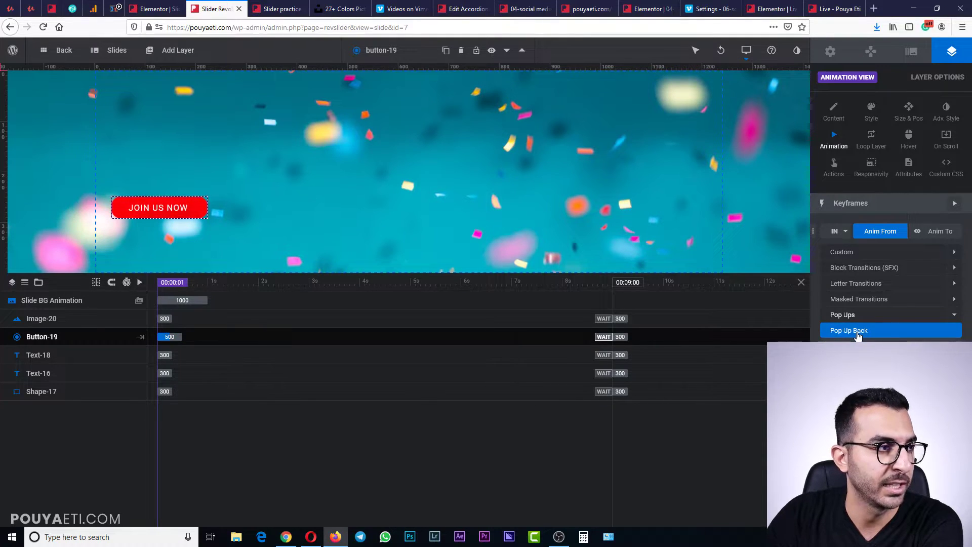
left_click(859, 299)
left_click(862, 330)
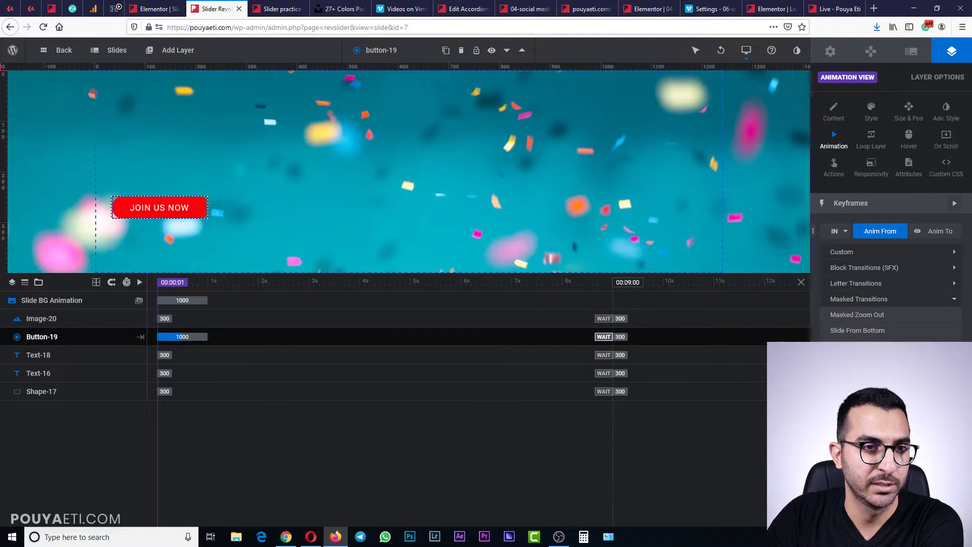
left_click(861, 284)
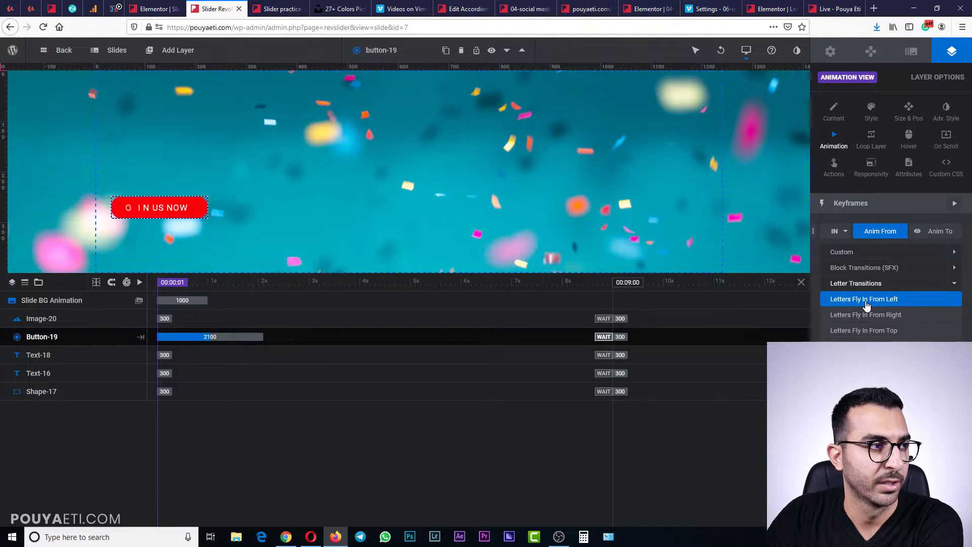
left_click(875, 267)
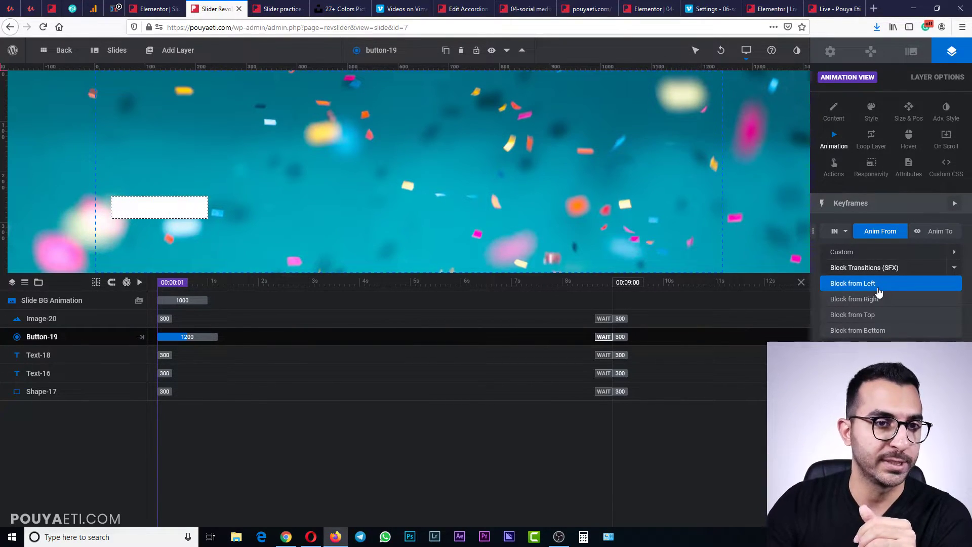
left_click(236, 288)
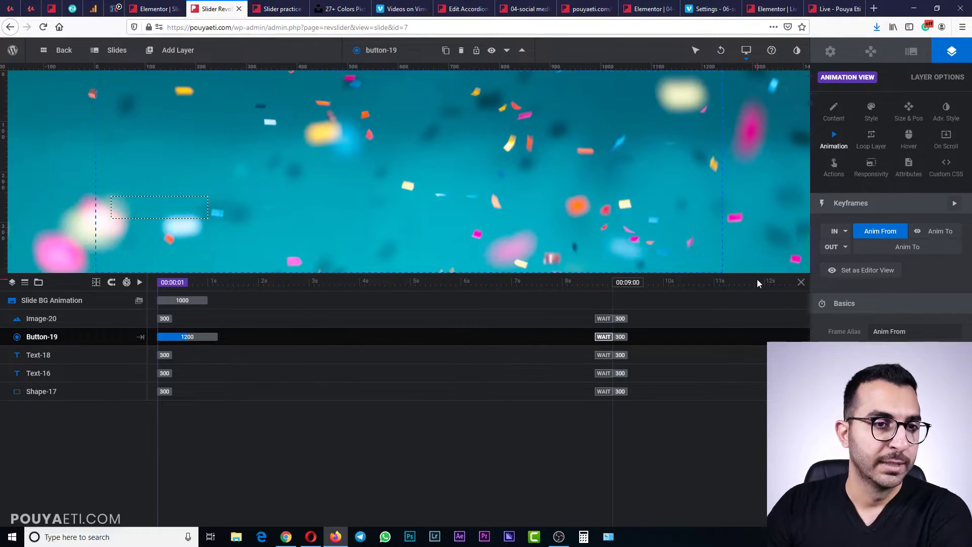
Delay the button's entrance animation to start at about 1 s on the timeline and play the slide to check the timing
left_click(140, 283)
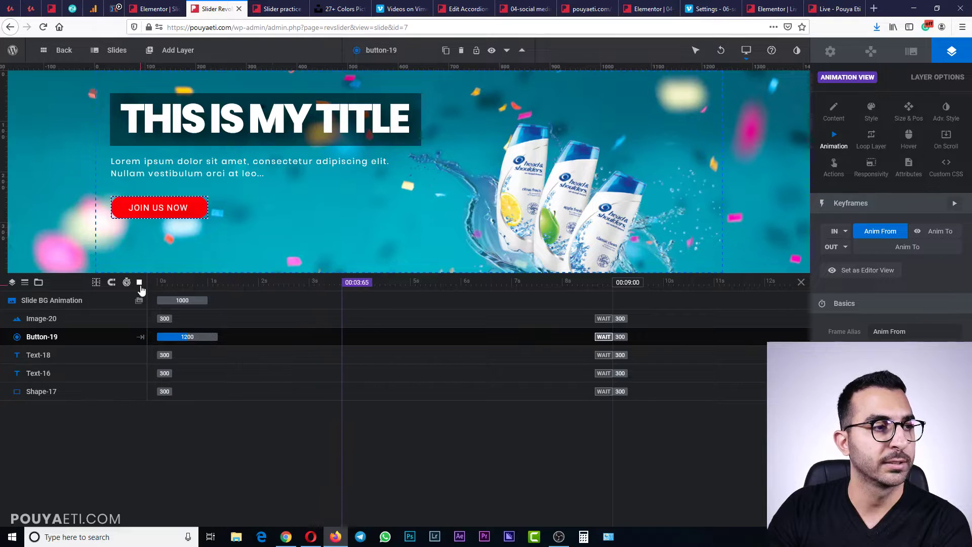
left_click(140, 285)
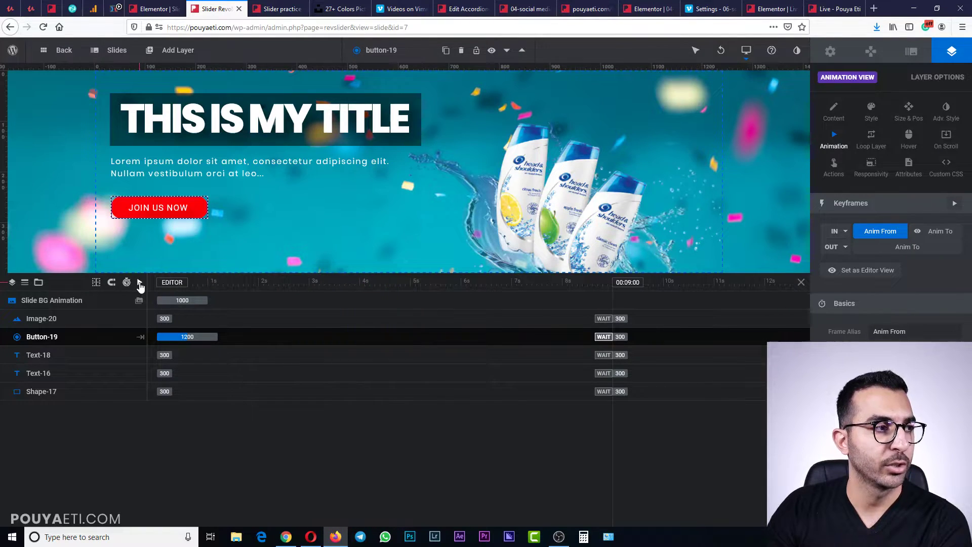
left_click(140, 284)
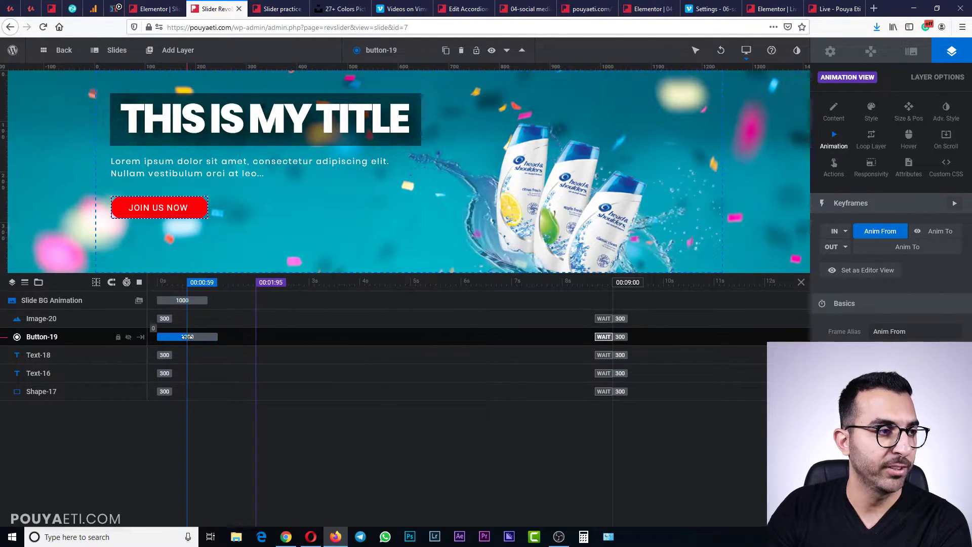
left_click_drag(187, 337, 237, 338)
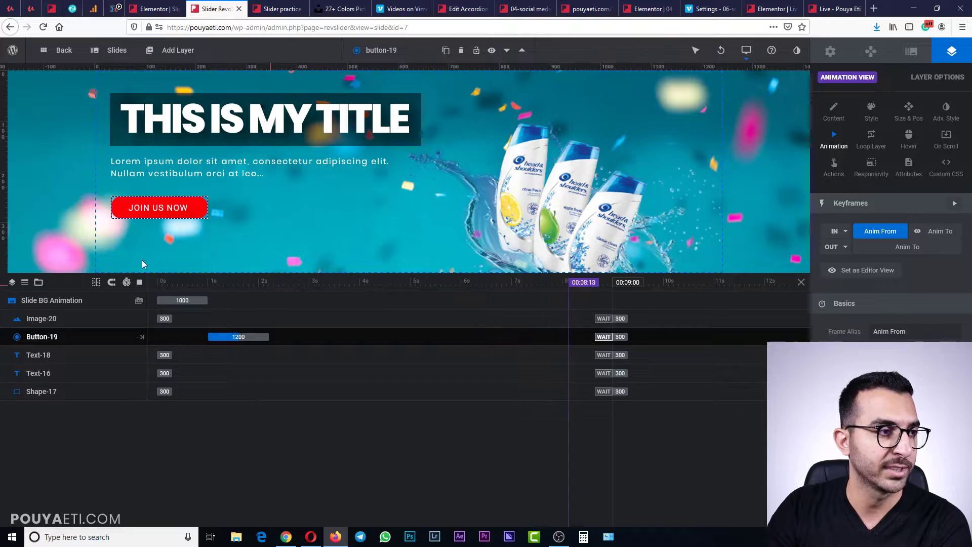
left_click(140, 282)
left_click(139, 282)
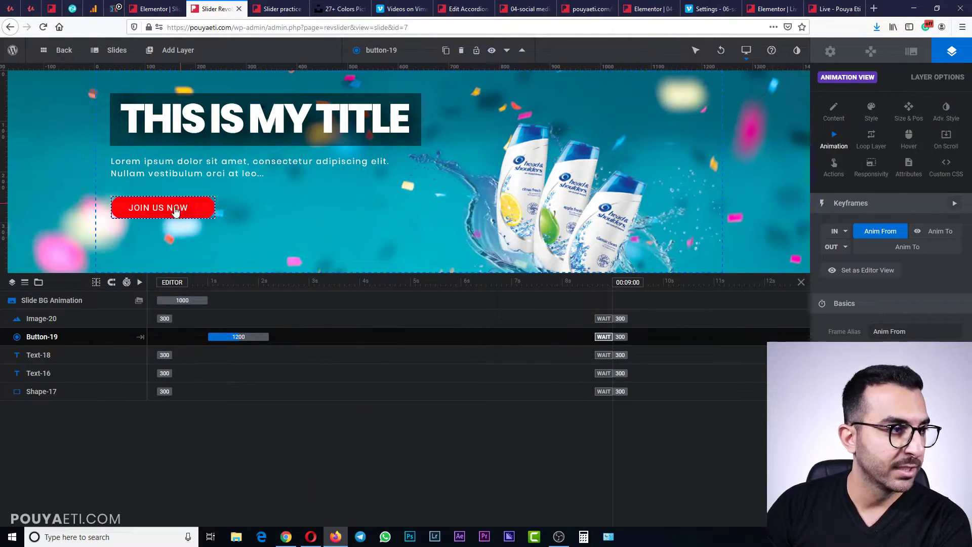
Preview block, pop-up and rotation entrance animations on the shampoo bottles image layer
left_click(550, 209)
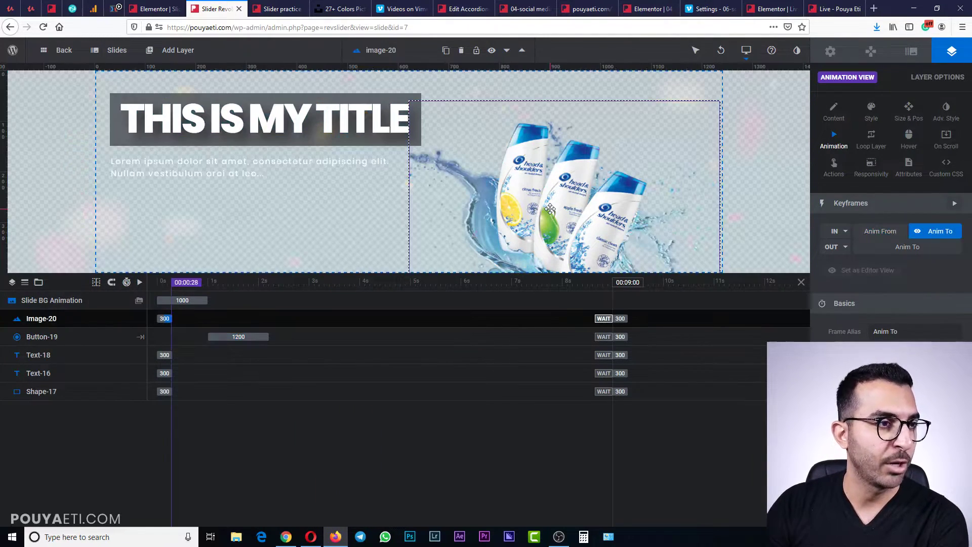
left_click(836, 233)
left_click(839, 232)
left_click(855, 299)
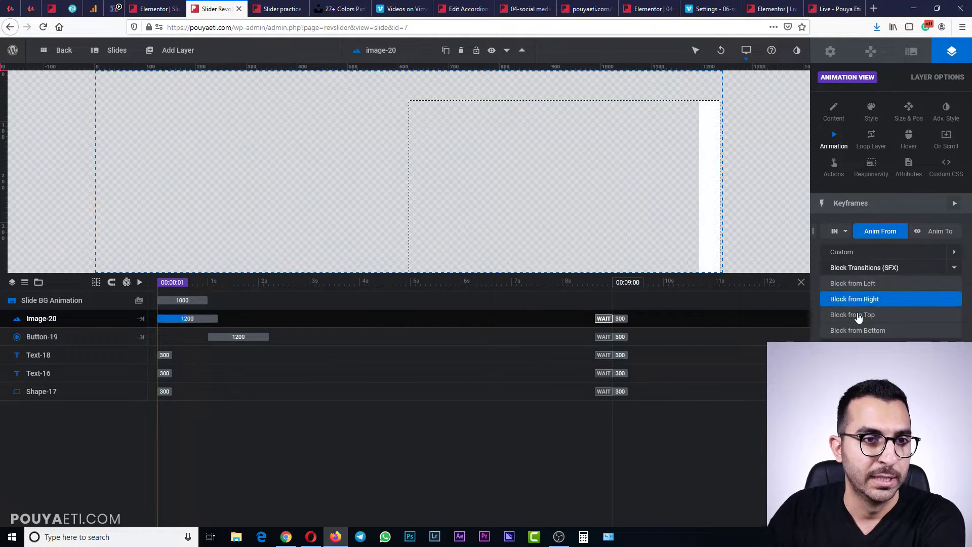
left_click(857, 330)
left_click(864, 268)
left_click(843, 298)
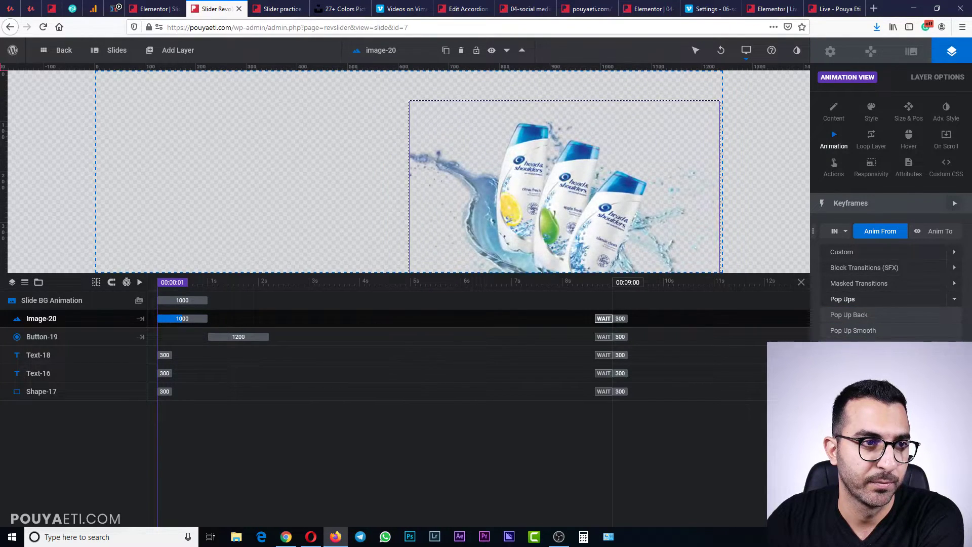
left_click(849, 315)
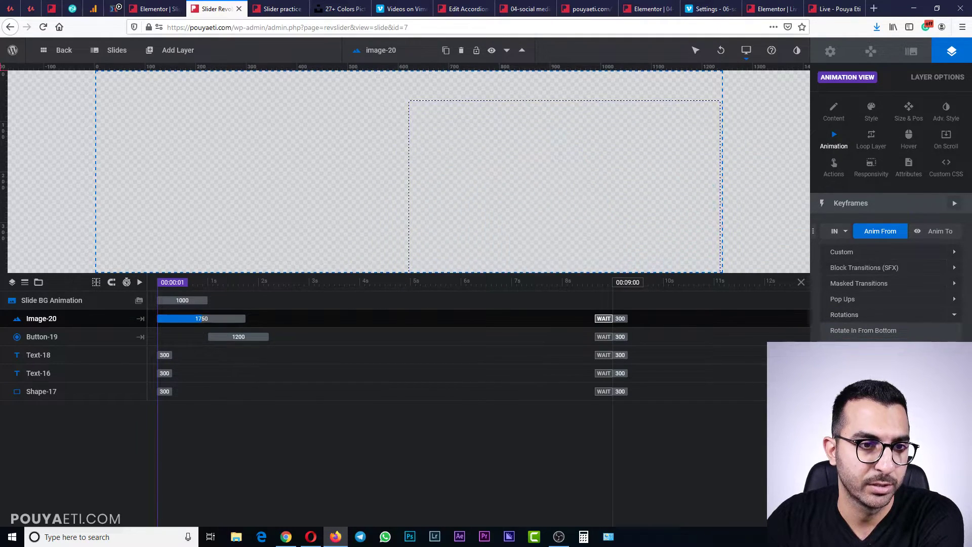
Set the bottles image's entrance animation to the masked transition Slide From Bottom
left_click(866, 267)
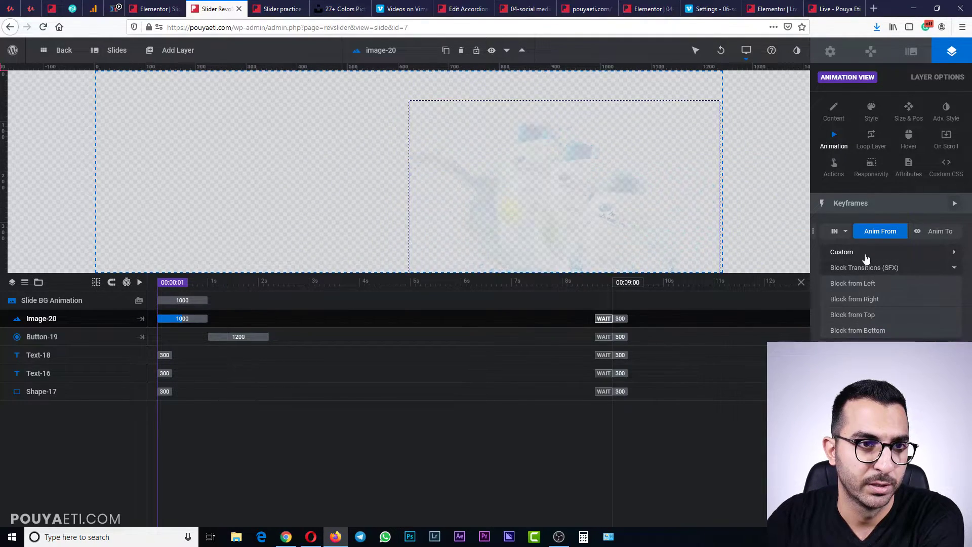
left_click(867, 253)
left_click(867, 260)
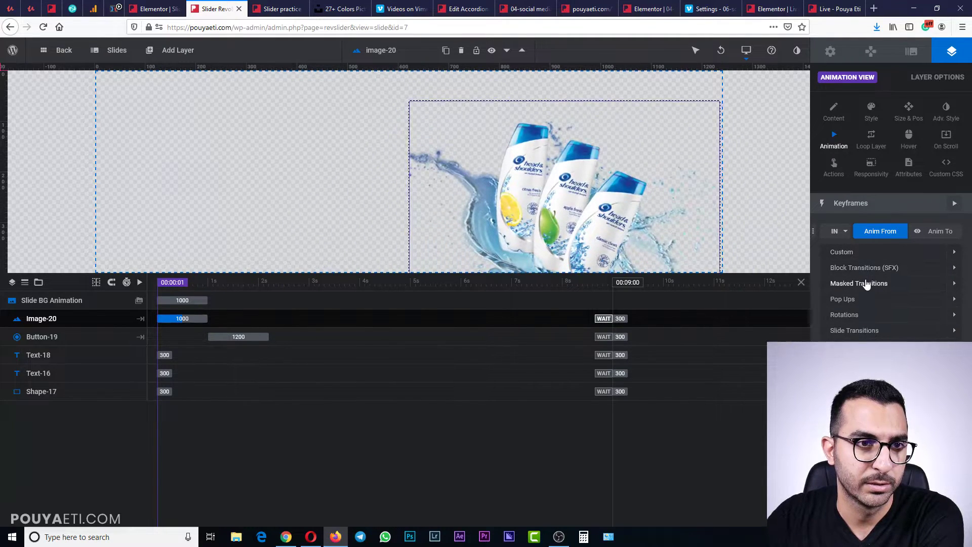
left_click(866, 282)
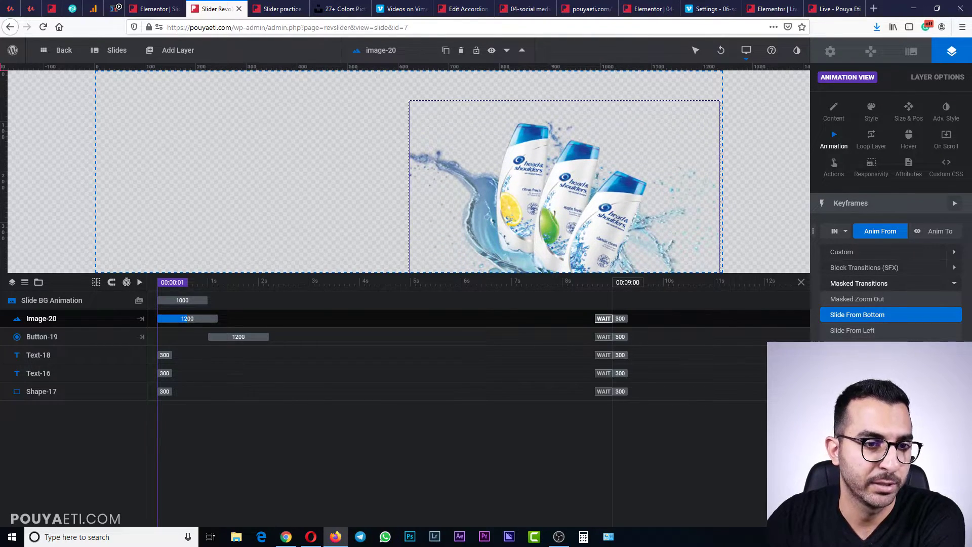
left_click(861, 315)
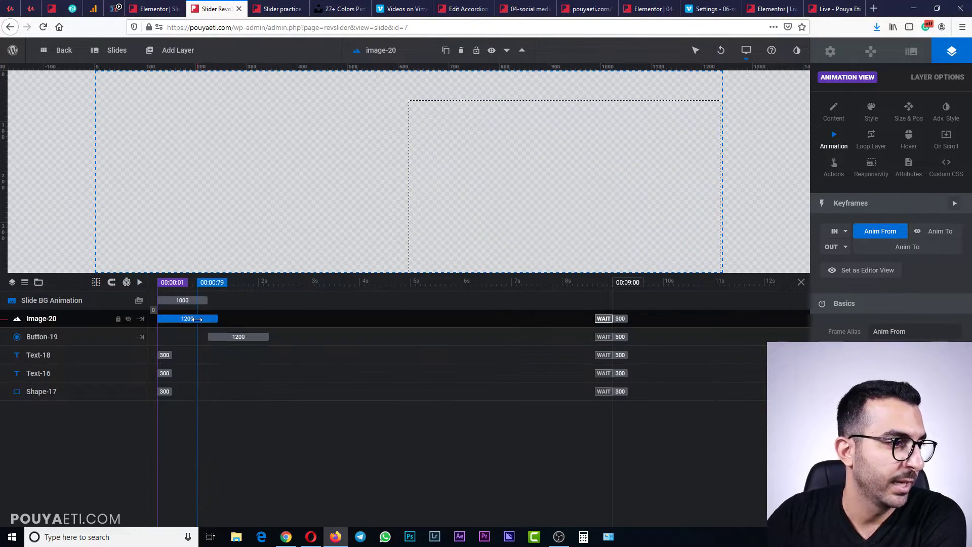
Start the button's entrance animation at about 0.5 s and the bottles image's at about 1 s, and play the slide
left_click(225, 337)
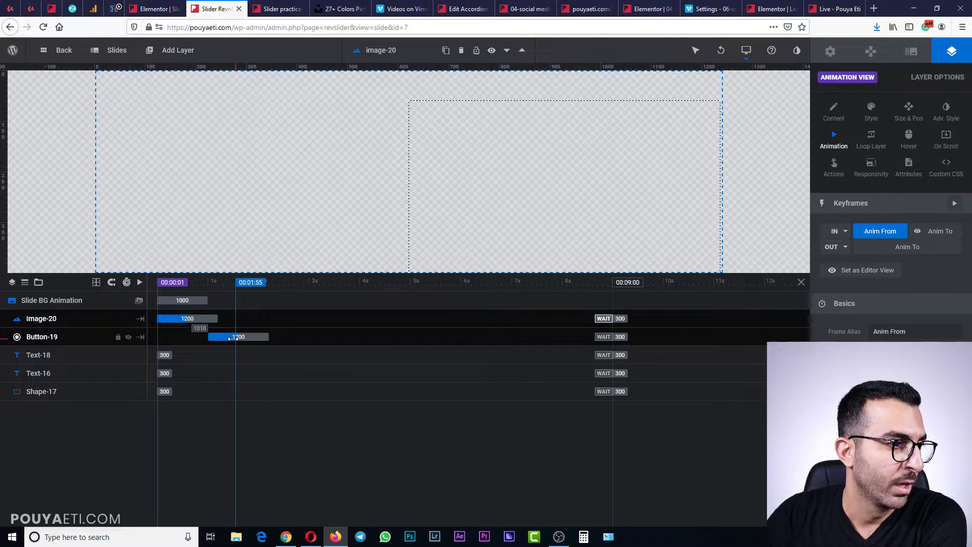
mouse_move(237, 337)
left_mouse_down()
mouse_move(218, 338)
mouse_move(251, 338)
mouse_move(217, 338)
mouse_move(254, 319)
mouse_move(219, 337)
left_mouse_up()
left_click(200, 318)
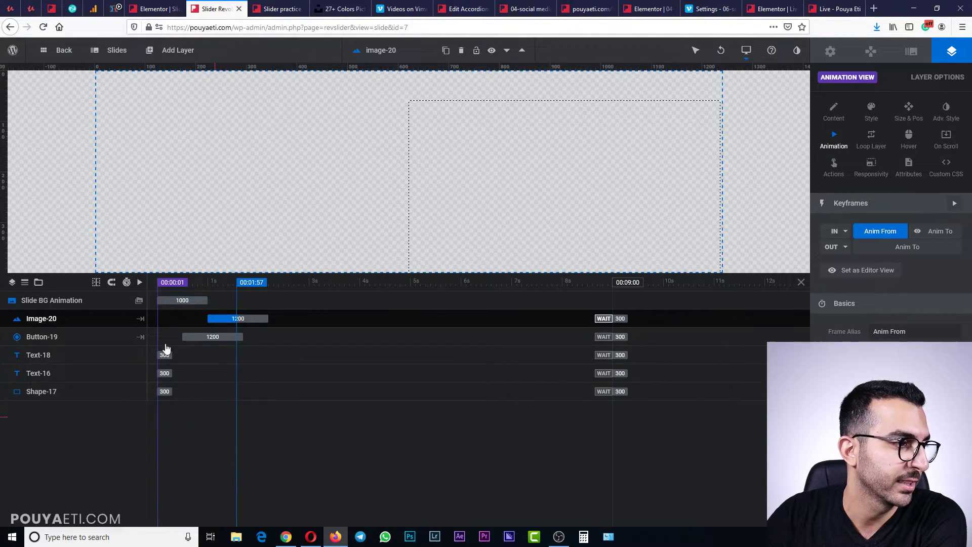
left_click(138, 284)
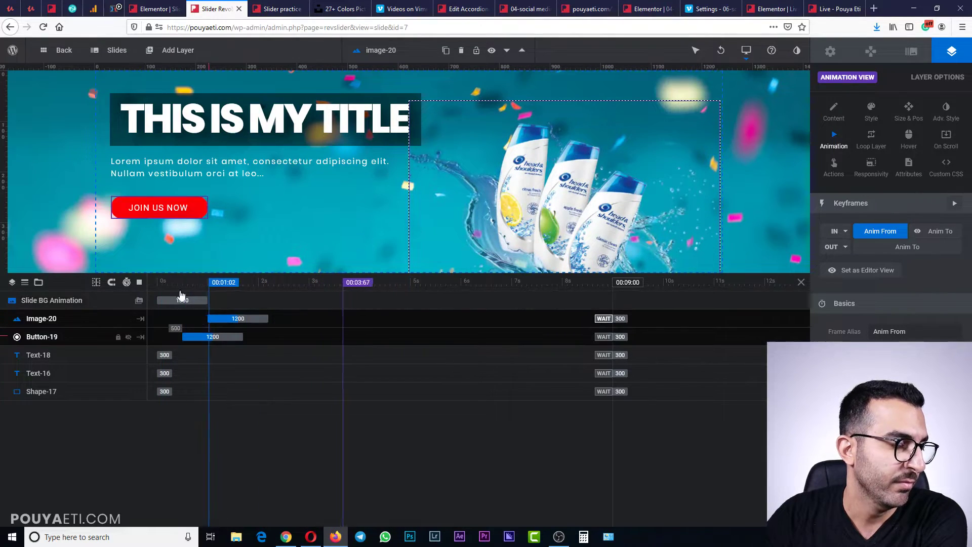
left_click(139, 283)
left_click(139, 283)
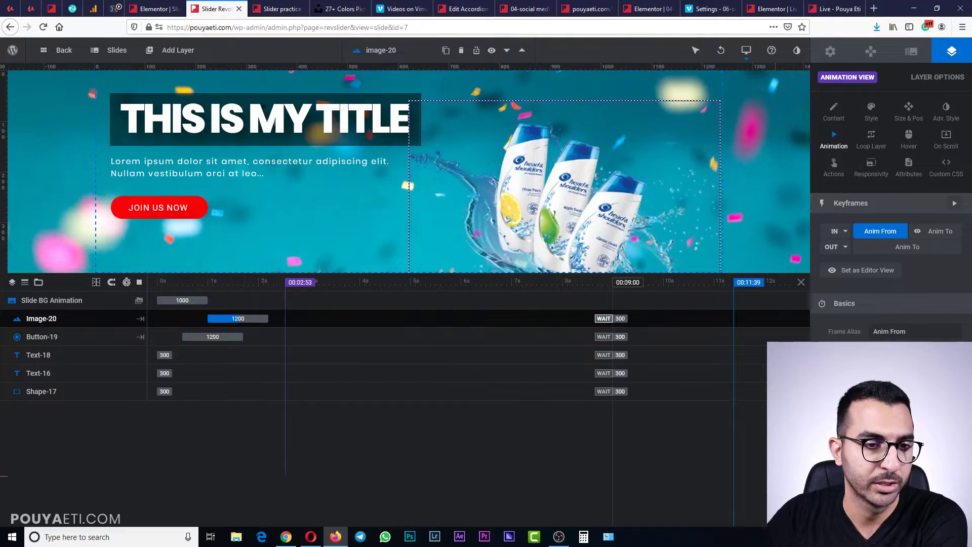
Save the slide and reload the live Slider practice page to check the layer animations
key("ctrl+s")
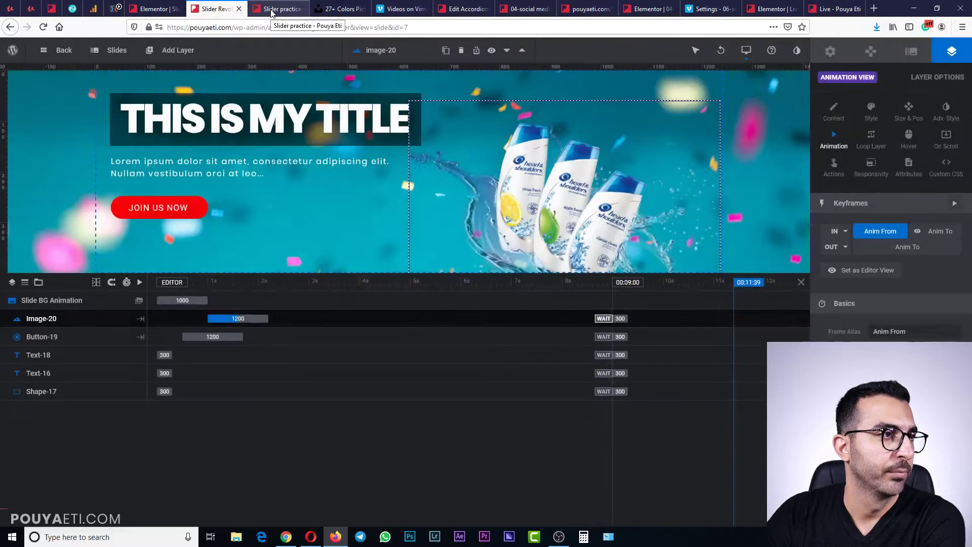
left_click(271, 11)
left_click(40, 28)
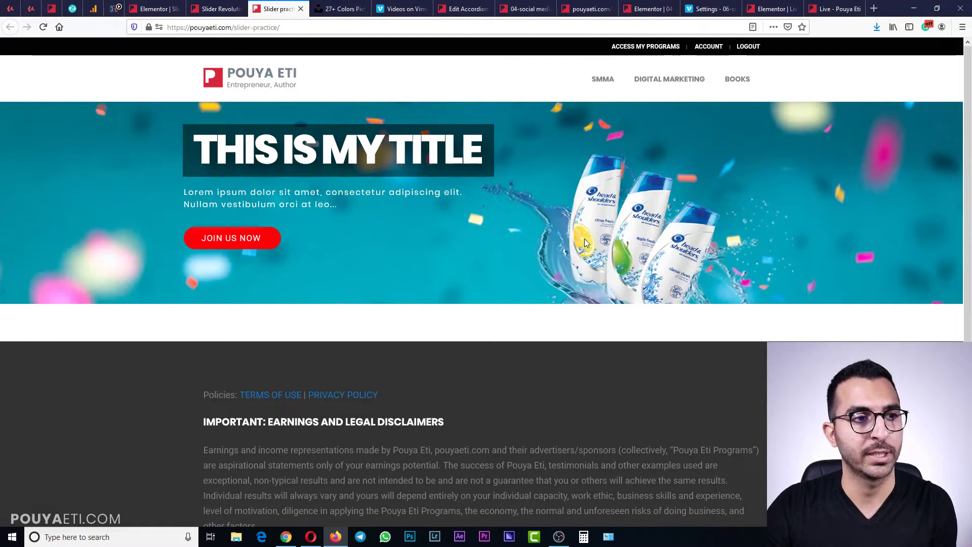
left_click(43, 27)
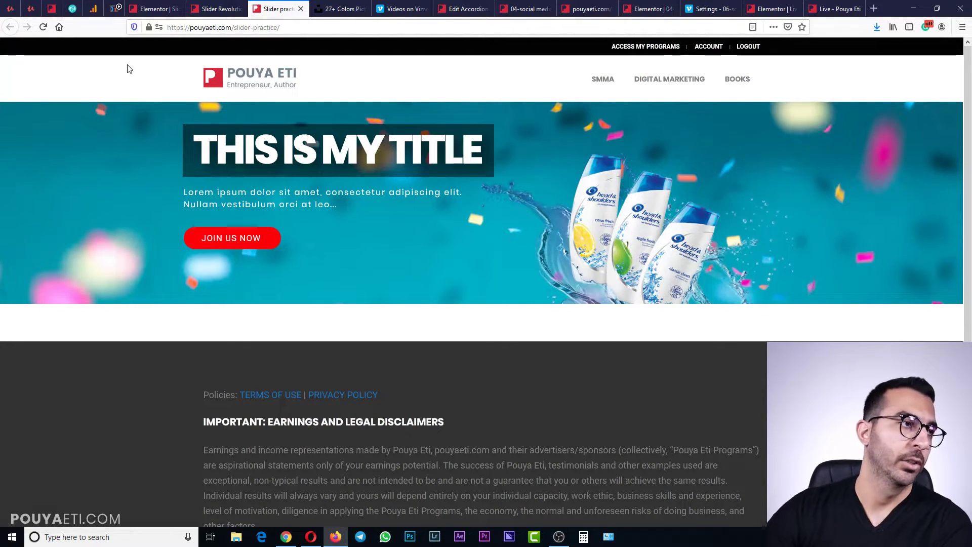
Return to the slide editor and examine the bottles image's size and position, on-scroll parallax and action options
left_click(226, 11)
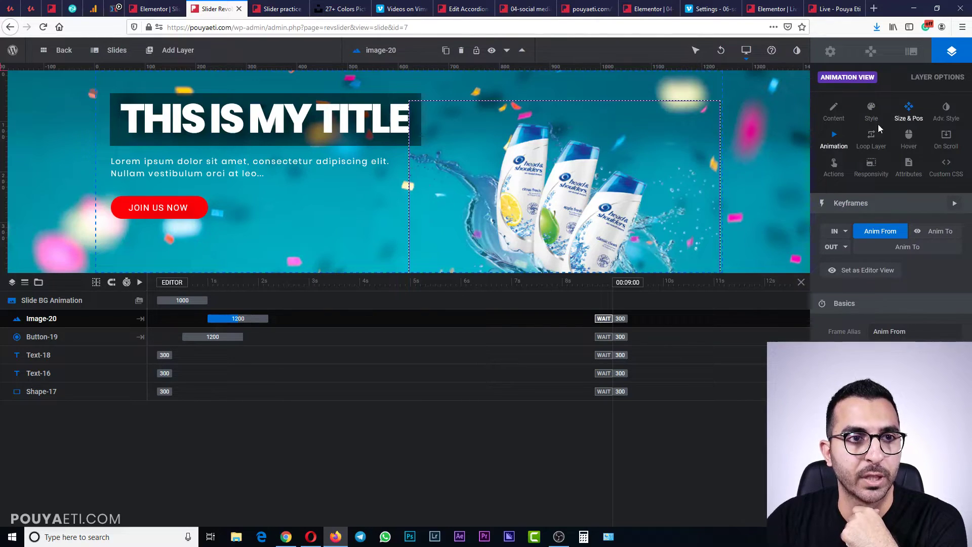
left_click(908, 125)
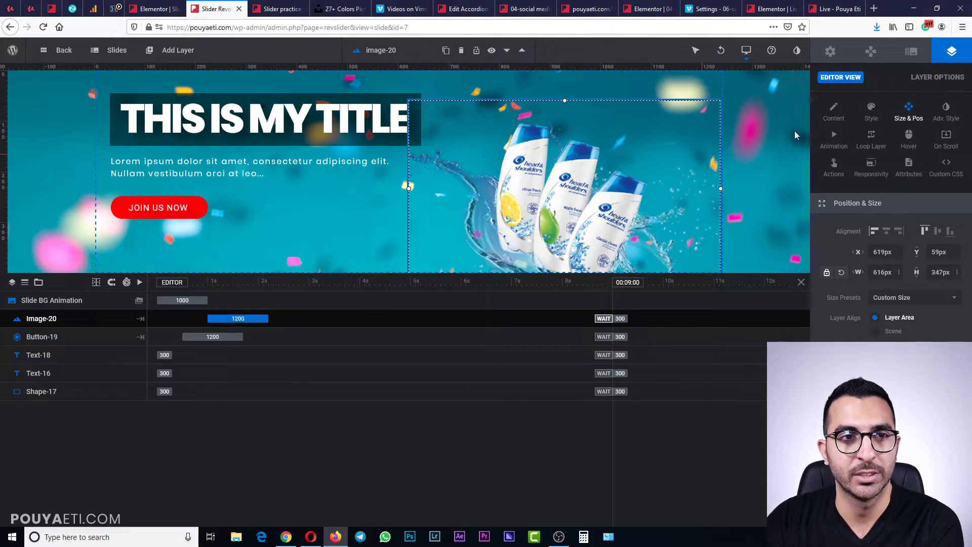
left_click(947, 144)
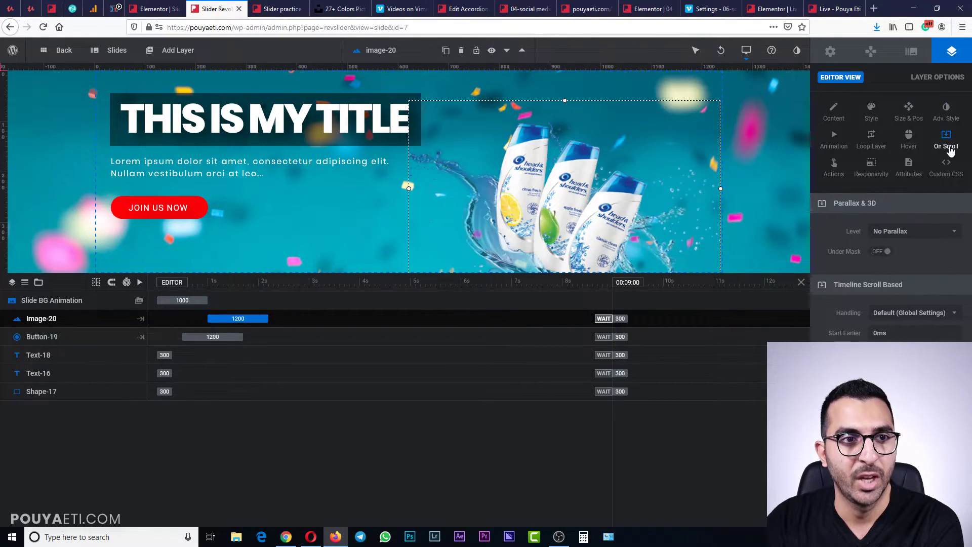
left_click(917, 241)
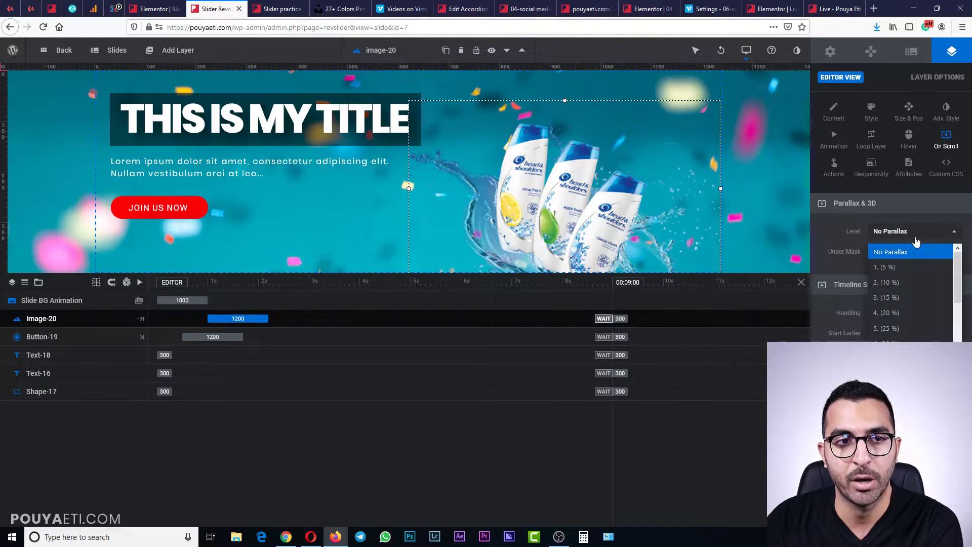
left_click(916, 240)
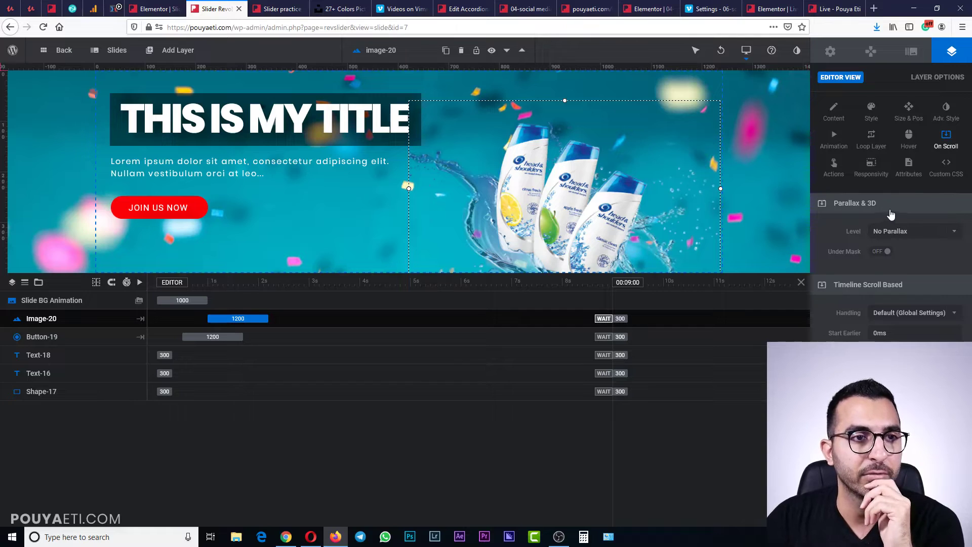
left_click(835, 172)
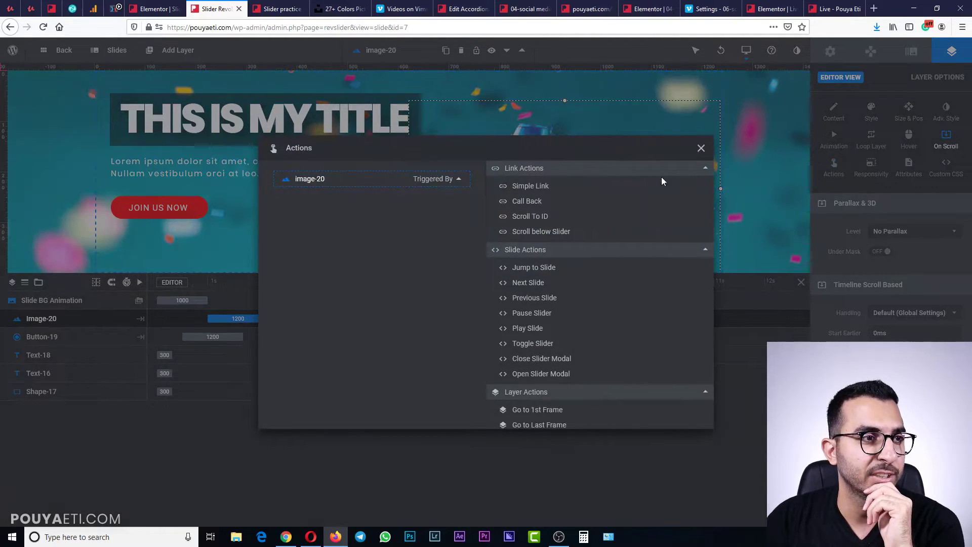
left_click(198, 210)
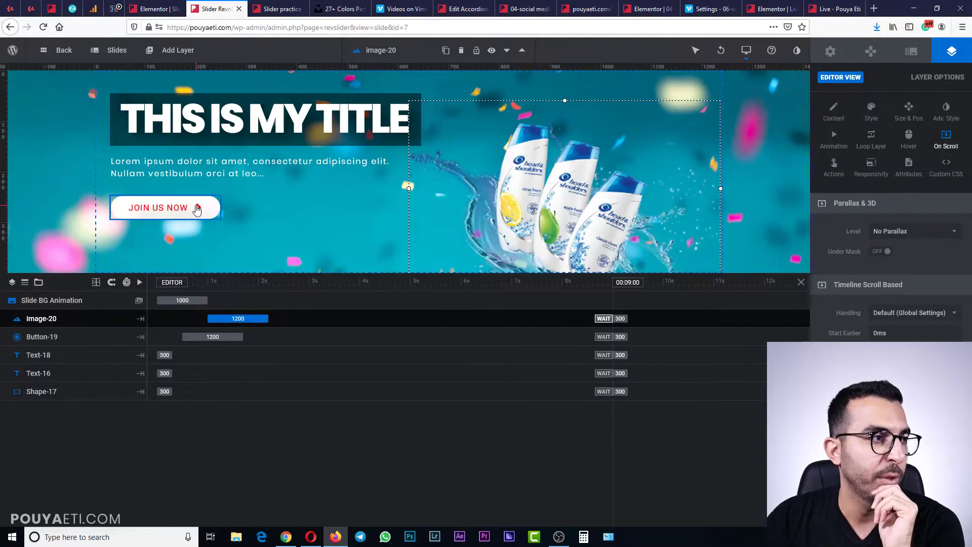
Add a Simple Link action to the Join Us Now button
left_click(197, 211)
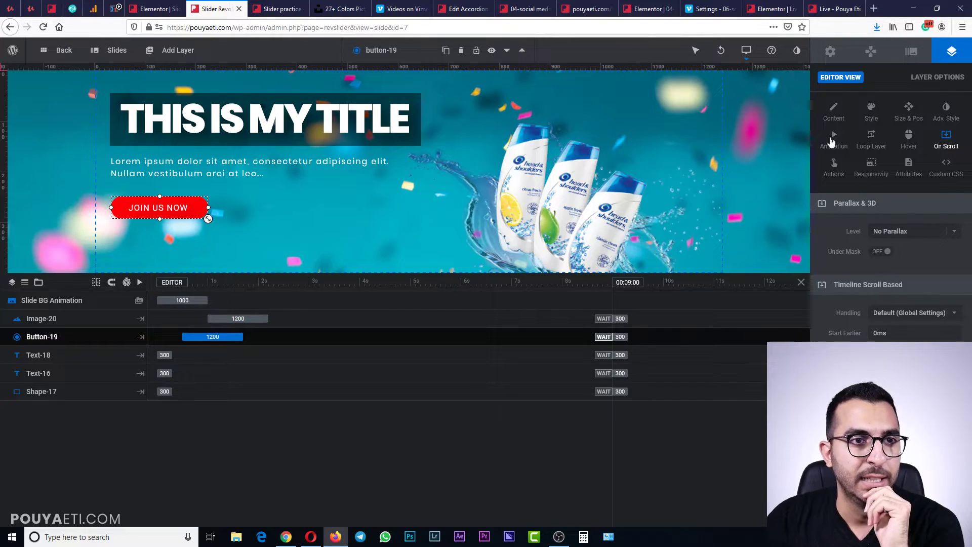
left_click(833, 172)
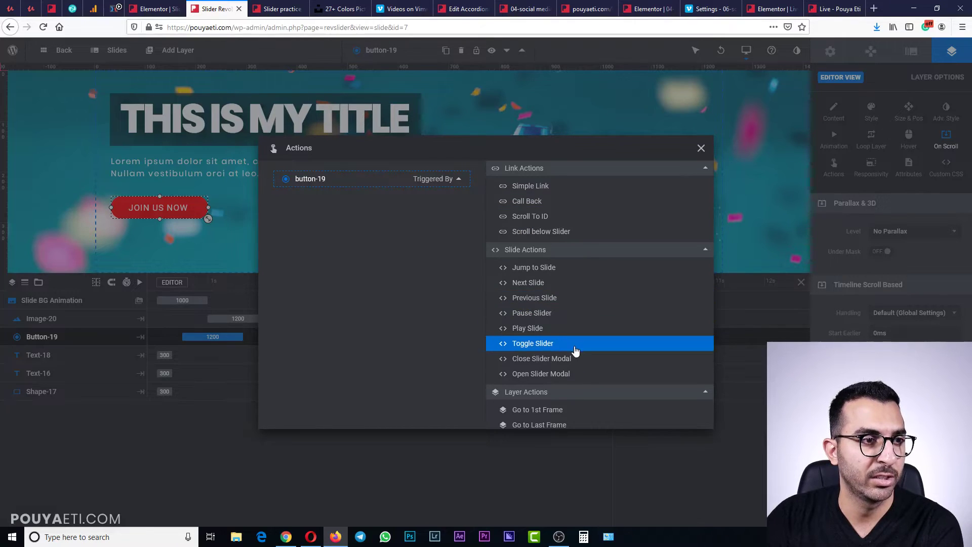
scroll(578, 348, "down", 4)
scroll(591, 344, "down", 2)
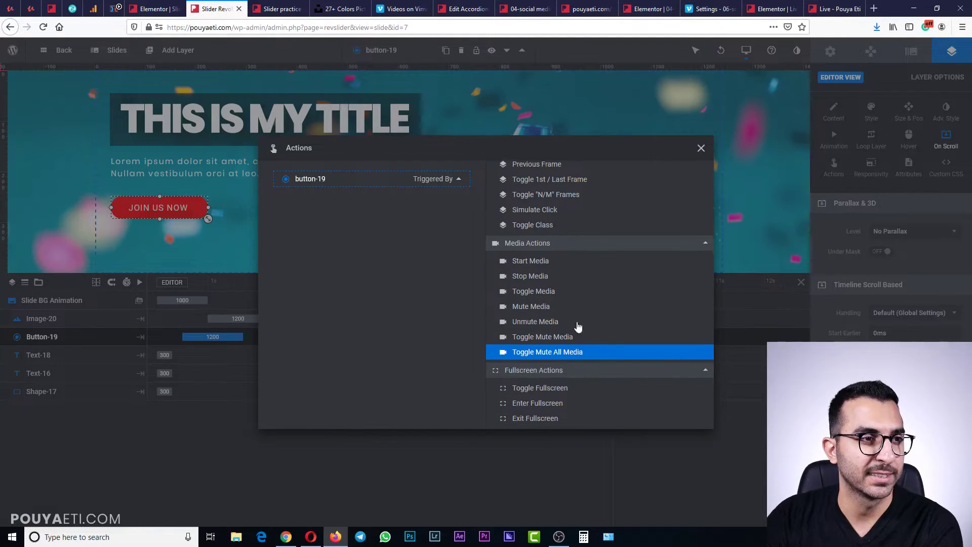
scroll(558, 277, "up", 6)
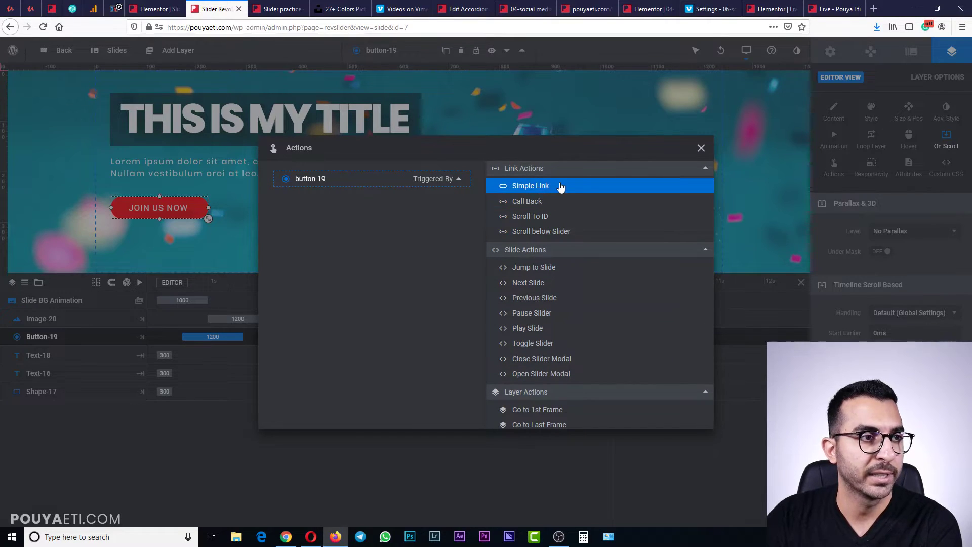
left_click(541, 188)
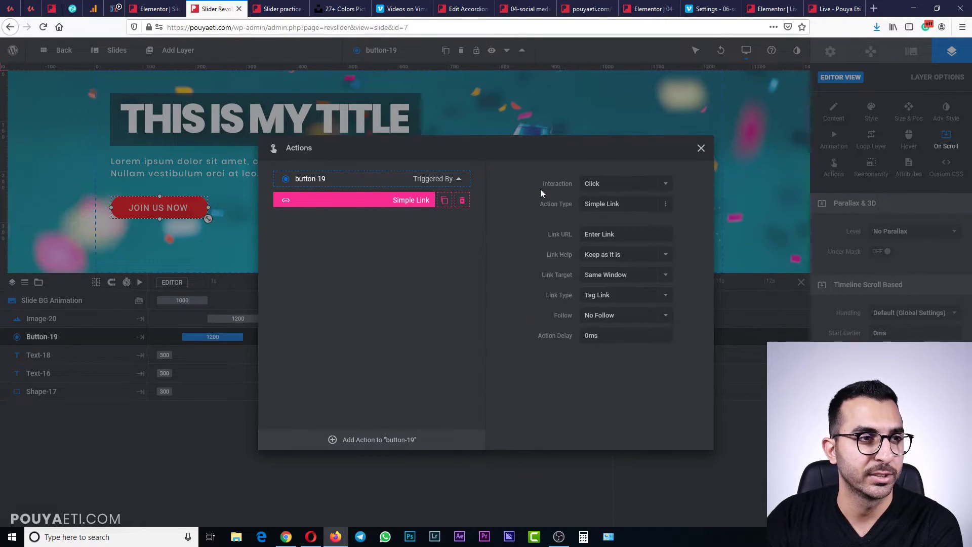
Keep the action as a Simple Link triggered by Click, set its link URL to pouyaeti.com, and save the slide
left_click(632, 209)
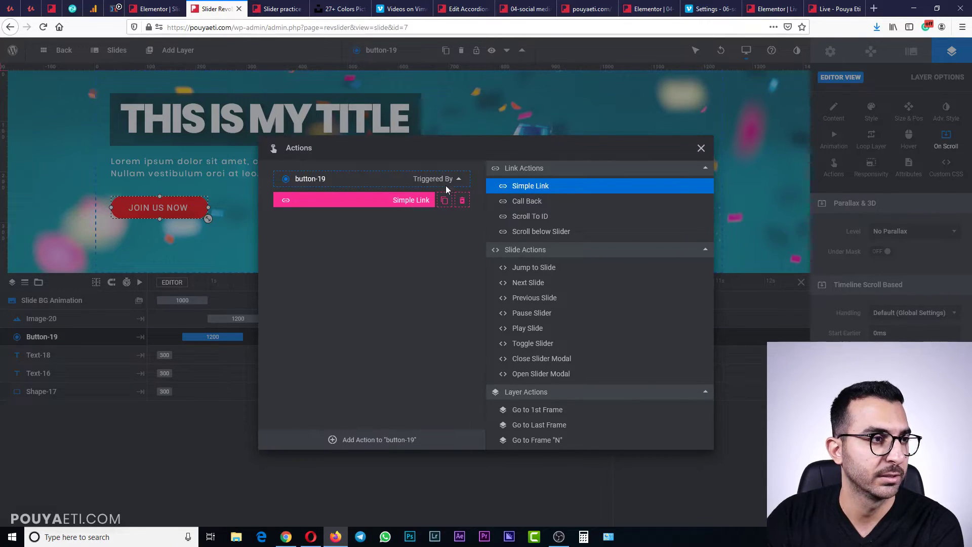
left_click(538, 187)
left_click(637, 186)
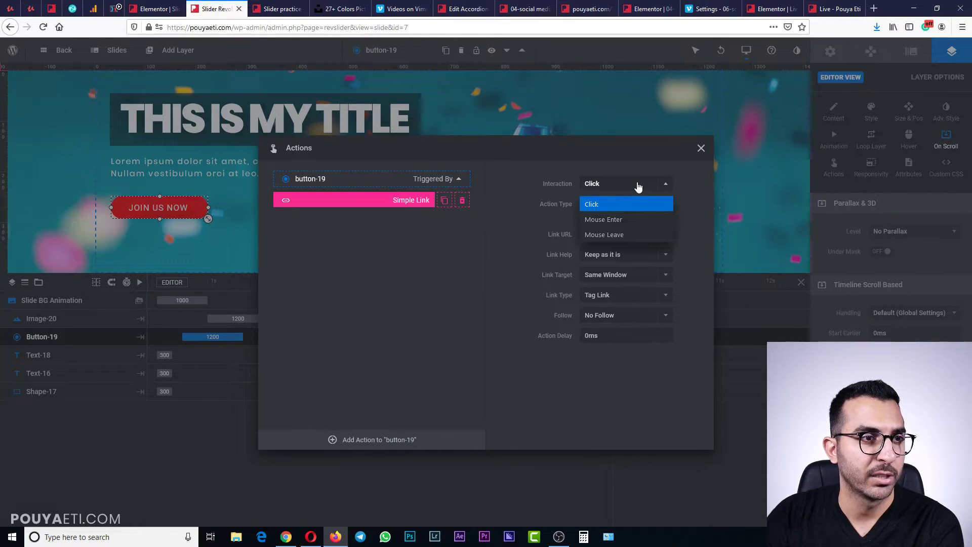
left_click(637, 186)
left_click(617, 235)
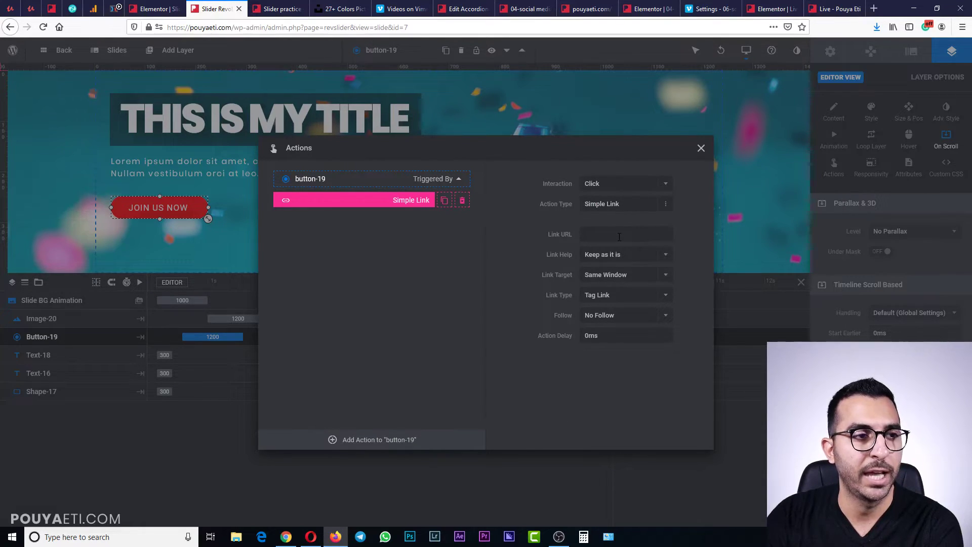
type("pouyaeti.com")
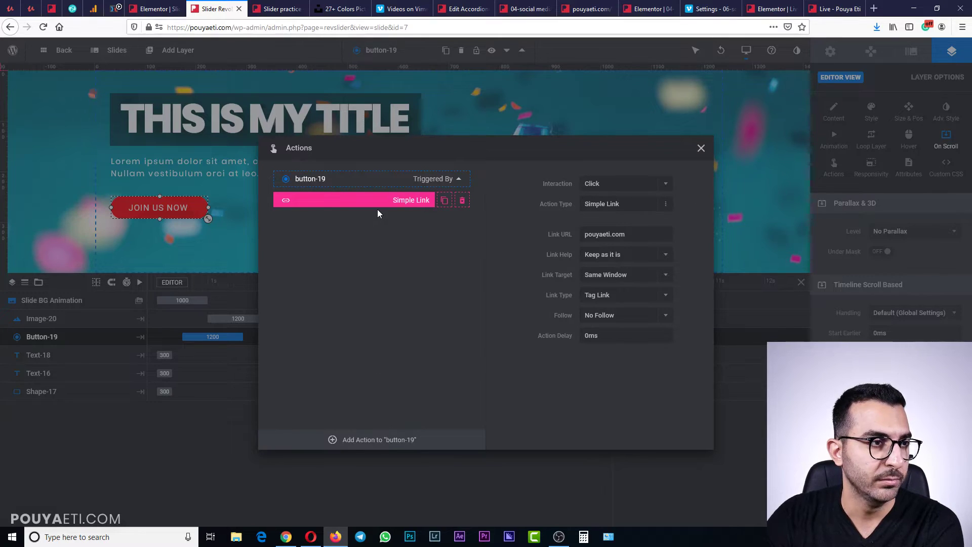
left_click(701, 148)
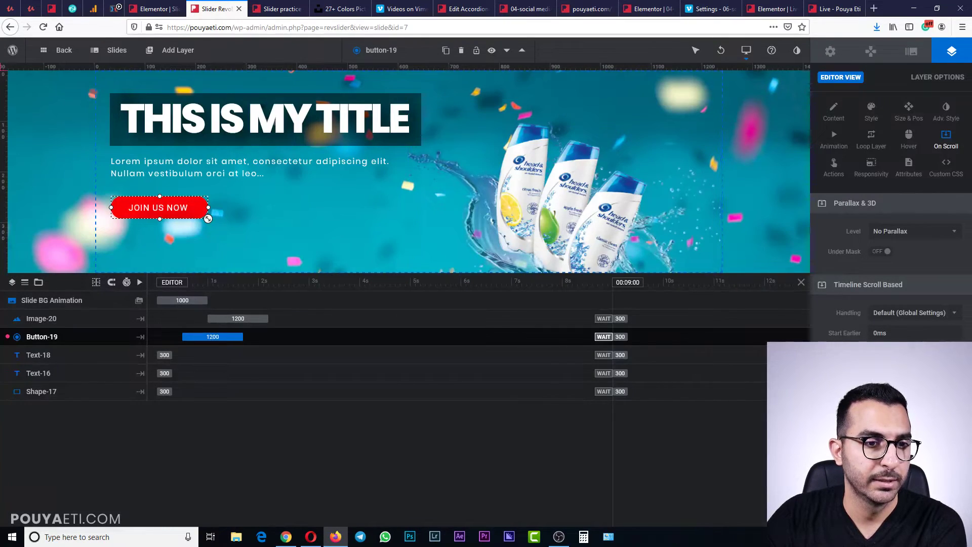
key("ctrl+s")
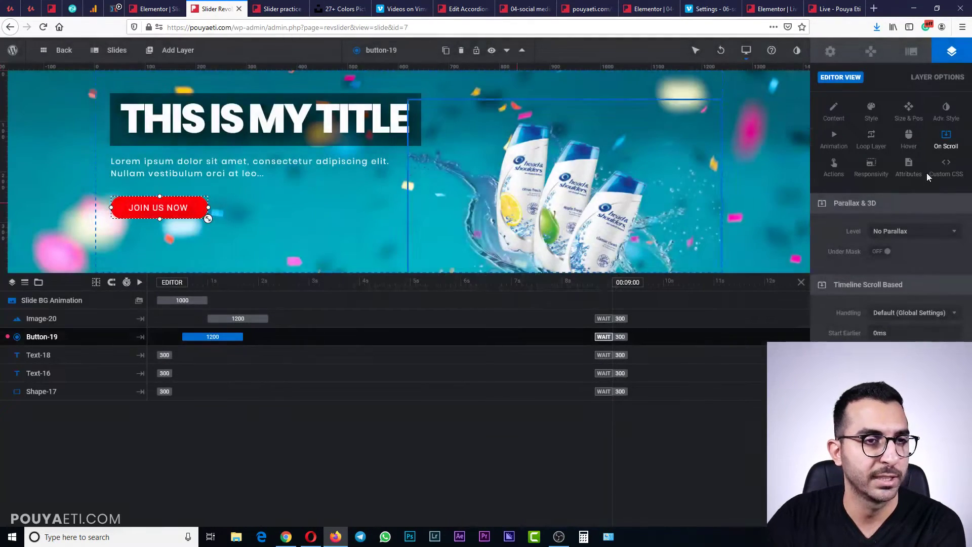
Check the button's action list, then reload the Slider practice page and test the Join Us Now link
left_click(833, 167)
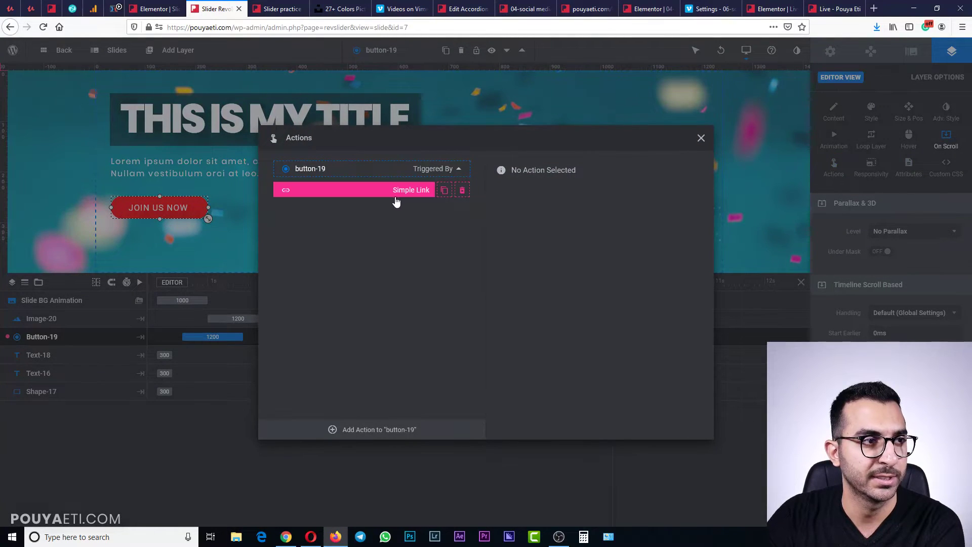
left_click(701, 138)
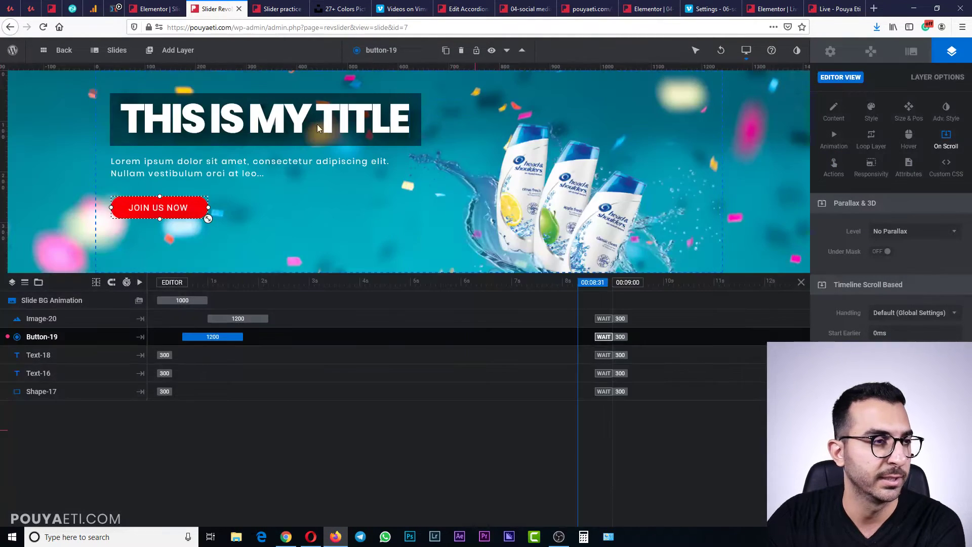
left_click(276, 9)
key("F5")
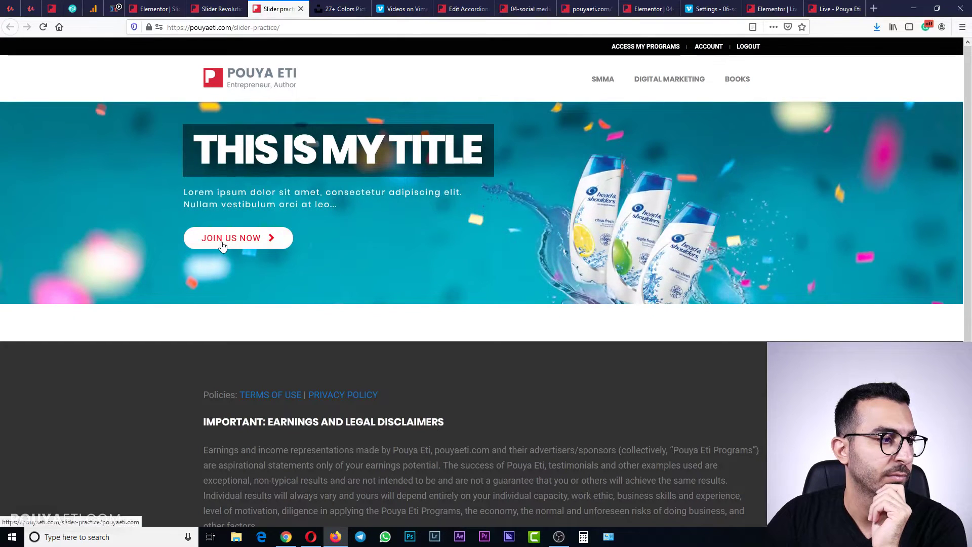
left_click(257, 243)
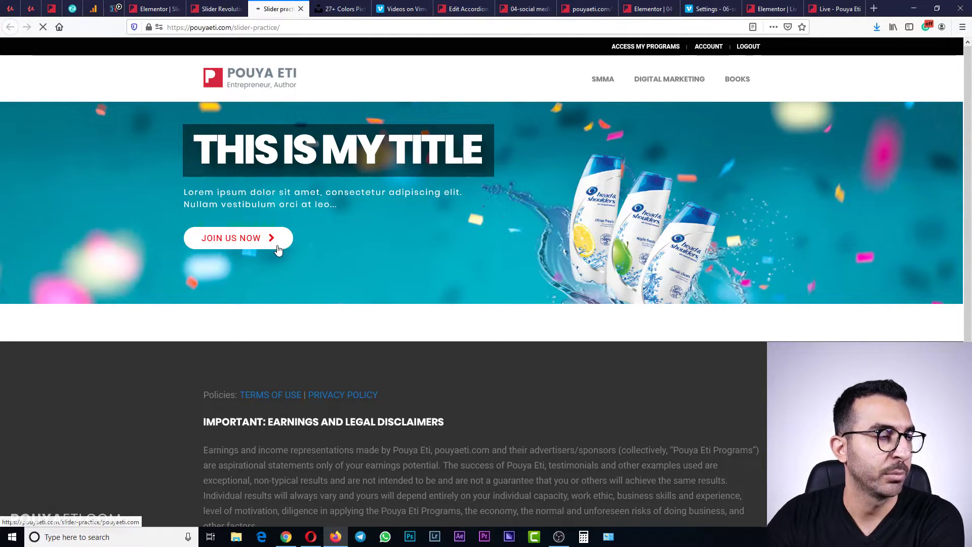
left_click(256, 230)
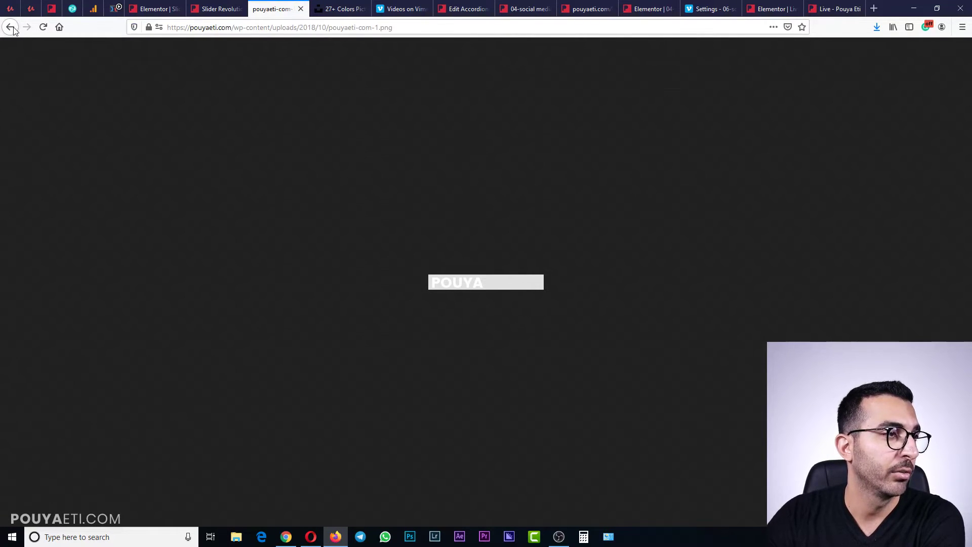
left_click(11, 27)
Return to the slide editor and delete the Simple Link action from the Join Us Now button
left_click(217, 9)
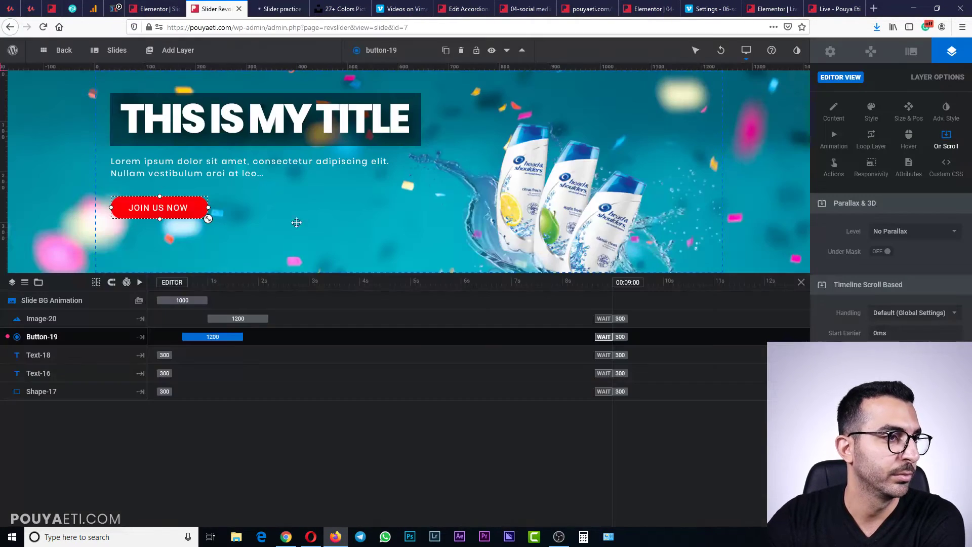
left_click(833, 166)
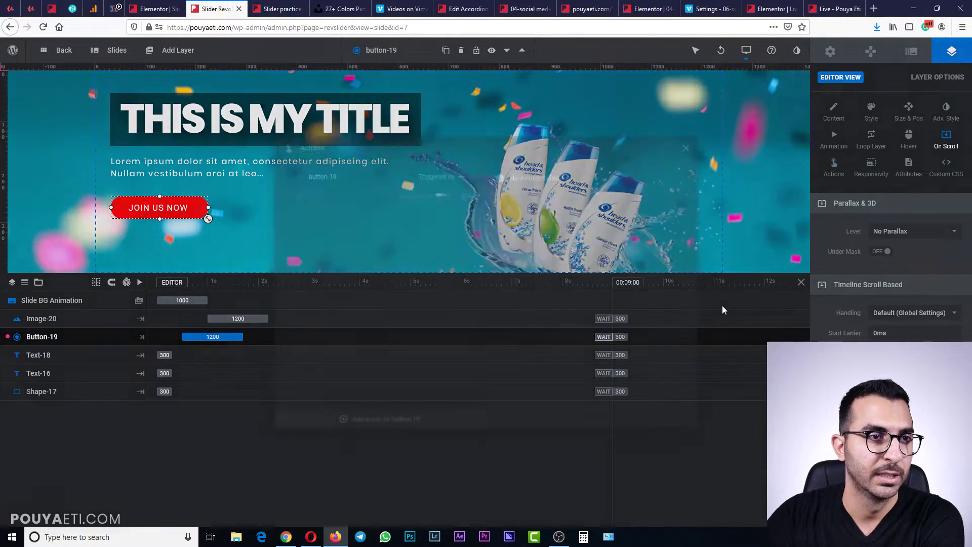
left_click(379, 189)
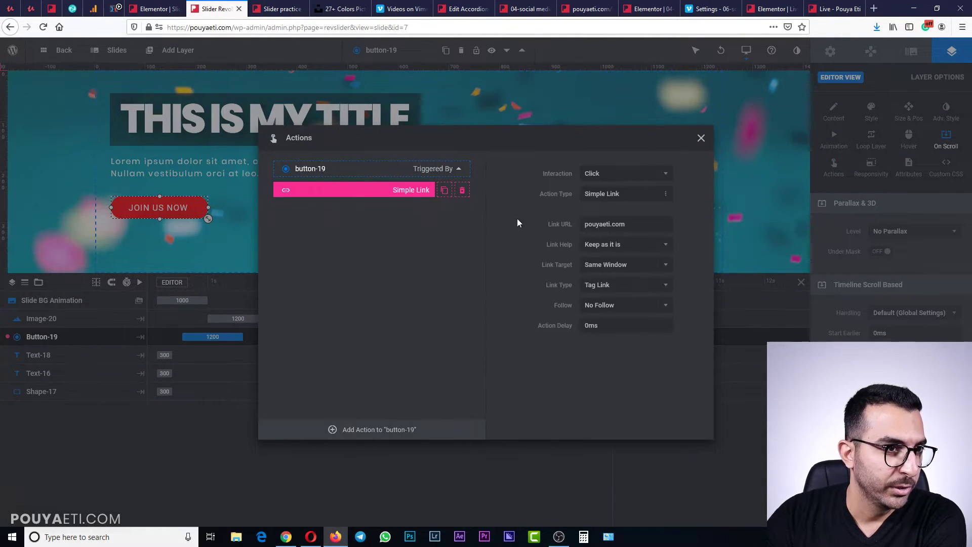
triple_click(634, 224)
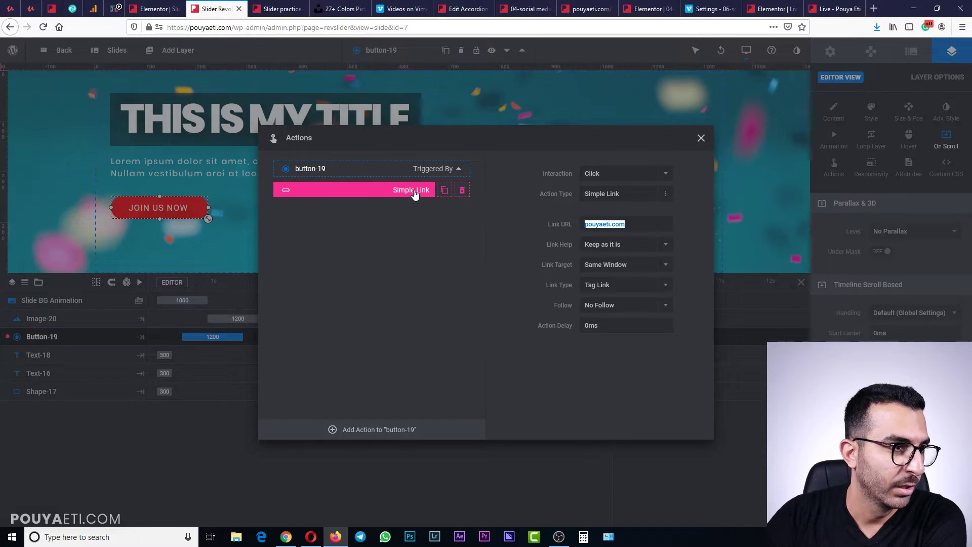
left_click(461, 190)
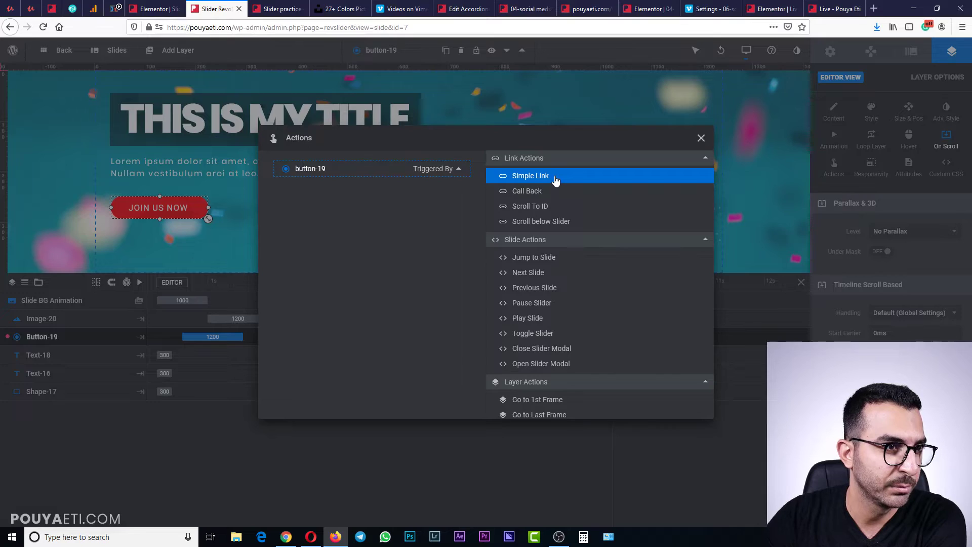
left_click(556, 180)
left_click(622, 225)
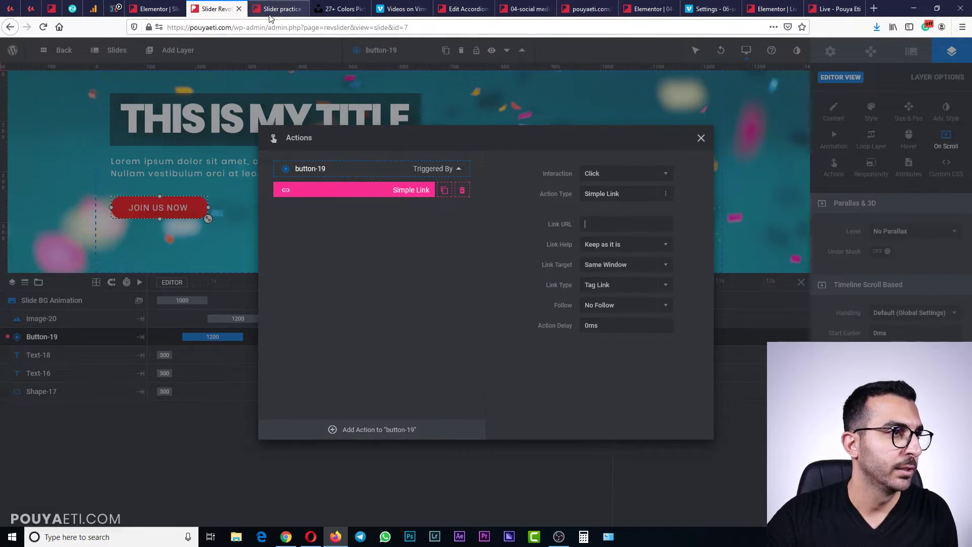
left_click_drag(234, 27, 156, 40)
key("ctrl+c")
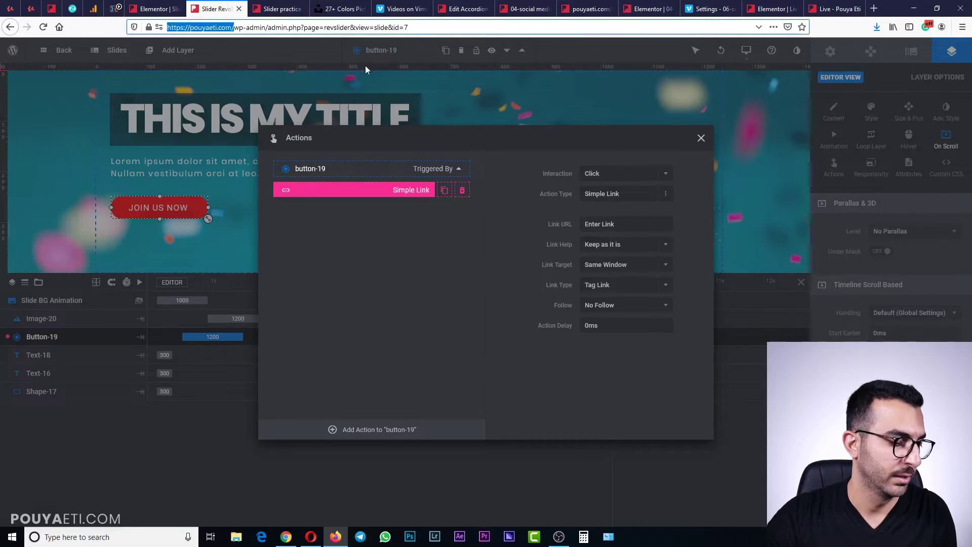
left_click(638, 226)
key("ctrl+v")
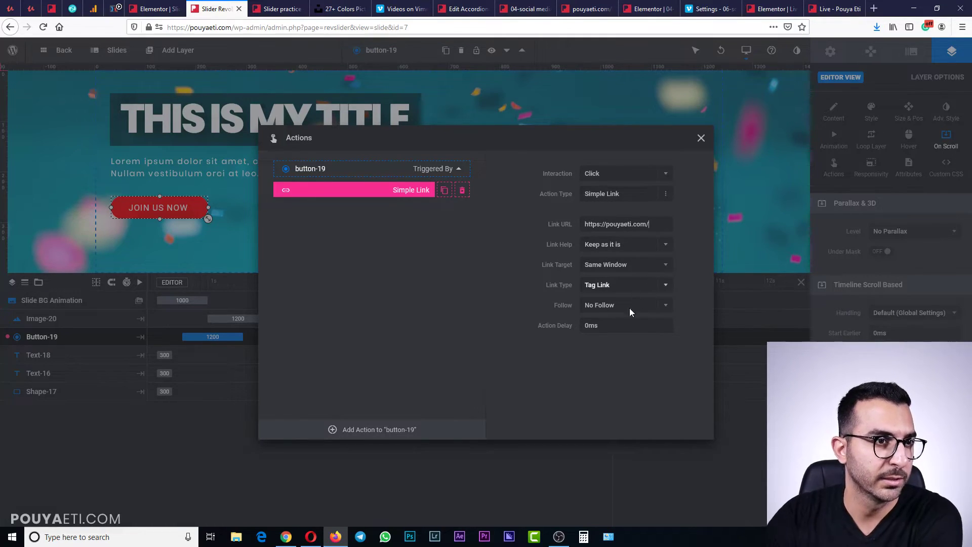
Set the action's Link Target to New Window, leaving Link Help on Keep as it is and Link Type on Tag Link
left_click(659, 248)
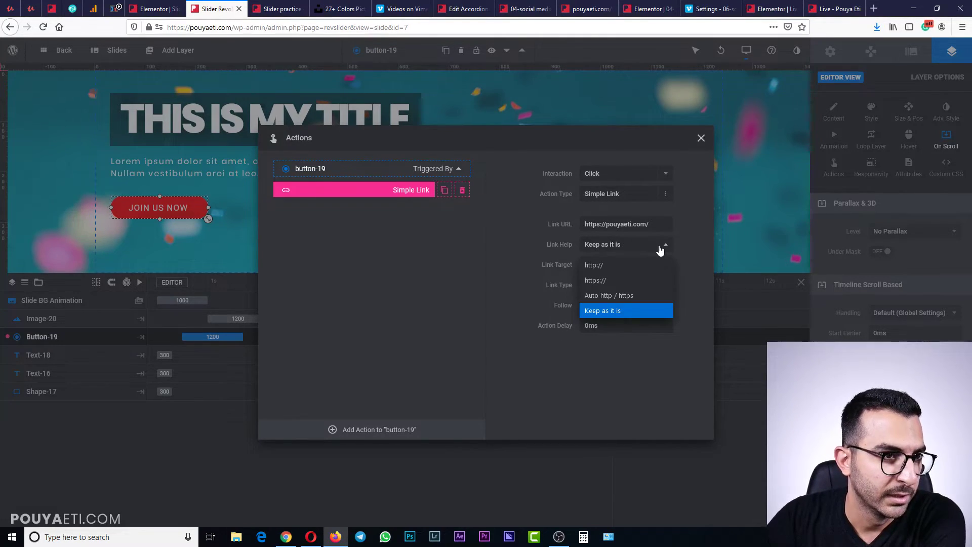
left_click(660, 248)
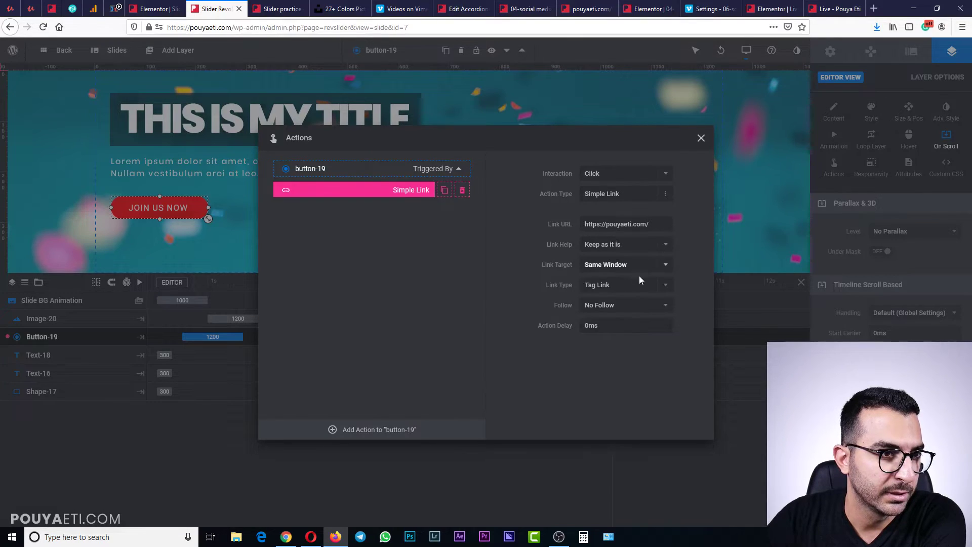
left_click(640, 266)
left_click(637, 305)
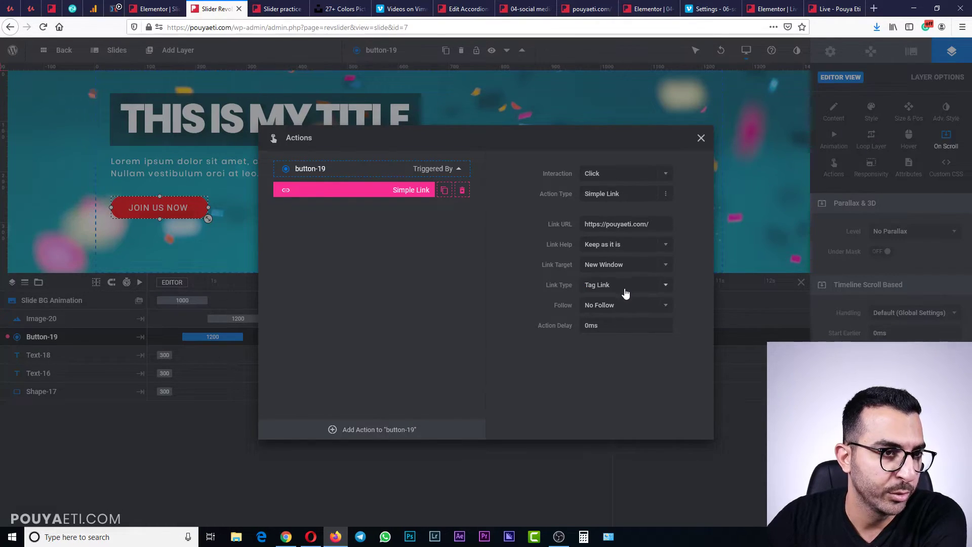
left_click(625, 291)
left_click(628, 318)
left_click(629, 310)
left_click(628, 311)
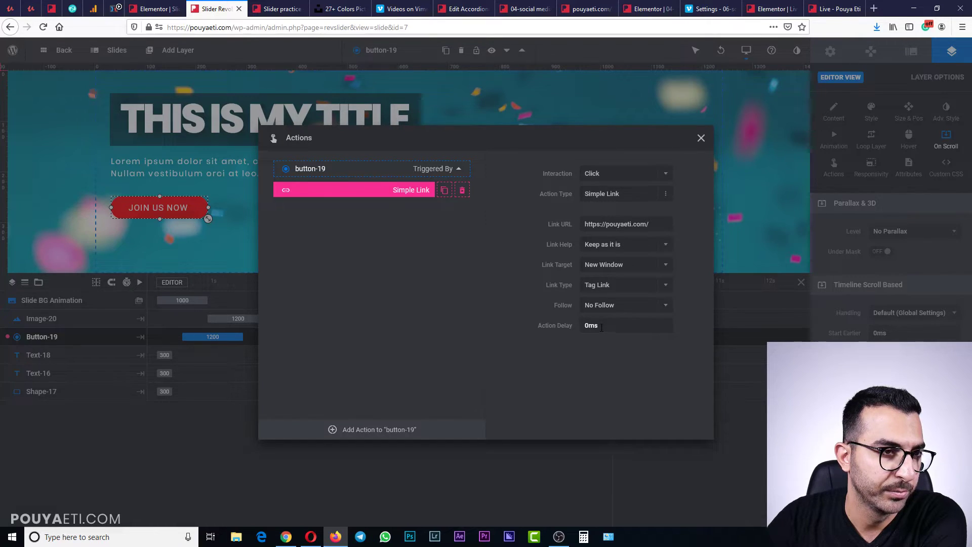
Keep the link as No Follow with the Click interaction, close the button's actions, and save the slide
left_click(622, 310)
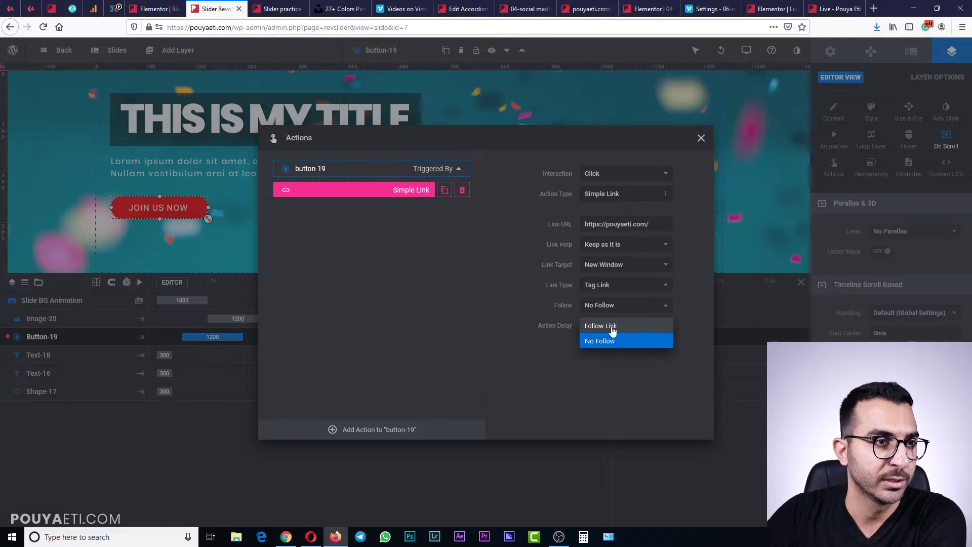
left_click(517, 269)
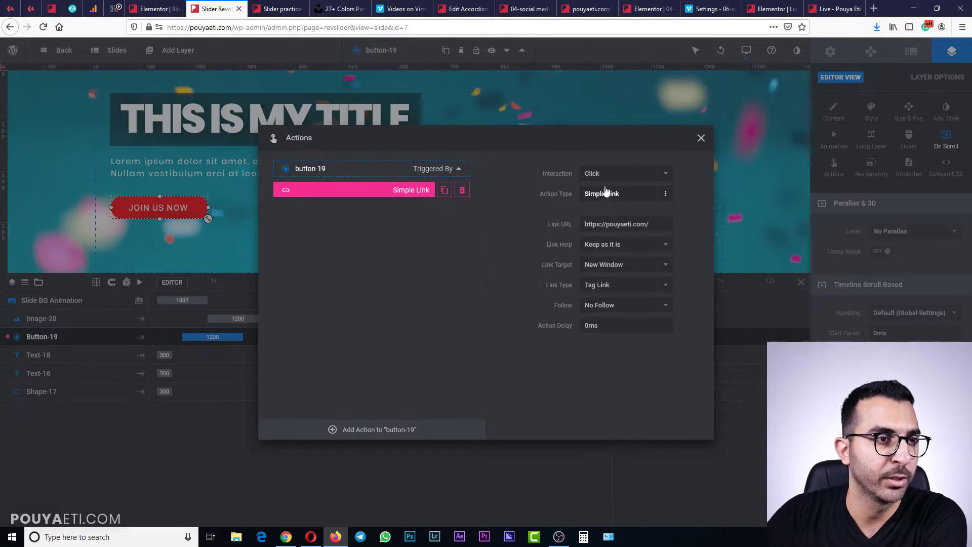
left_click(630, 180)
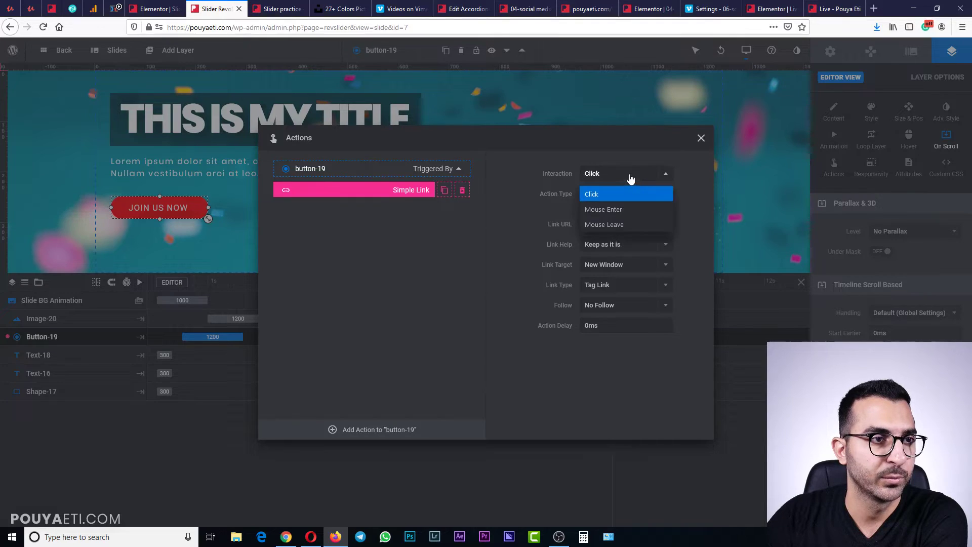
left_click(630, 178)
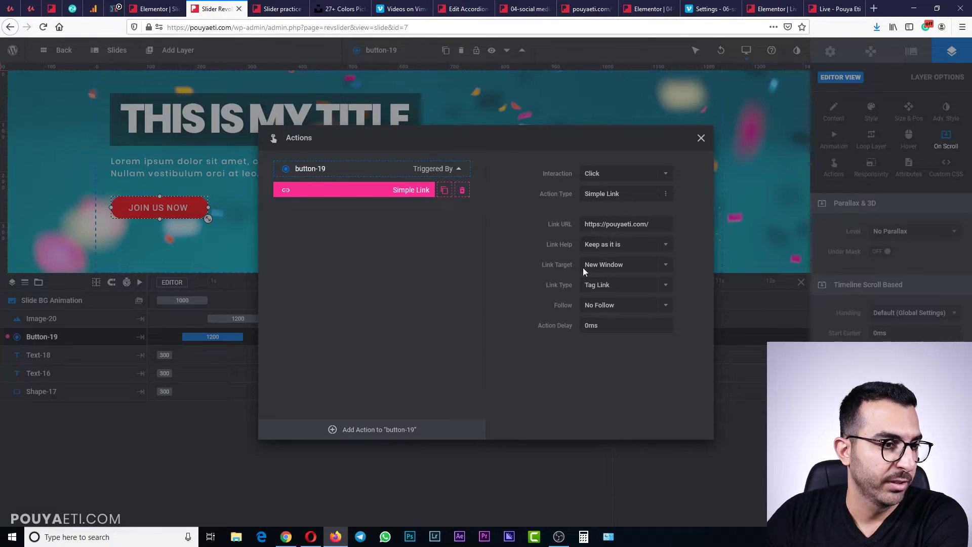
left_click(701, 138)
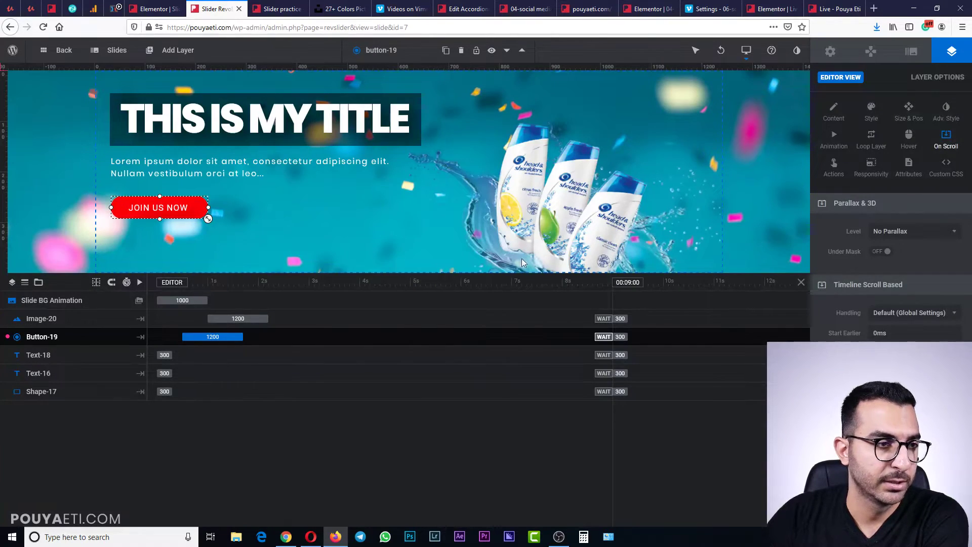
key("ctrl+s")
Reload the Slider practice page, test the Join Us Now link, and close the page it opens
key("ctrl+Tab")
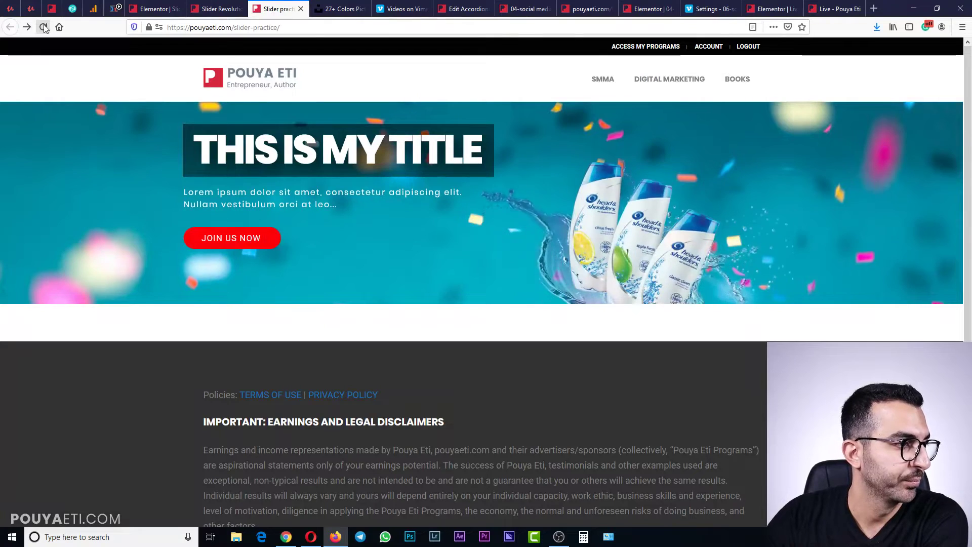
left_click(219, 9)
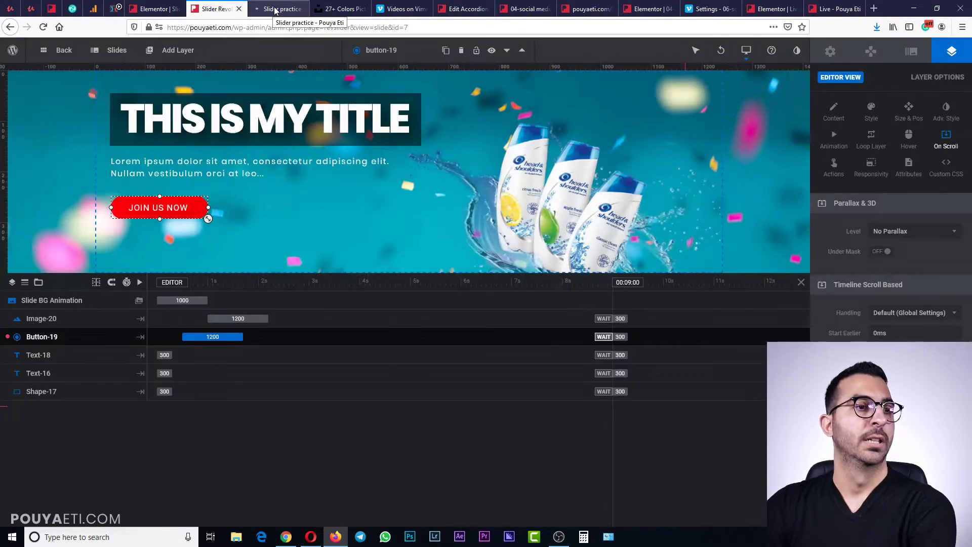
left_click(273, 9)
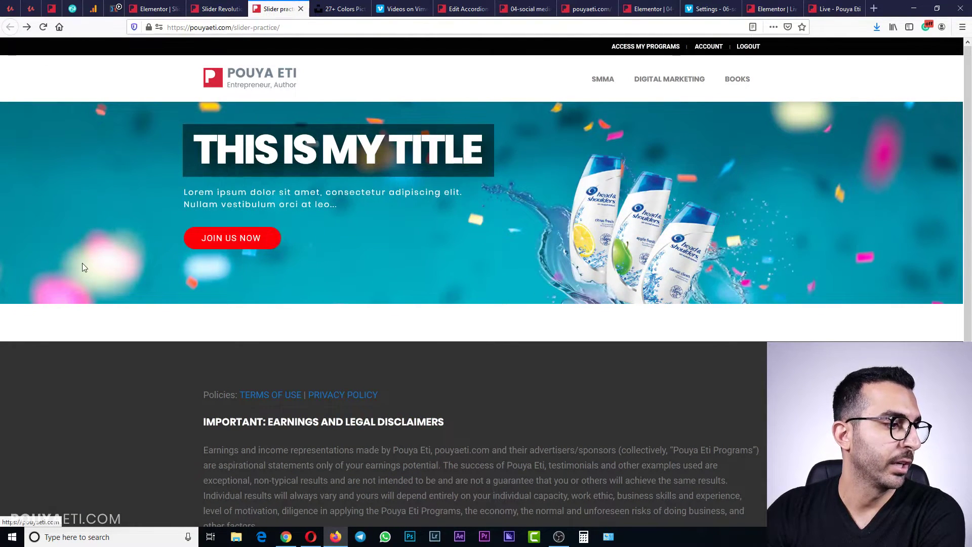
left_click(245, 242)
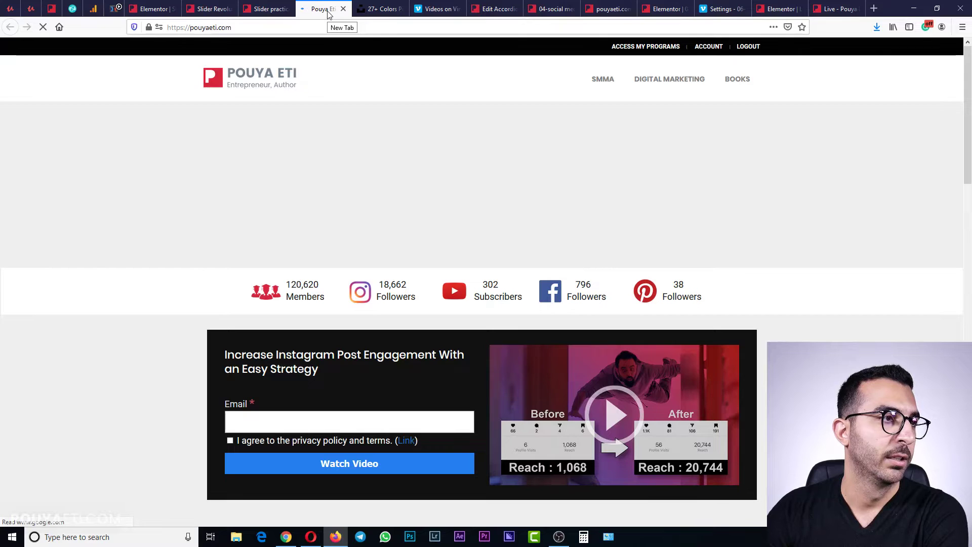
left_click(343, 9)
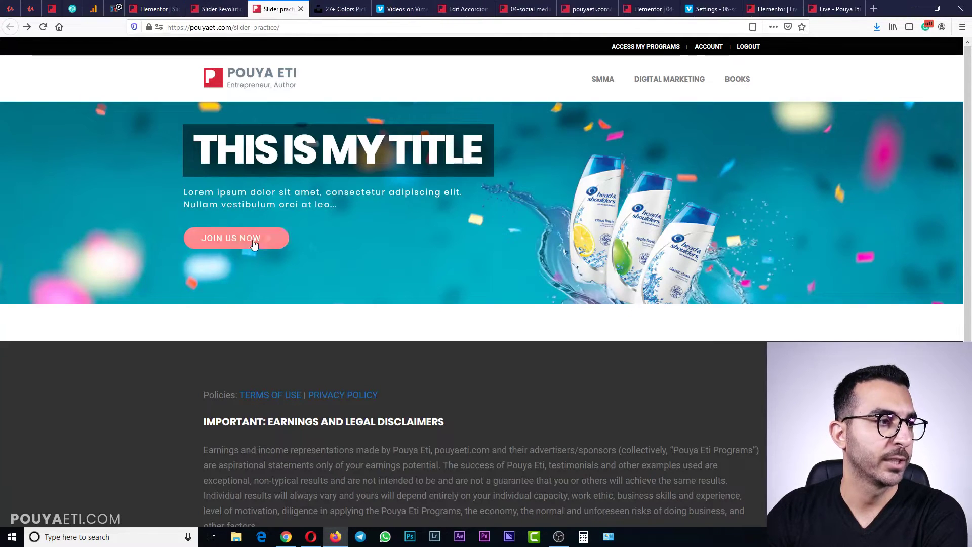
Return to the slide editor and look through the navigation options and the slide's Filters, Progress, Pub. Rules, and Tags & Link settings
left_click(218, 9)
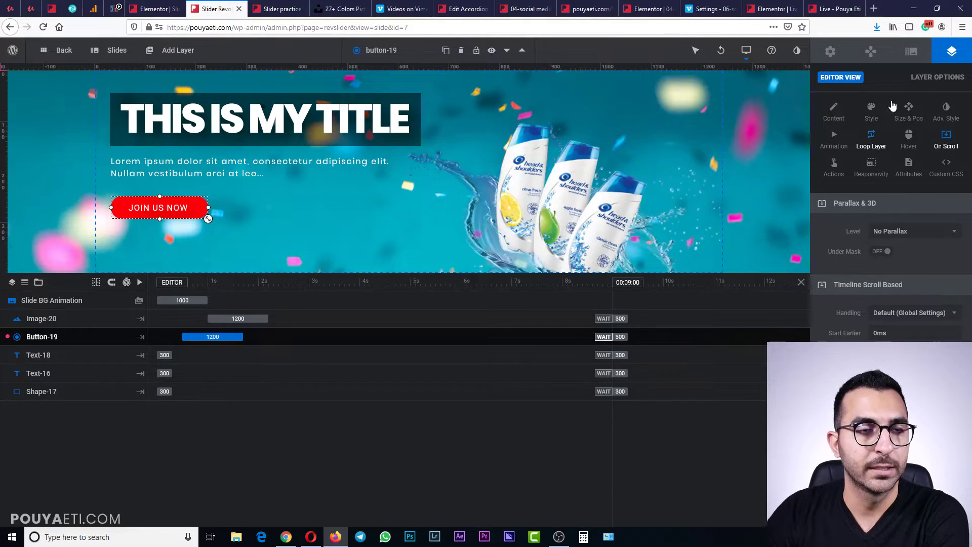
left_click(721, 174)
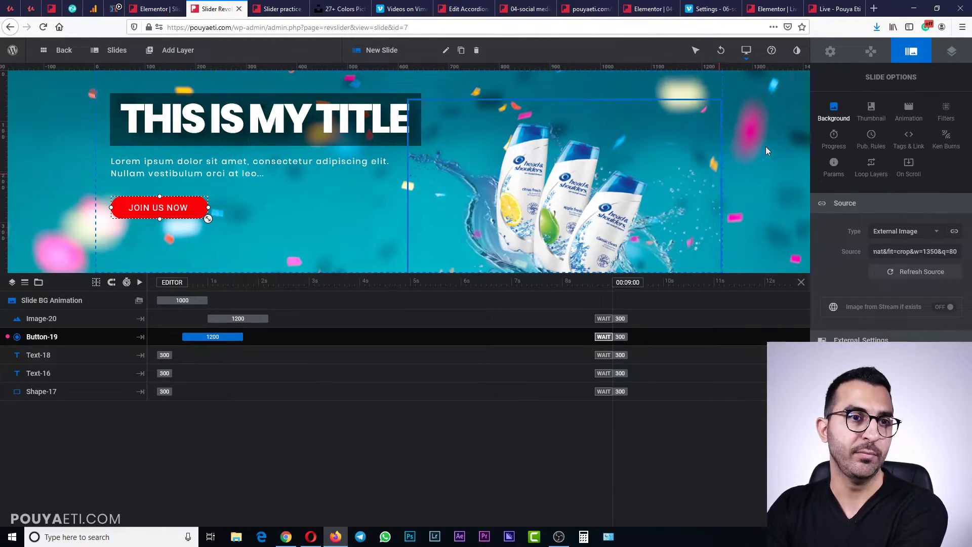
left_click(869, 56)
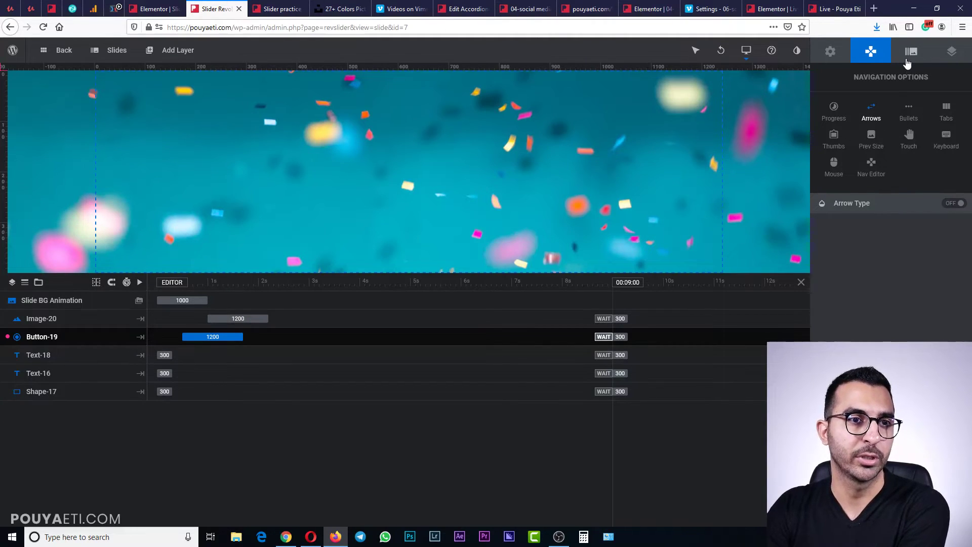
left_click(912, 52)
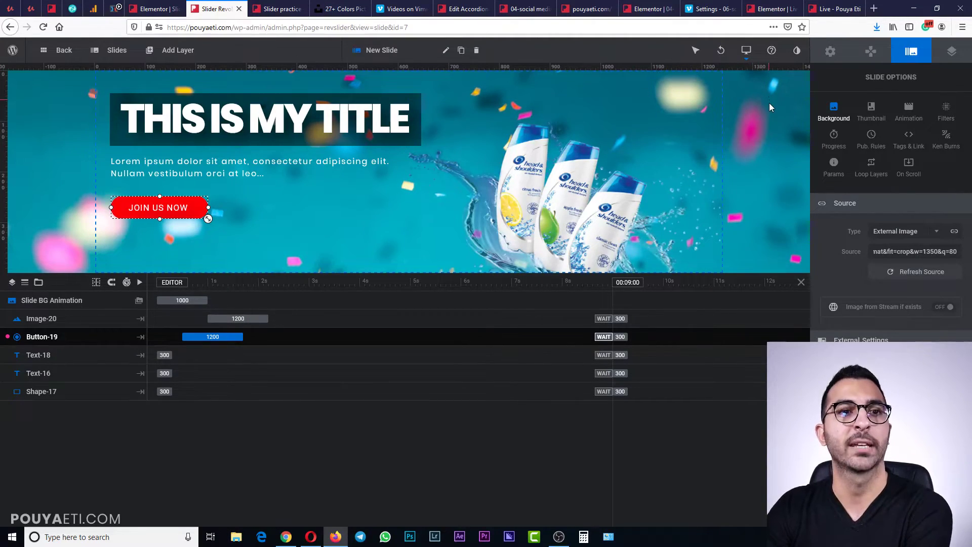
left_click(763, 127)
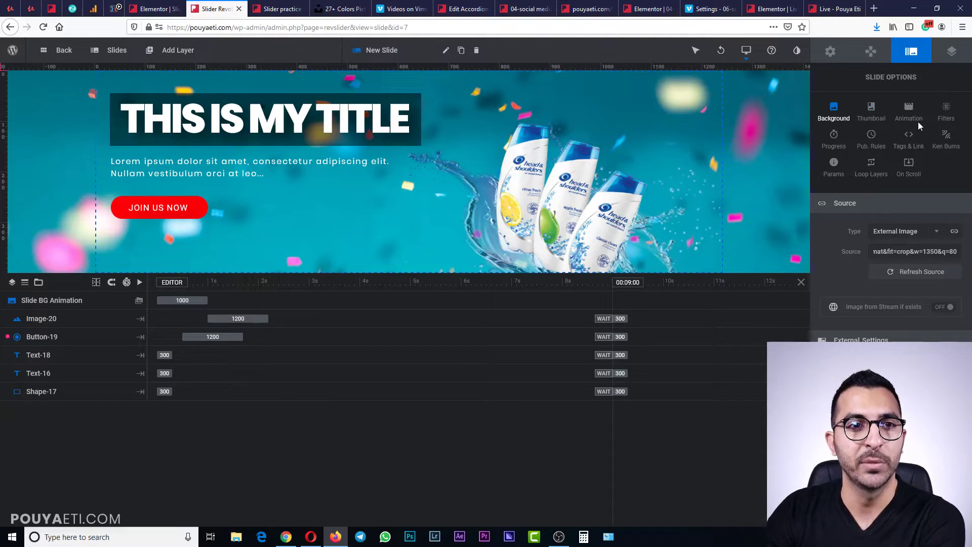
left_click(945, 121)
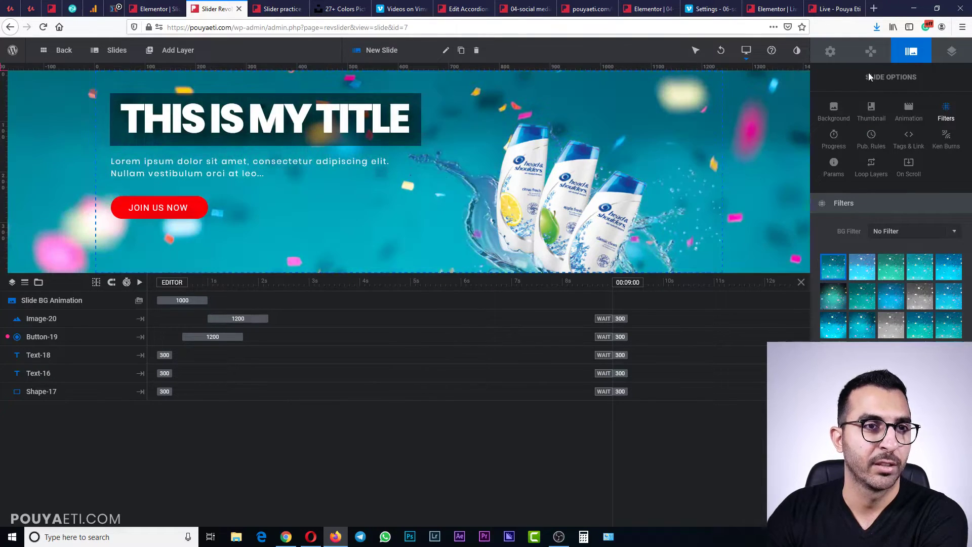
left_click(836, 147)
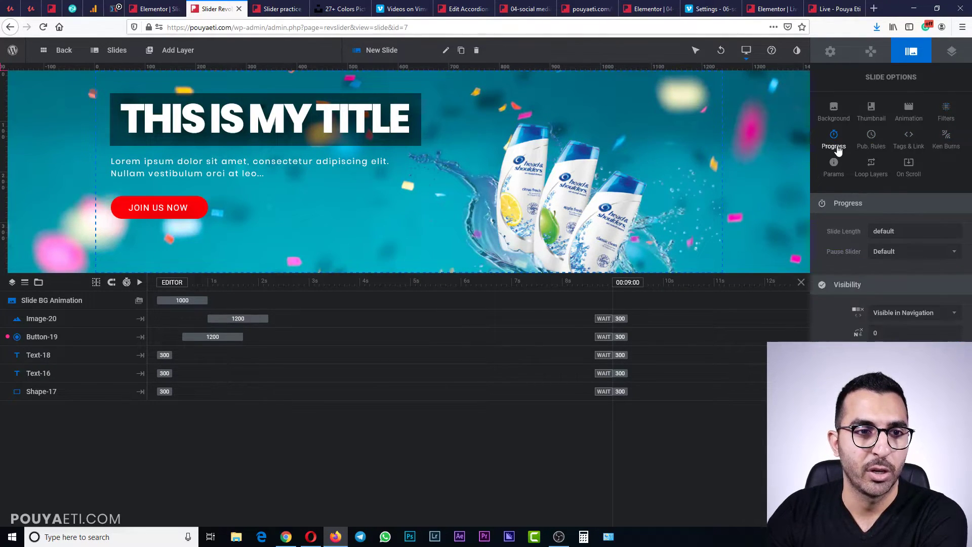
left_click(875, 149)
left_click(915, 154)
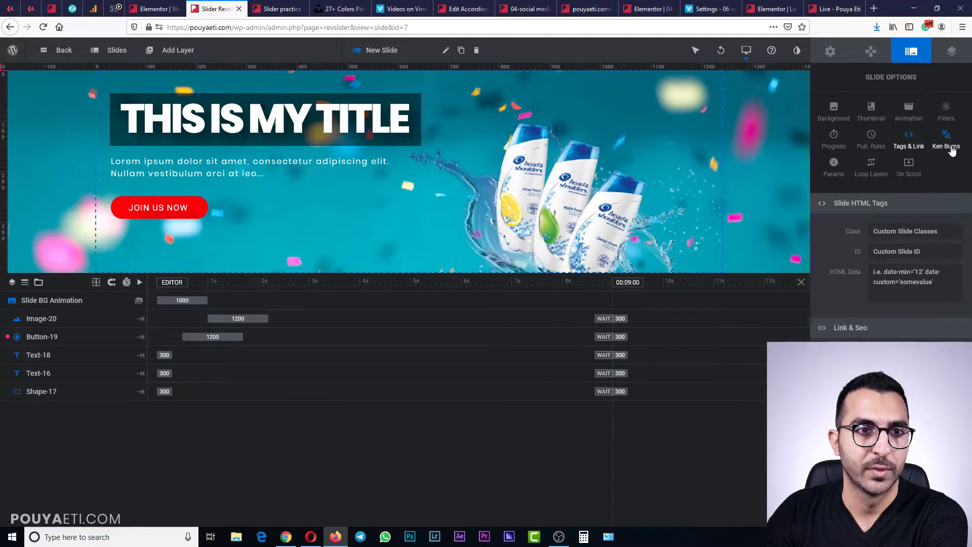
Turn on the Ken Burns Pan Zoom for the slide background and set its starting Y offset to 0 px
left_click(949, 148)
left_click(953, 205)
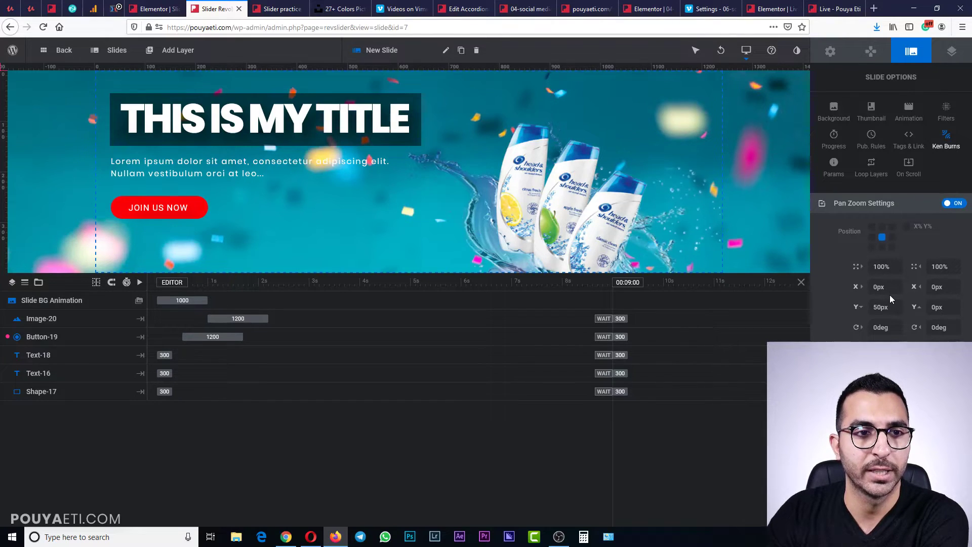
left_click(885, 292)
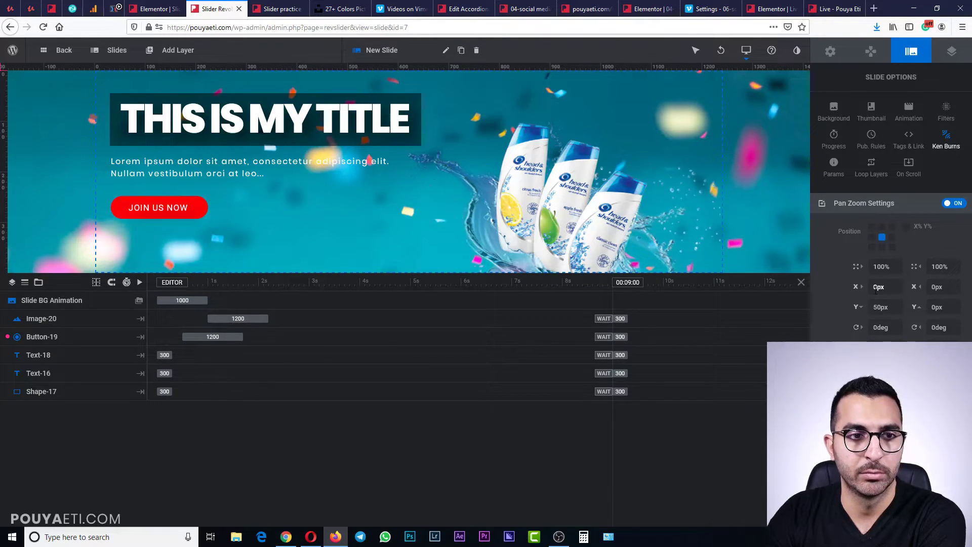
left_click_drag(894, 305, 858, 311)
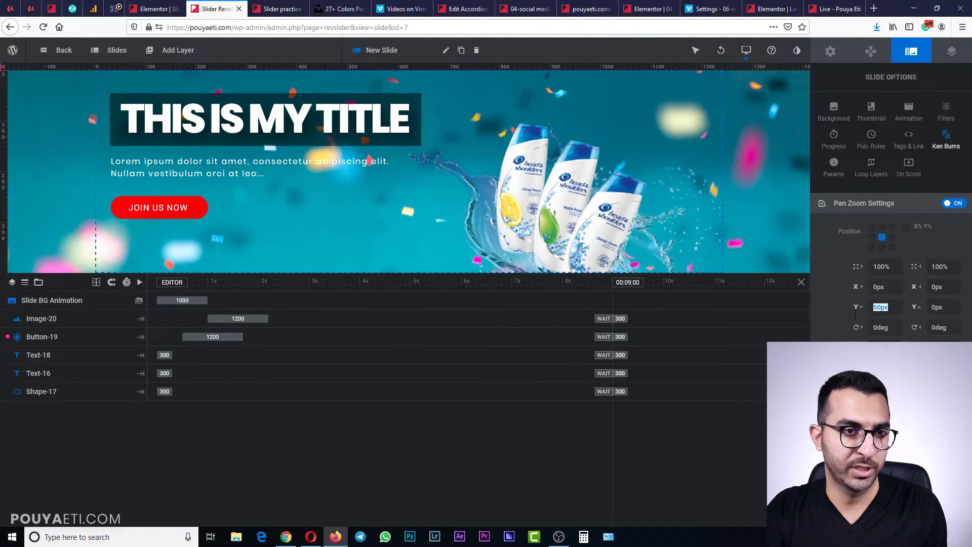
type("0")
key("Return")
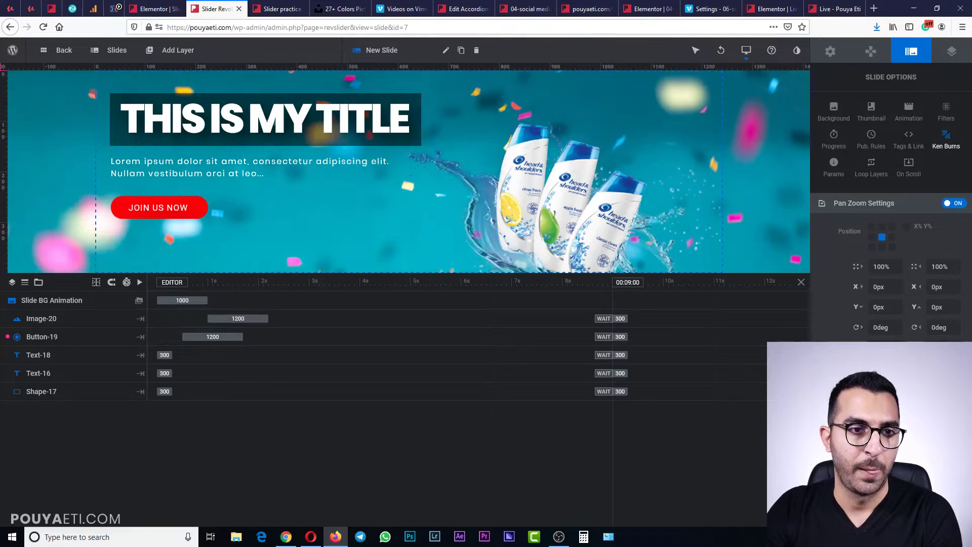
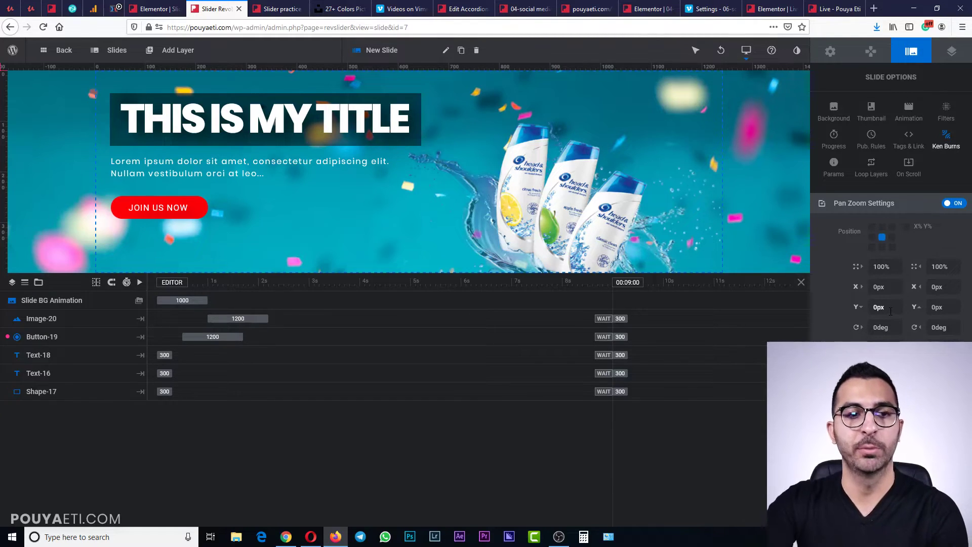
Try a Pan Zoom starting Y offset of 50 px, settle on 100 px, and save the slide
left_click(880, 307)
type("5")
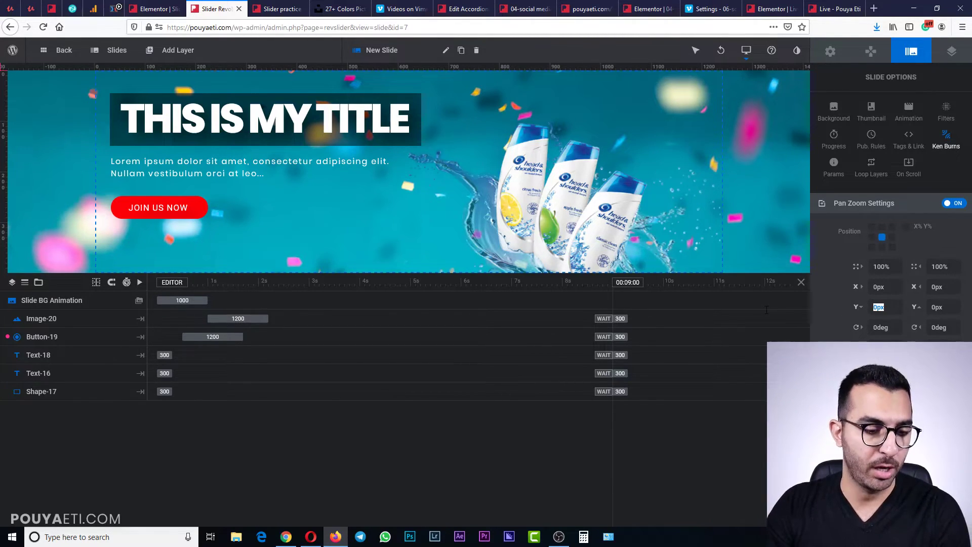
type("0")
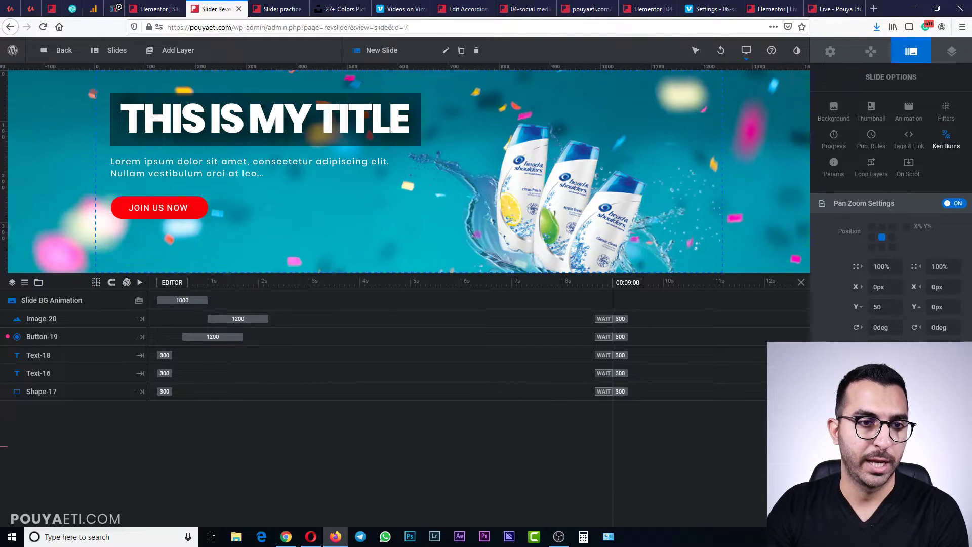
key("Return")
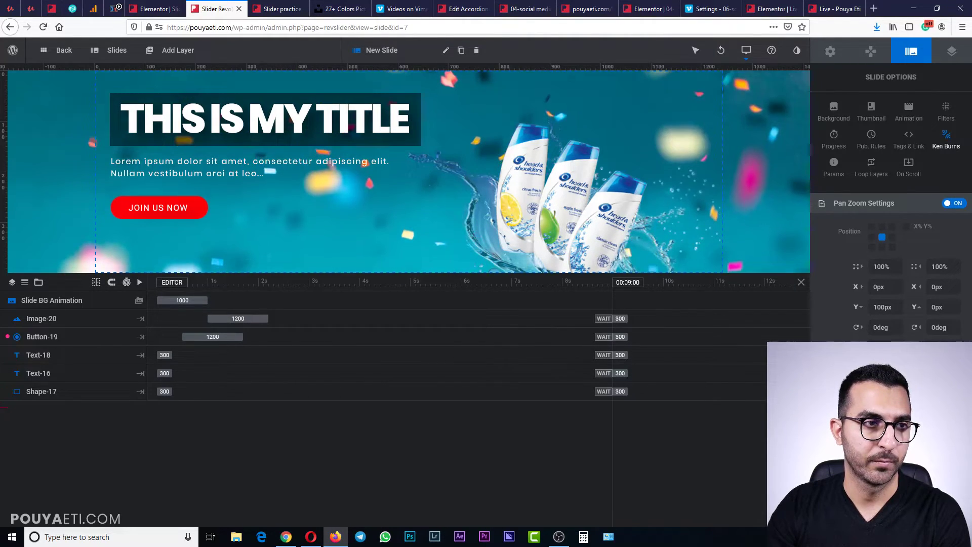
key("ctrl+s")
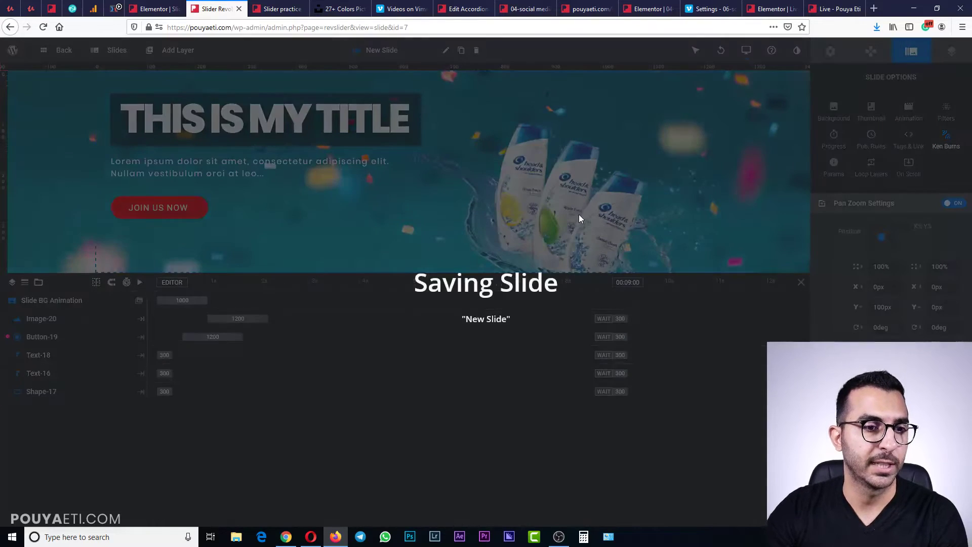
Reload the Slider practice page and check the background's pan effect on the live slide
left_click(267, 10)
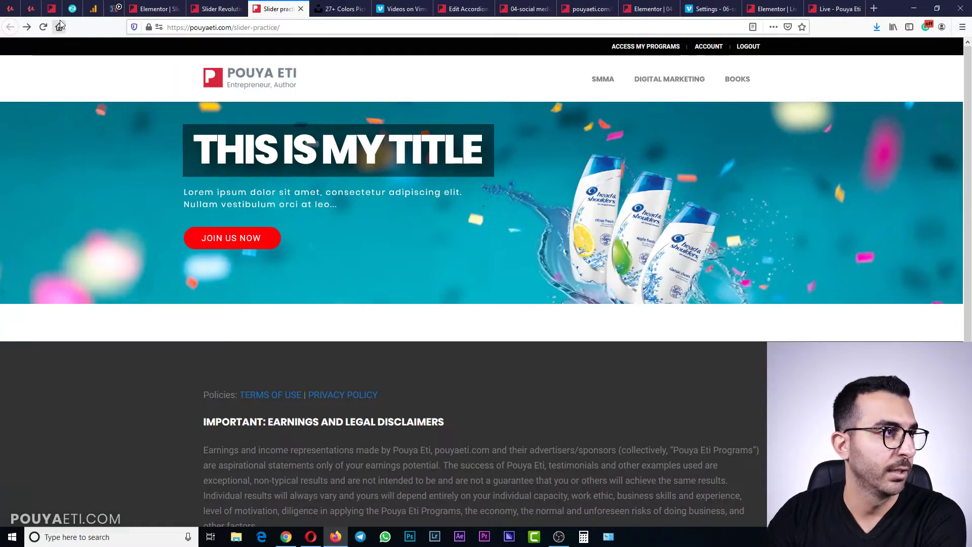
left_click(216, 10)
left_click(274, 9)
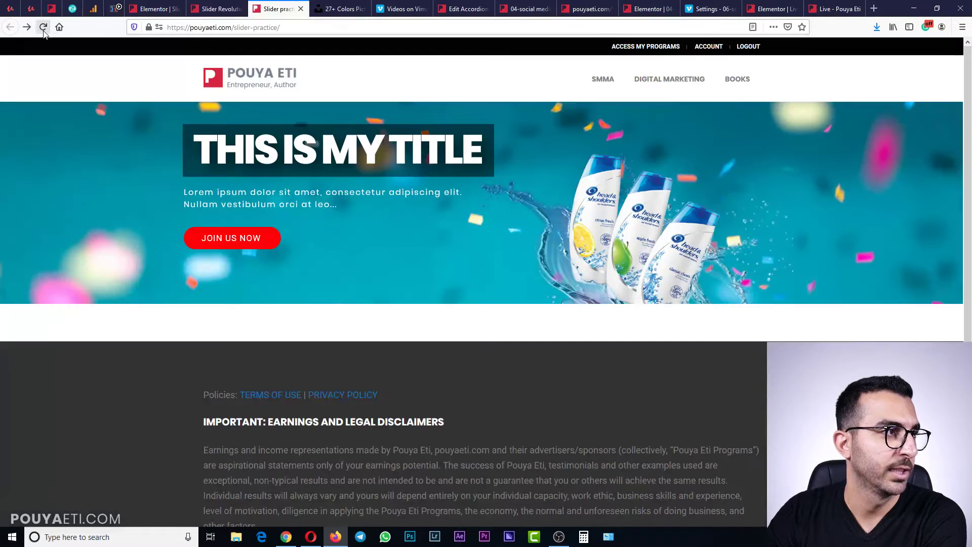
left_click(42, 27)
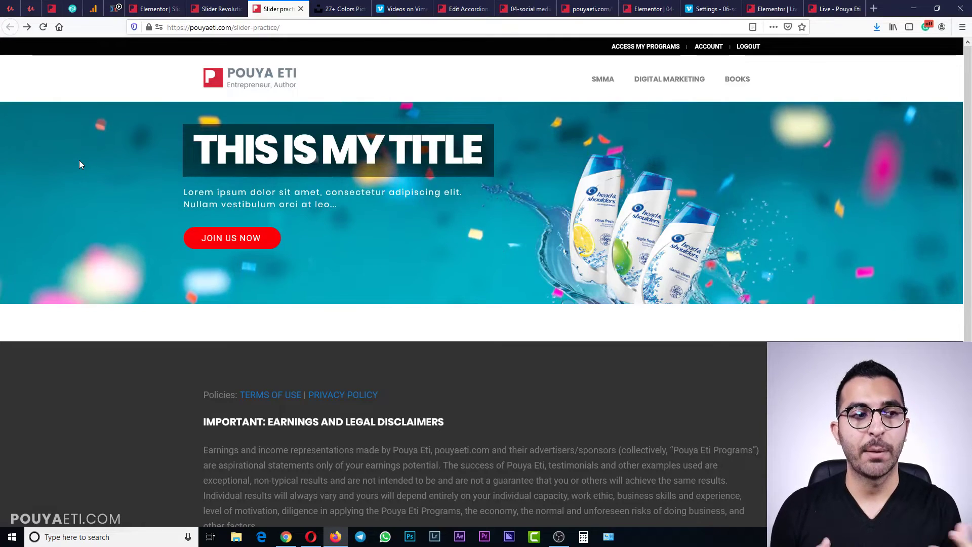
Set the Pan Zoom starting Y offset to 50 px and preview the saved slide on the Slider practice page
left_click(218, 9)
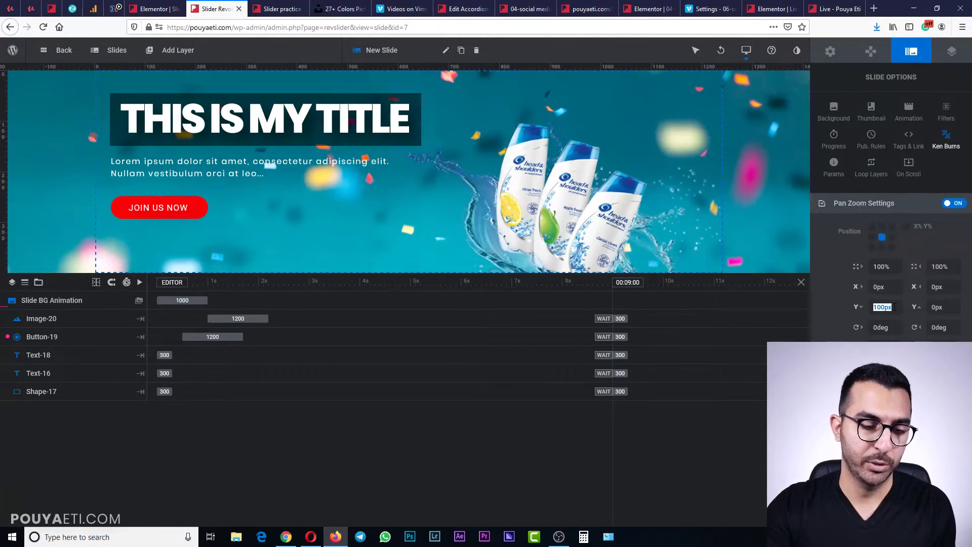
key("ctrl+s")
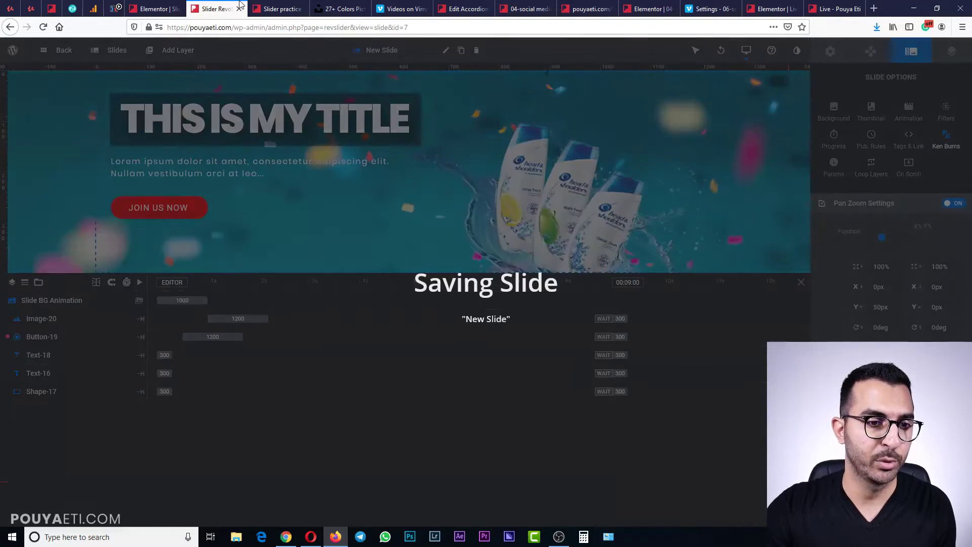
left_click(277, 10)
key("F5")
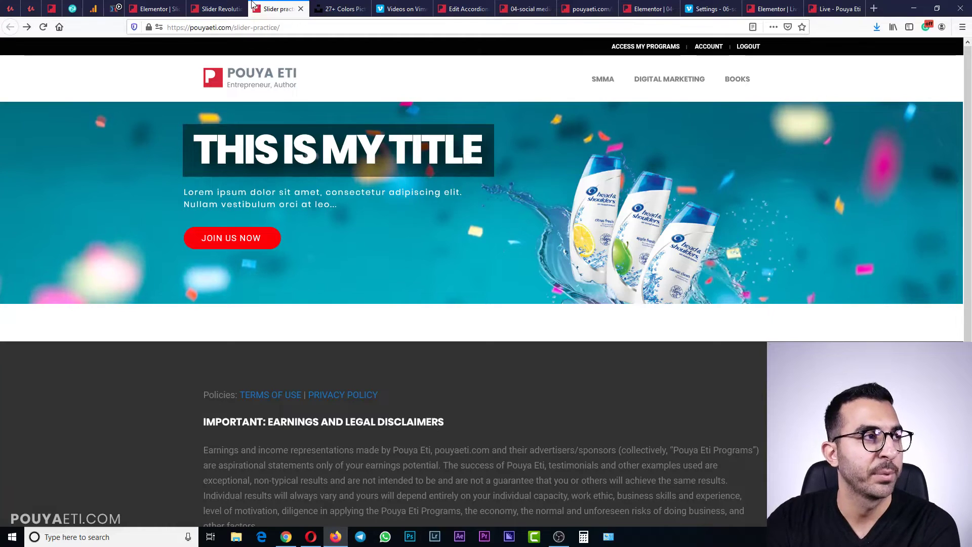
Try No Parallax as the slide's on-scroll parallax level, set it back to 14 (50 %), and save the slide
left_click(218, 9)
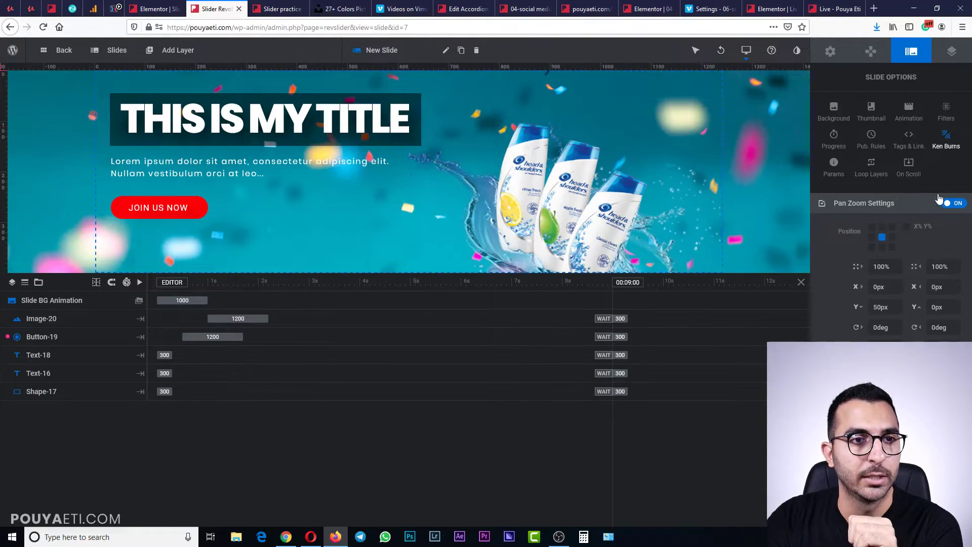
left_click(910, 177)
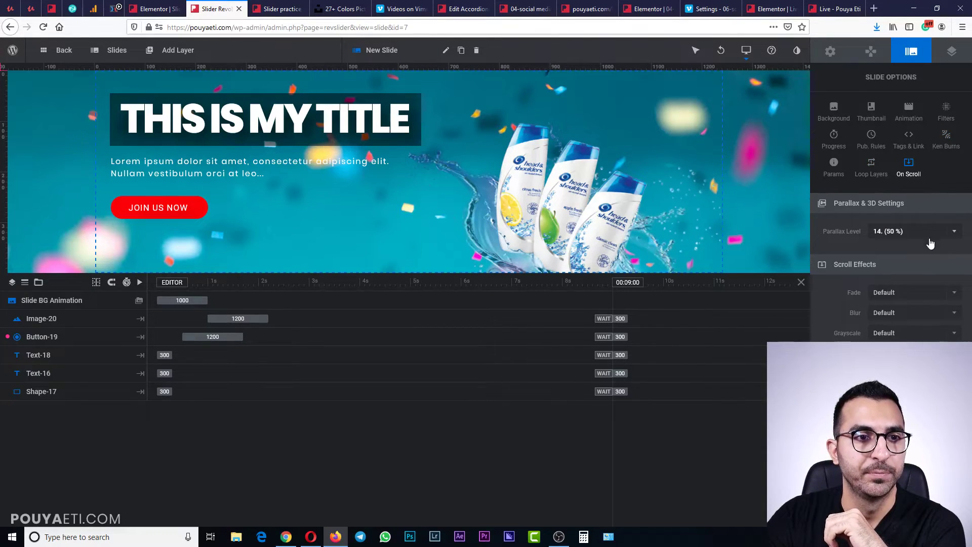
left_click(889, 244)
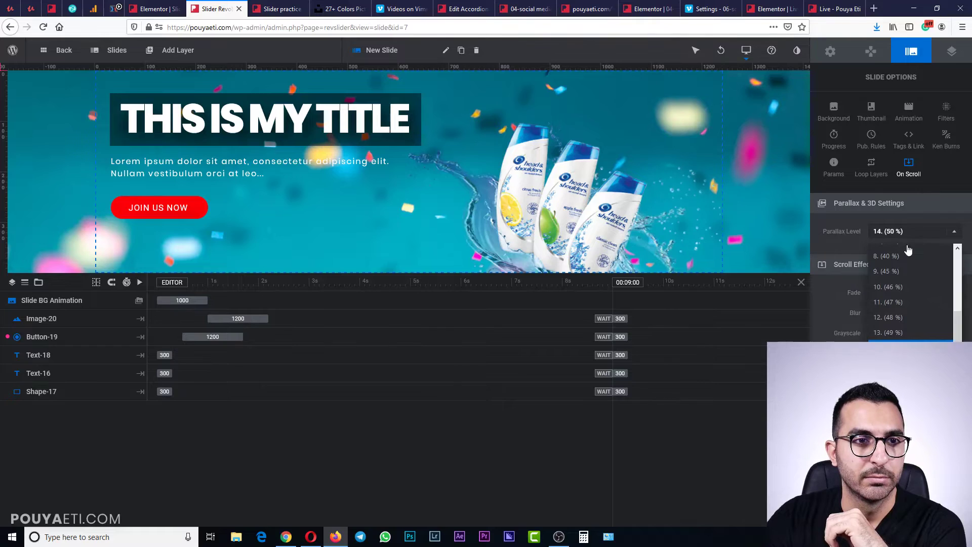
scroll(901, 258, "up", 5)
left_click(901, 253)
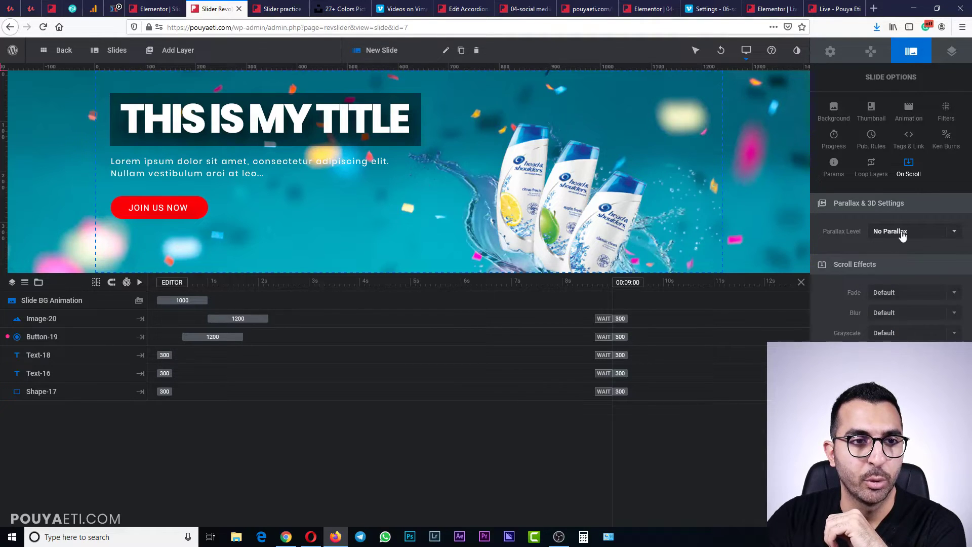
left_click(906, 234)
left_click_drag(957, 267, 957, 305)
left_click(891, 312)
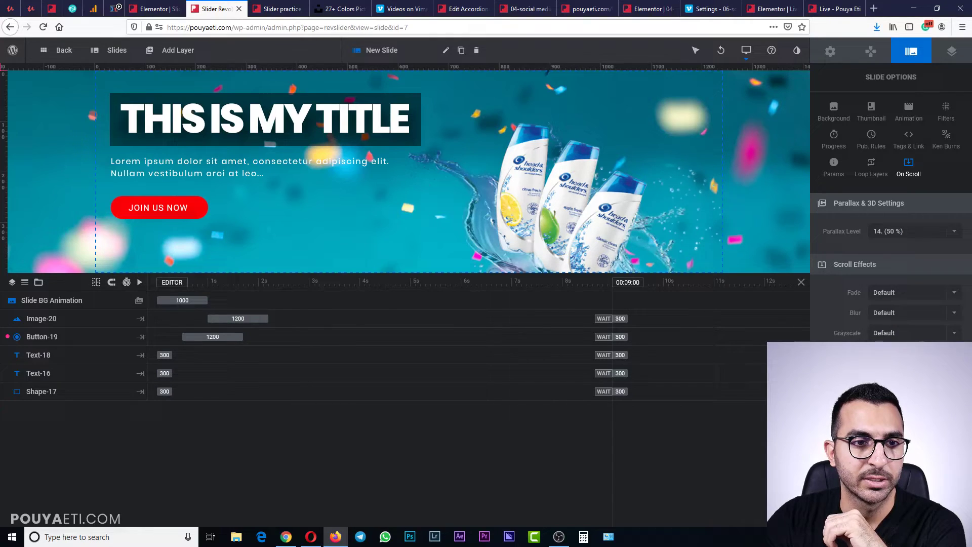
left_click(912, 297)
left_click(916, 296)
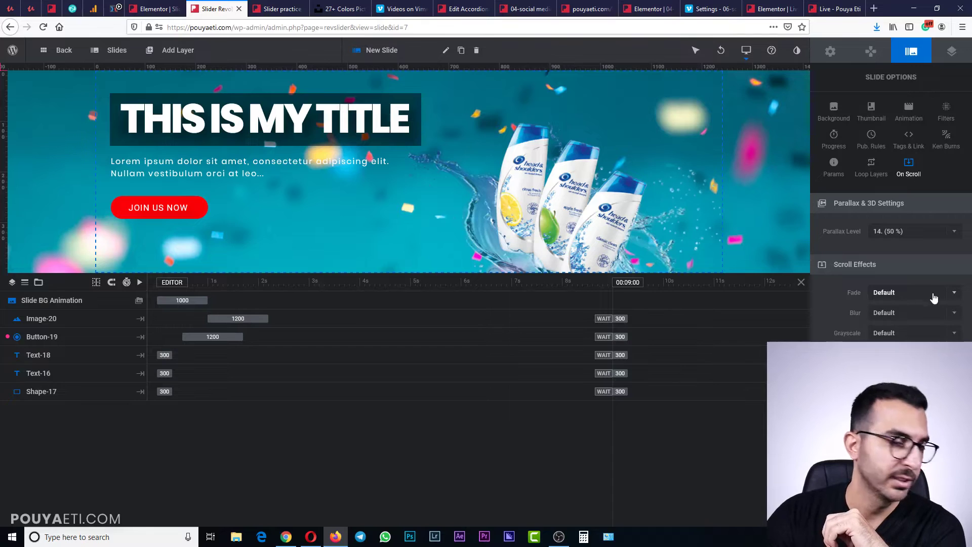
key("ctrl+s")
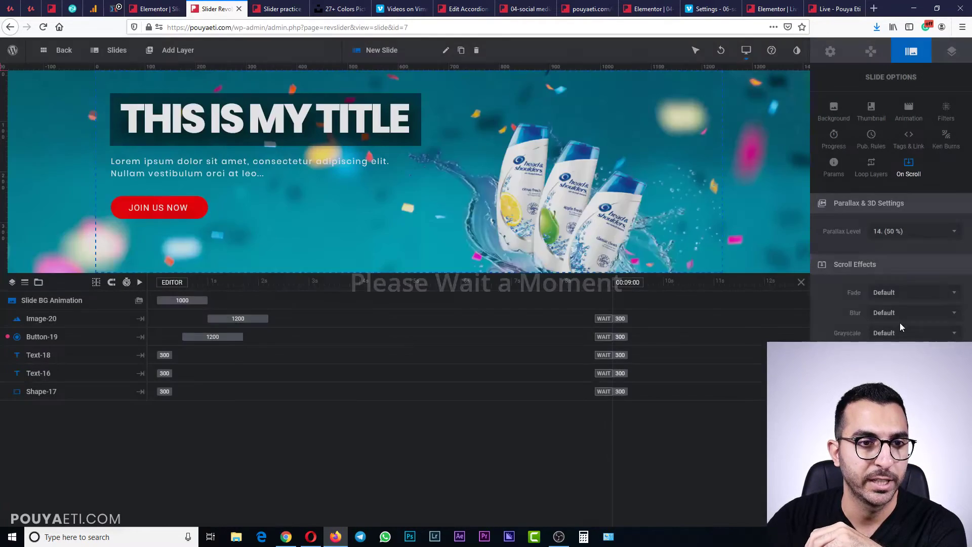
Reload the Slider practice page and scroll it down and up repeatedly to examine the slide's parallax behaviour
left_click(287, 12)
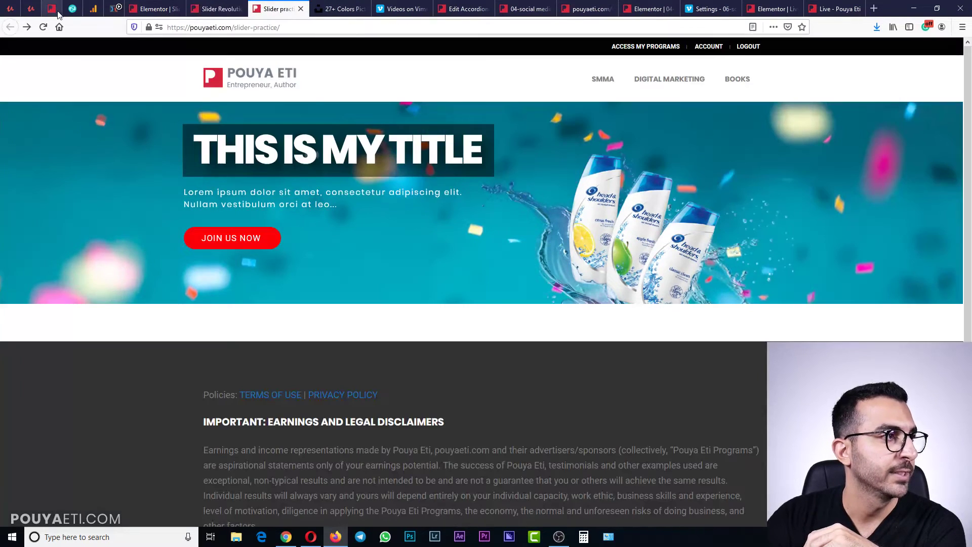
key("F5")
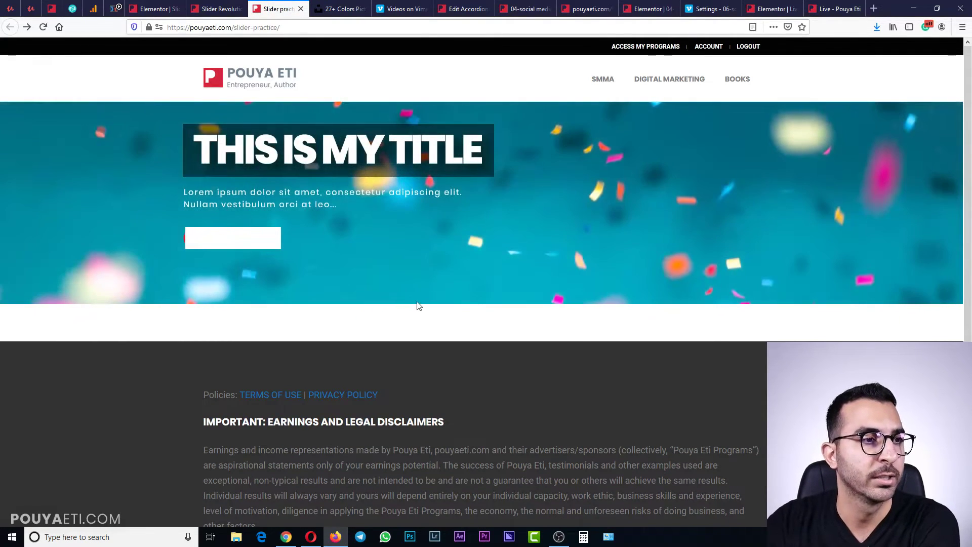
scroll(403, 293, "down", 2)
scroll(466, 156, "down", 1)
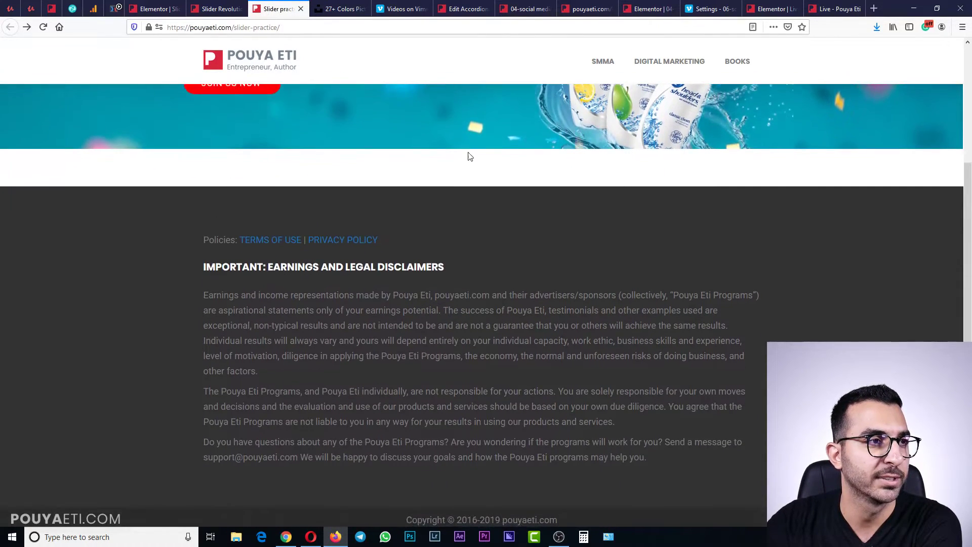
scroll(472, 161, "up", 2)
scroll(473, 171, "down", 2)
scroll(468, 180, "up", 3)
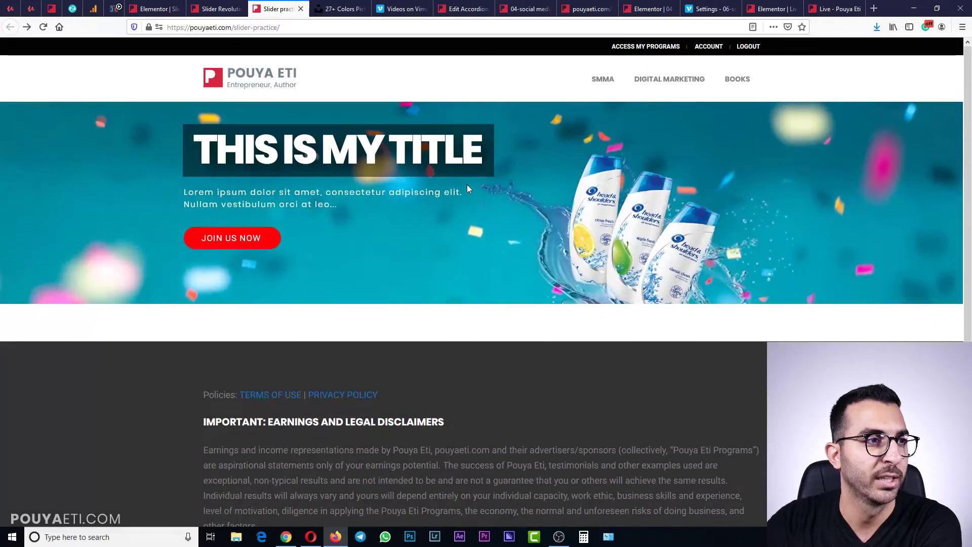
scroll(464, 189, "down", 3)
scroll(458, 213, "up", 2)
middle_click(446, 257)
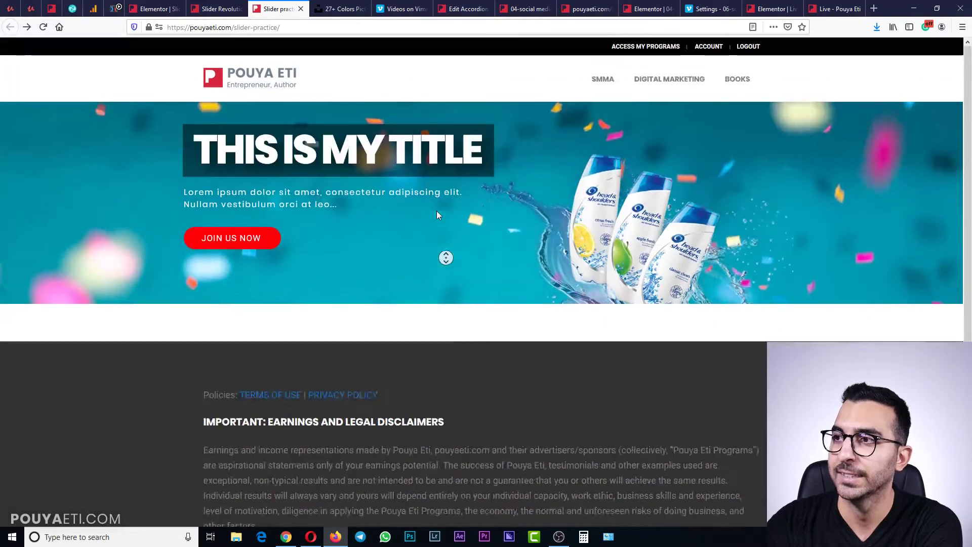
left_click(454, 298)
scroll(506, 326, "down", 3)
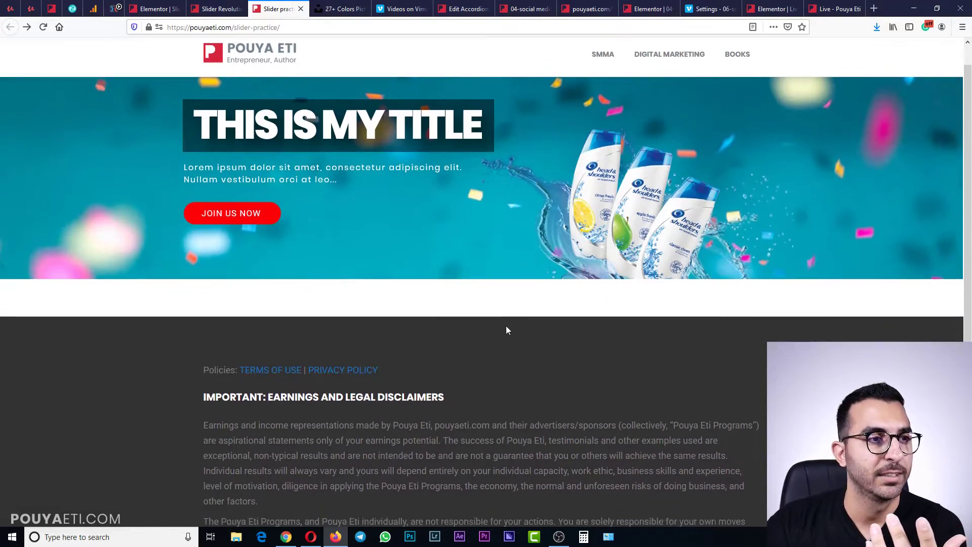
scroll(503, 292, "up", 3)
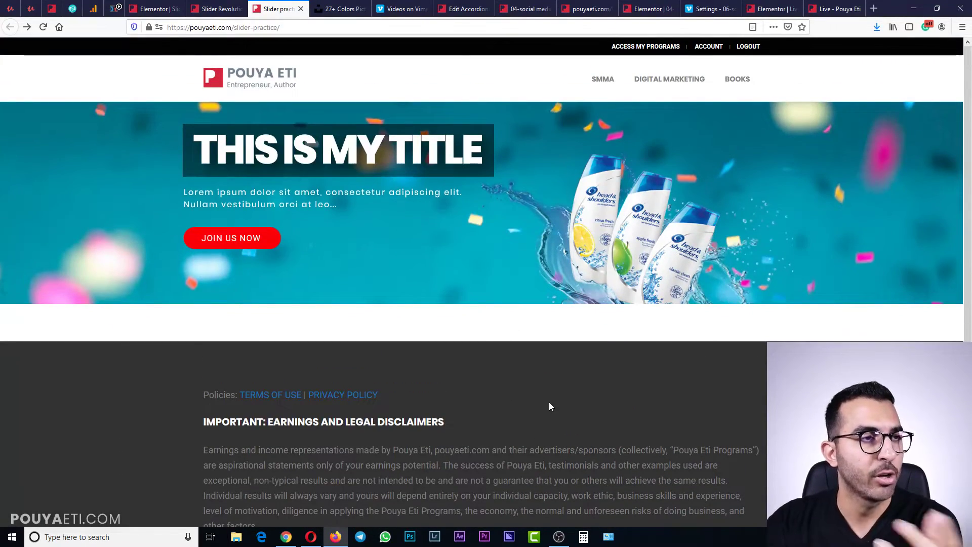
Return to the slide editor and set the slide's on-scroll parallax level to No Parallax
left_click(218, 9)
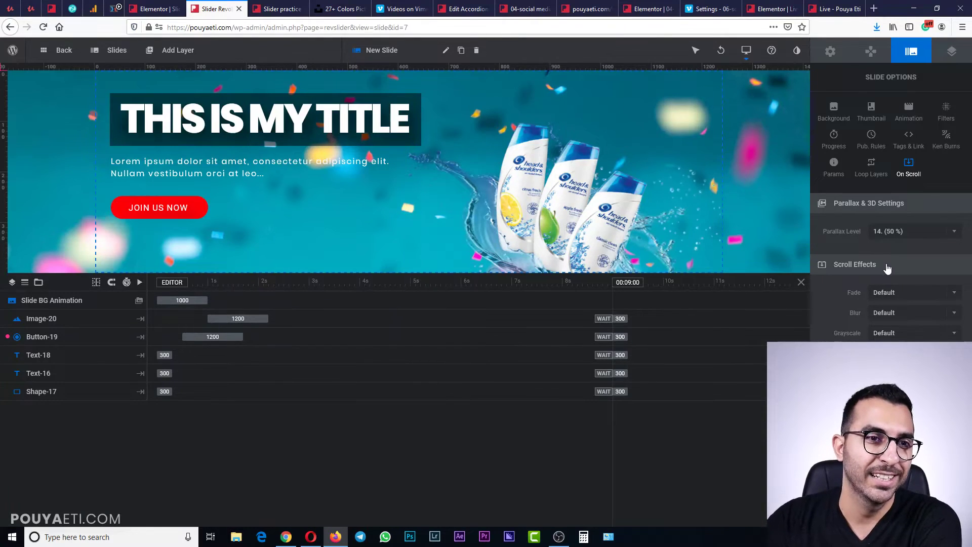
left_click(895, 238)
scroll(896, 268, "up", 5)
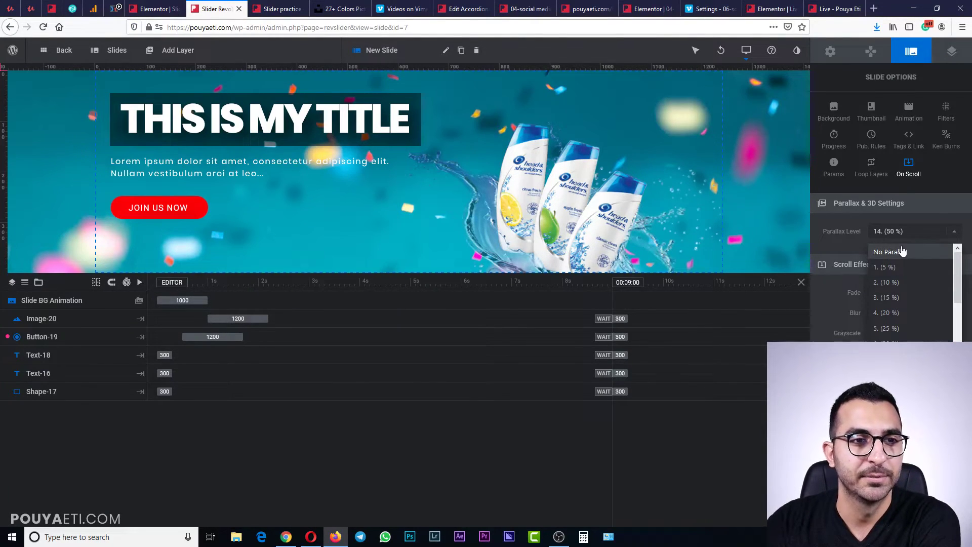
left_click(893, 253)
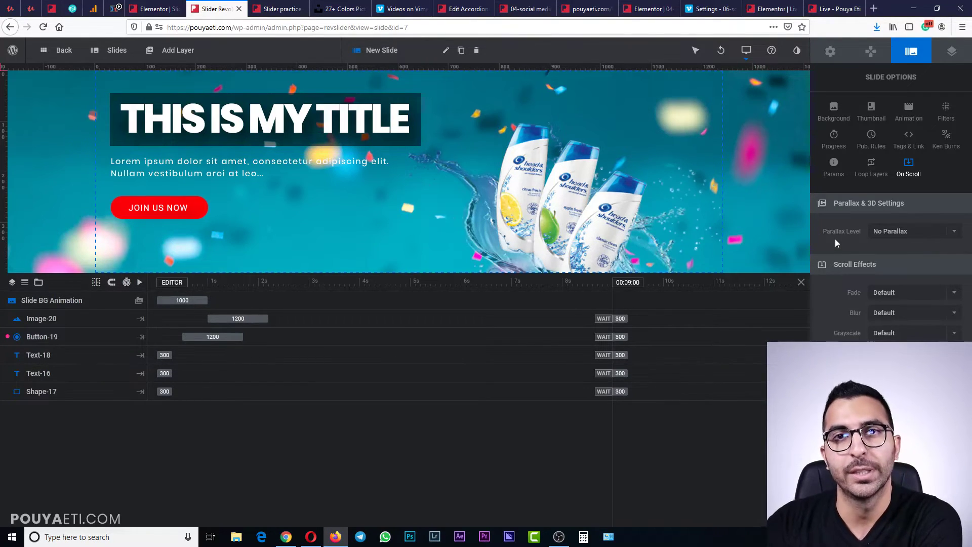
Duplicate slide #1 and check the slide list for the copy
left_click(182, 49)
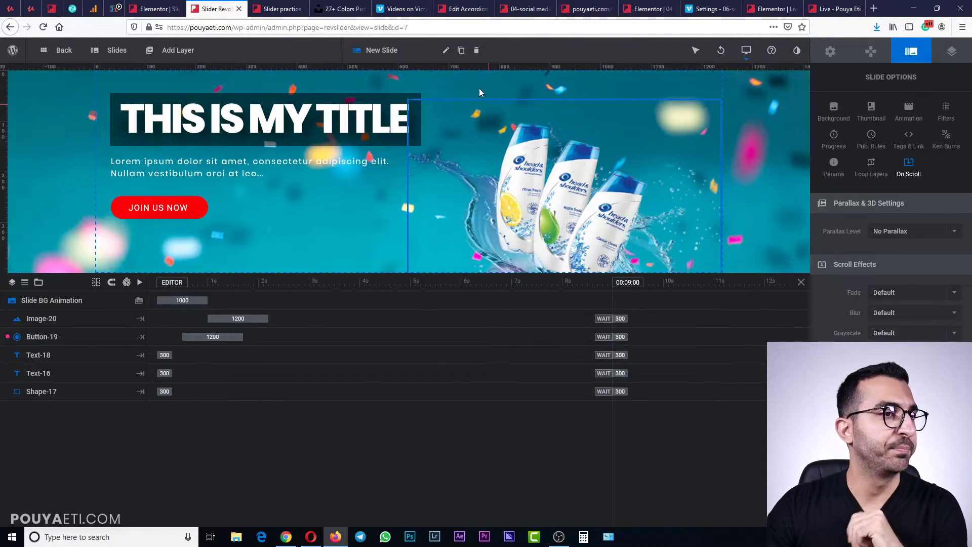
mouse_move(181, 51)
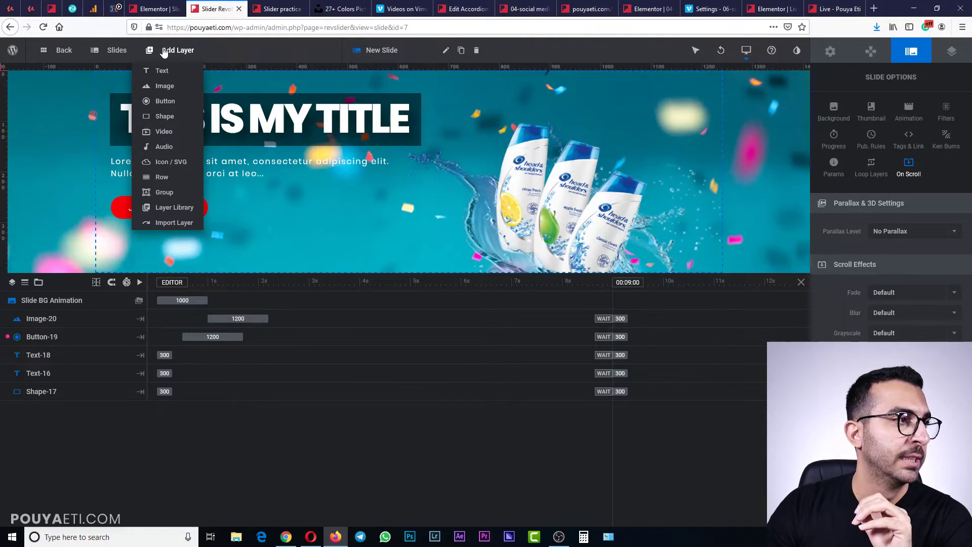
mouse_move(128, 54)
mouse_move(205, 108)
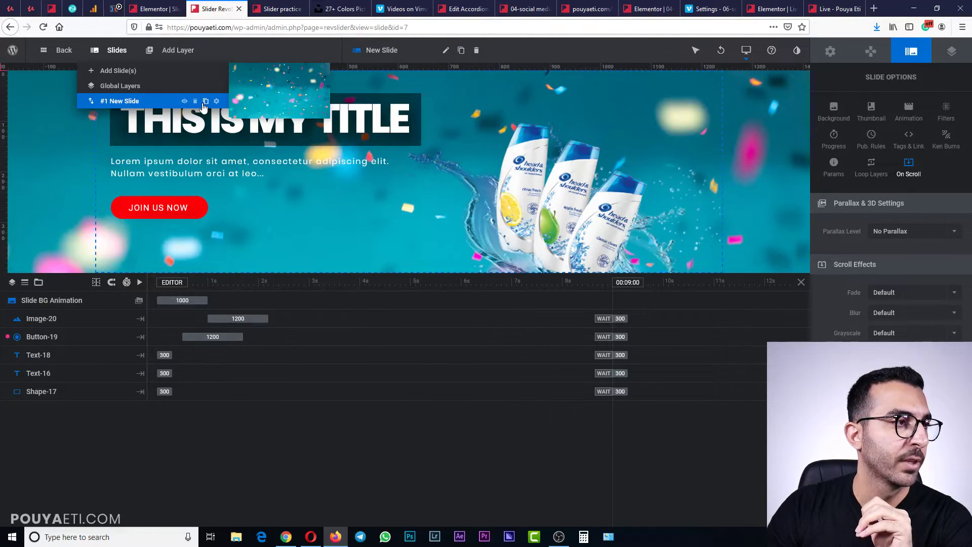
left_click(205, 101)
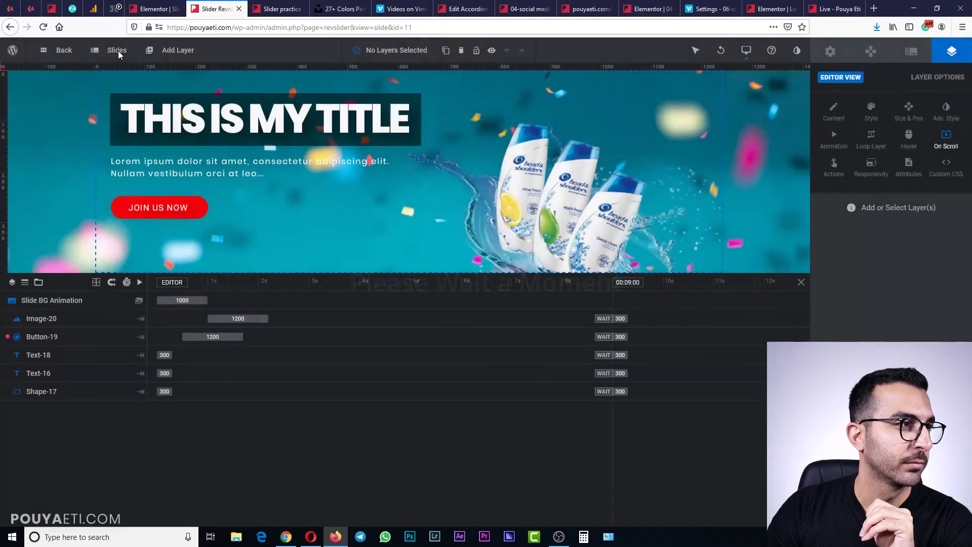
mouse_move(120, 53)
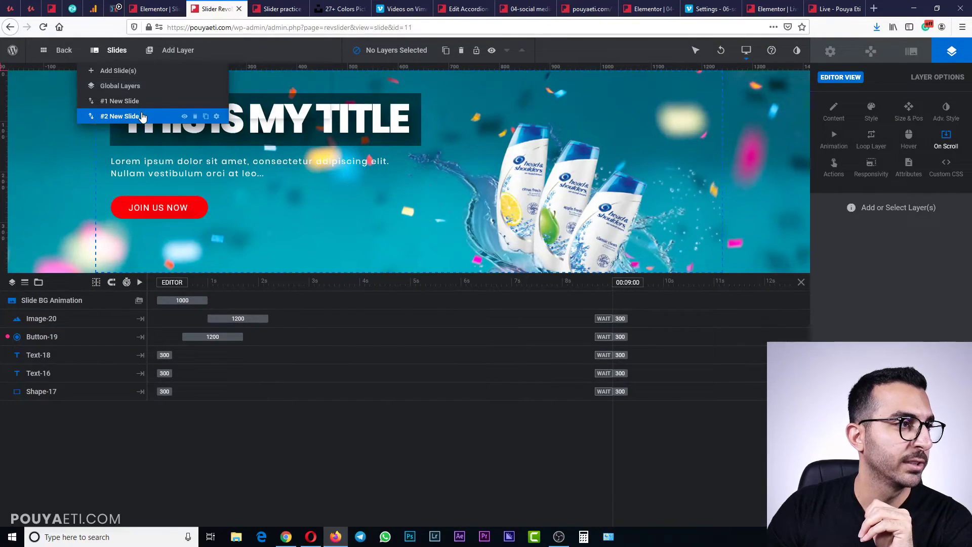
Replace the duplicated slide's product image with blindaje-platinum.png from the media library
left_click(577, 214)
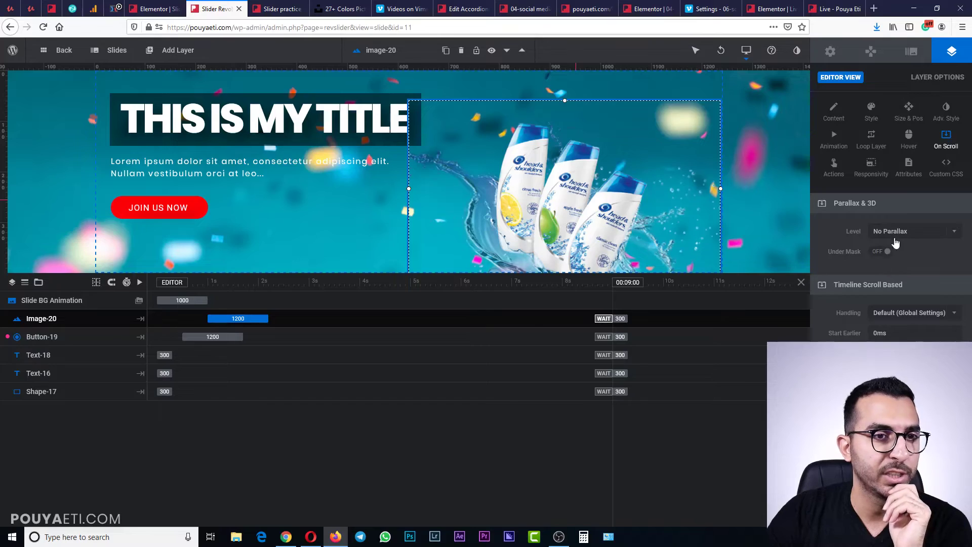
double_click(494, 196)
left_click(80, 175)
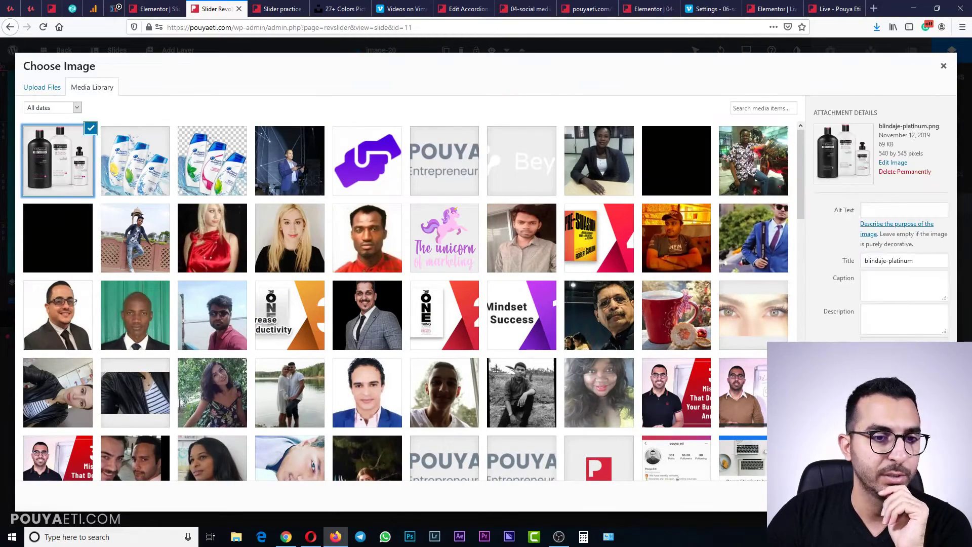
double_click(80, 174)
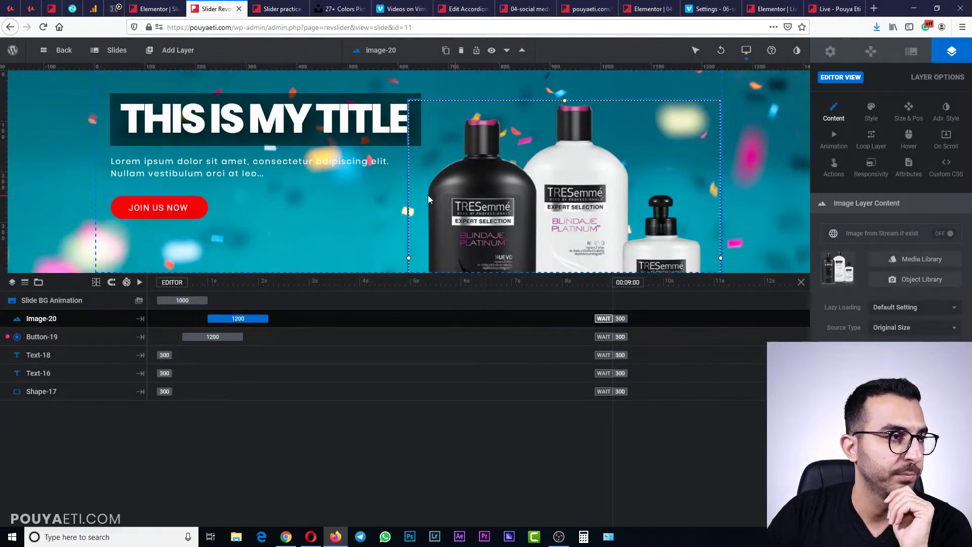
Shift the product image left and move the title with its dark shape to the slide's right half, title at about X 609, Y 50
left_click_drag(575, 232, 377, 286)
left_click_drag(405, 112, 697, 100)
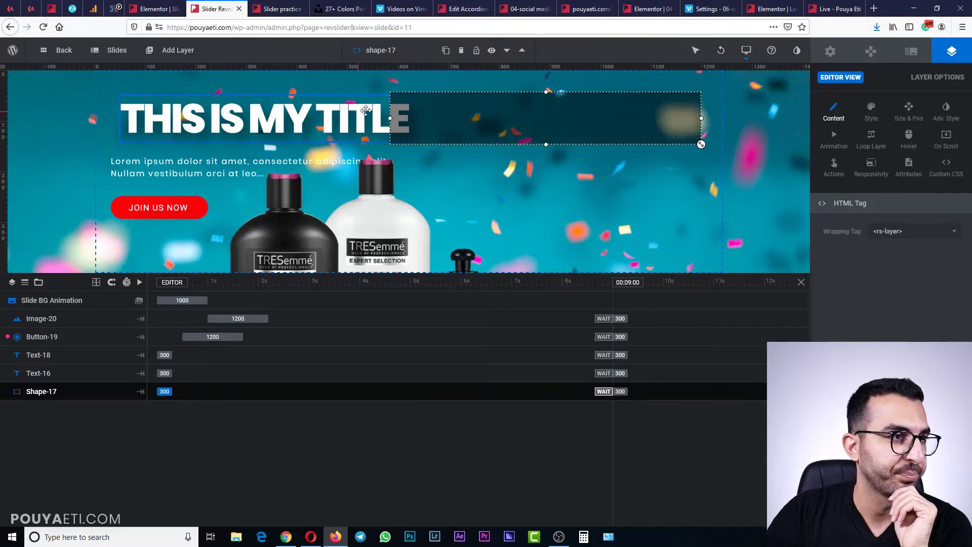
left_click_drag(358, 115, 641, 115)
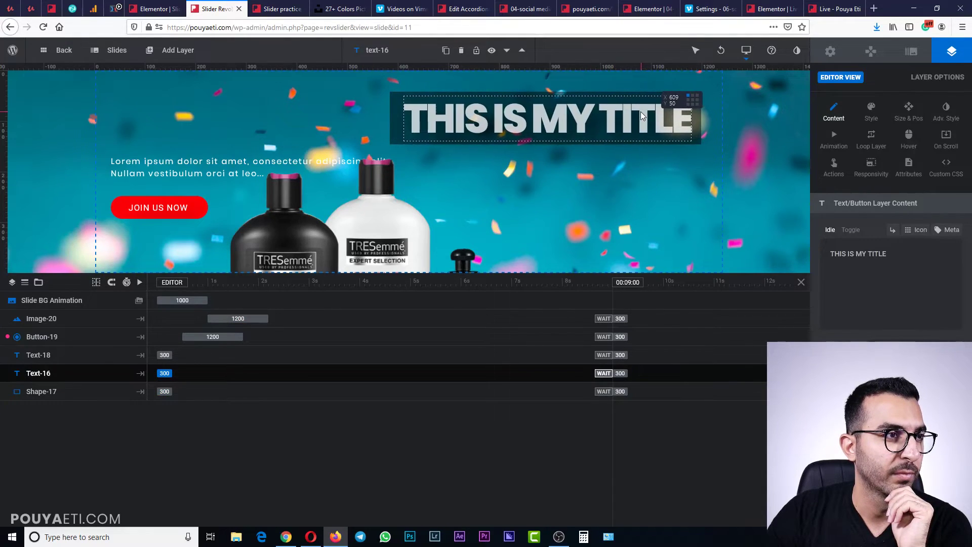
Move the paragraph under the title to about X 580, Y 156 and place the JOIN US NOW button below it
left_click(212, 160)
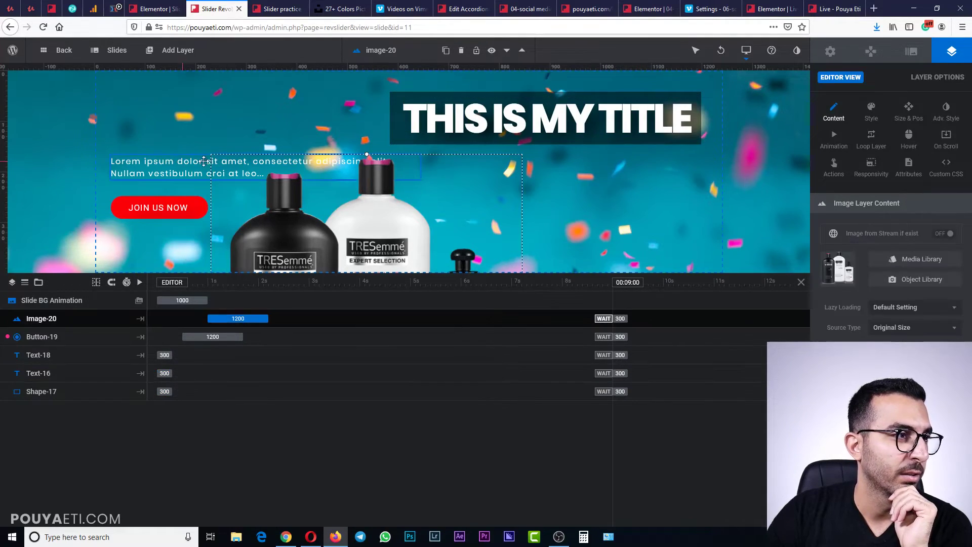
left_click_drag(178, 165, 457, 159)
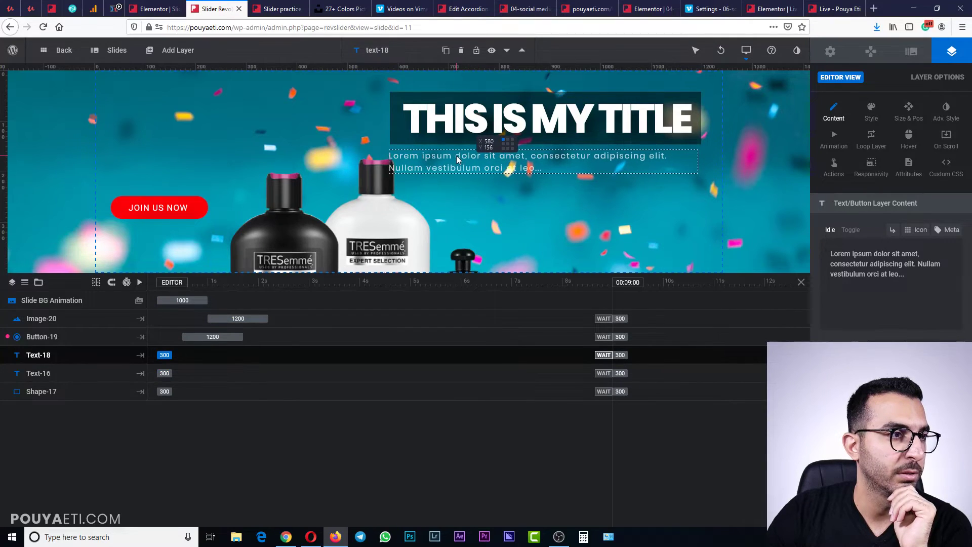
left_click_drag(145, 215, 420, 220)
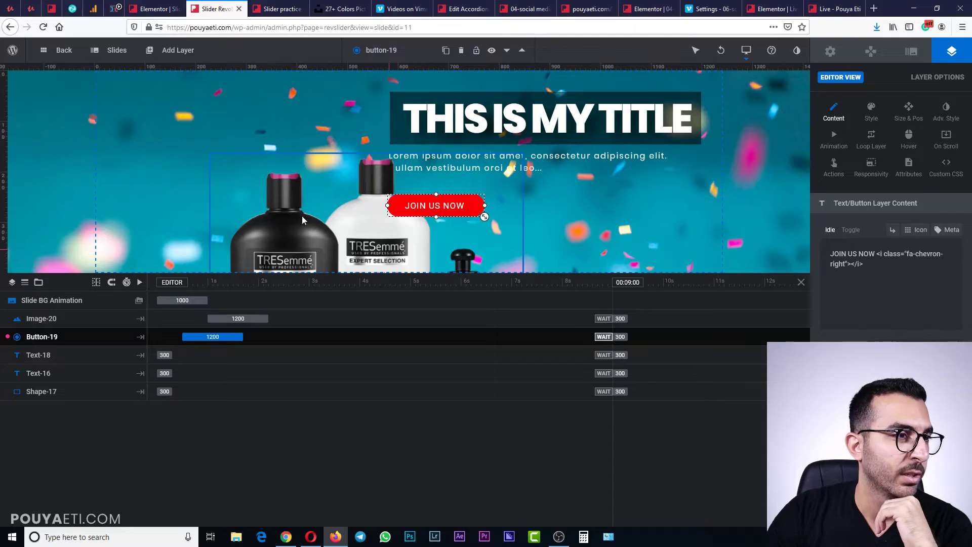
Shrink the product image to about 361 px wide and place it on the slide's left half at about X 115, Y 28
left_click_drag(390, 253, 270, 185)
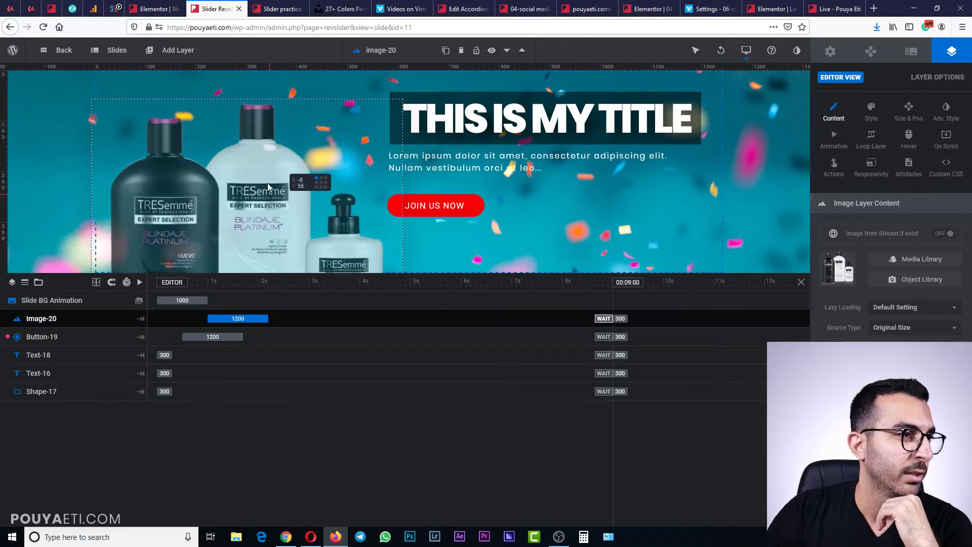
left_click(405, 239)
left_click(403, 240)
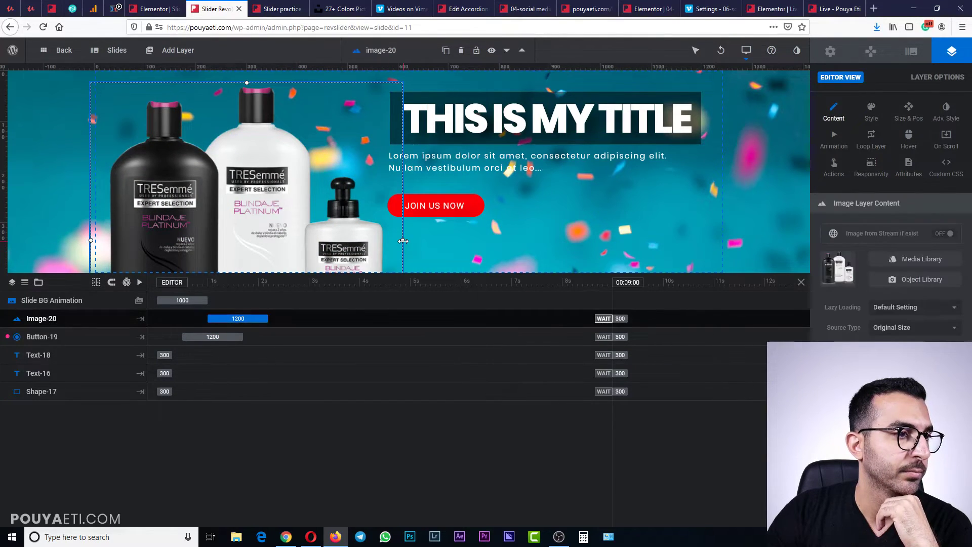
left_click_drag(403, 240, 273, 236)
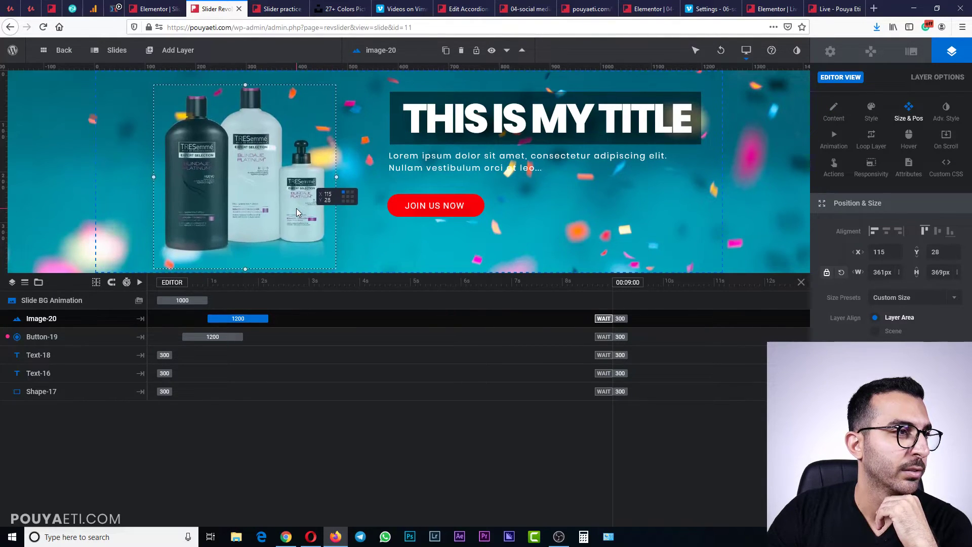
Switch to the Unsplash "colors" results, look for a new background and open the bokeh photography of structure photo
left_click(336, 8)
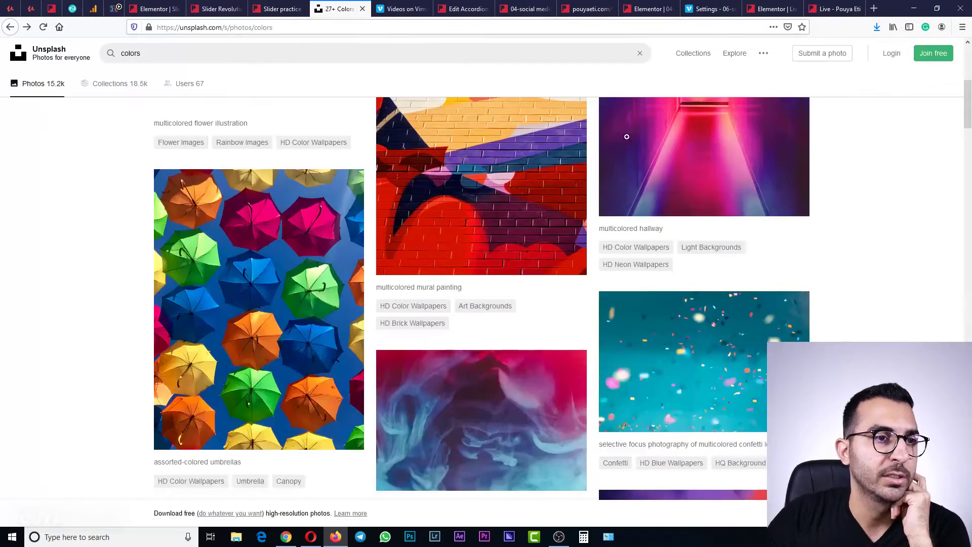
scroll(891, 258, "up", 6)
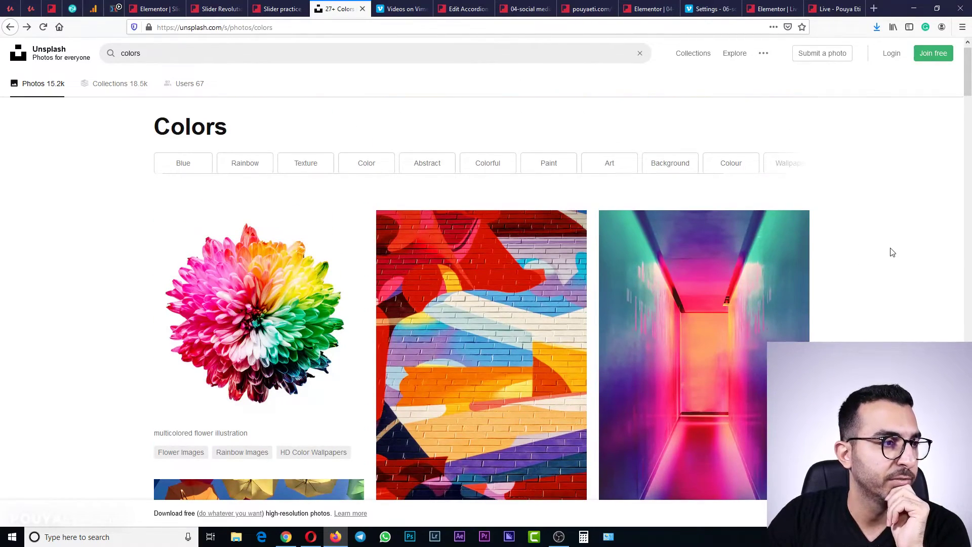
scroll(893, 252, "down", 12)
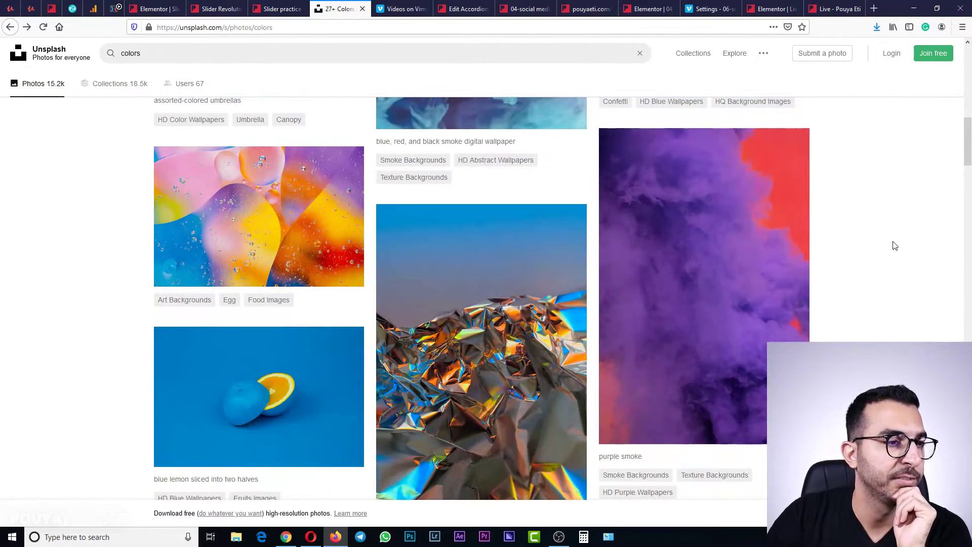
scroll(895, 247, "down", 7)
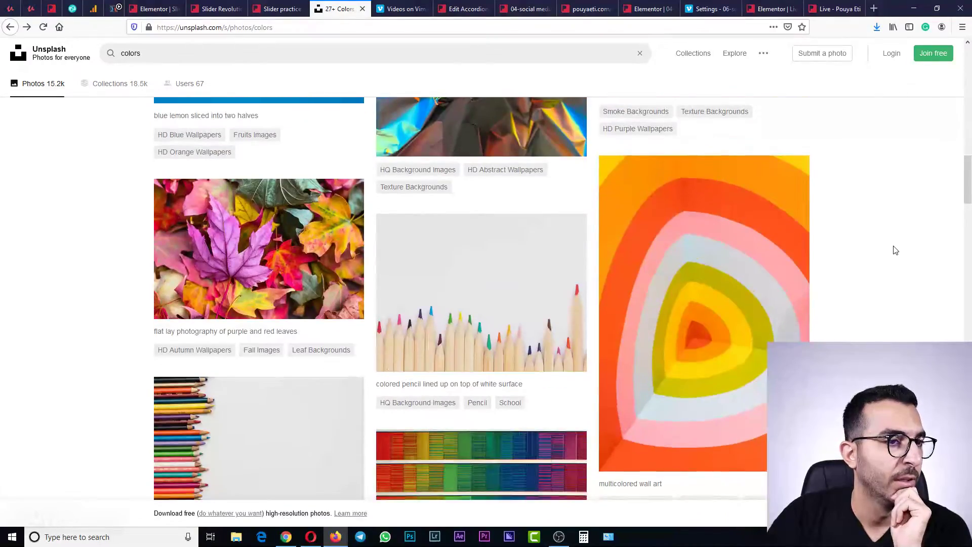
scroll(895, 250, "down", 13)
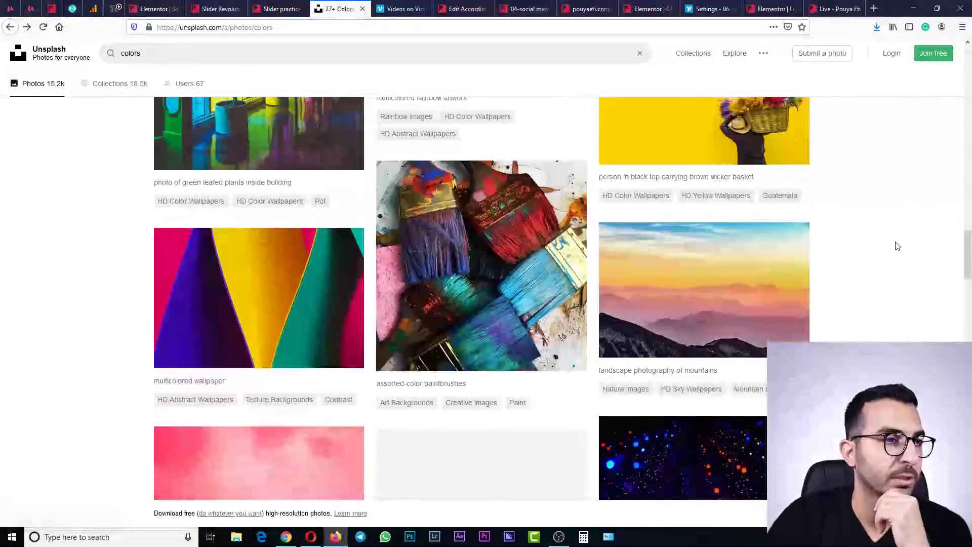
scroll(897, 246, "down", 6)
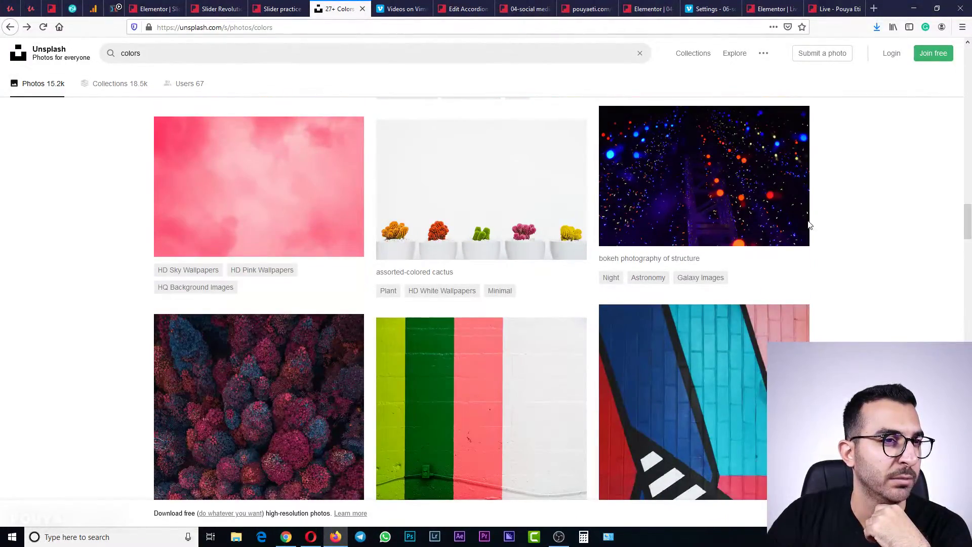
left_click(769, 190)
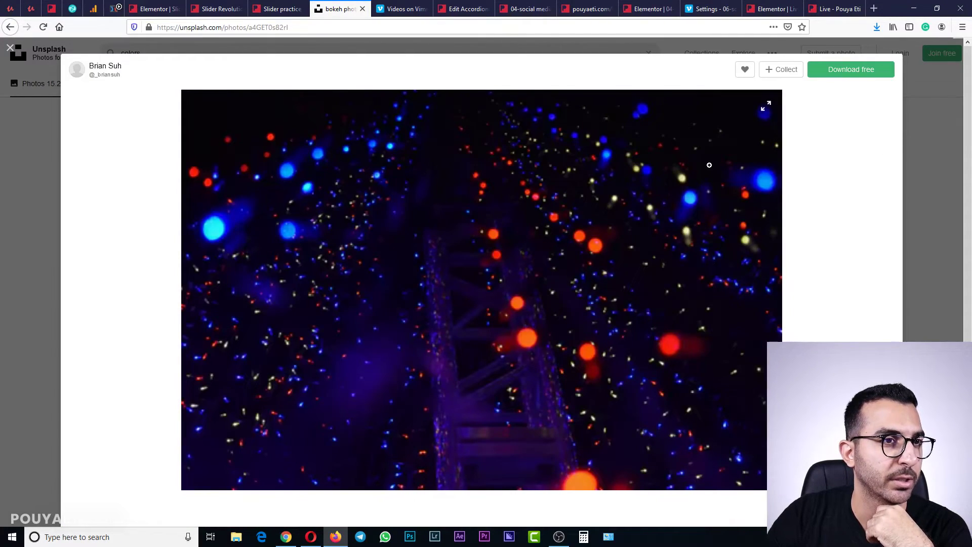
View the bokeh photo as a standalone image in its own tab and copy its image address
right_click(608, 166)
left_click(639, 173)
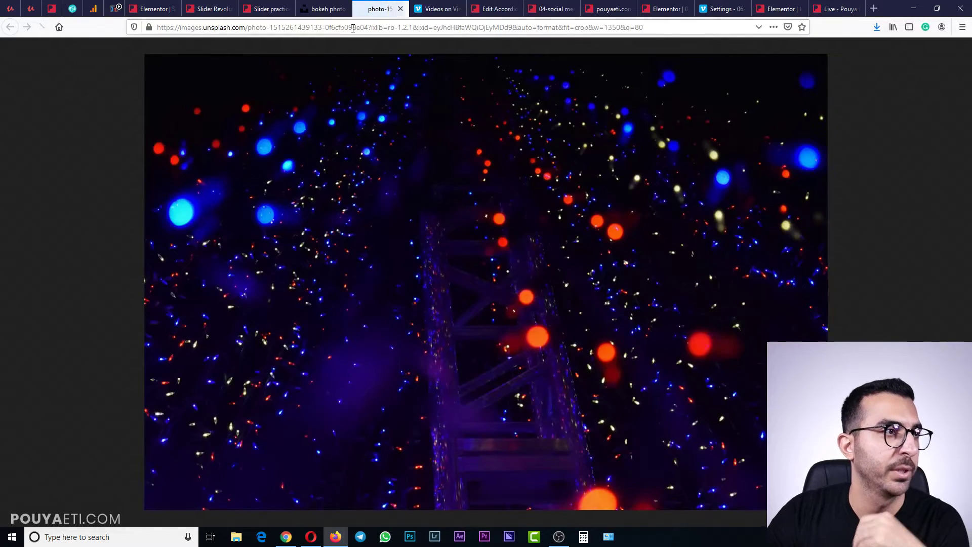
left_click(353, 28)
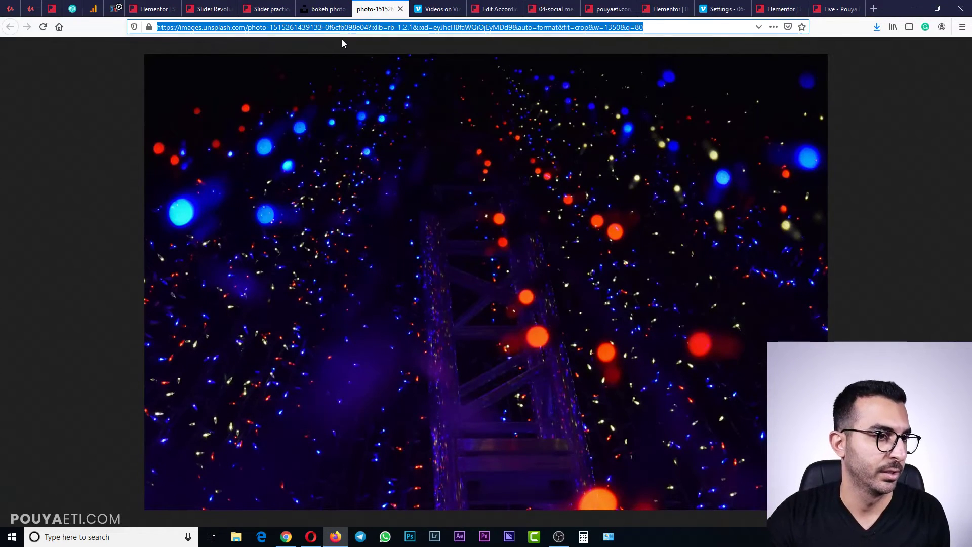
Return to the slide editor and replace the slide background's external image source with the copied bokeh photo address
left_click(268, 10)
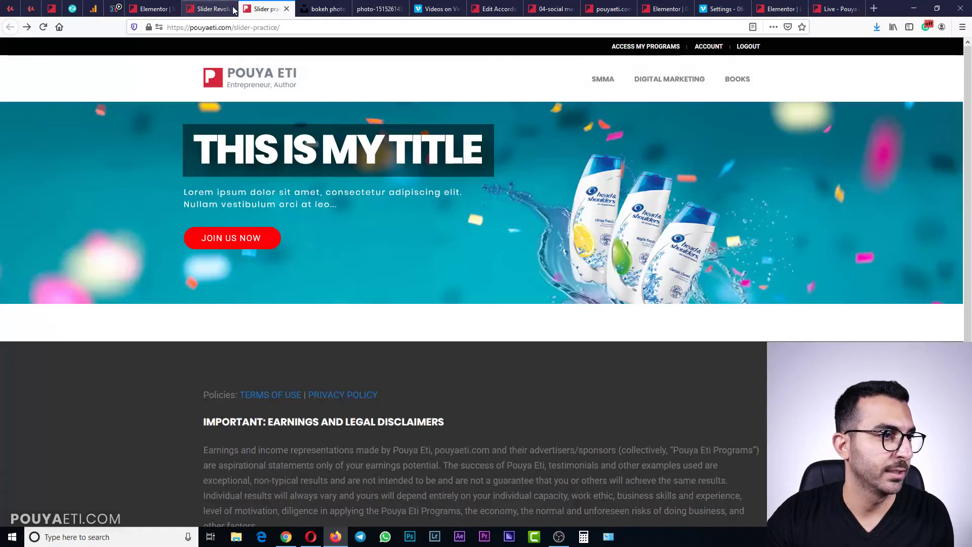
left_click(210, 9)
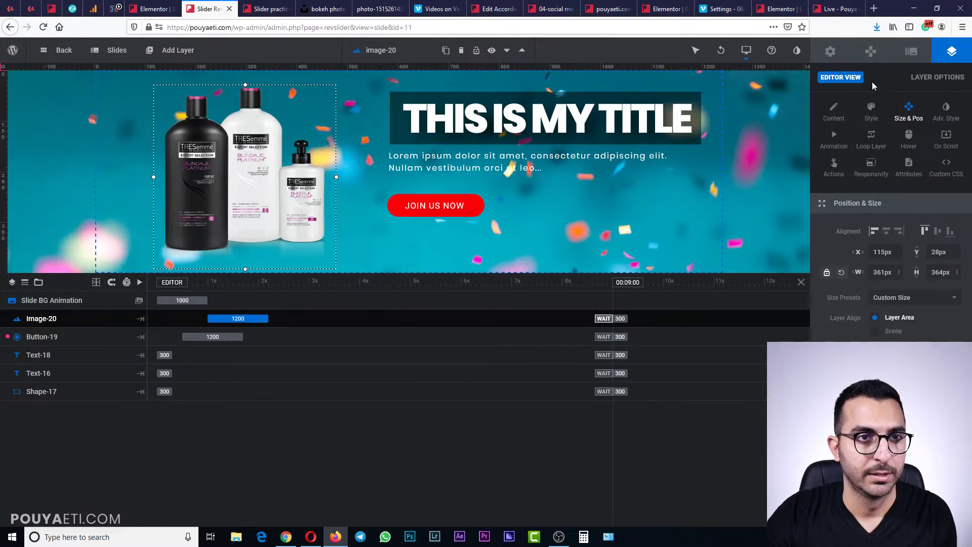
left_click(911, 51)
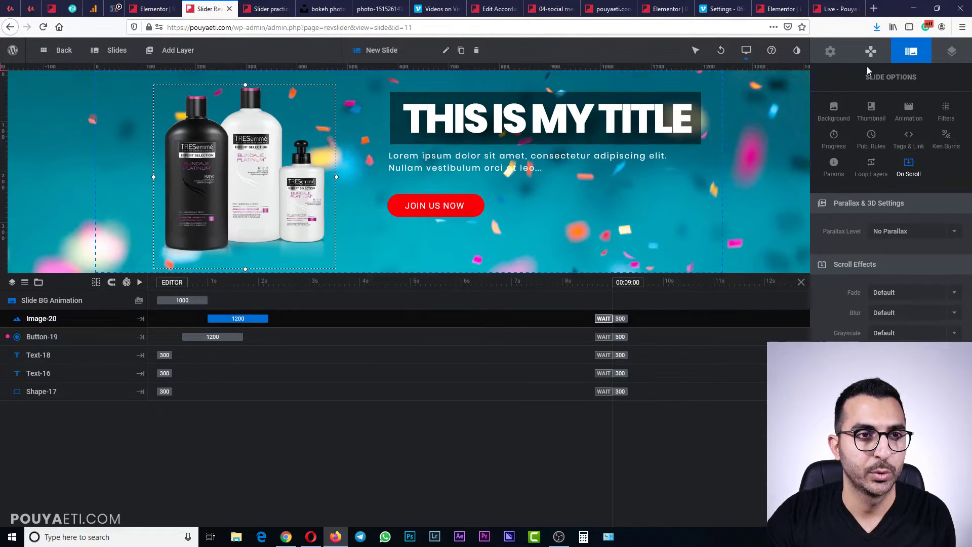
left_click(835, 112)
left_click(901, 251)
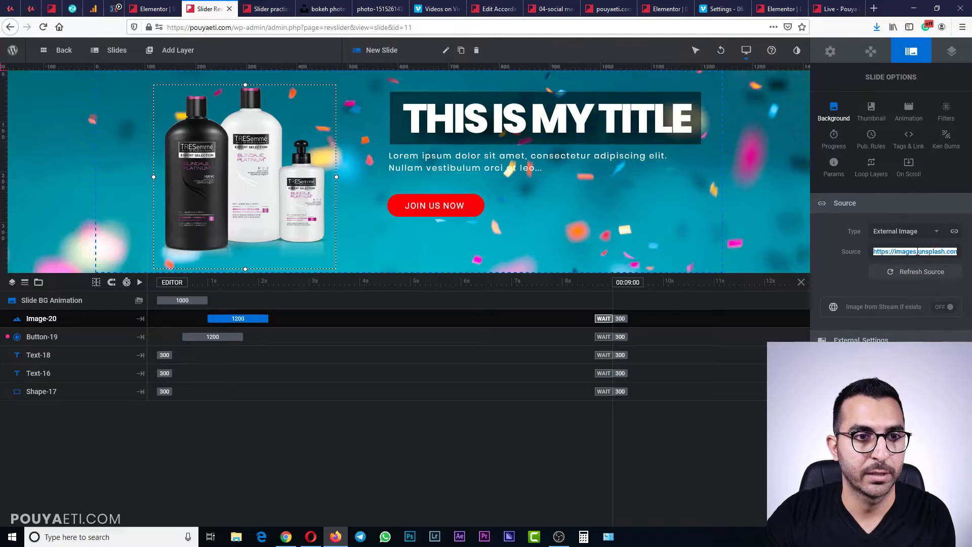
key("Return")
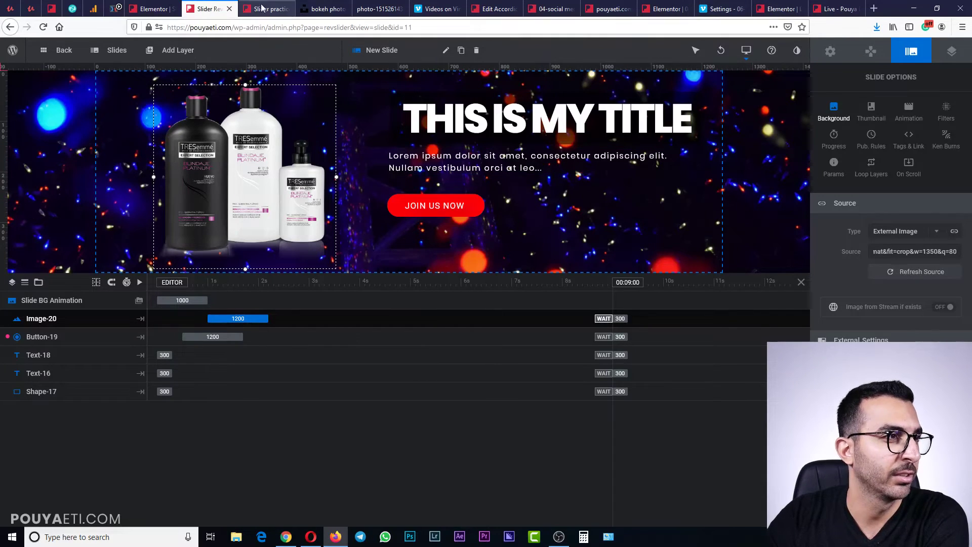
Close the standalone bokeh image, return to the Unsplash "colors" results and browse them for an alternative background photo
left_click(380, 9)
left_click(400, 9)
left_click(329, 9)
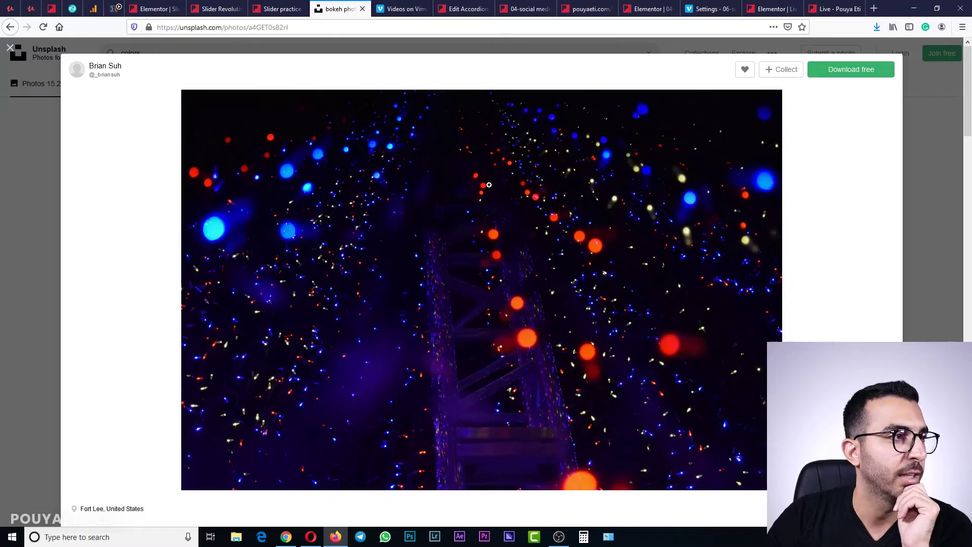
left_click(946, 171)
scroll(937, 192, "down", 4)
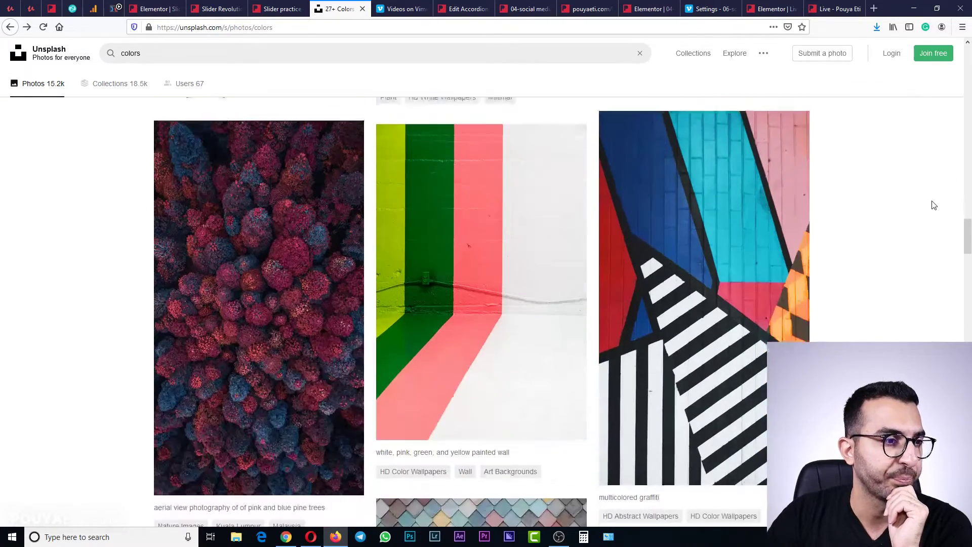
scroll(931, 210, "down", 10)
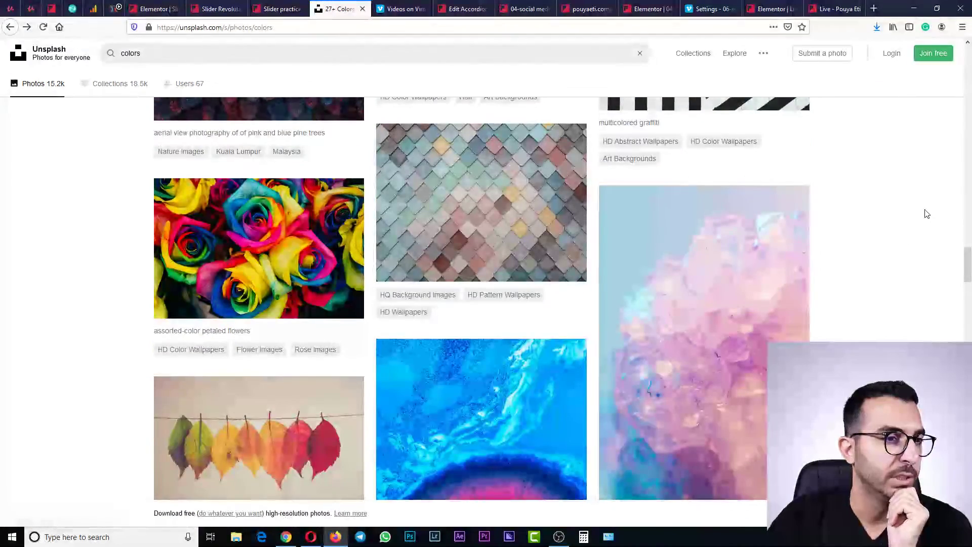
scroll(927, 217, "down", 10)
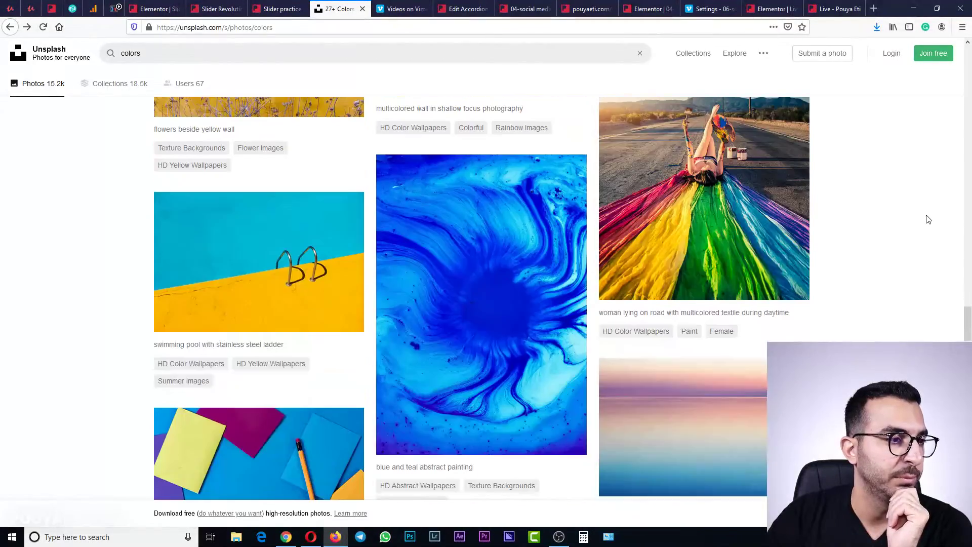
scroll(928, 221, "down", 10)
scroll(925, 225, "up", 6)
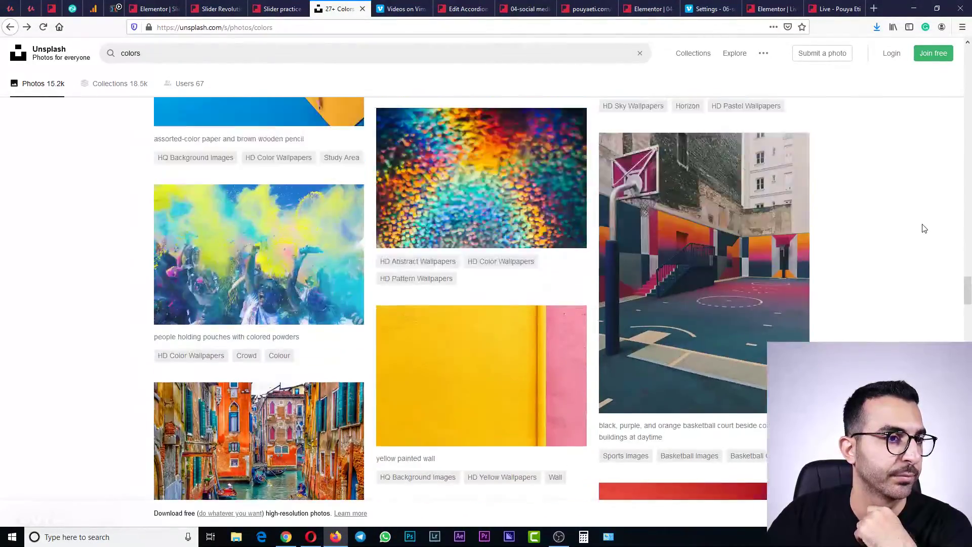
scroll(924, 227, "down", 6)
scroll(930, 258, "down", 5)
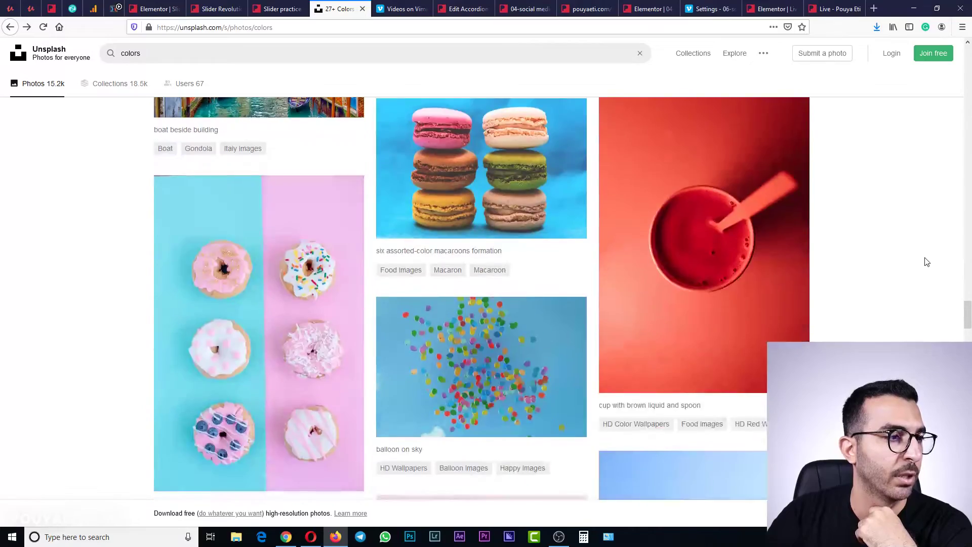
middle_click(923, 266)
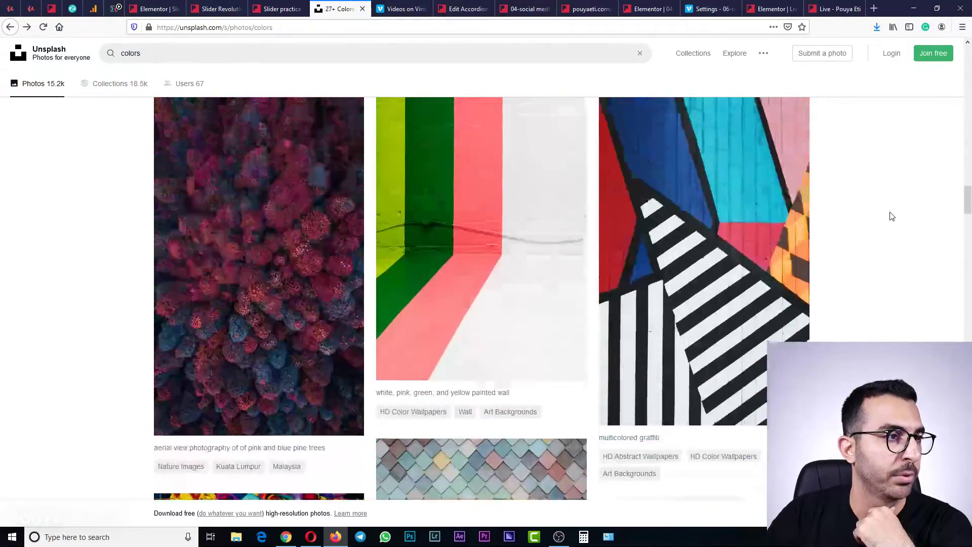
left_click(892, 222)
scroll(643, 295, "up", 7)
scroll(650, 288, "down", 4)
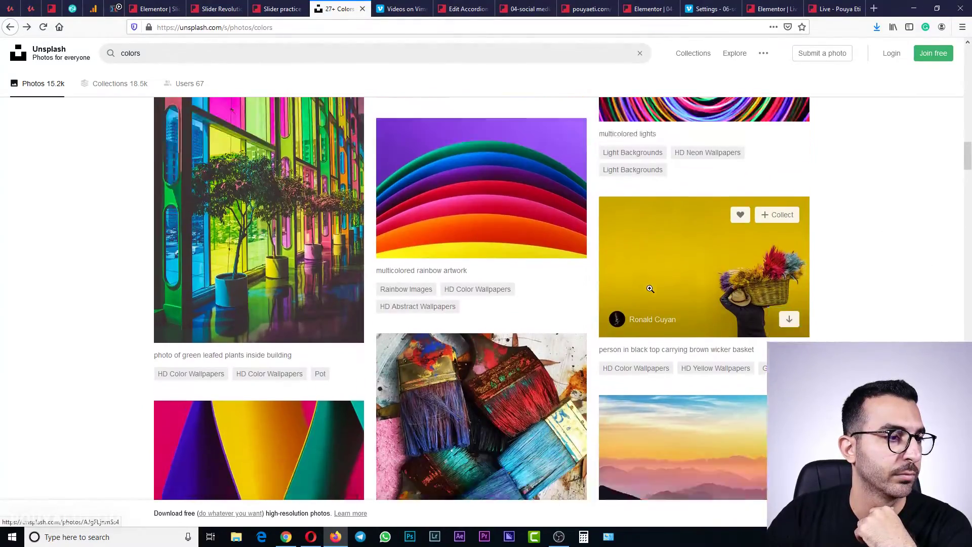
scroll(651, 287, "down", 15)
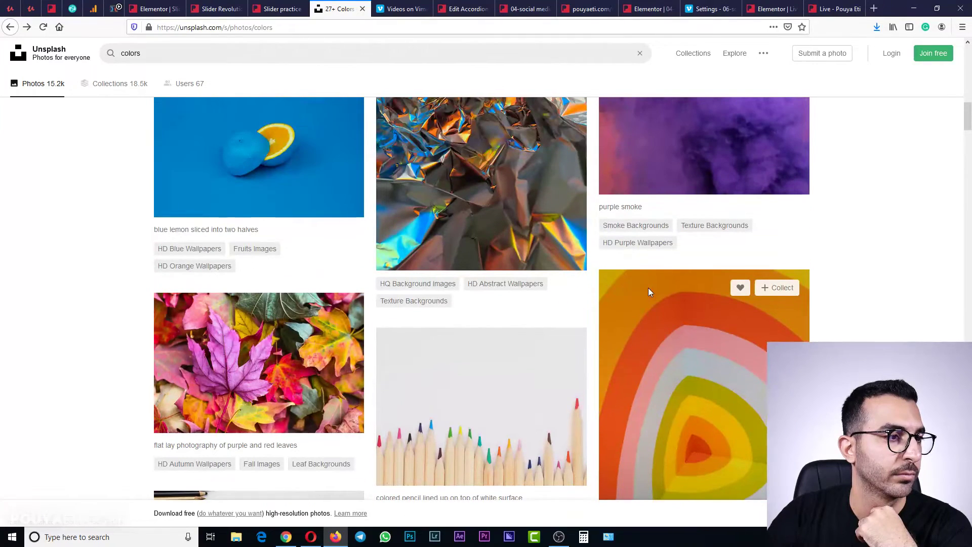
scroll(823, 288, "up", 8)
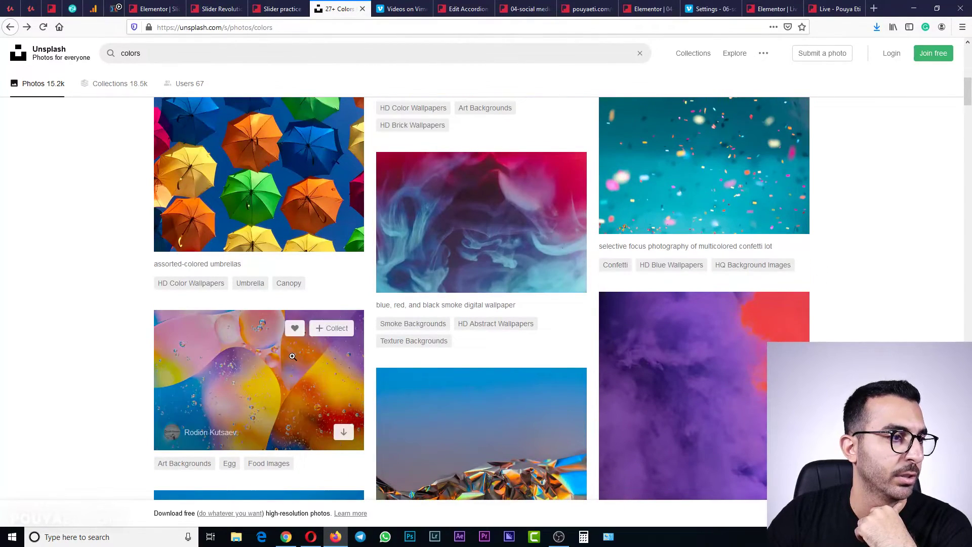
Open the colorful water and oil bubbles photo and view it as a standalone image in its own tab
left_click(331, 340)
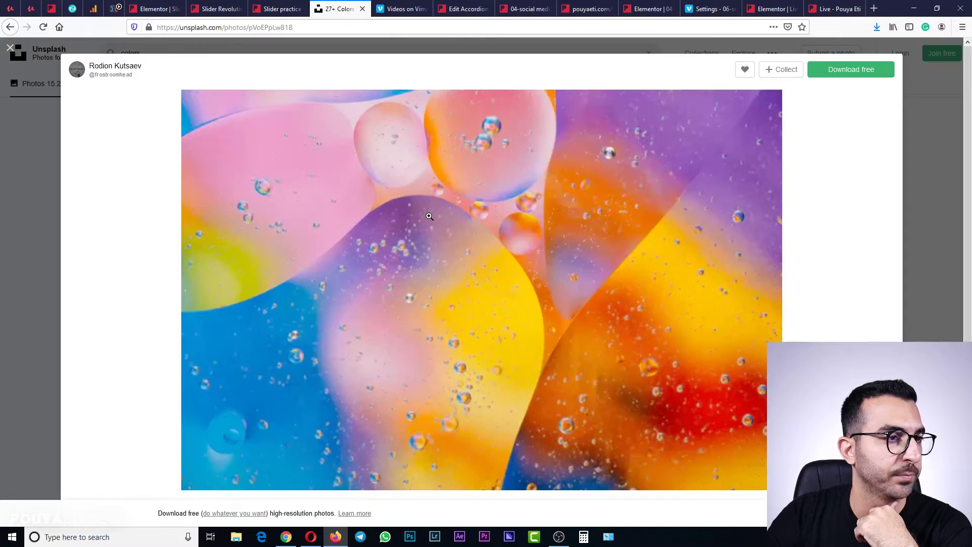
right_click(558, 186)
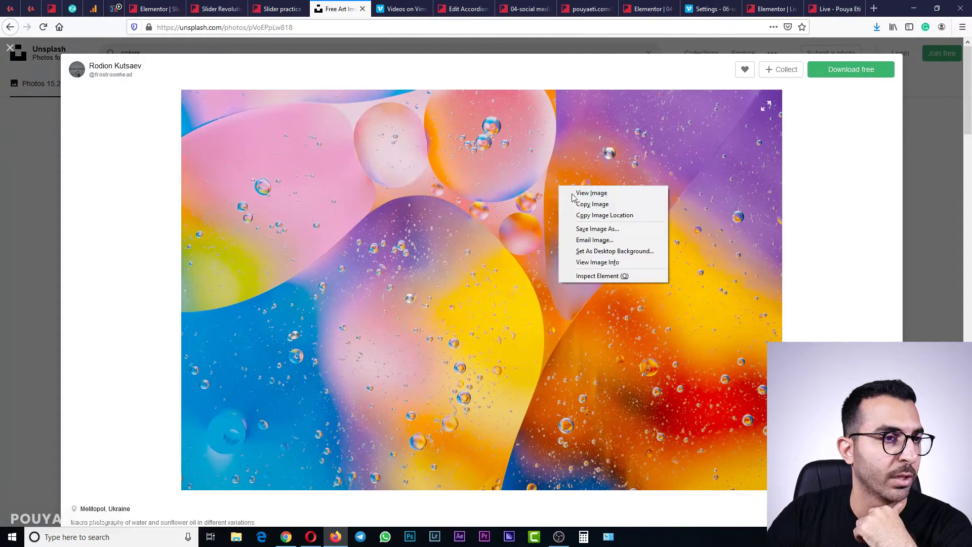
left_click(587, 193)
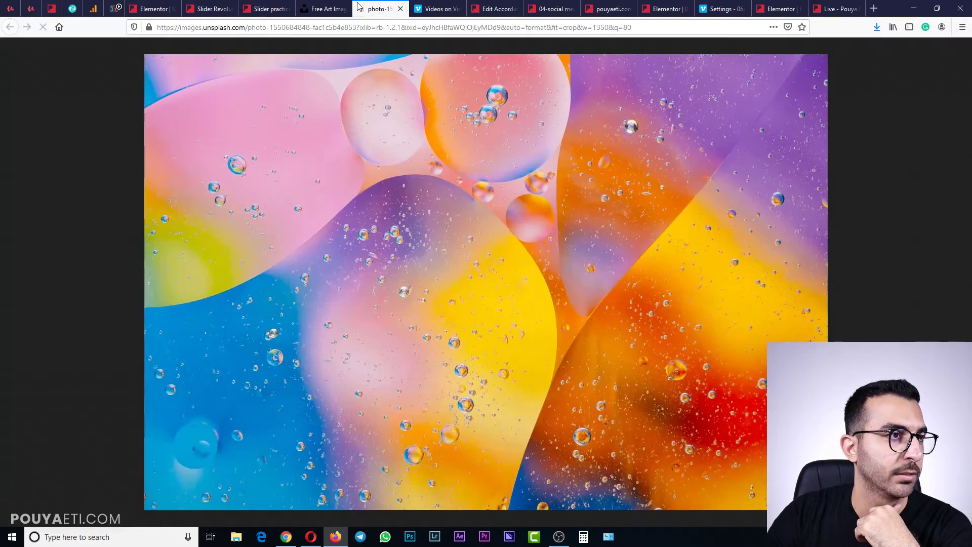
Copy the oil bubbles photo's address and use it as the slide background's external image source in the slide editor
left_click(349, 28)
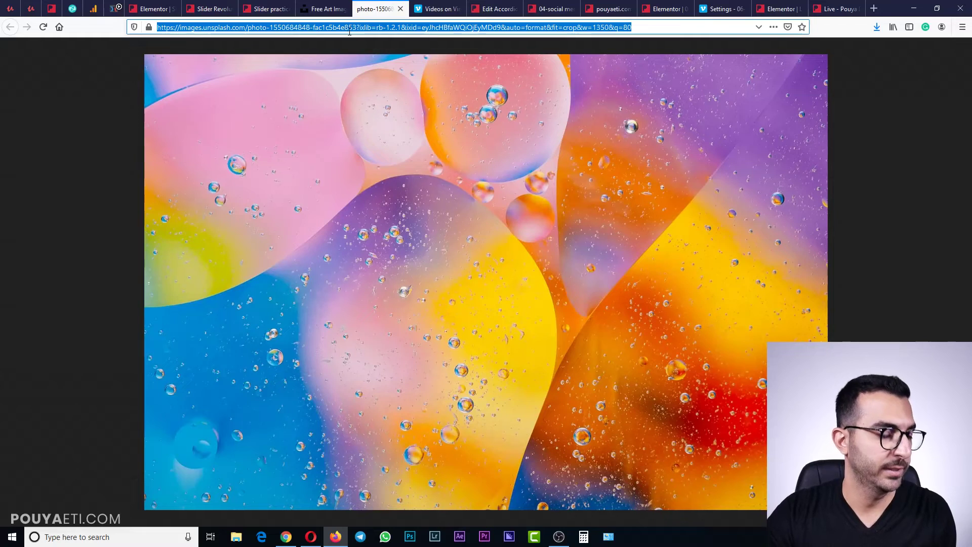
left_click(200, 9)
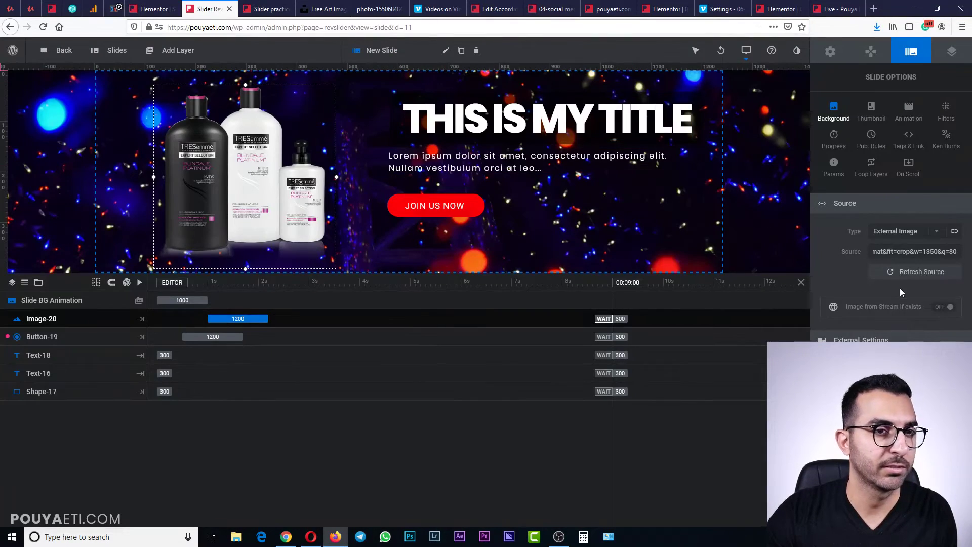
left_click(912, 251)
key("ctrl+v")
left_click(828, 276)
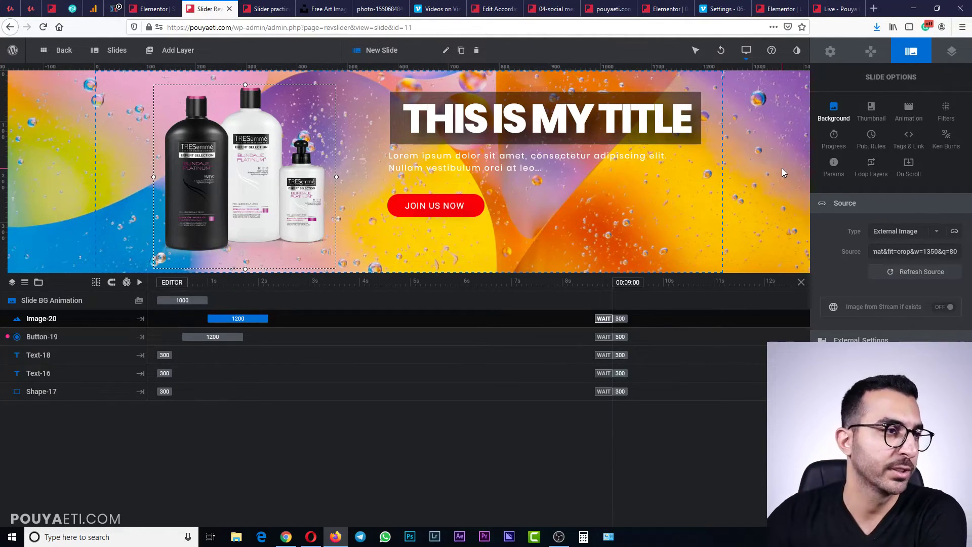
Save the slide and reload the live slider practice page to check the second slide
key("ctrl+s")
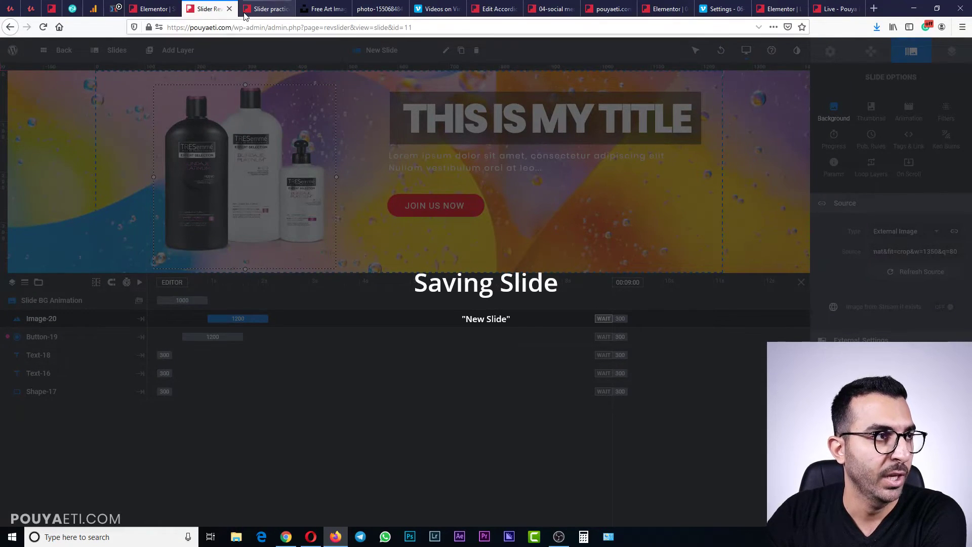
left_click(271, 10)
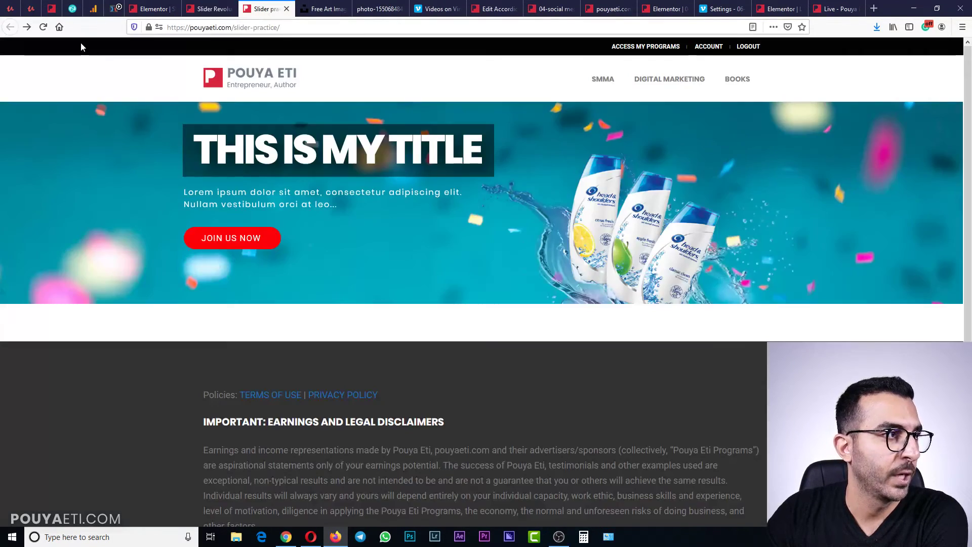
left_click(43, 27)
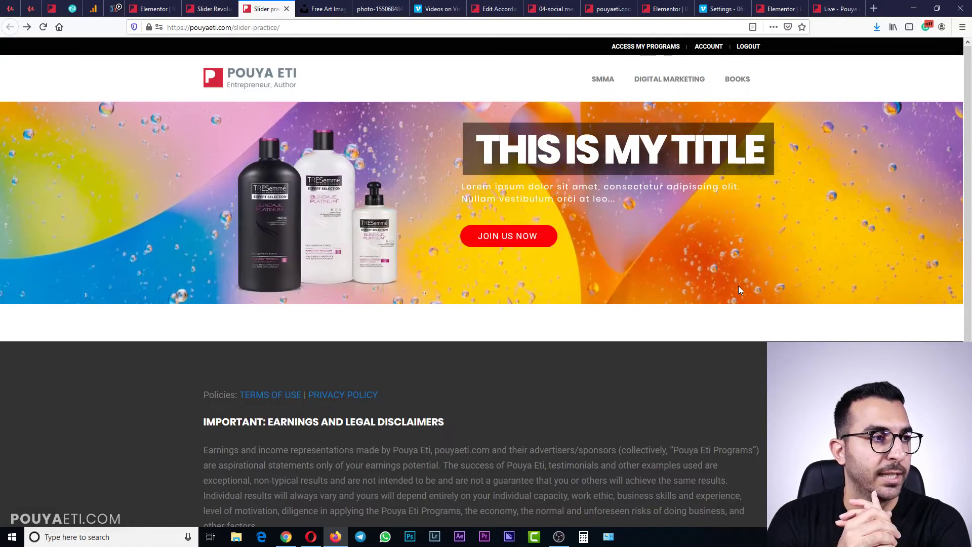
Return to the slide editor and turn on arrow navigation for the slider
left_click(208, 9)
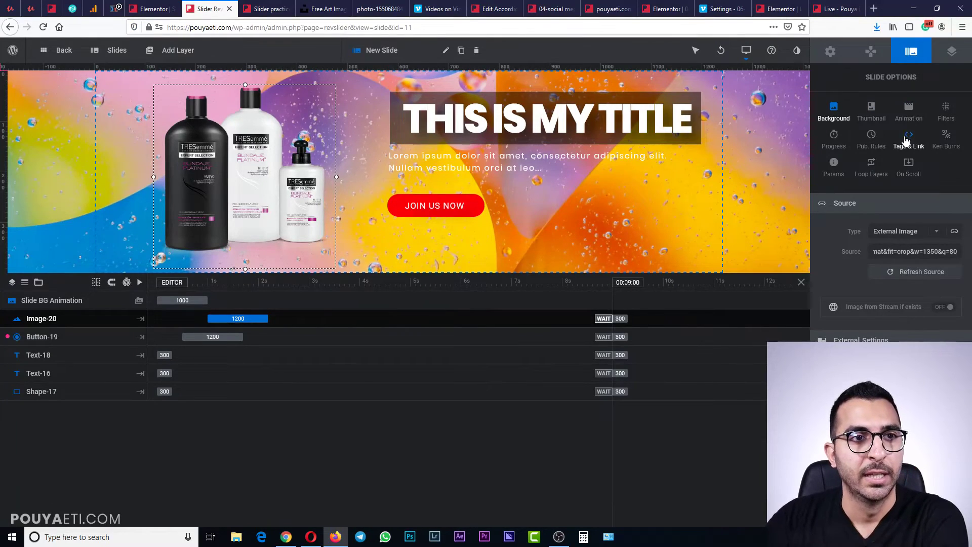
left_click(871, 53)
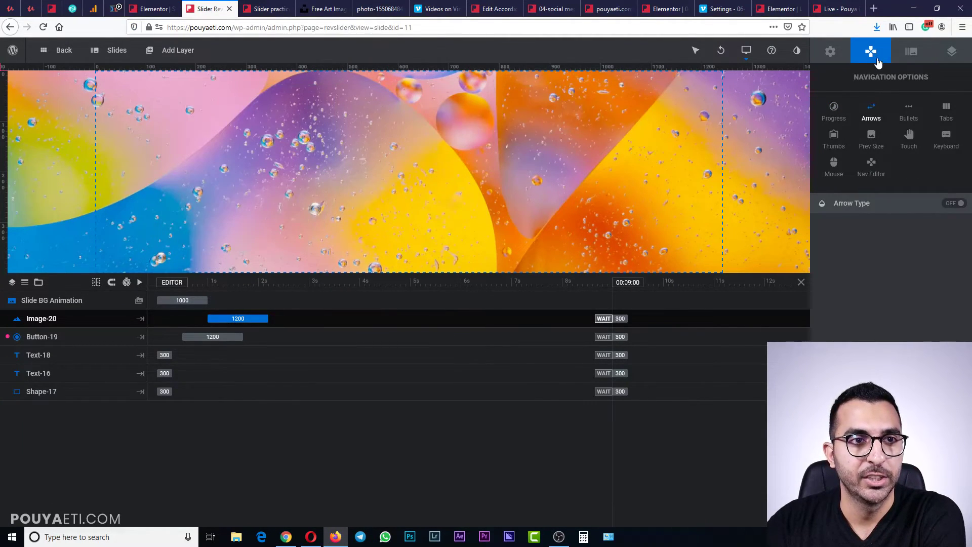
left_click(952, 204)
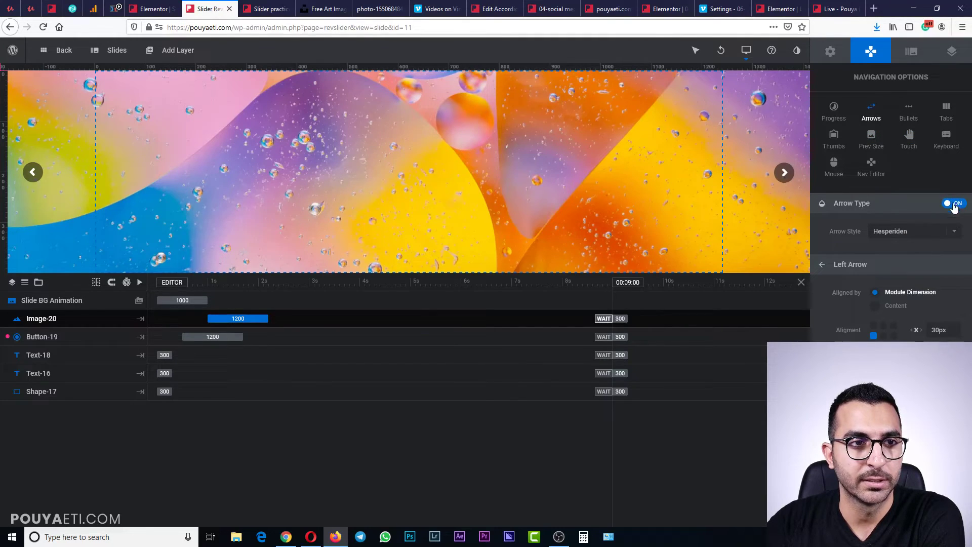
Preview the available arrow styles, try Hades and set the arrow style back to Hesperiden
left_click(943, 231)
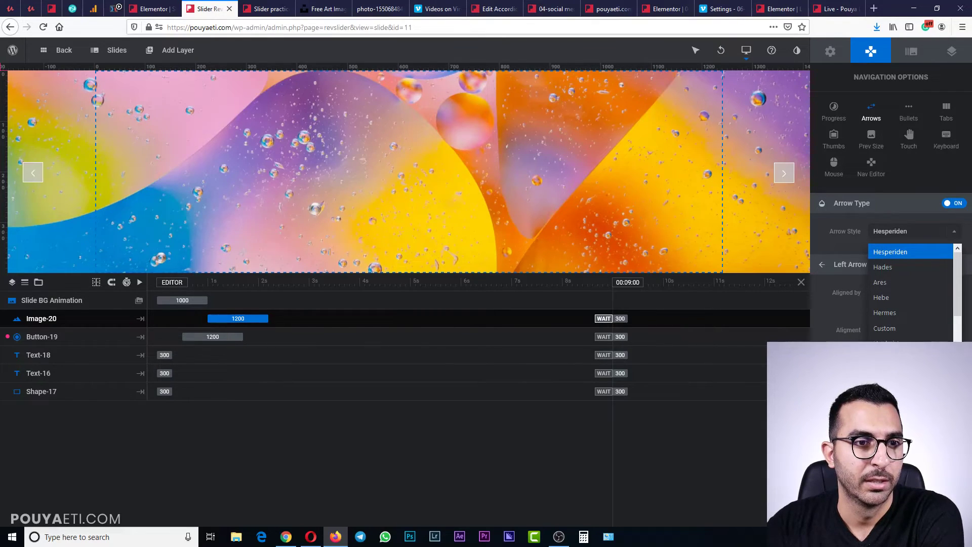
scroll(927, 304, "down", 2)
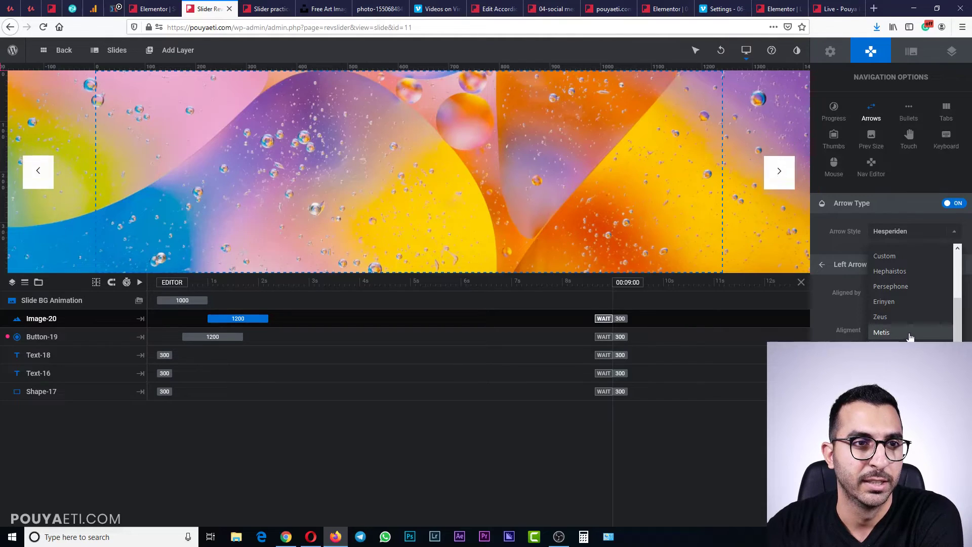
scroll(908, 303, "up", 3)
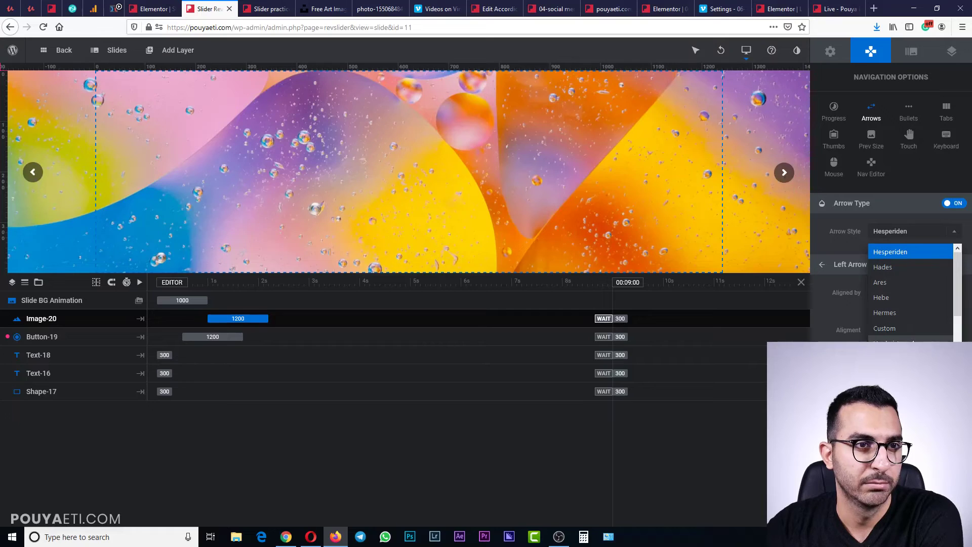
scroll(912, 332, "down", 2)
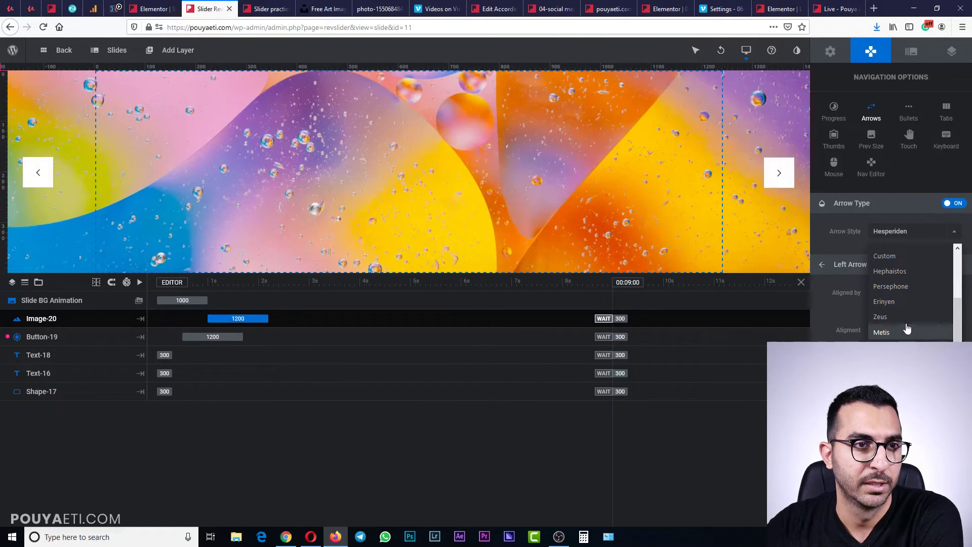
scroll(906, 324, "down", 1)
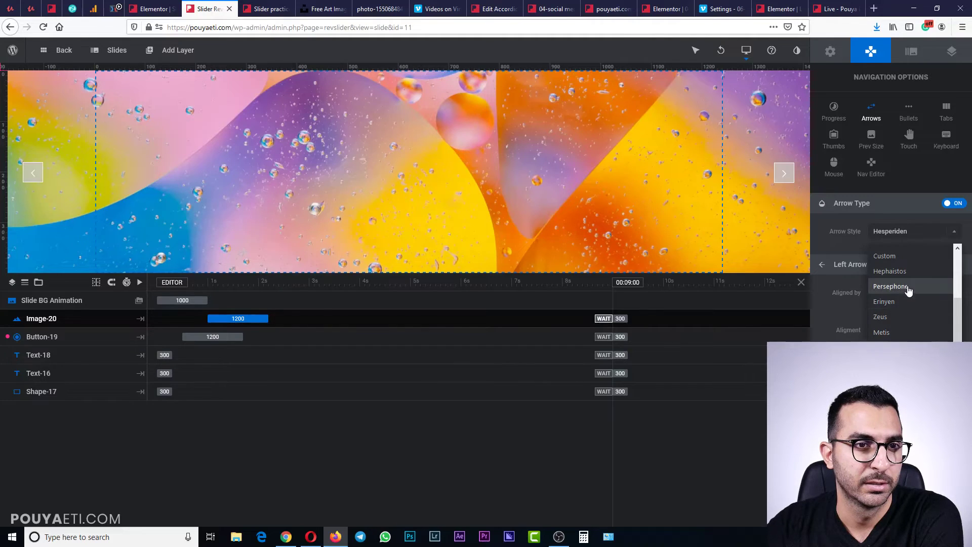
scroll(906, 289, "up", 3)
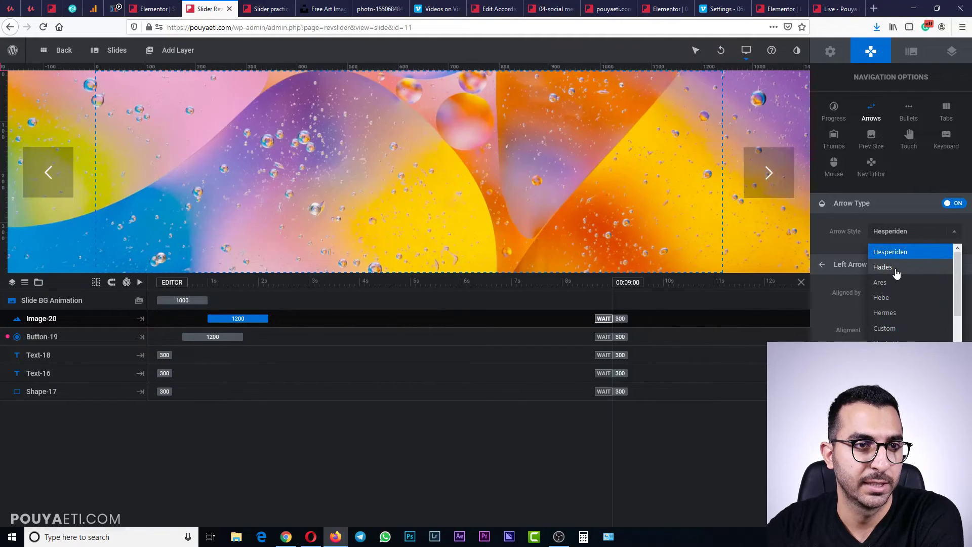
left_click(896, 268)
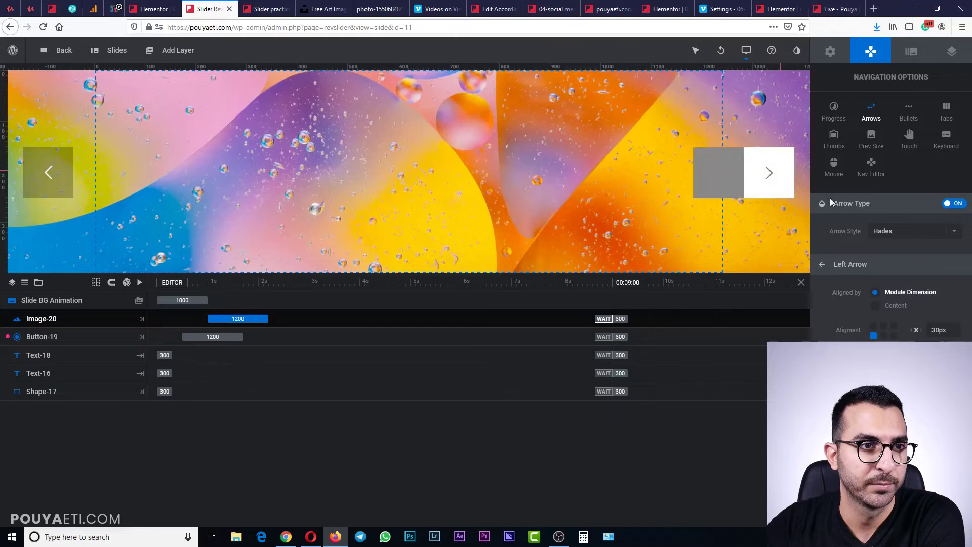
left_click(906, 239)
left_click(903, 252)
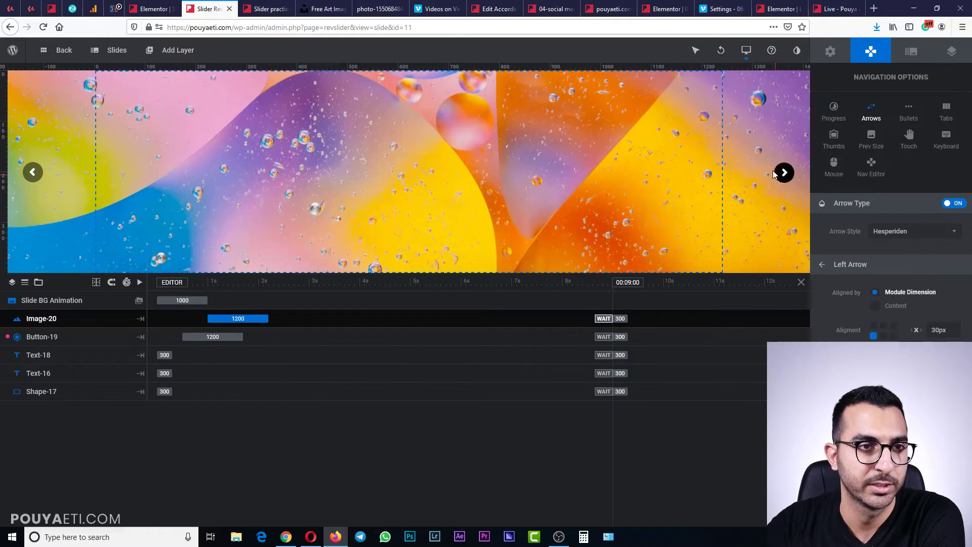
scroll(828, 320, "down", 3)
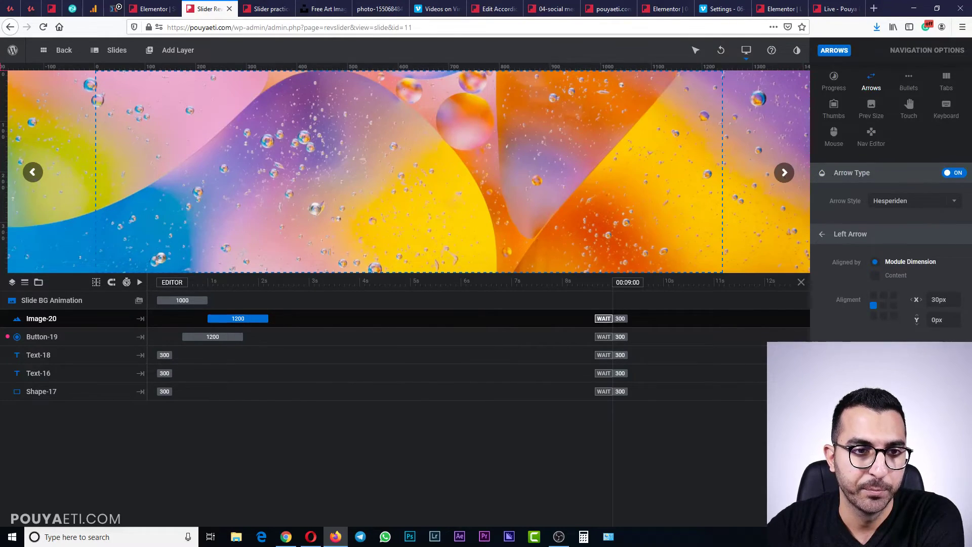
scroll(863, 320, "up", 3)
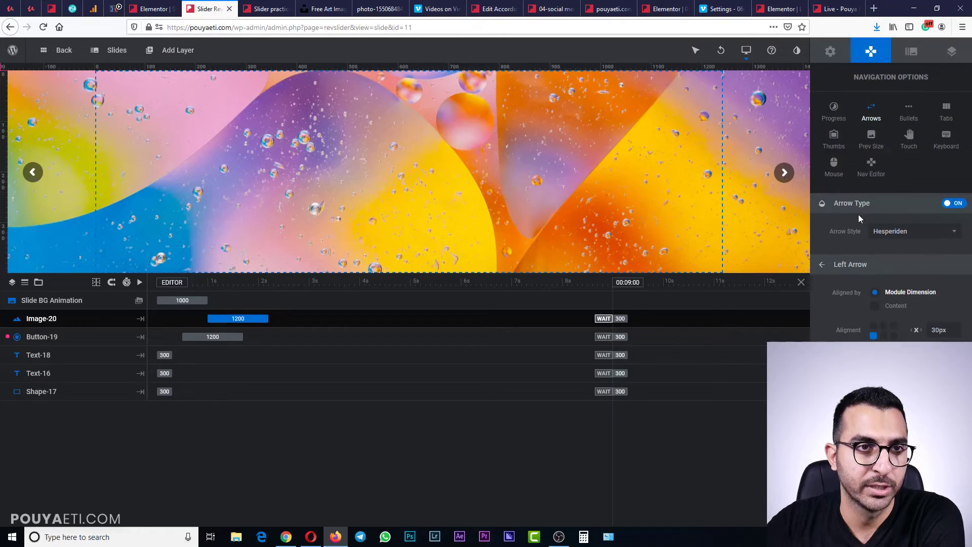
Turn on bullet navigation for the slider and set the bullets style to Hermes
left_click(910, 115)
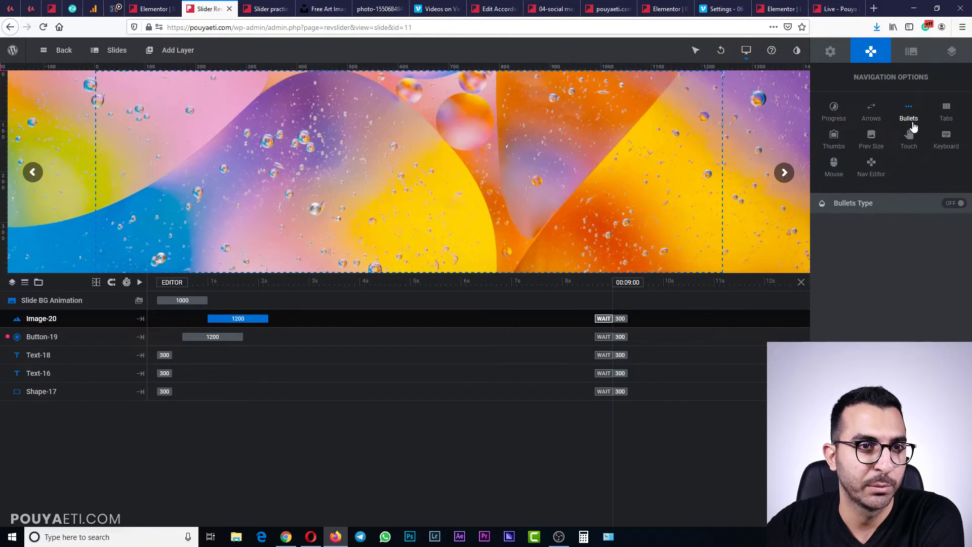
left_click(953, 203)
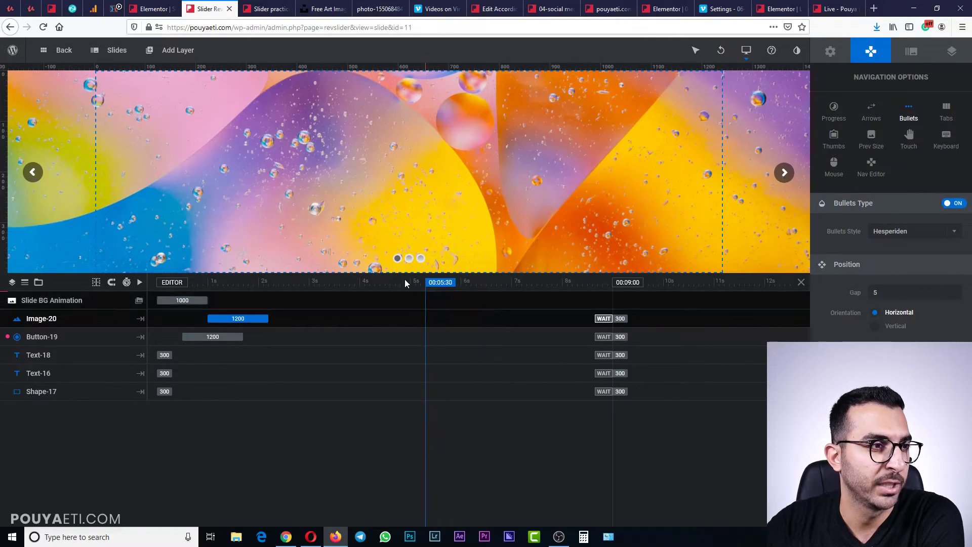
left_click(933, 232)
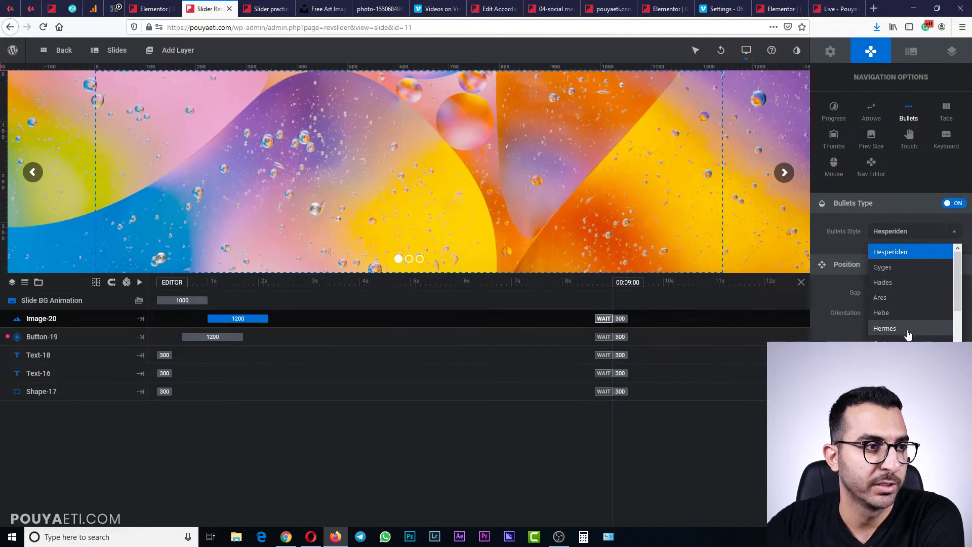
left_click(819, 335)
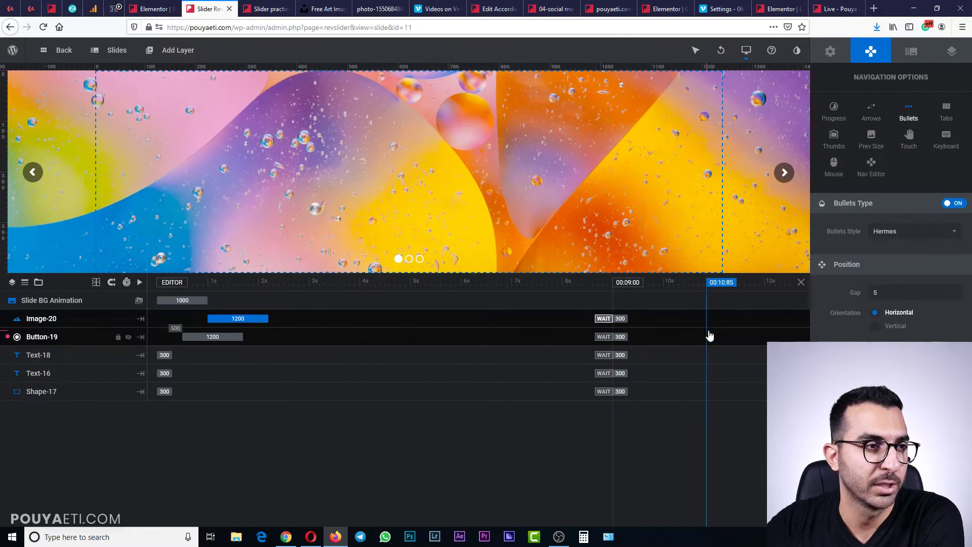
Try tab navigation and thumbnail navigation on the slider, switching each one off again
left_click(945, 118)
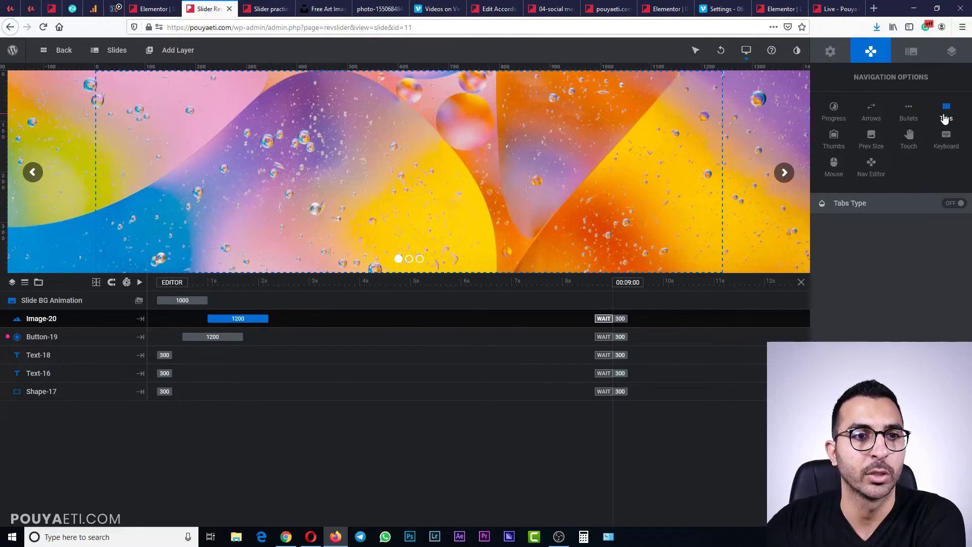
left_click(955, 205)
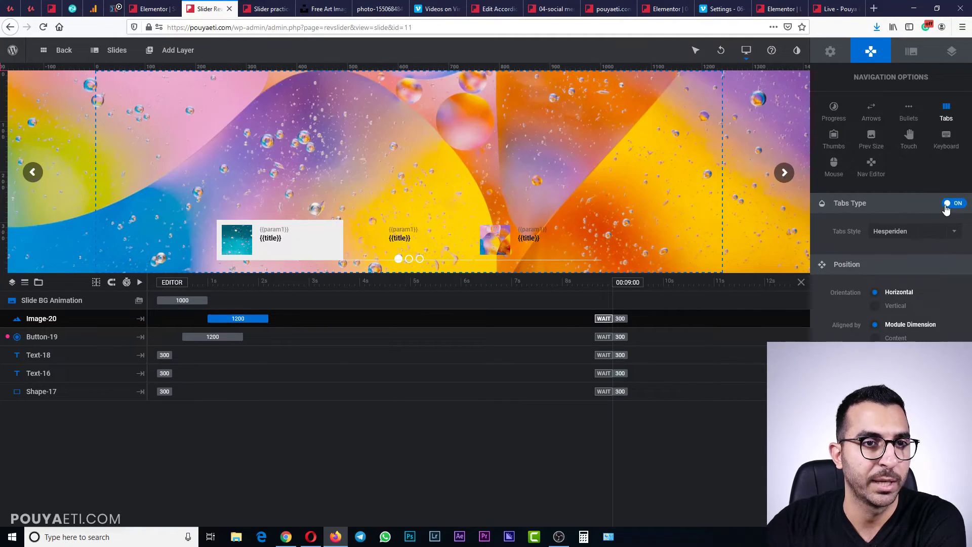
left_click(946, 205)
left_click(835, 136)
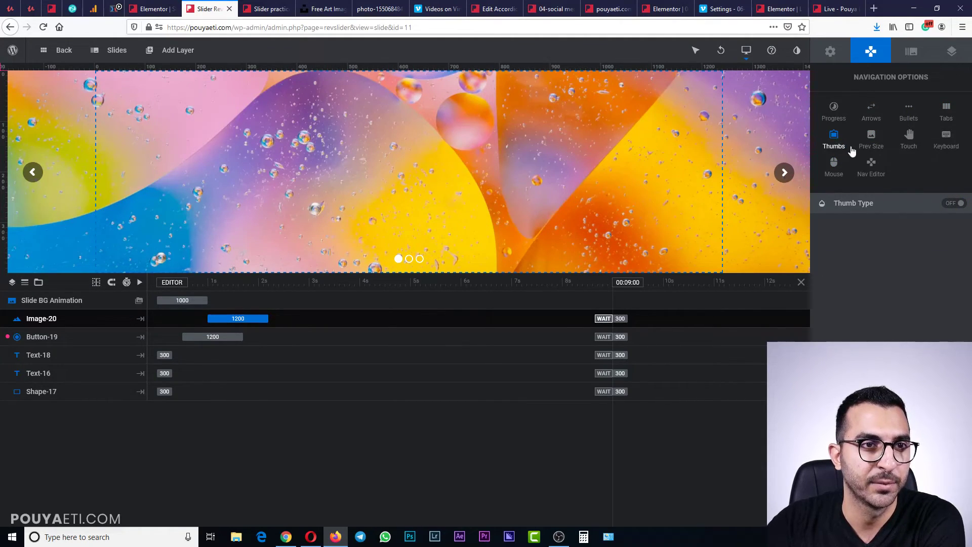
left_click(871, 144)
left_click(834, 139)
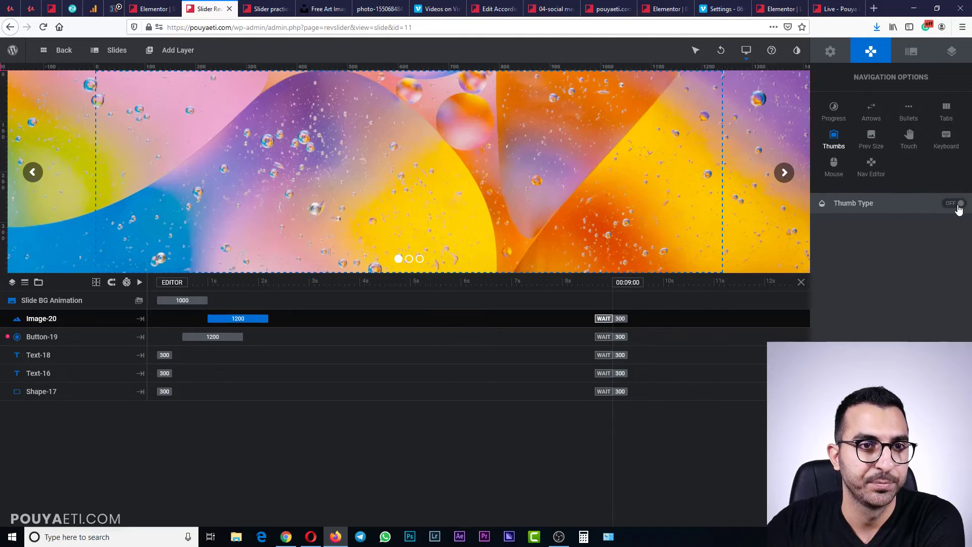
left_click(954, 203)
left_click(949, 205)
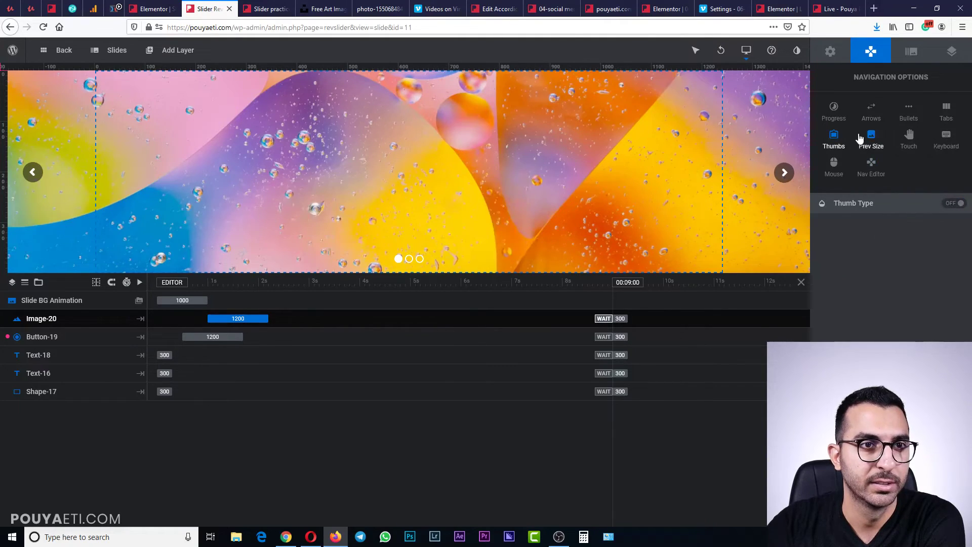
Review the preview image size settings and enable both mobile swipe and desktop swipe for touch navigation
left_click(871, 149)
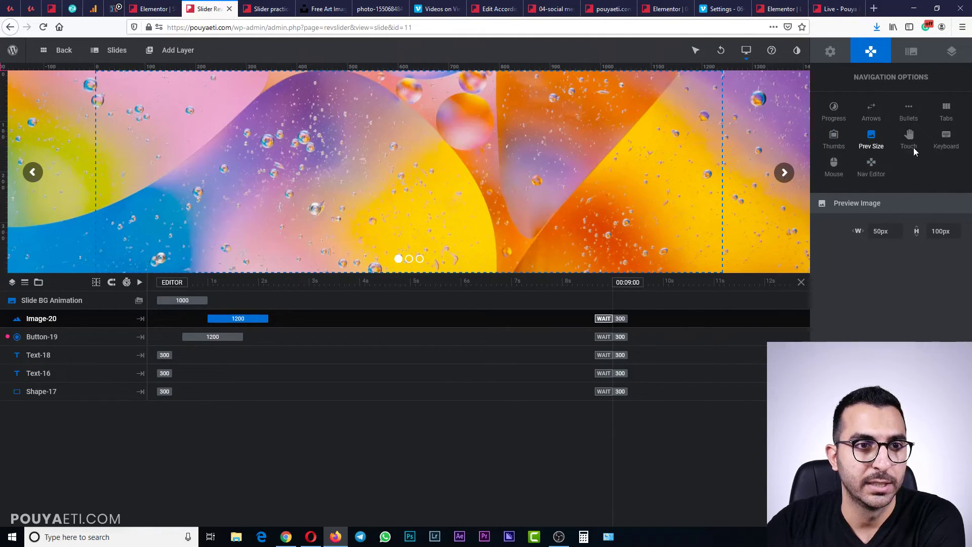
left_click(911, 161)
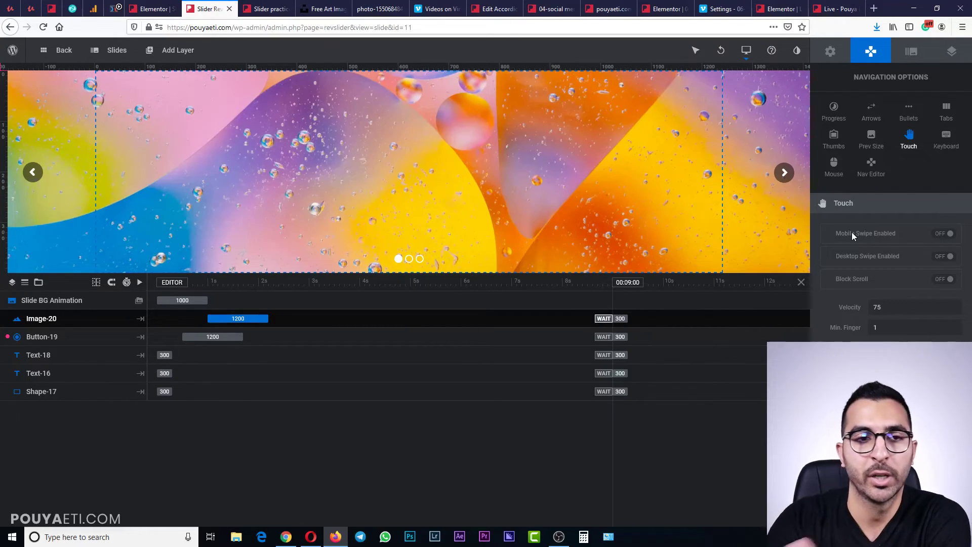
left_click(951, 238)
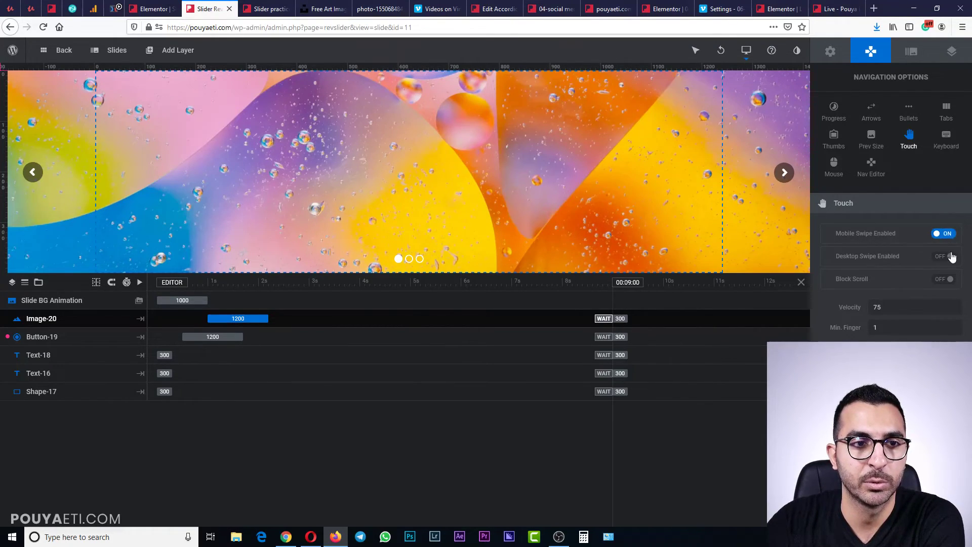
left_click(943, 258)
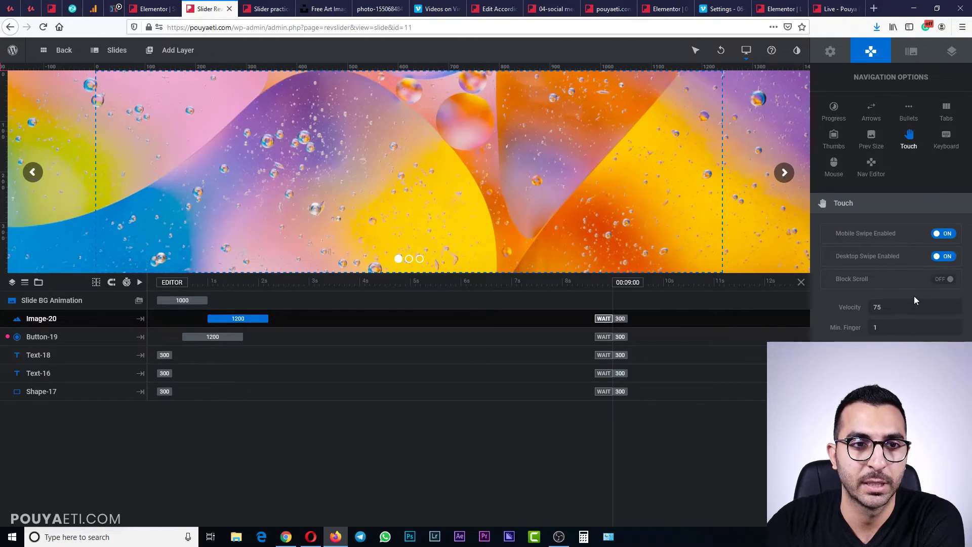
Review the keyboard arrow and mouse scroll navigation settings and open the Navigation Editor
left_click(939, 148)
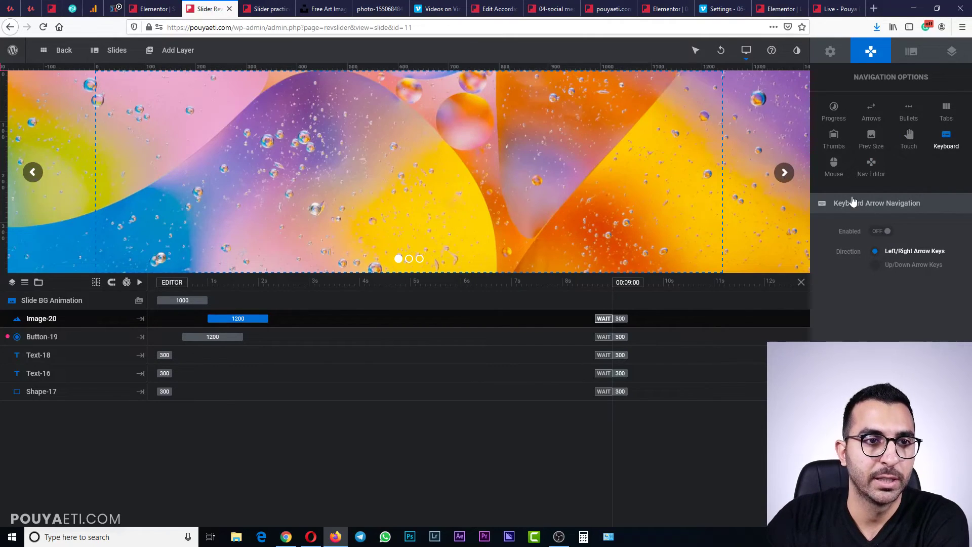
left_click(833, 165)
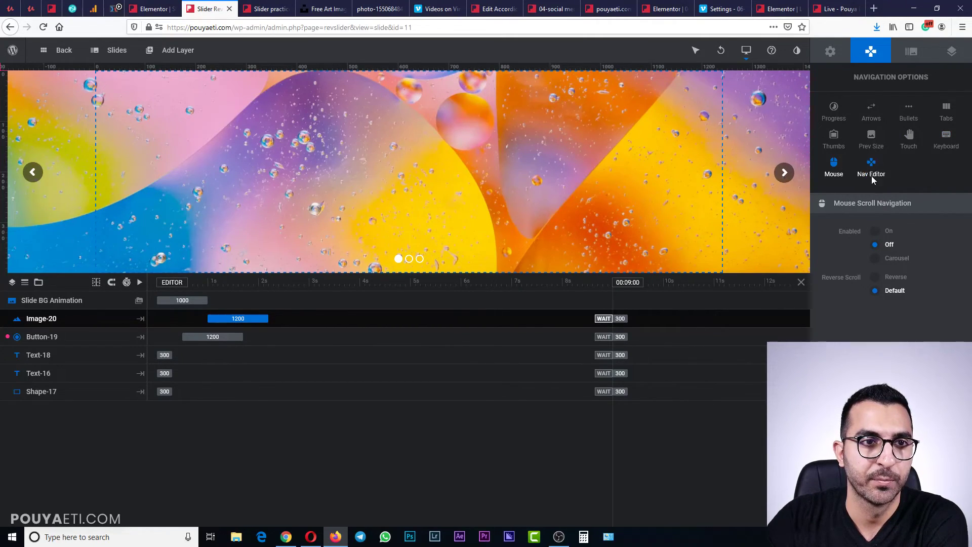
left_click(871, 167)
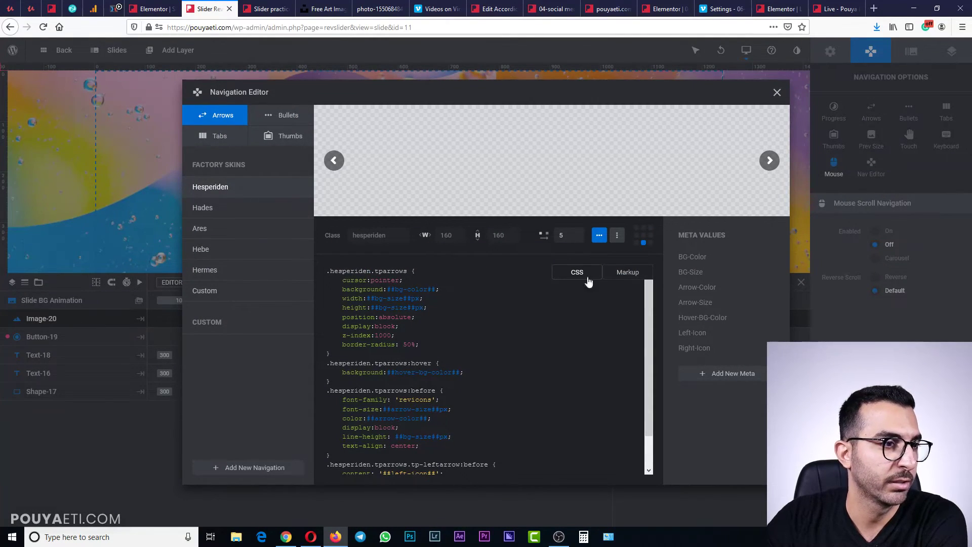
Close the Navigation Editor and turn on the slider's progress bar
left_click(778, 93)
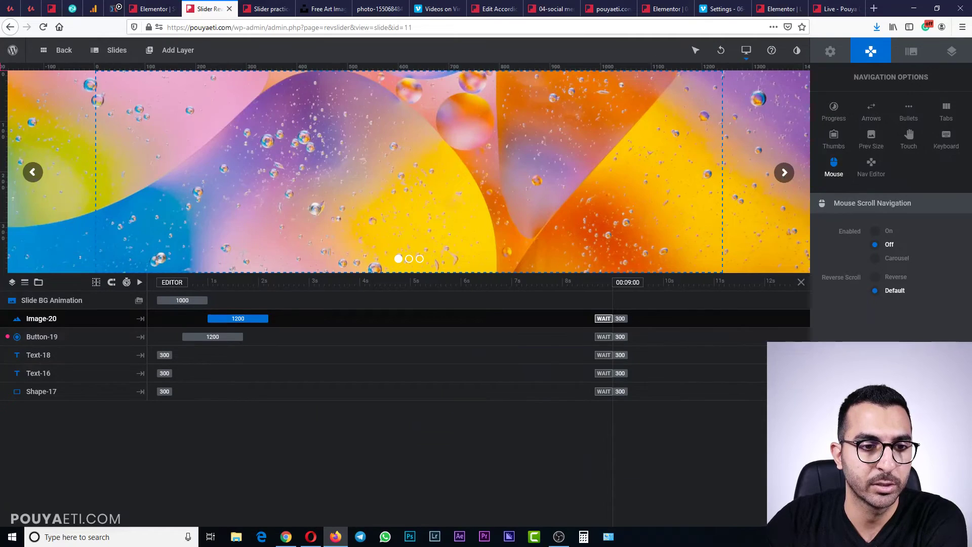
left_click(835, 110)
left_click(956, 204)
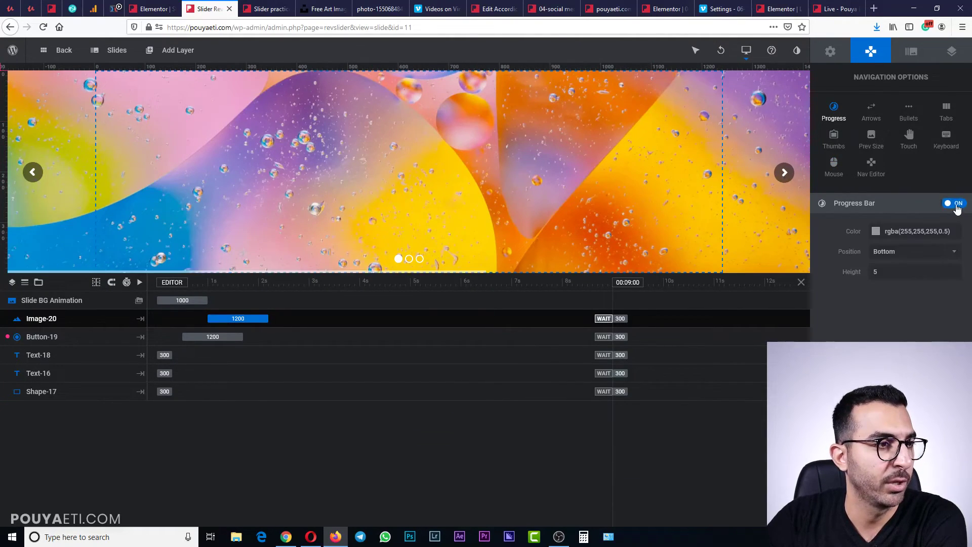
Switch off bullet navigation for the slider and save the changes
left_click(909, 113)
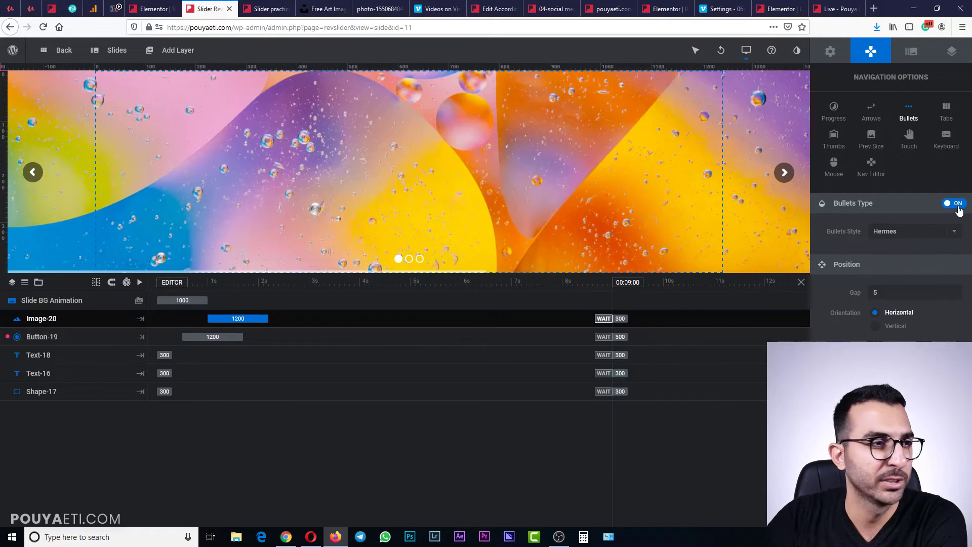
left_click(957, 206)
key("ctrl+s")
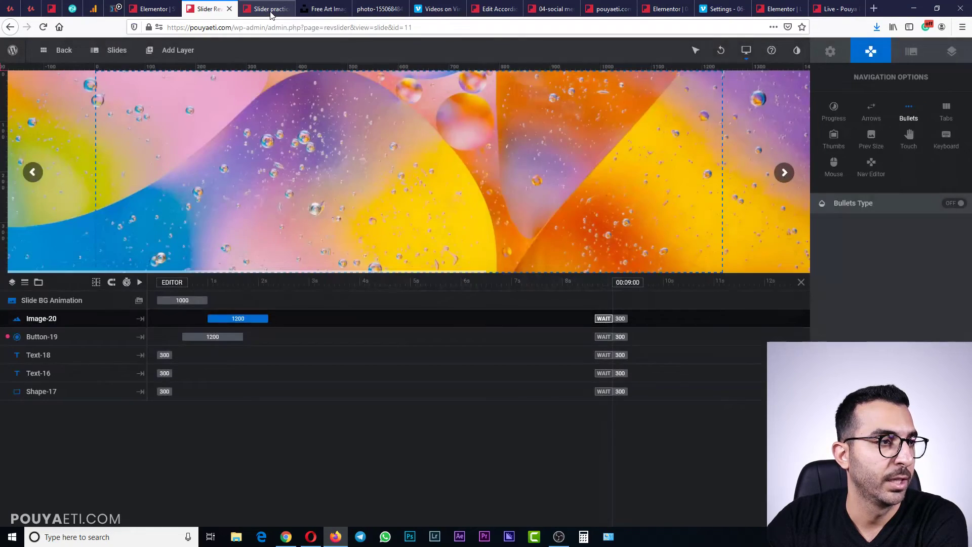
Reload the published slider practice page and test changing slides with the arrow and by desktop swiping
left_click(268, 10)
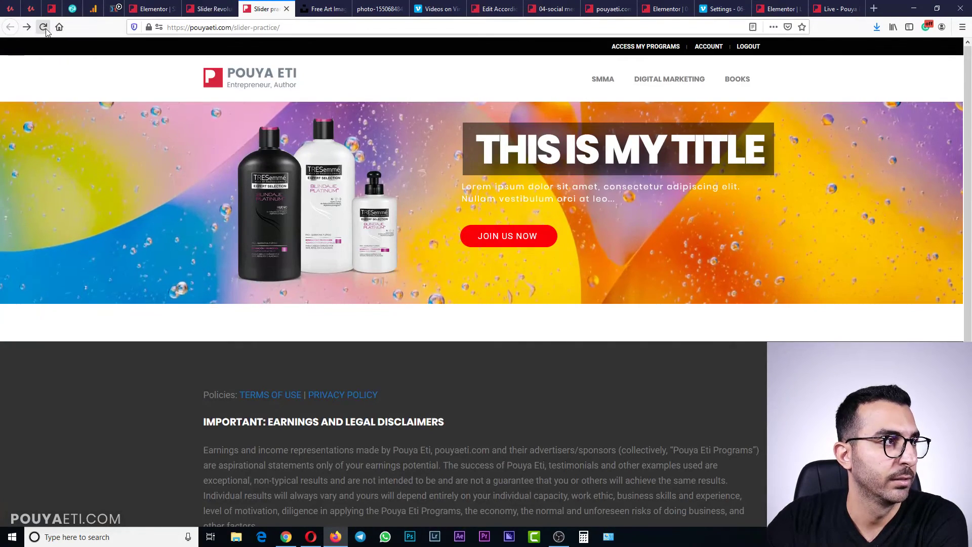
left_click(43, 27)
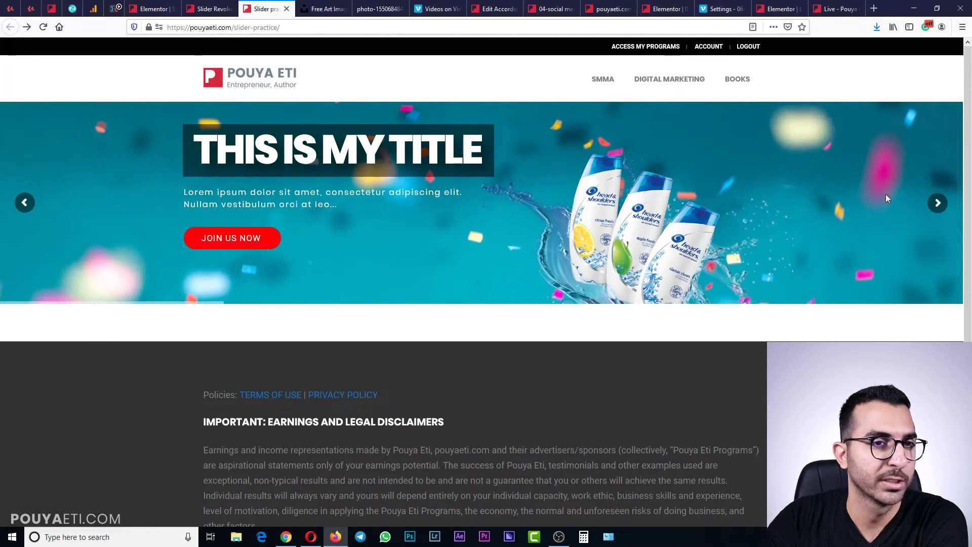
left_click(950, 214)
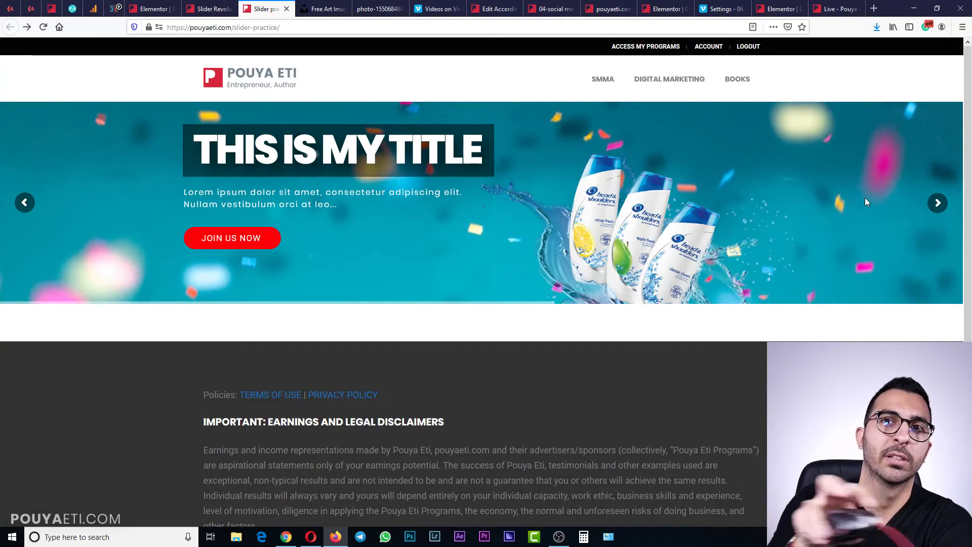
left_click_drag(831, 199, 251, 206)
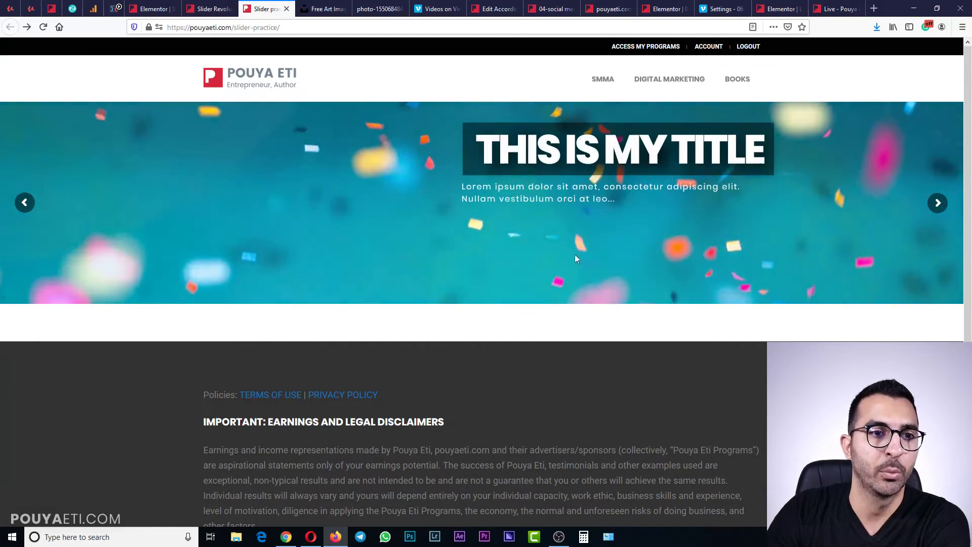
left_click_drag(576, 258, 810, 217)
left_click_drag(746, 219, 855, 217)
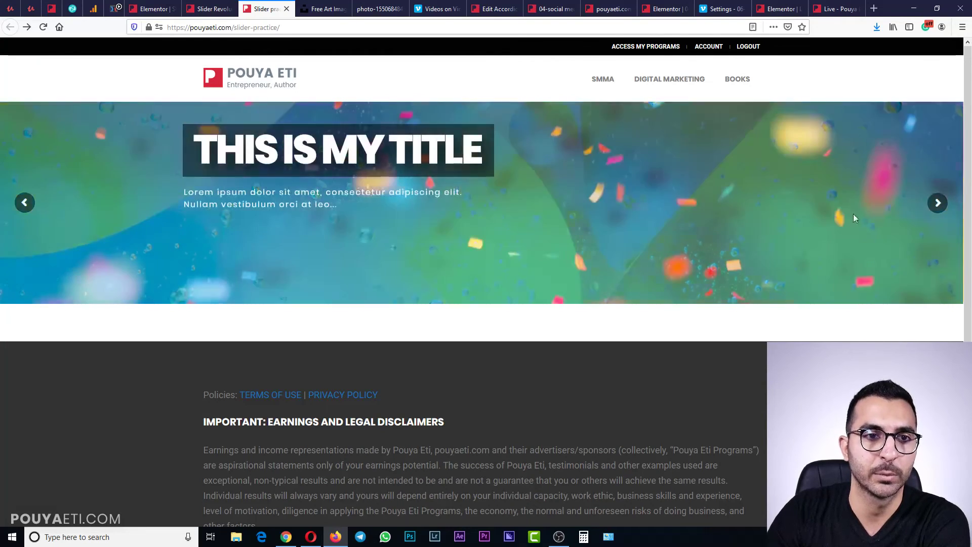
Return to the slider editor and disable desktop swipe in the touch navigation, keeping mobile swipe on
key("ctrl+Page_Up")
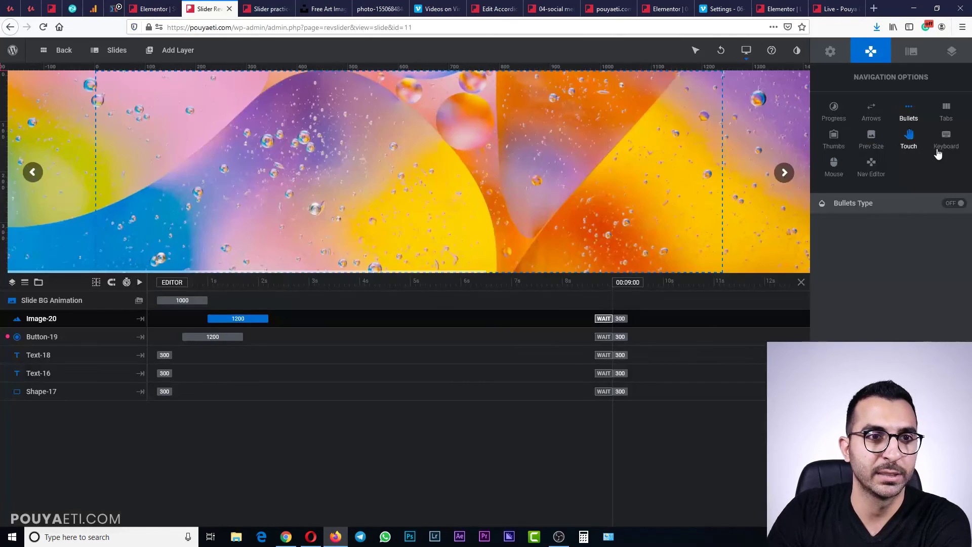
left_click(835, 165)
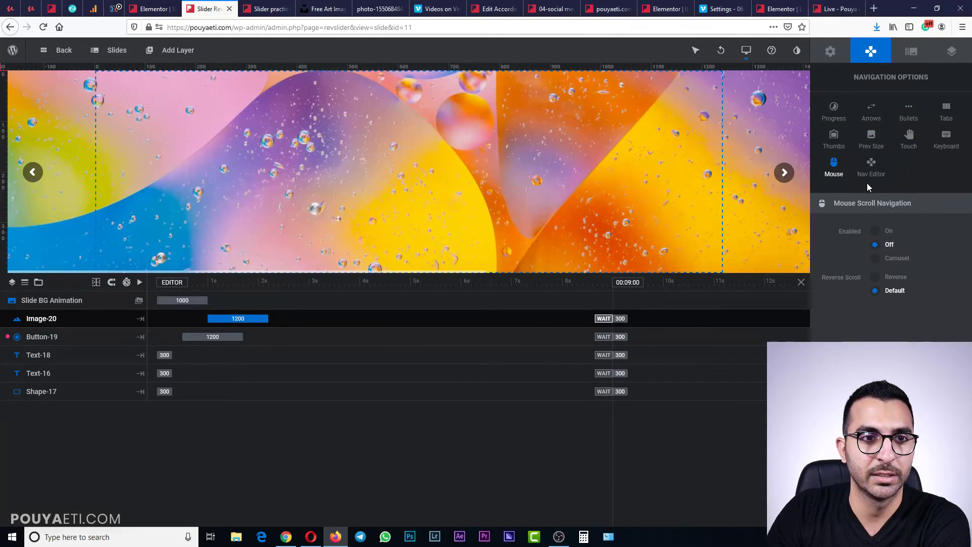
left_click(903, 157)
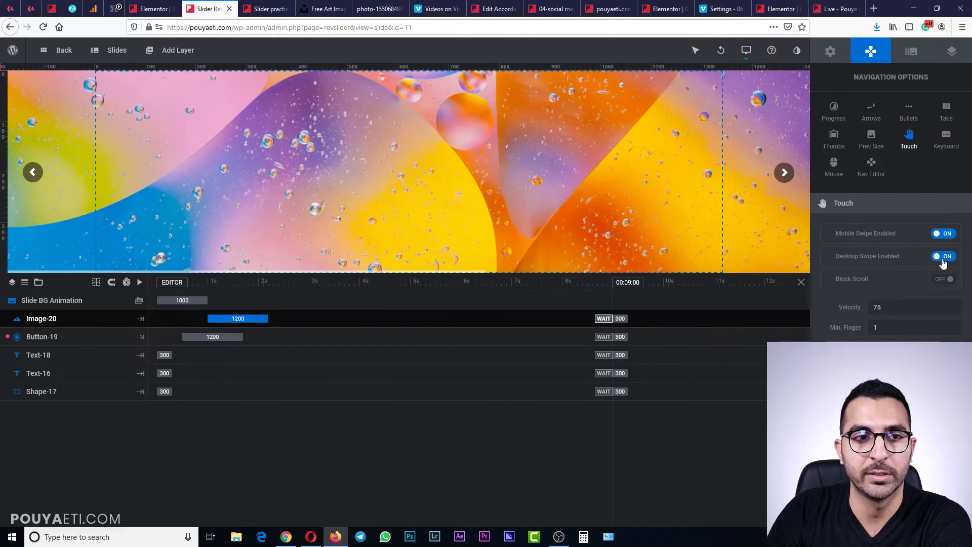
left_click(943, 257)
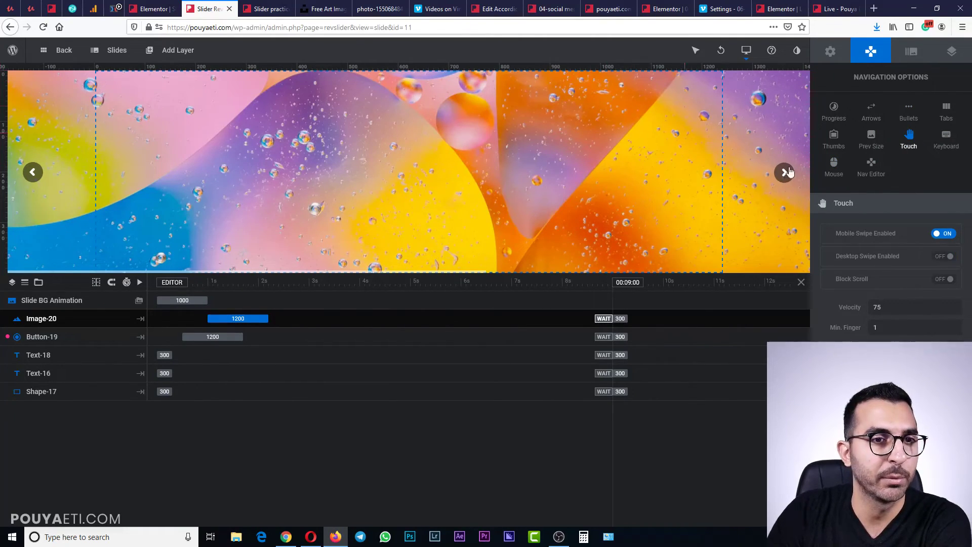
left_click(282, 6)
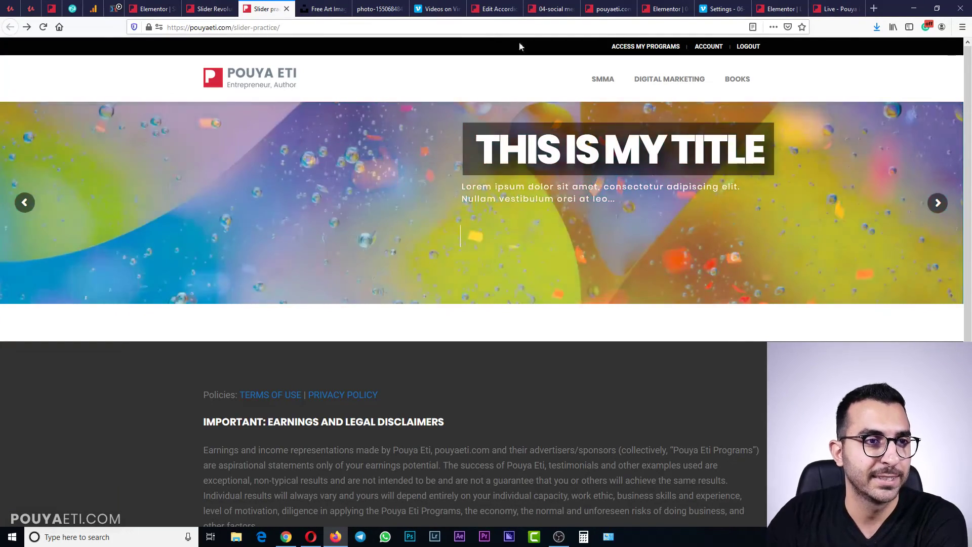
key("ctrl+shift+Tab")
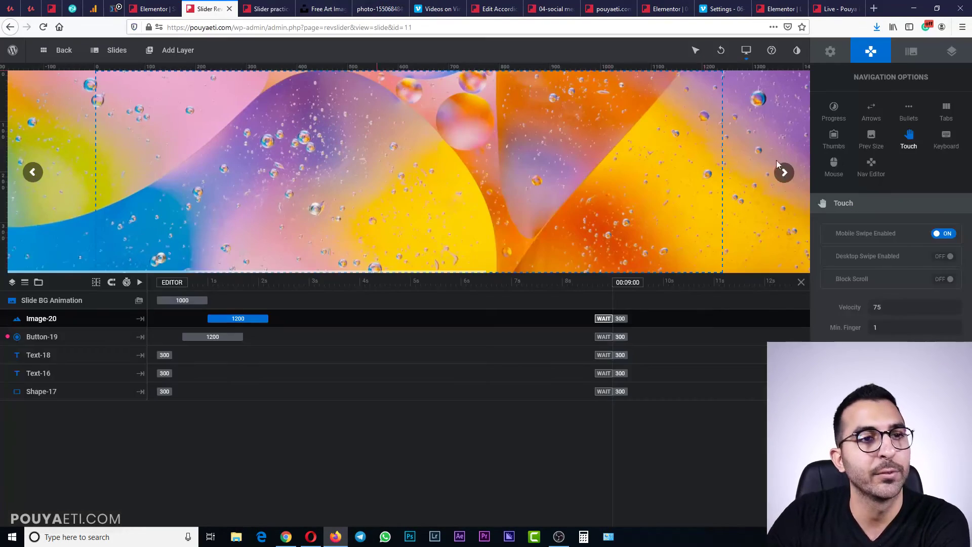
Replace the slide's Fade animation with the Slide Remove To Left transition from the Slide and Remove group, and save the slide
left_click(913, 61)
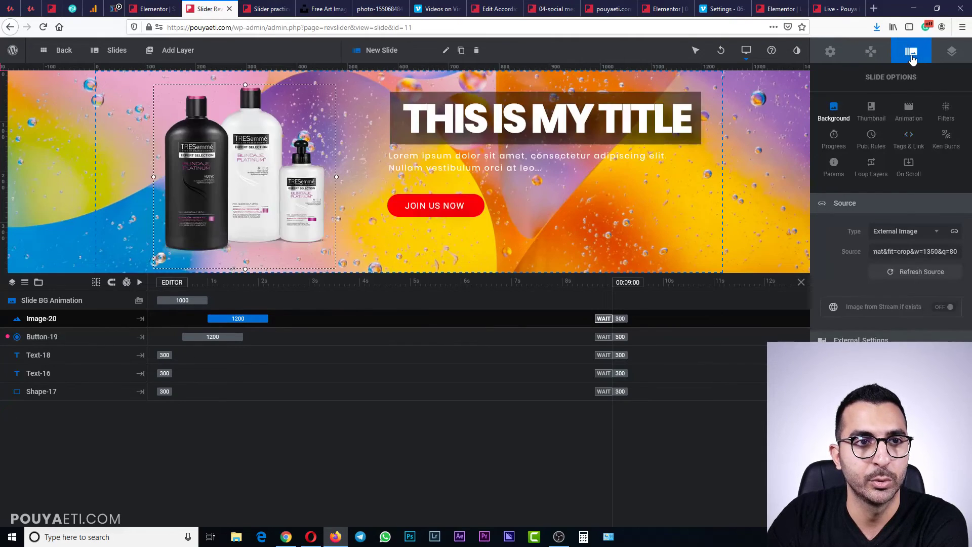
left_click(910, 119)
mouse_move(909, 263)
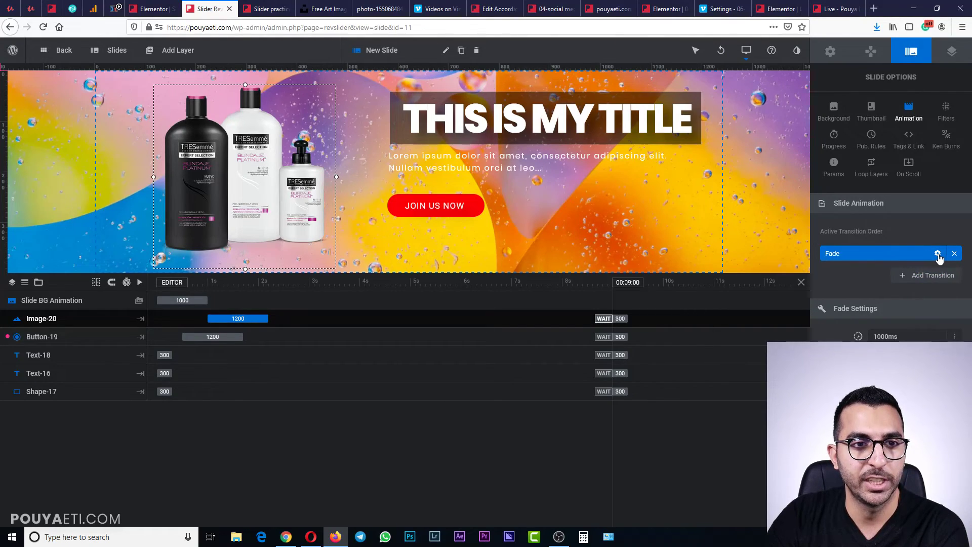
left_click(934, 276)
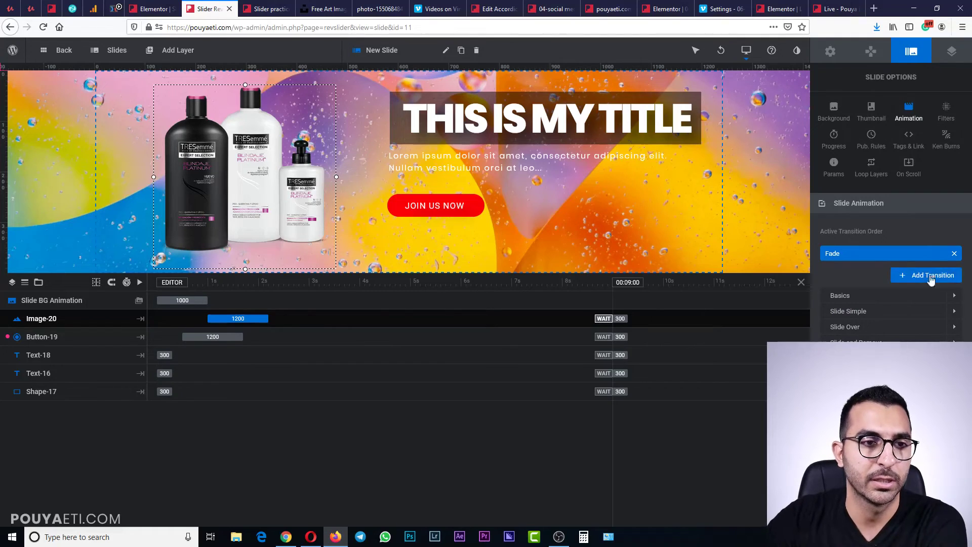
left_click(883, 328)
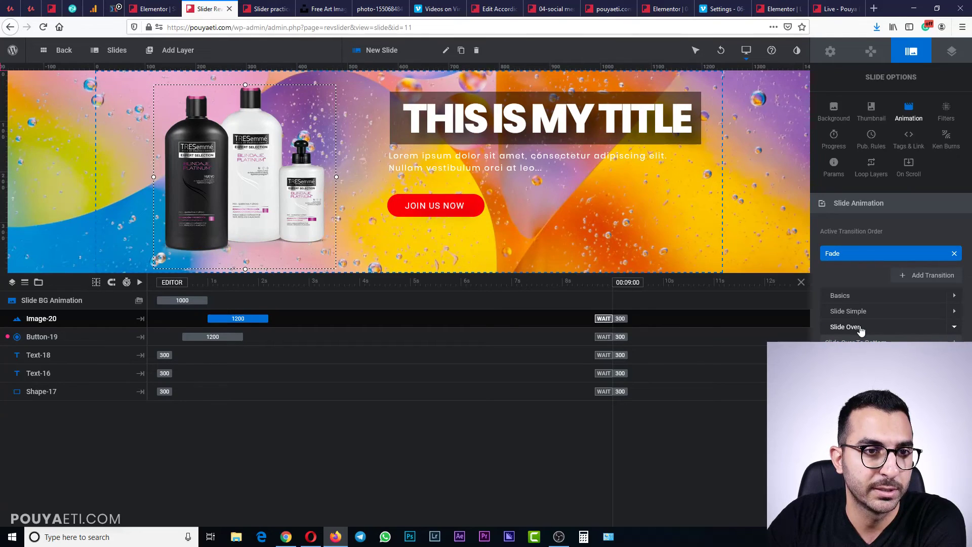
left_click(861, 328)
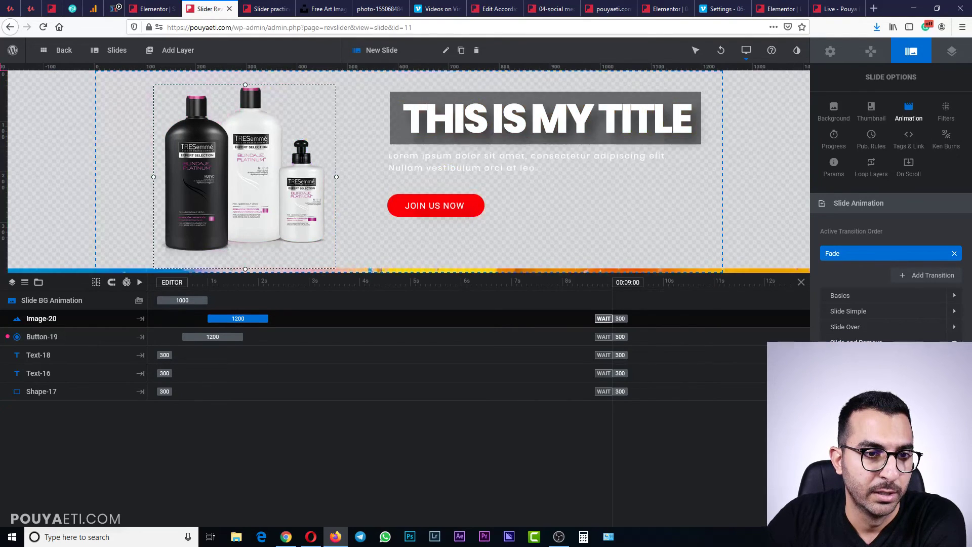
left_click(855, 340)
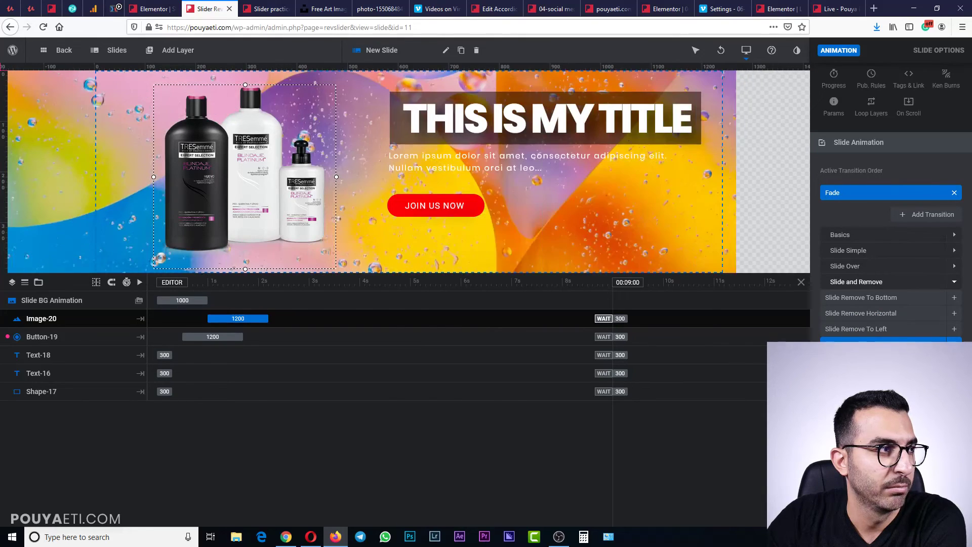
left_click(868, 329)
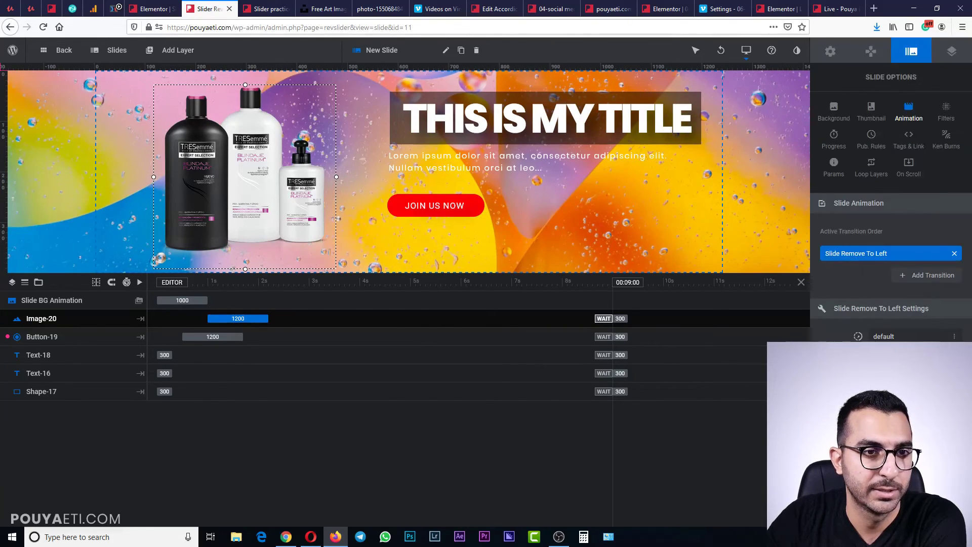
key("ctrl+s")
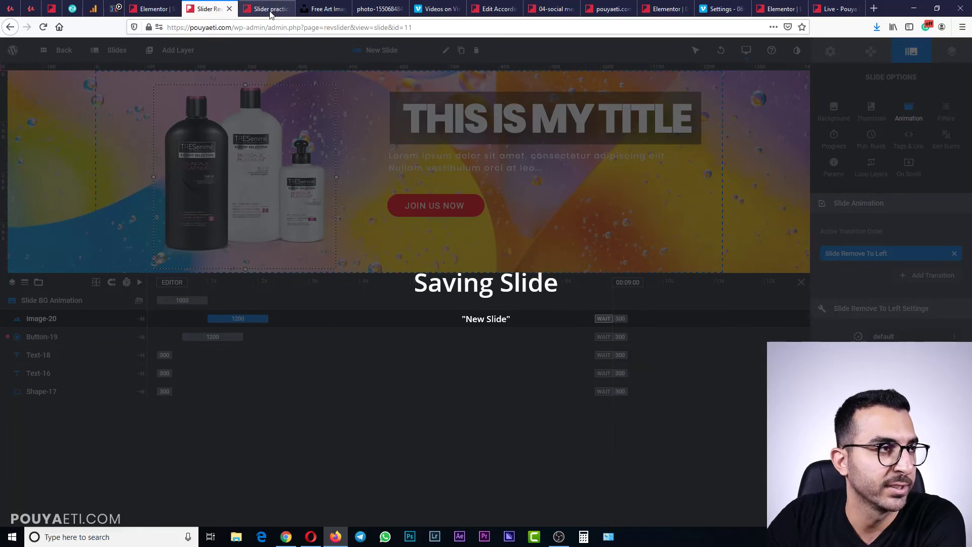
Reload the published slider practice page, step through the slides to check the transition, and return to the slider editor
left_click(270, 10)
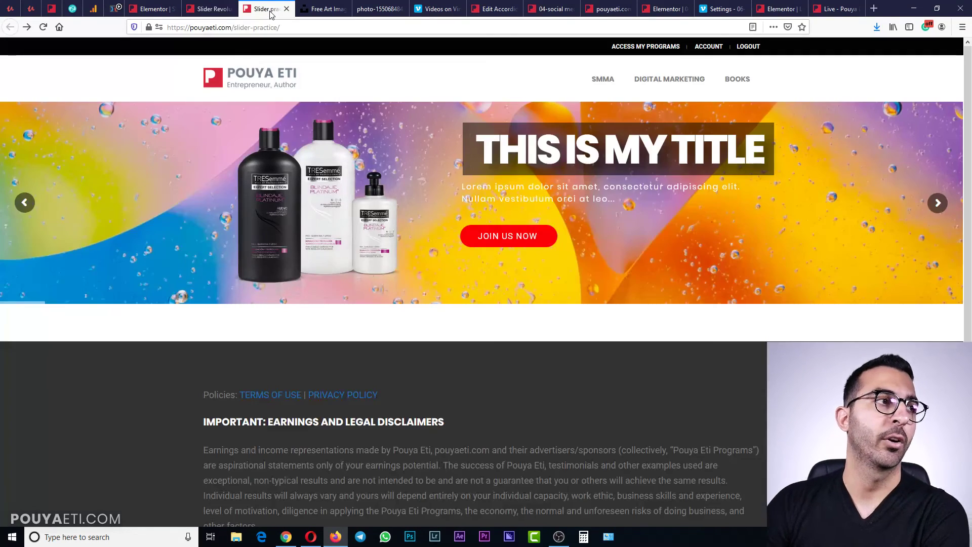
left_click(214, 9)
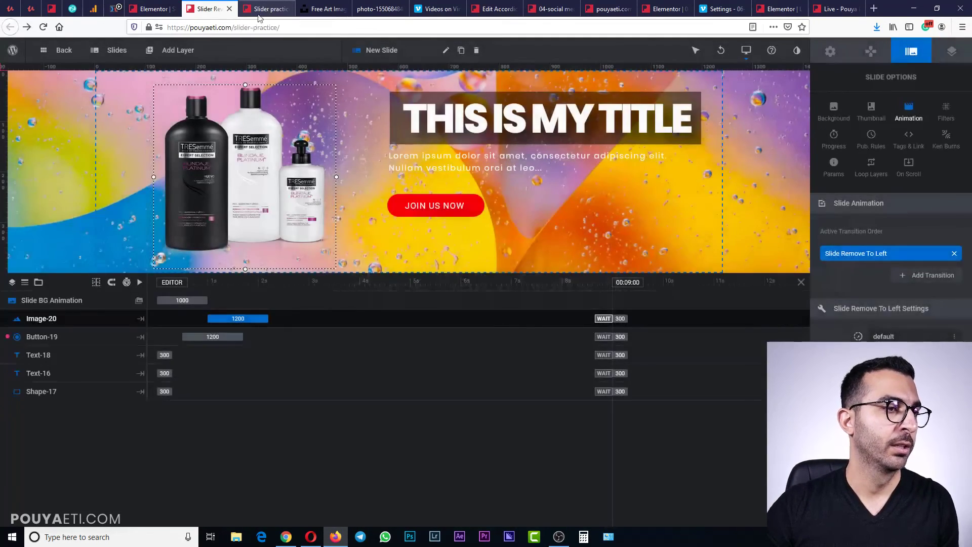
left_click(264, 9)
left_click(41, 27)
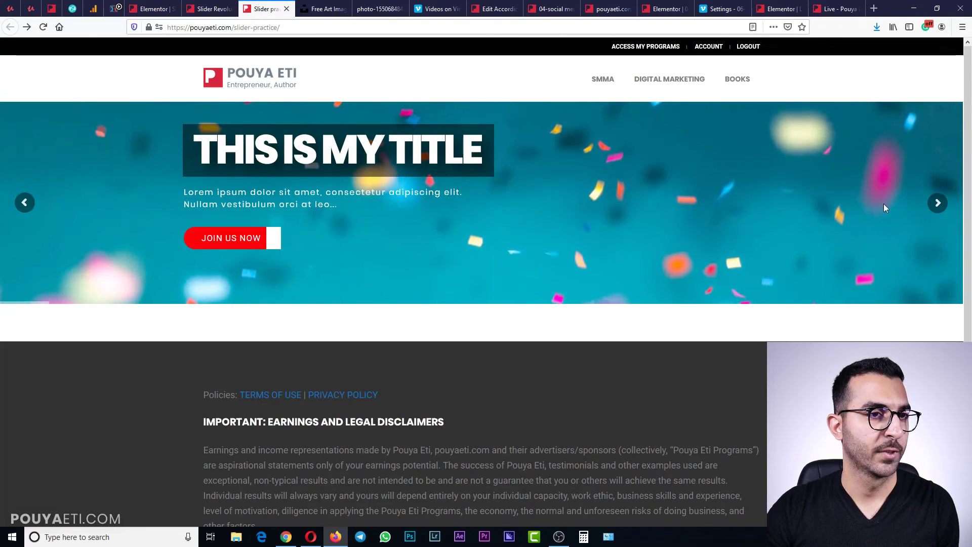
left_click(935, 209)
left_click(934, 209)
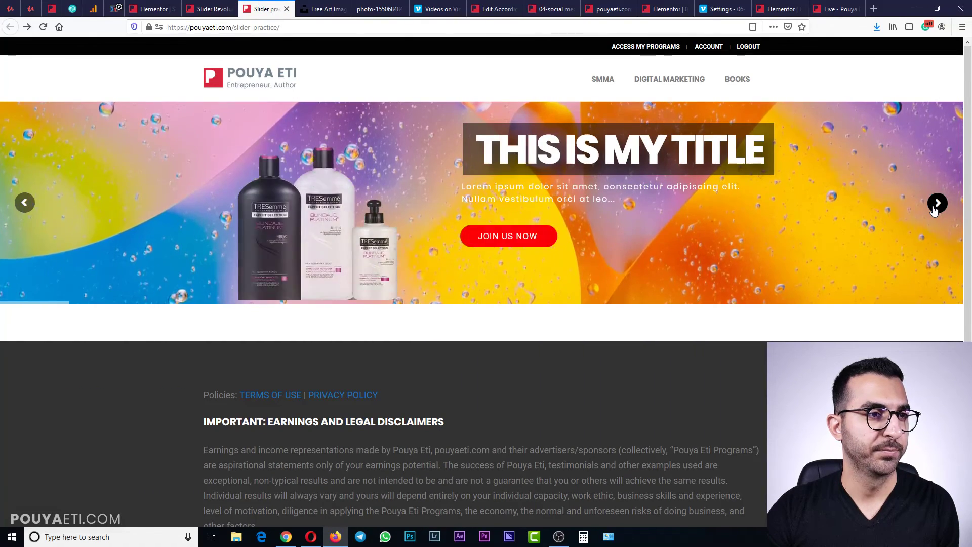
left_click(934, 209)
left_click(935, 209)
left_click(935, 209)
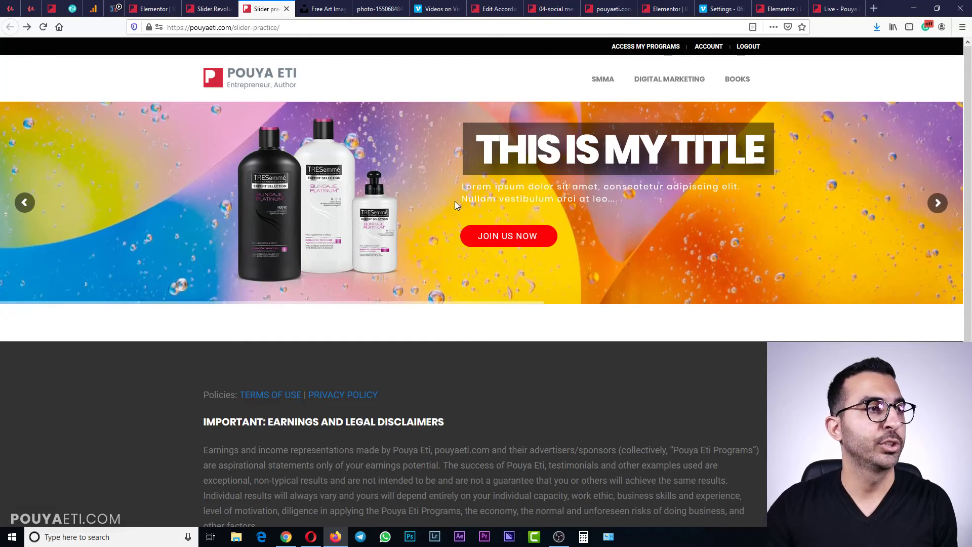
left_click(222, 9)
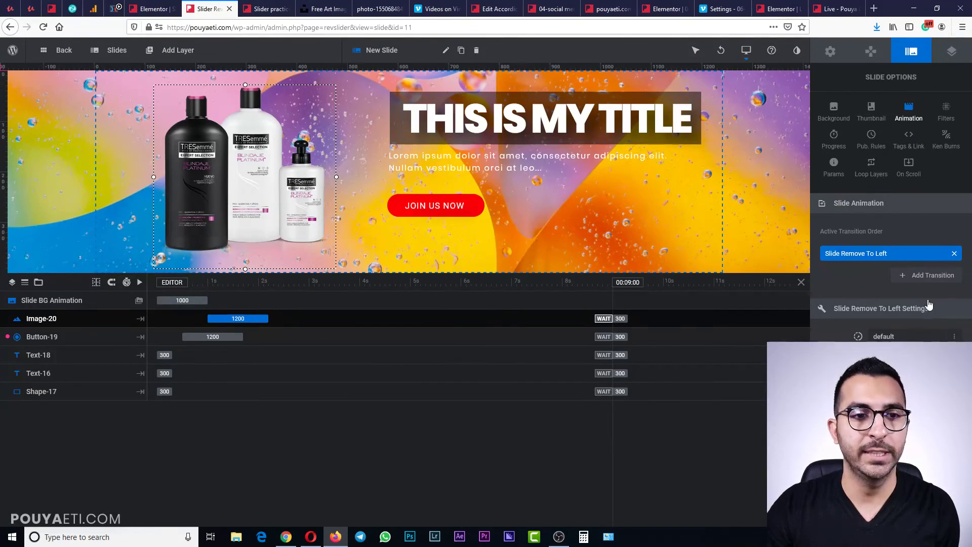